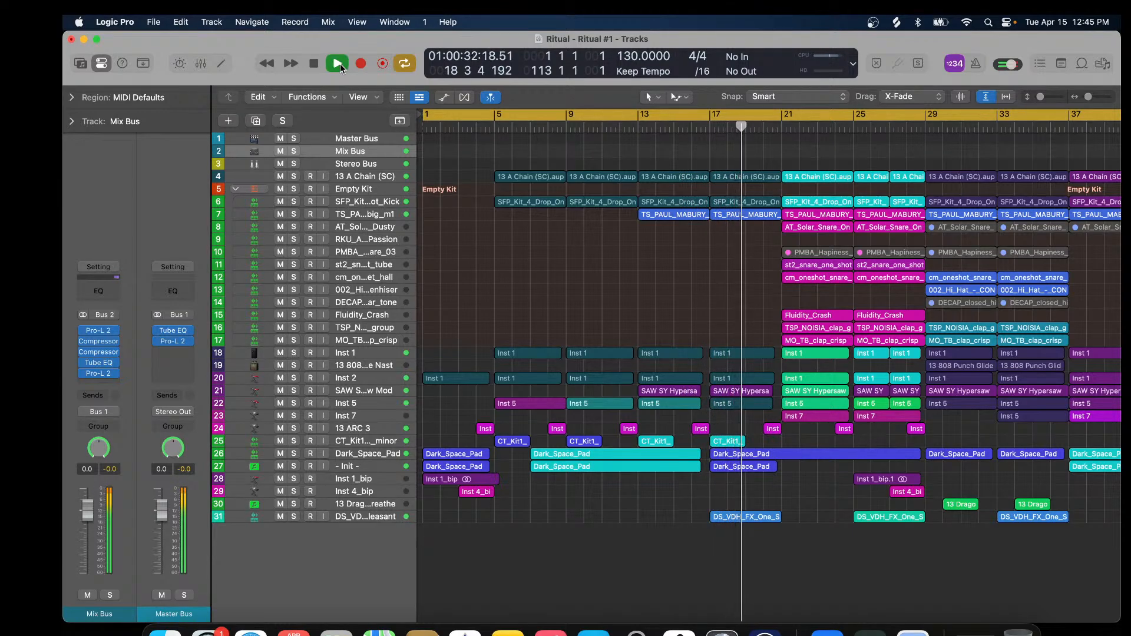
Stop playback of the Ritual project and switch to the YOUTUBE project.
{"action": "left_click", "coordinate": [315, 65]}
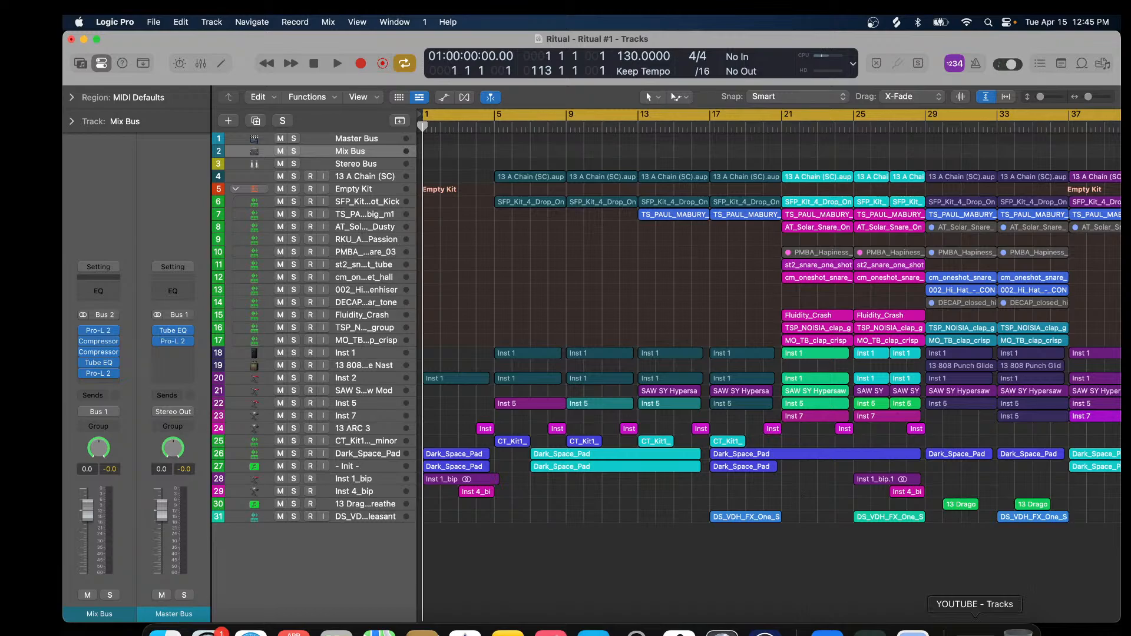
{"action": "left_click", "coordinate": [975, 629]}
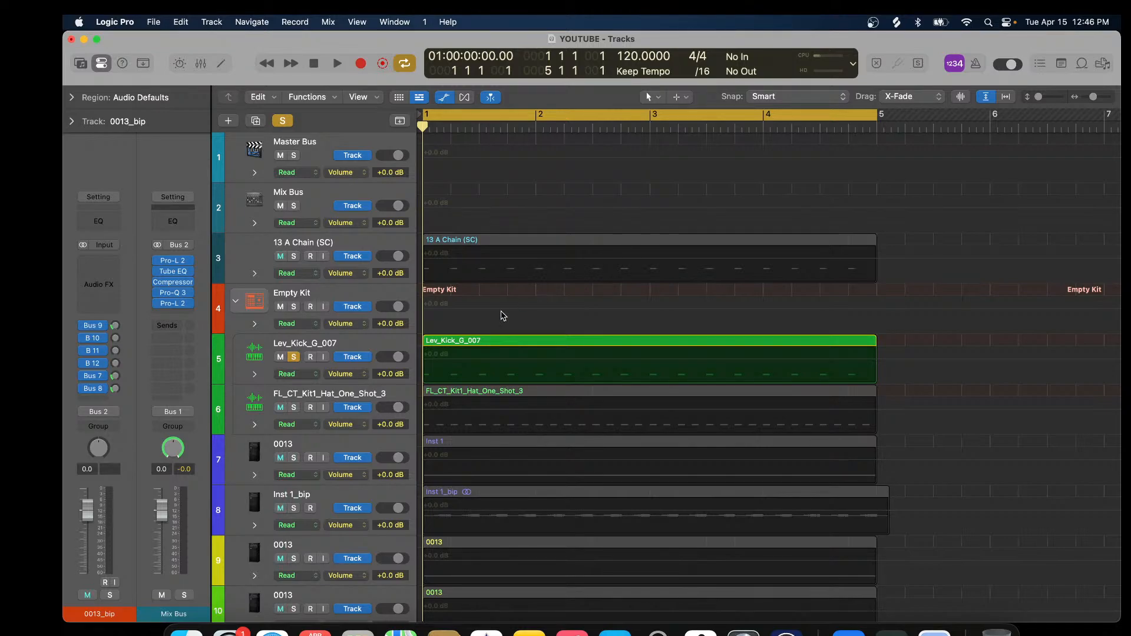
Play the soloed Lev_Kick_G_007 track and inspect its Pro-Q 3 equalizer curve, closing the plugin and stopping playback when done.
{"action": "left_click", "coordinate": [379, 348]}
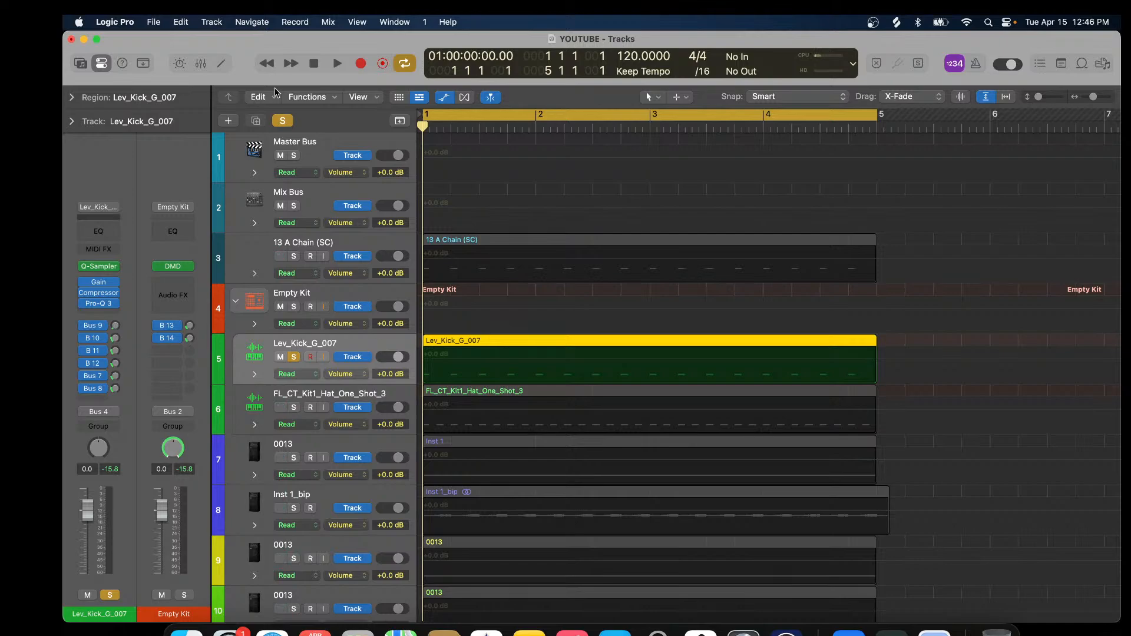
{"action": "left_click", "coordinate": [337, 64]}
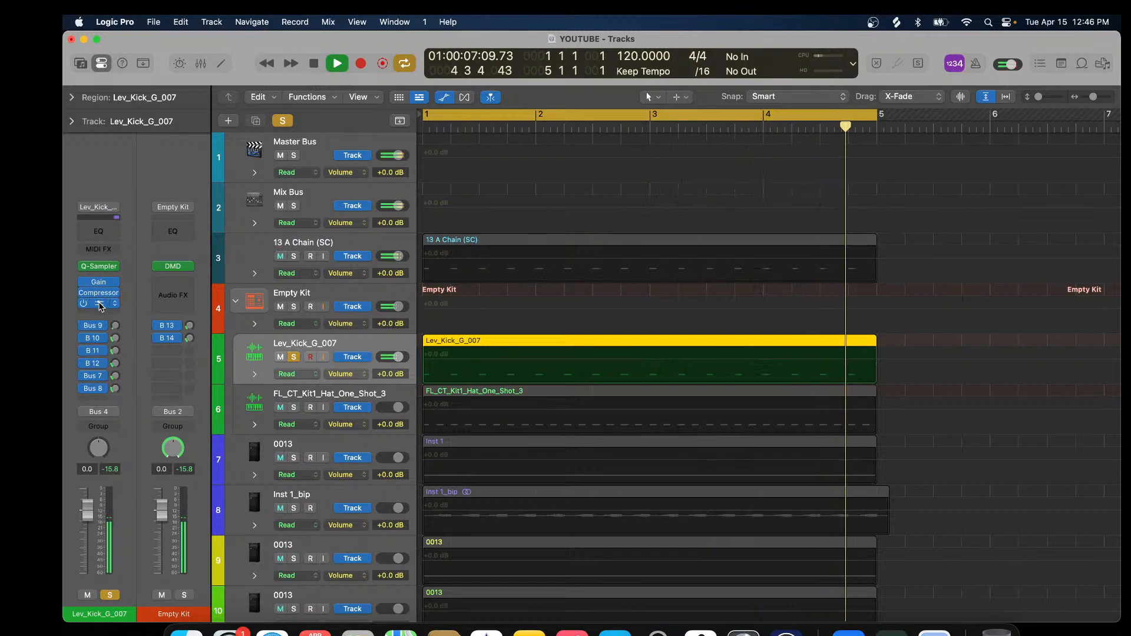
{"action": "left_click", "coordinate": [99, 304]}
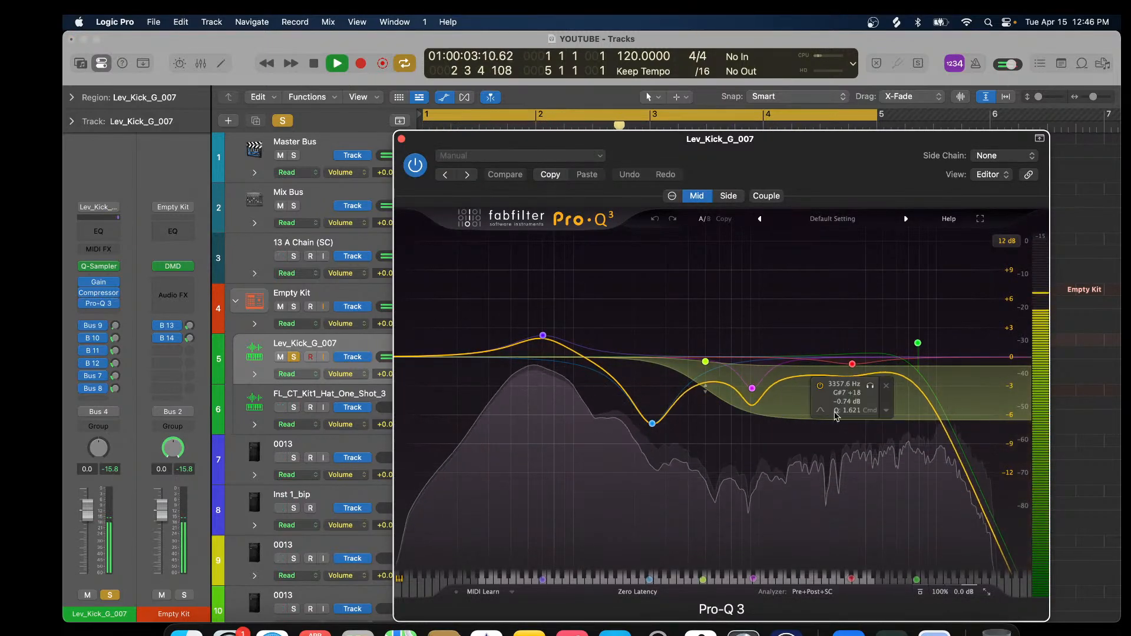
{"action": "left_click", "coordinate": [402, 139]}
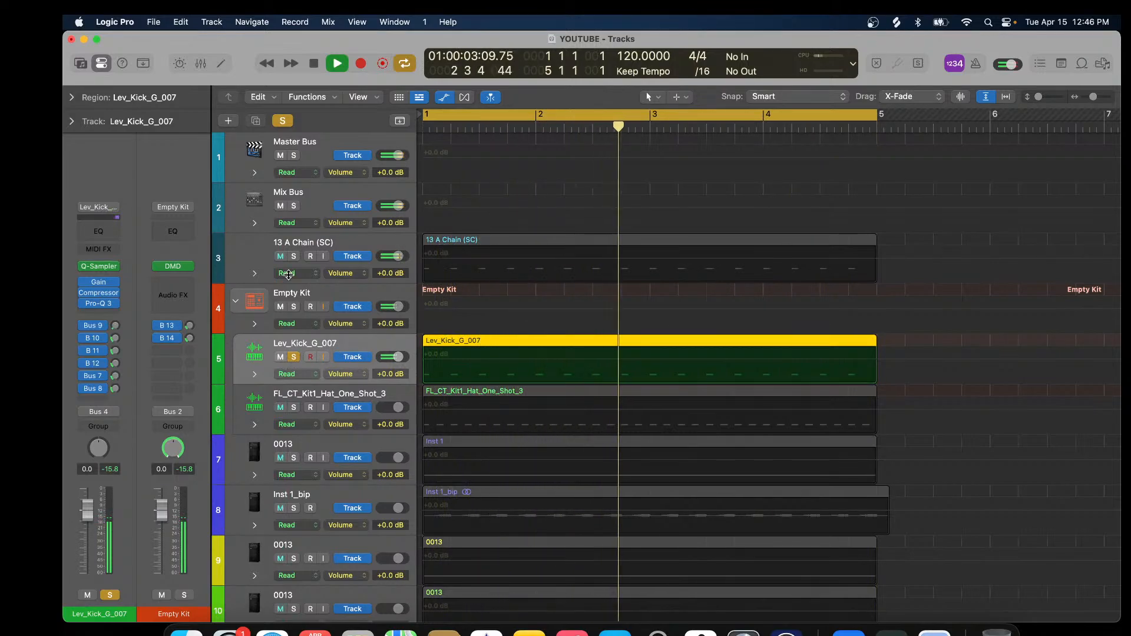
{"action": "left_click", "coordinate": [315, 66]}
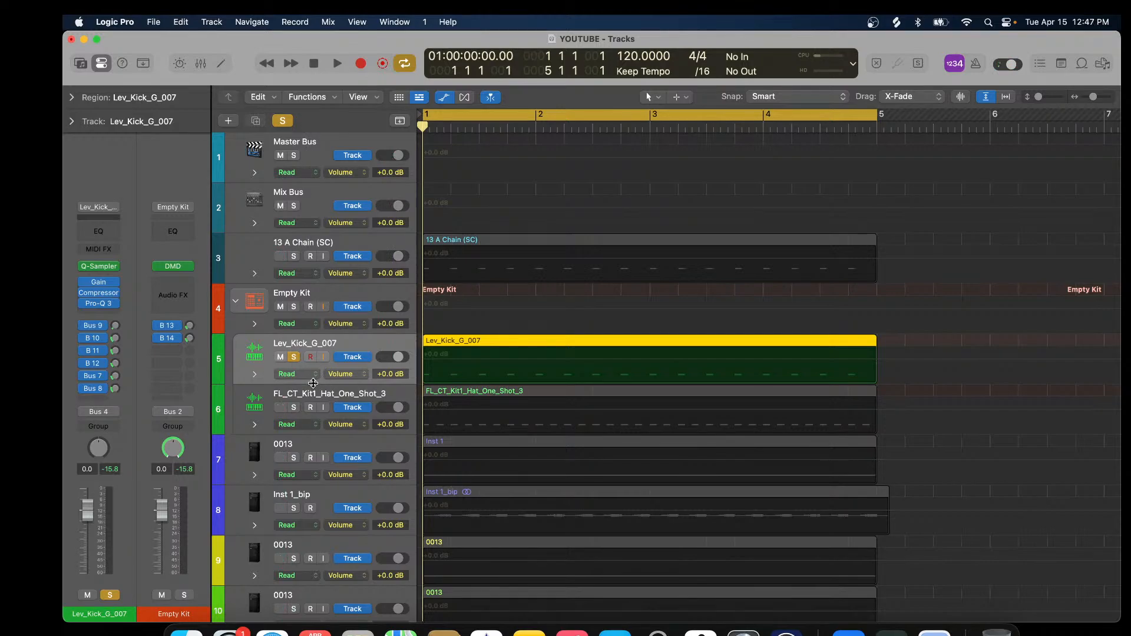
Open the Pro-C 2 compressor on the 0013 instrument track (track 7) and examine its sidechain gain reduction during playback.
{"action": "scroll", "coordinate": [313, 383], "scroll_direction": "down", "scroll_amount": 2}
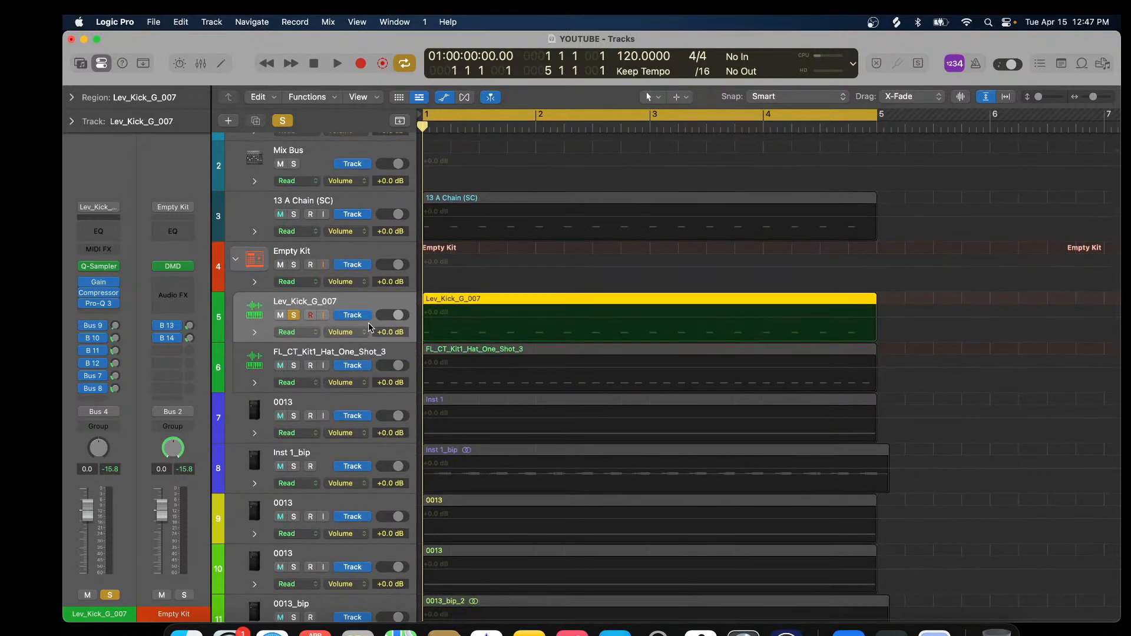
{"action": "scroll", "coordinate": [349, 400], "scroll_direction": "down", "scroll_amount": 2}
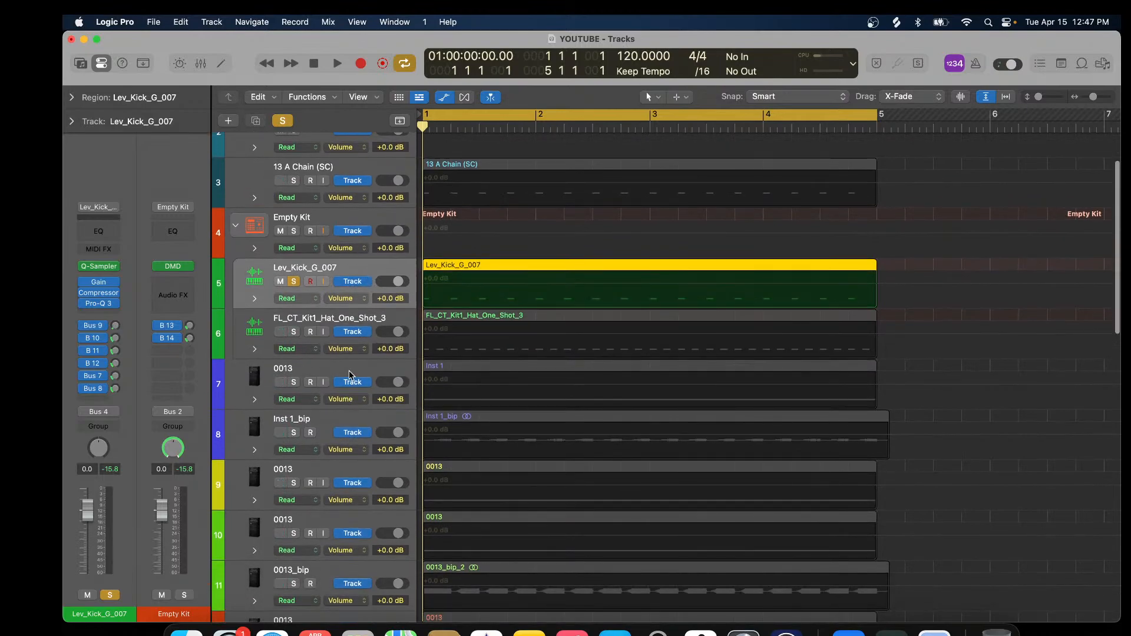
{"action": "left_click", "coordinate": [353, 364]}
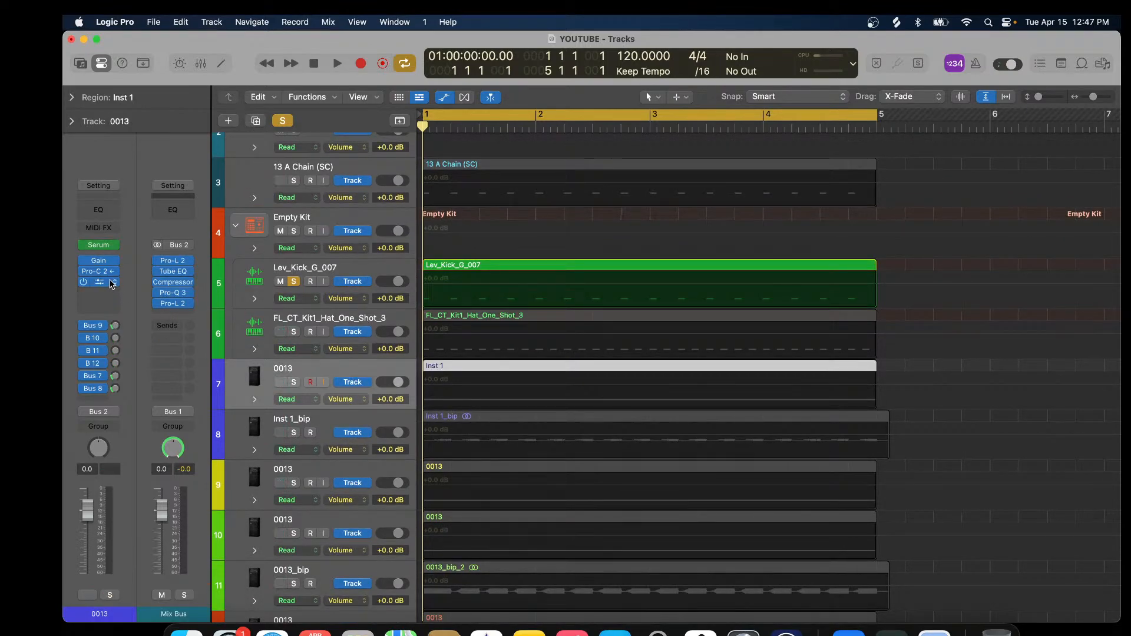
{"action": "left_click", "coordinate": [100, 272]}
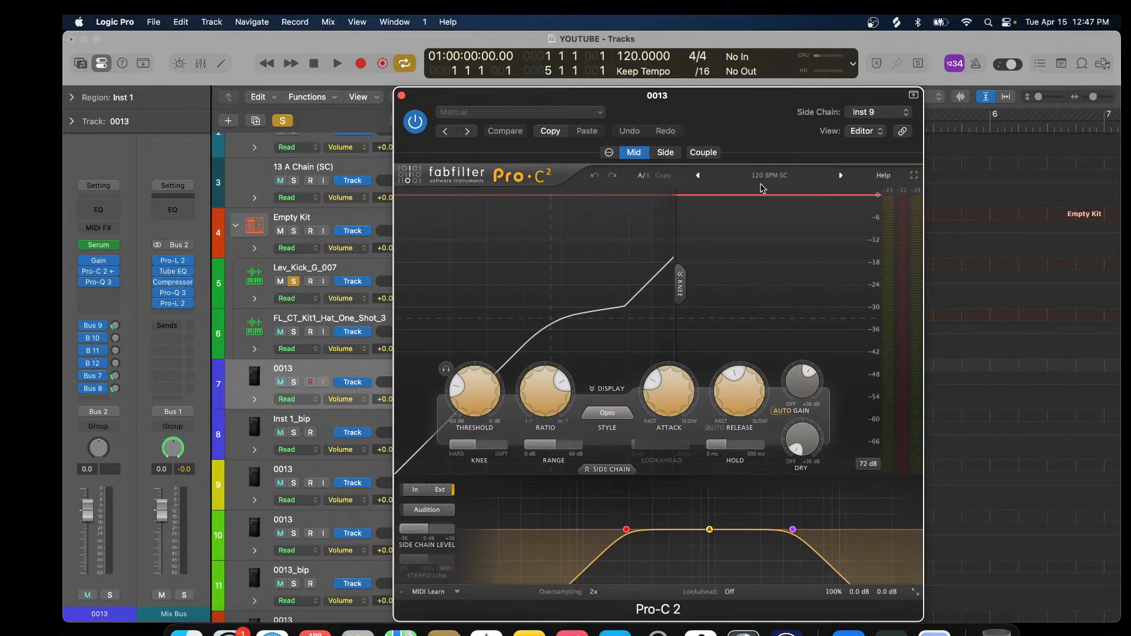
{"action": "mouse_move", "coordinate": [735, 405]}
{"action": "left_click", "coordinate": [337, 65]}
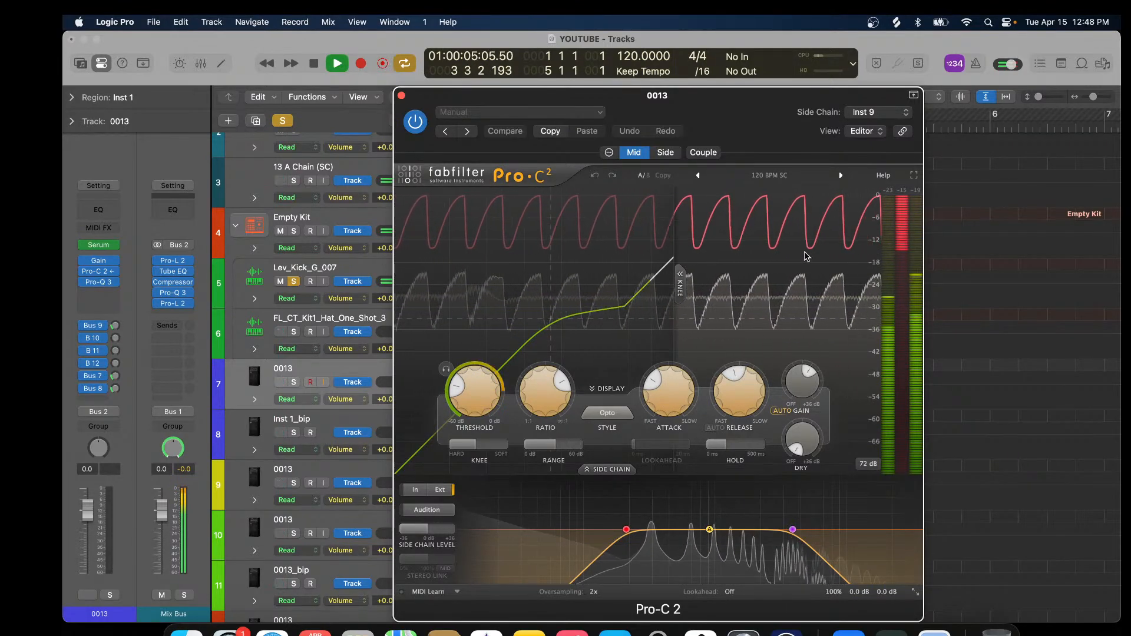
Solo the 0013 track (track 7) in place of Lev_Kick_G_007 and stop playback after listening.
{"action": "left_click", "coordinate": [294, 383]}
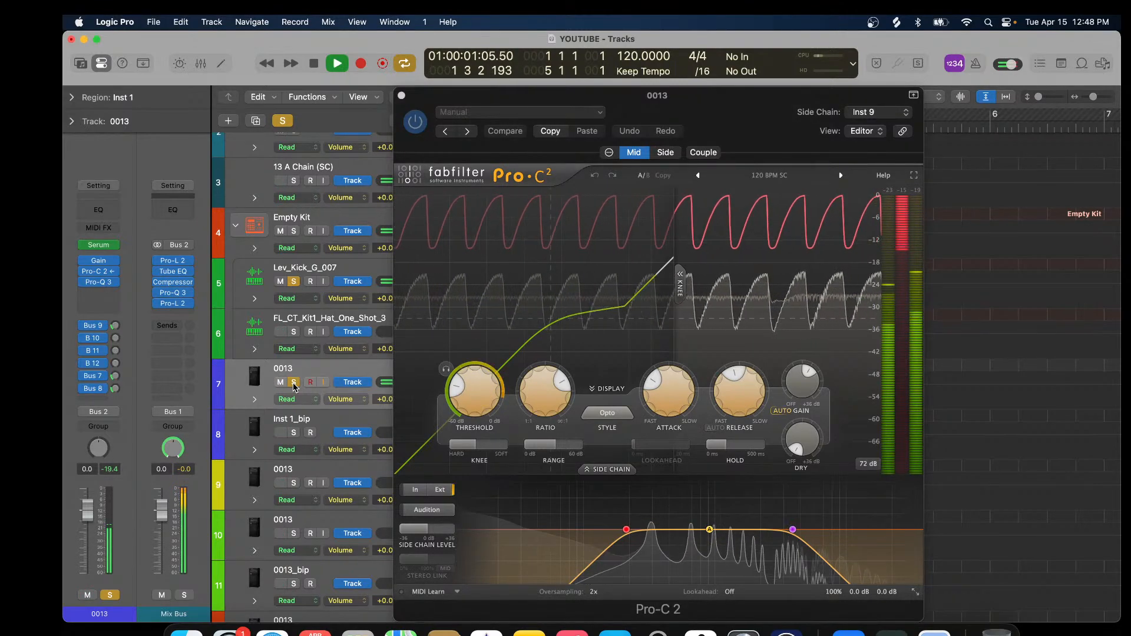
{"action": "left_click", "coordinate": [294, 282]}
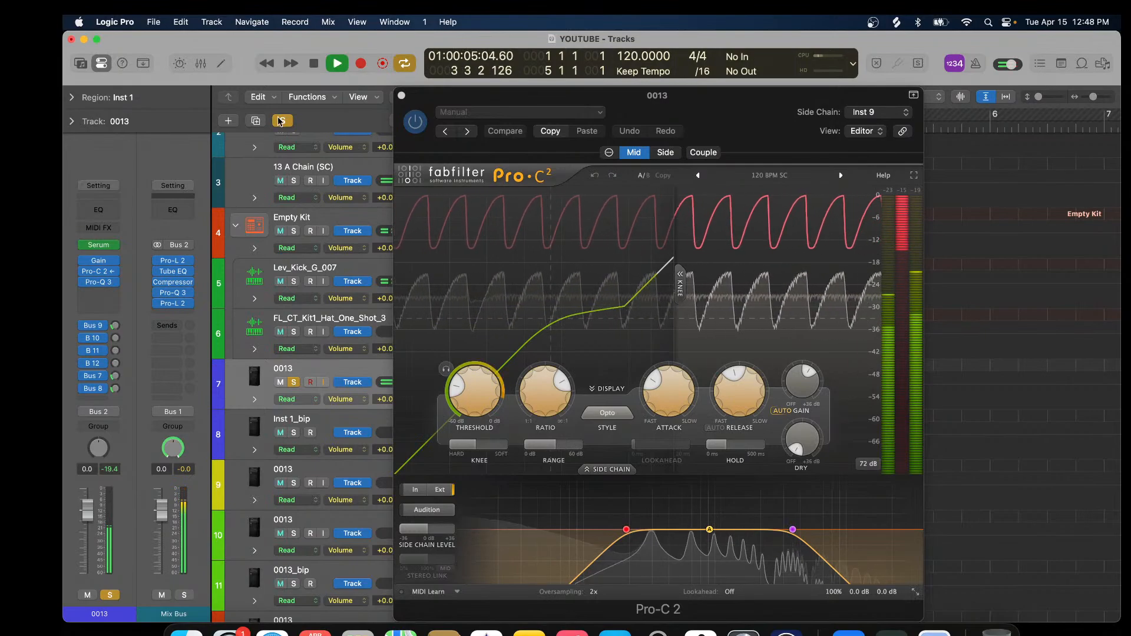
{"action": "left_click", "coordinate": [314, 63]}
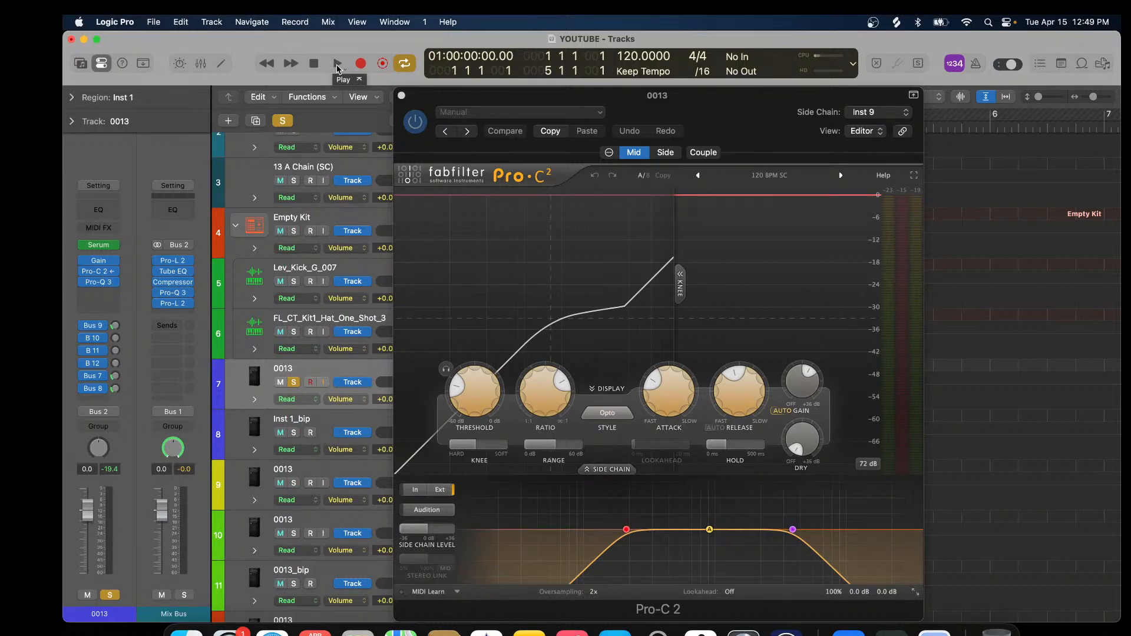
While playing the track, set the Pro-C 2 attack to its fastest value and the threshold to -60 dB, and close the plugin.
{"action": "left_click", "coordinate": [338, 66]}
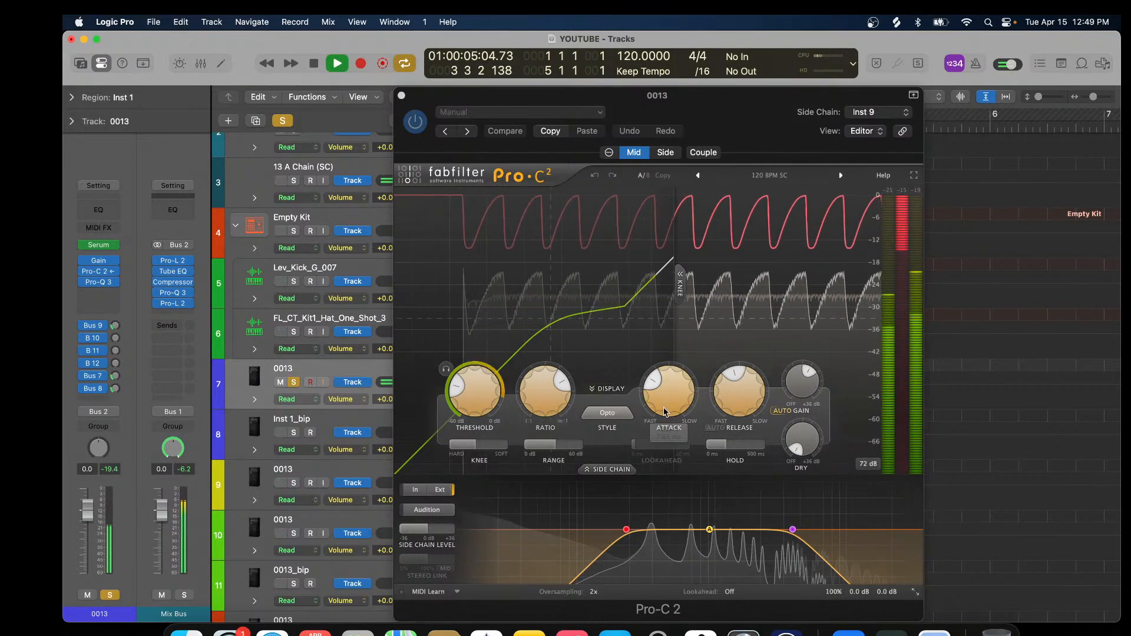
{"action": "mouse_move", "coordinate": [661, 396]}
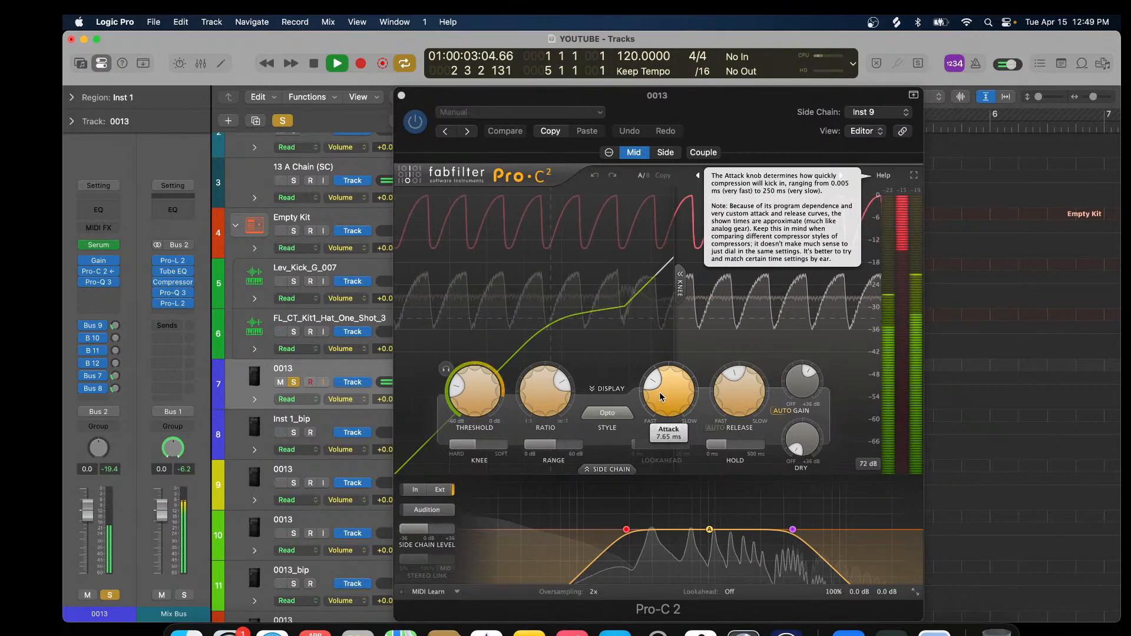
{"action": "left_click", "coordinate": [659, 391]}
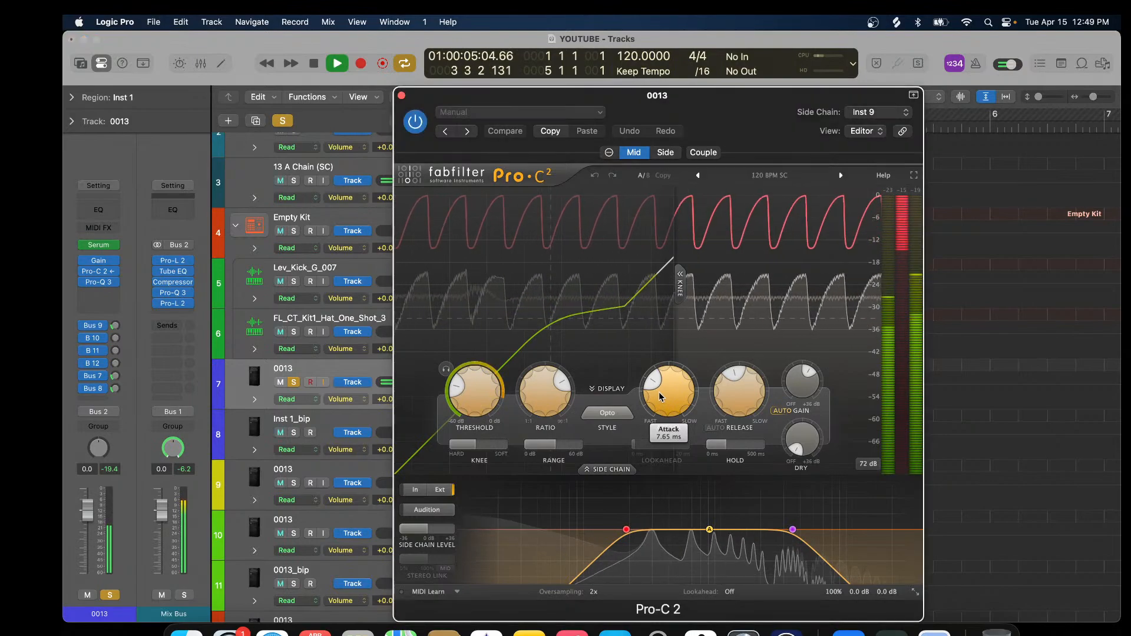
{"action": "left_click_drag", "start_coordinate": [658, 392], "coordinate": [681, 476]}
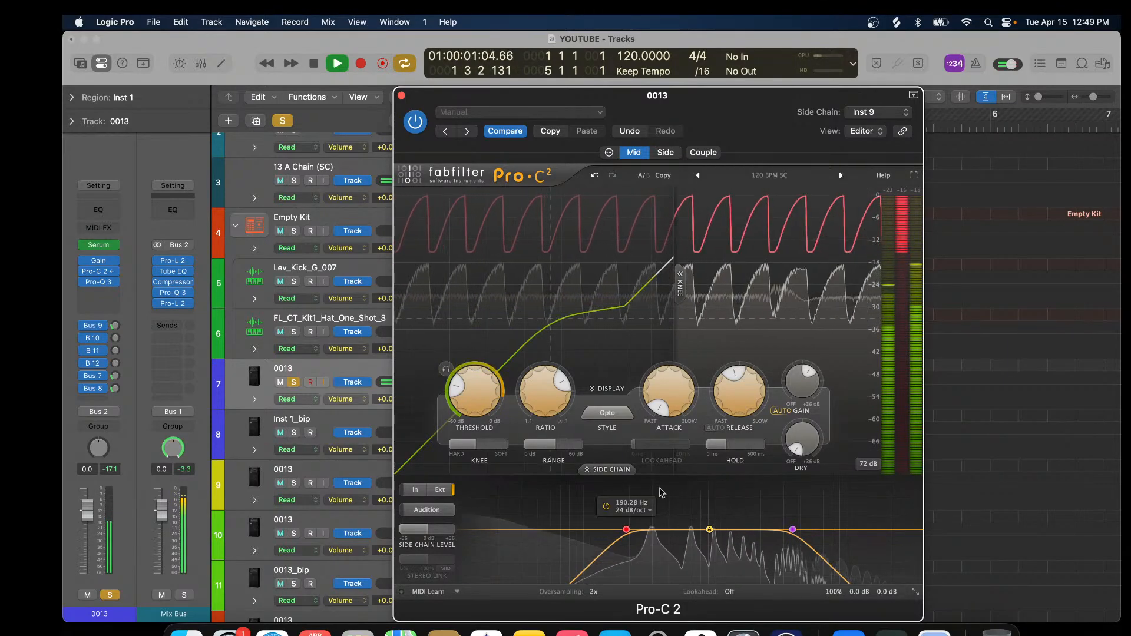
{"action": "mouse_move", "coordinate": [468, 400]}
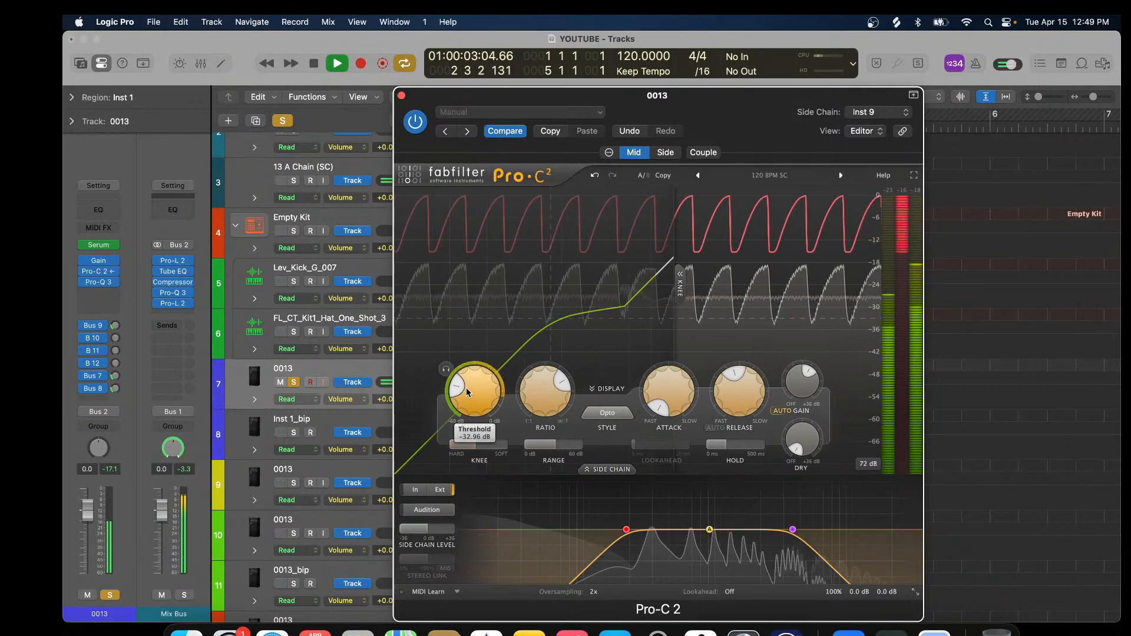
{"action": "left_click_drag", "start_coordinate": [468, 398], "coordinate": [485, 477]}
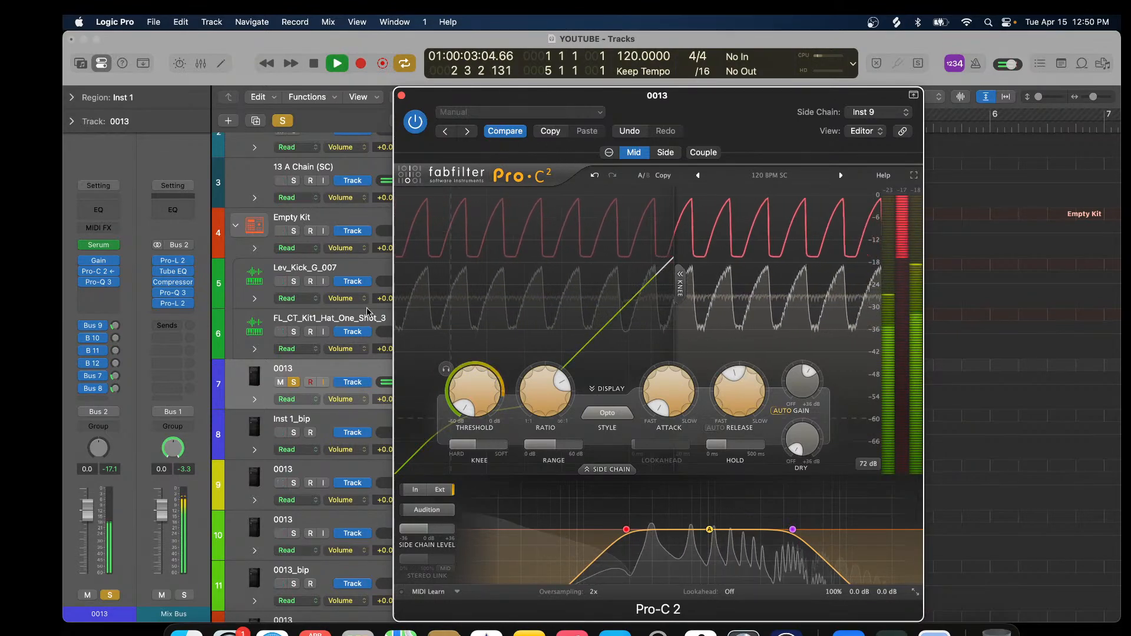
{"action": "left_click", "coordinate": [314, 65]}
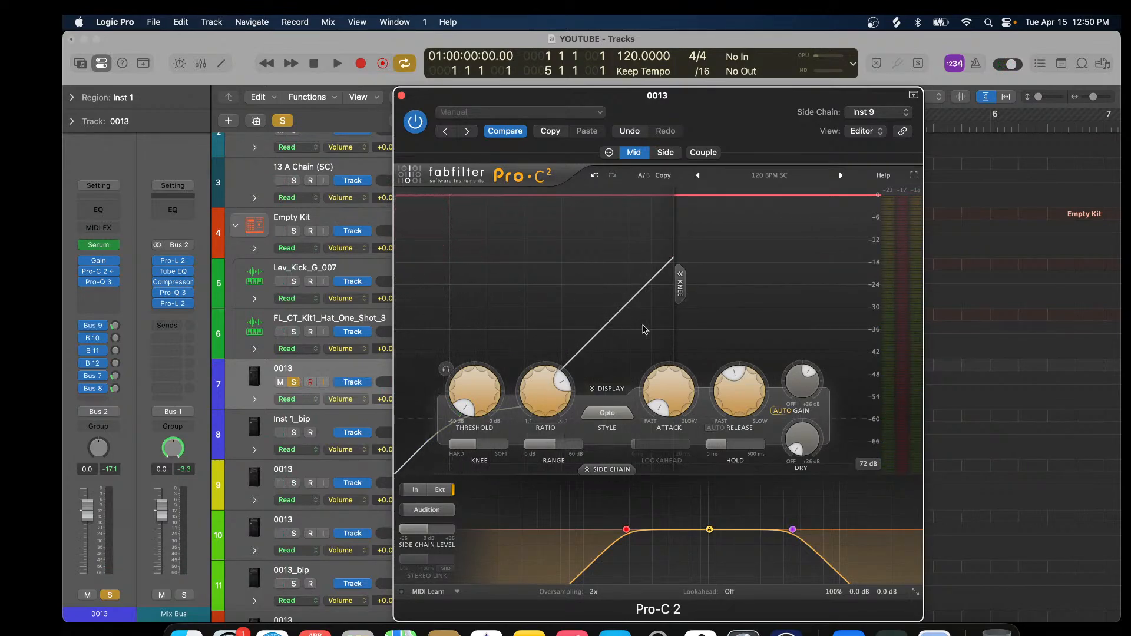
{"action": "left_click", "coordinate": [401, 96]}
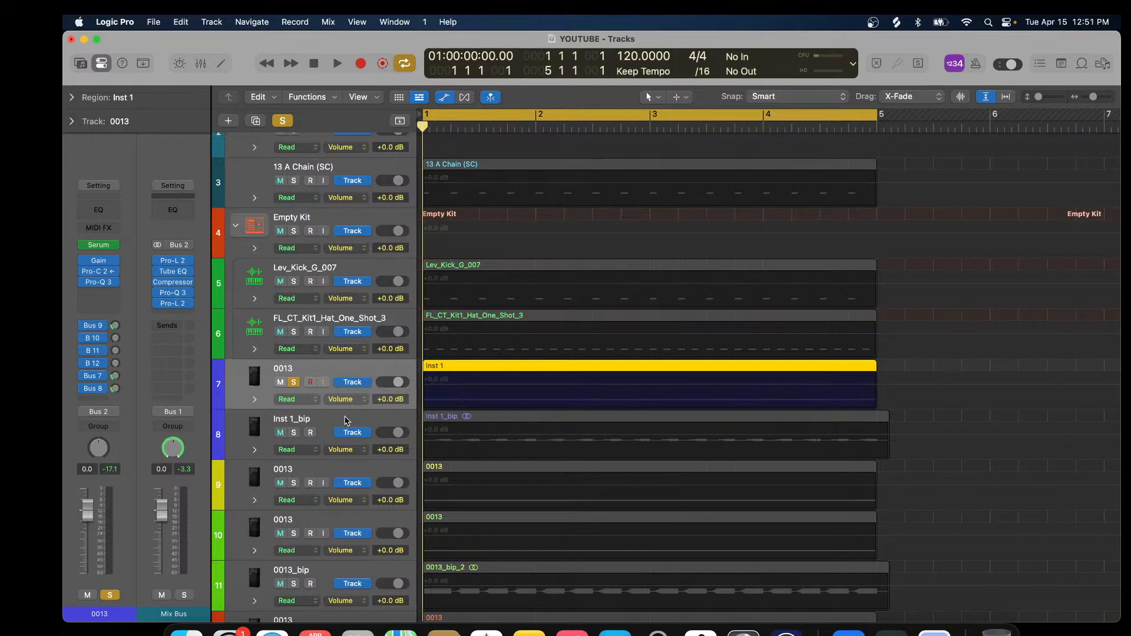
Delete all automation from the Inst 1_bip track and hide the automation lanes.
{"action": "left_click", "coordinate": [347, 420]}
{"action": "left_click", "coordinate": [480, 436]}
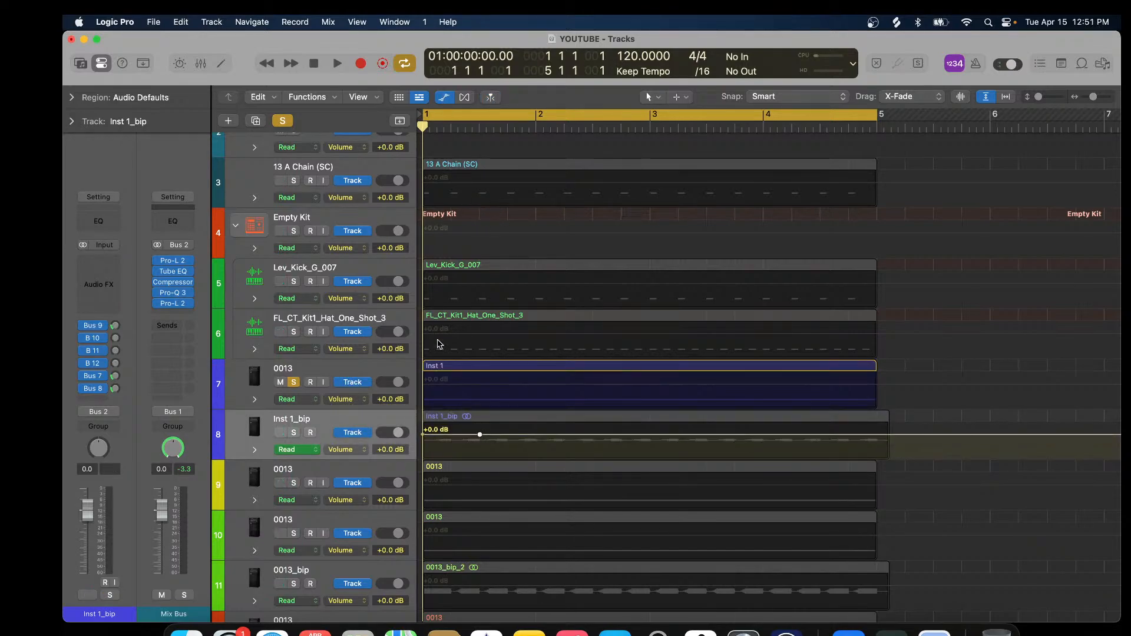
{"action": "right_click", "coordinate": [397, 421]}
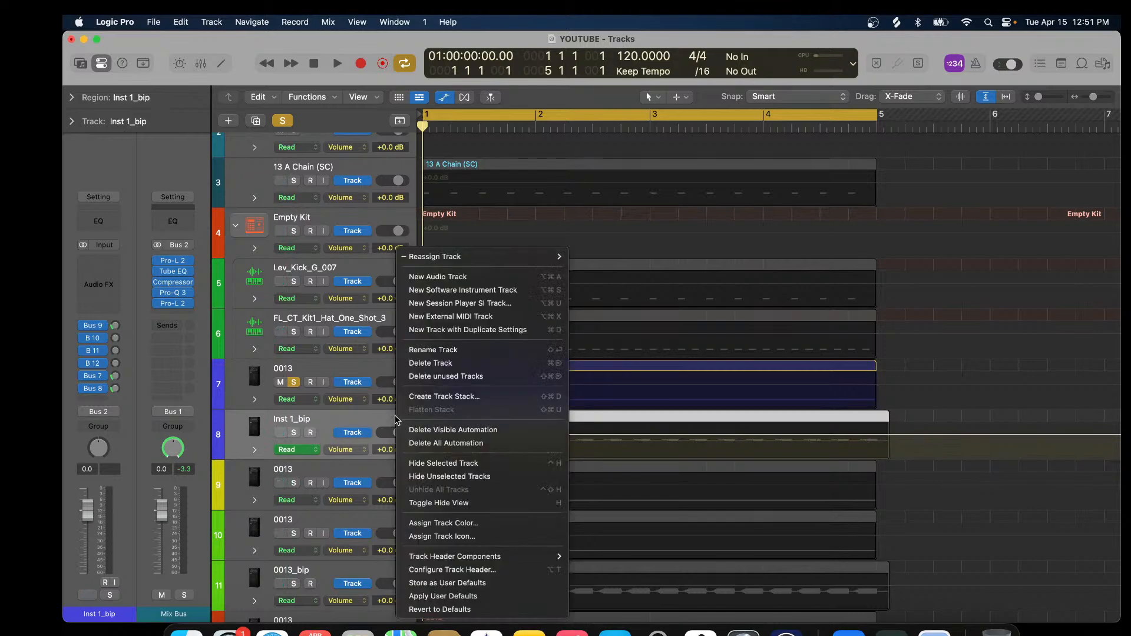
{"action": "left_click", "coordinate": [414, 443]}
{"action": "left_click", "coordinate": [444, 97]}
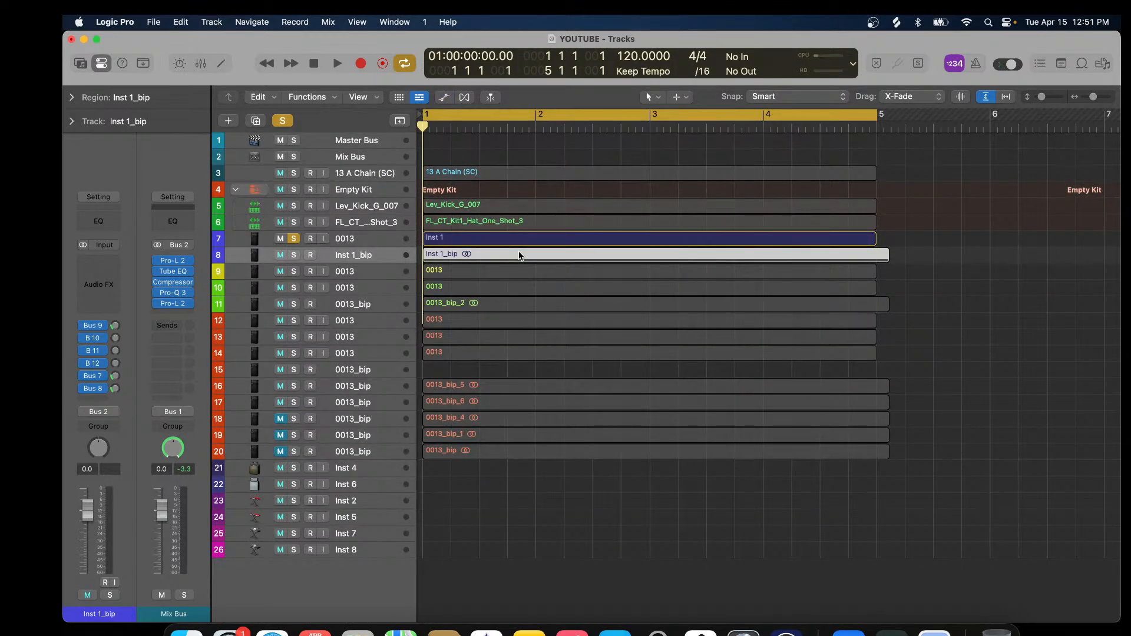
Open the Inst 1_bip region in an enlarged audio editor and examine its waveform while playing track 7 with the kick soloed.
{"action": "double_click", "coordinate": [519, 254]}
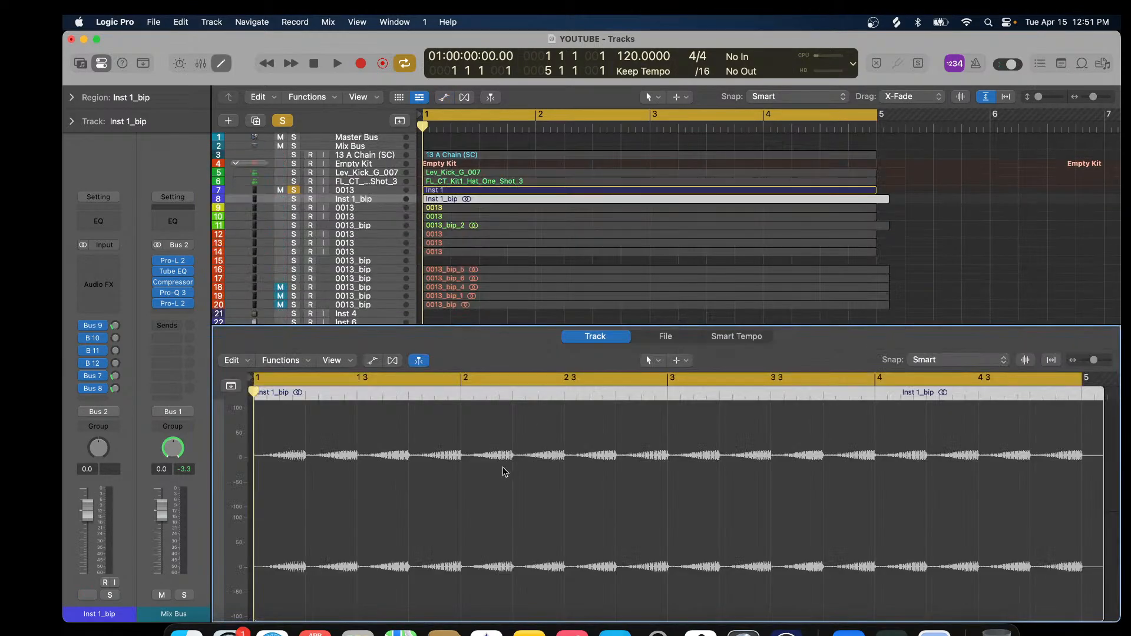
{"action": "left_click", "coordinate": [337, 63]}
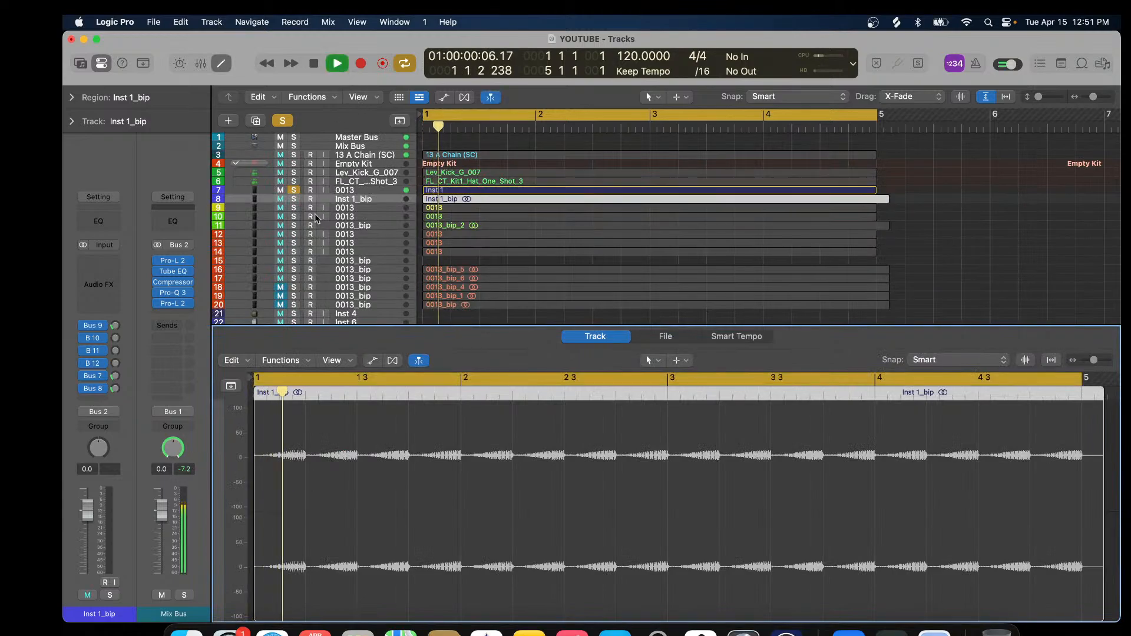
{"action": "left_click", "coordinate": [293, 173]}
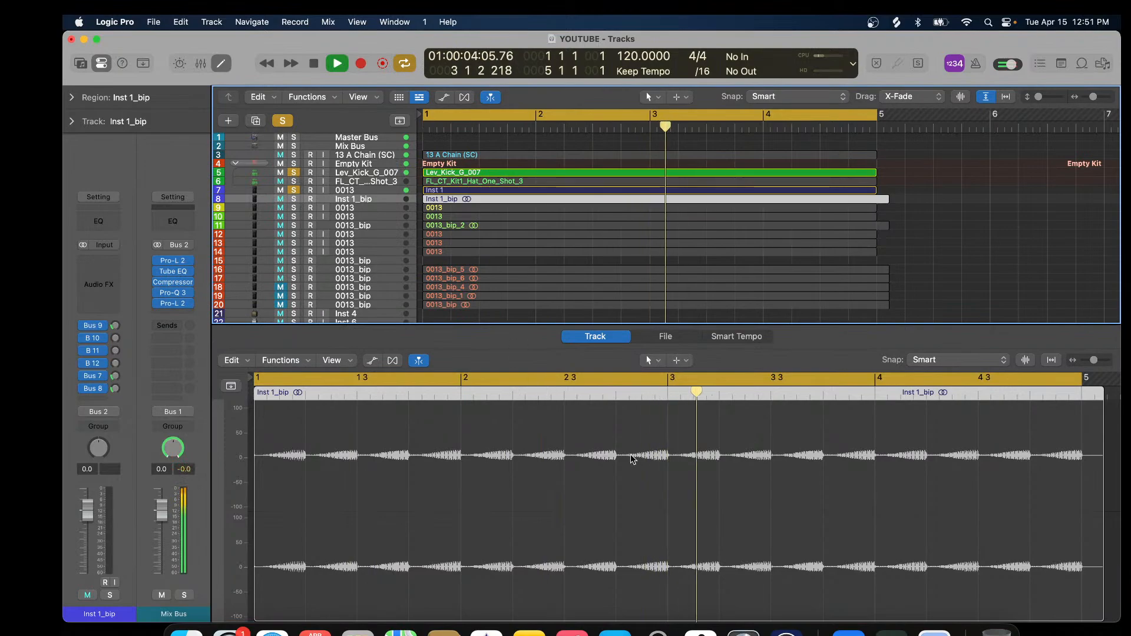
{"action": "scroll", "coordinate": [633, 459], "scroll_direction": "up", "scroll_amount": 5}
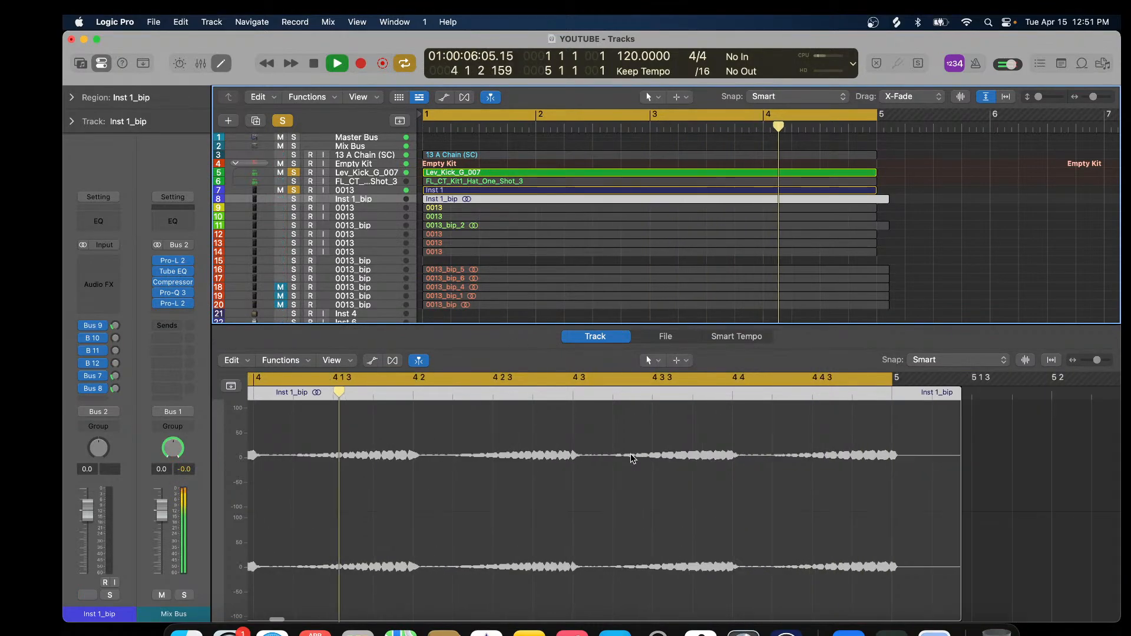
{"action": "left_click_drag", "start_coordinate": [664, 326], "coordinate": [670, 203]}
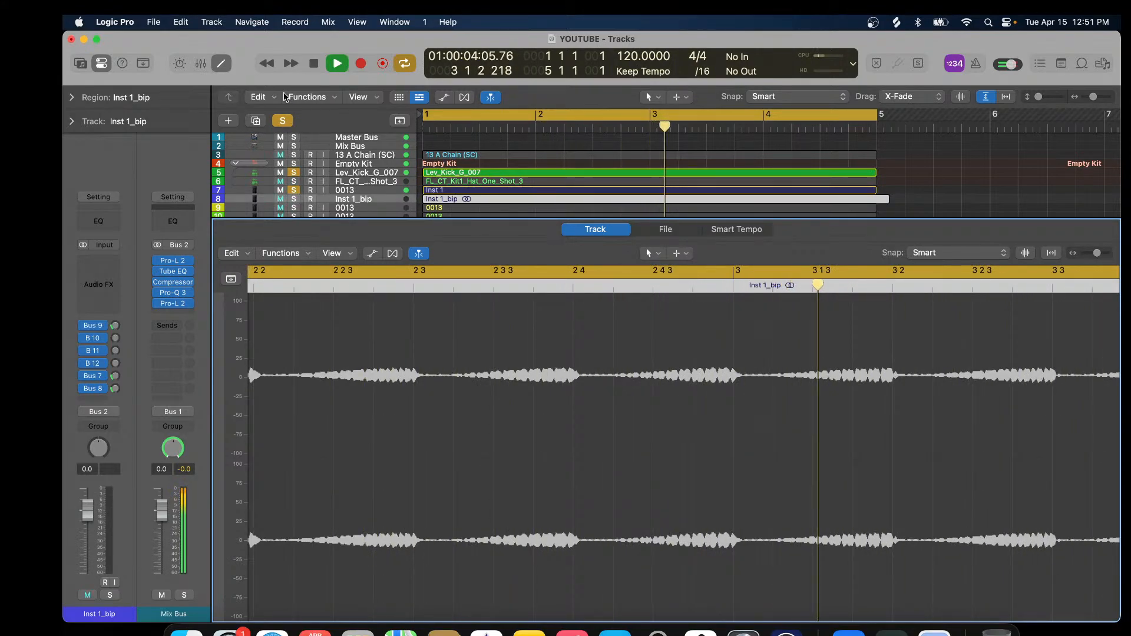
{"action": "key", "text": "space"}
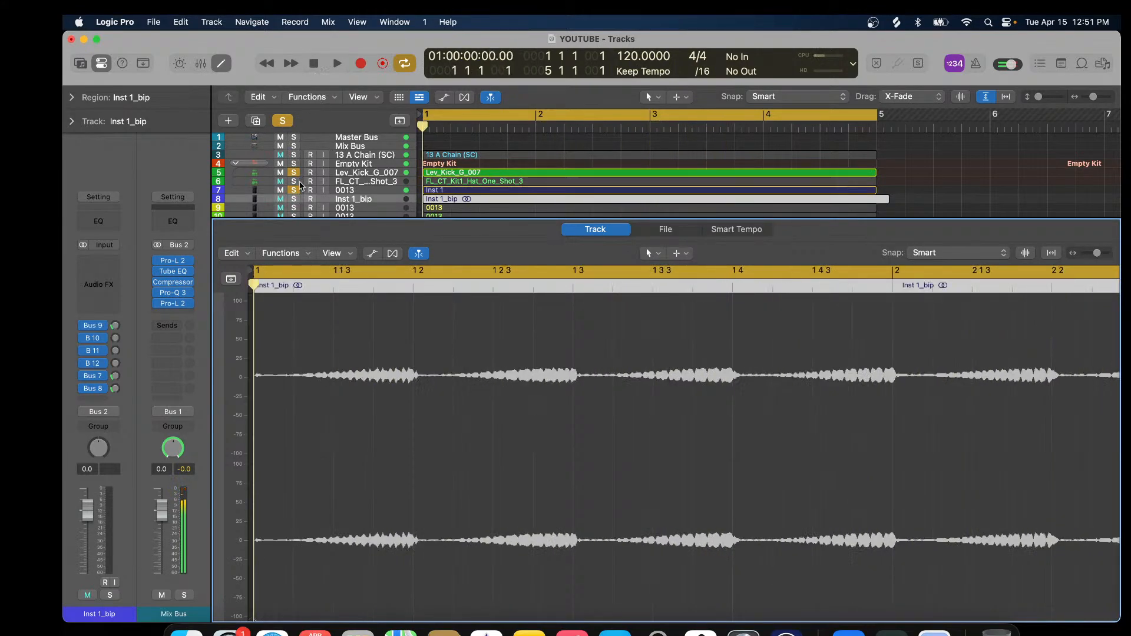
Turn off solo on the 0013 track 7 and open the LFOTool plugin of the 0013 track 9.
{"action": "left_click", "coordinate": [294, 190]}
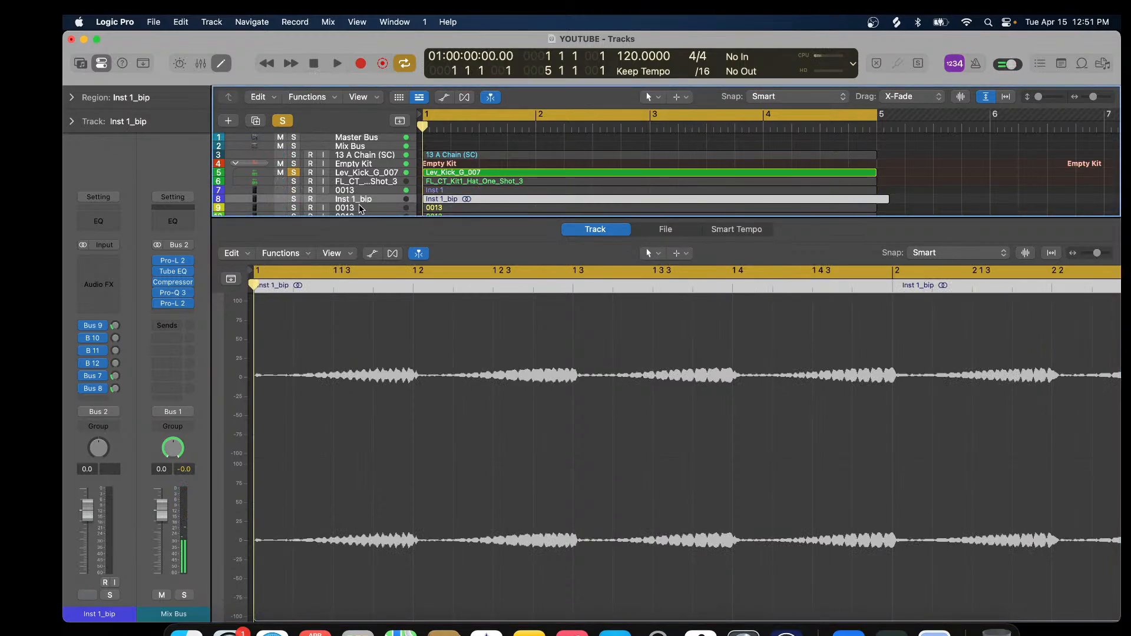
{"action": "left_click", "coordinate": [361, 208]}
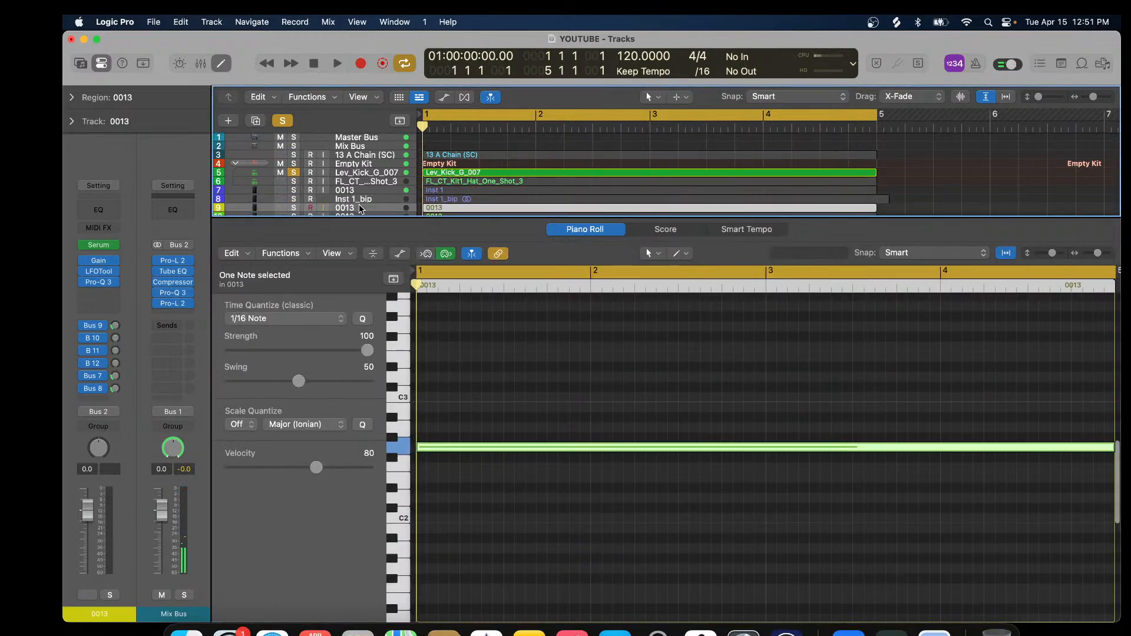
{"action": "left_click", "coordinate": [101, 272]}
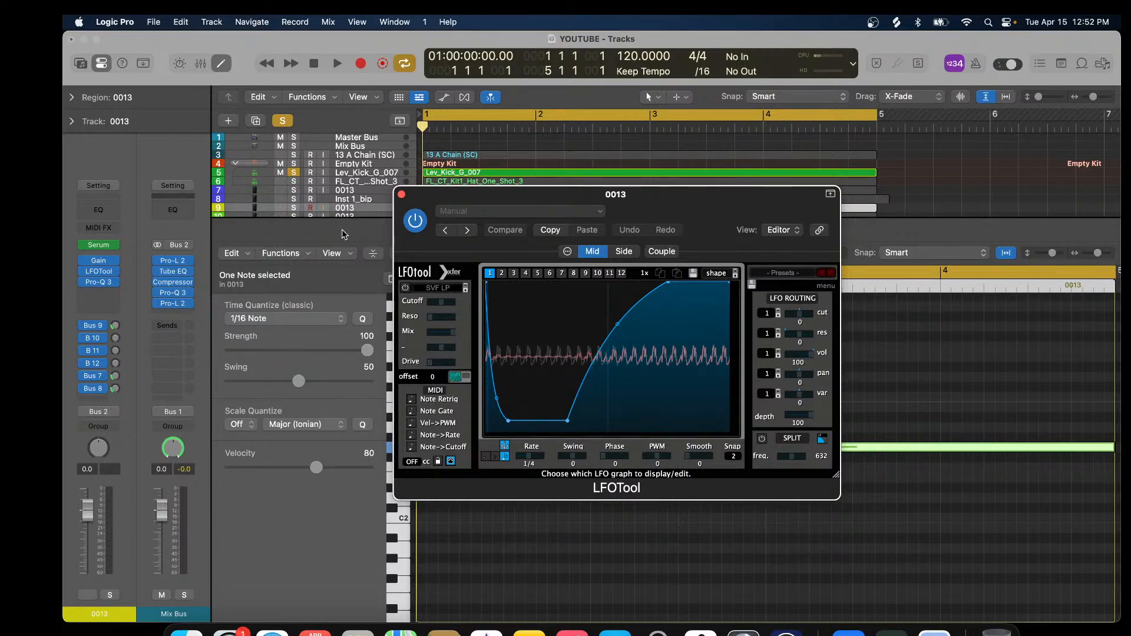
Solo the 0013 track 9 instead of the kick, listen to it with LFOTool open, stop playback and close the plugin.
{"action": "left_click", "coordinate": [294, 173]}
{"action": "left_click", "coordinate": [294, 208]}
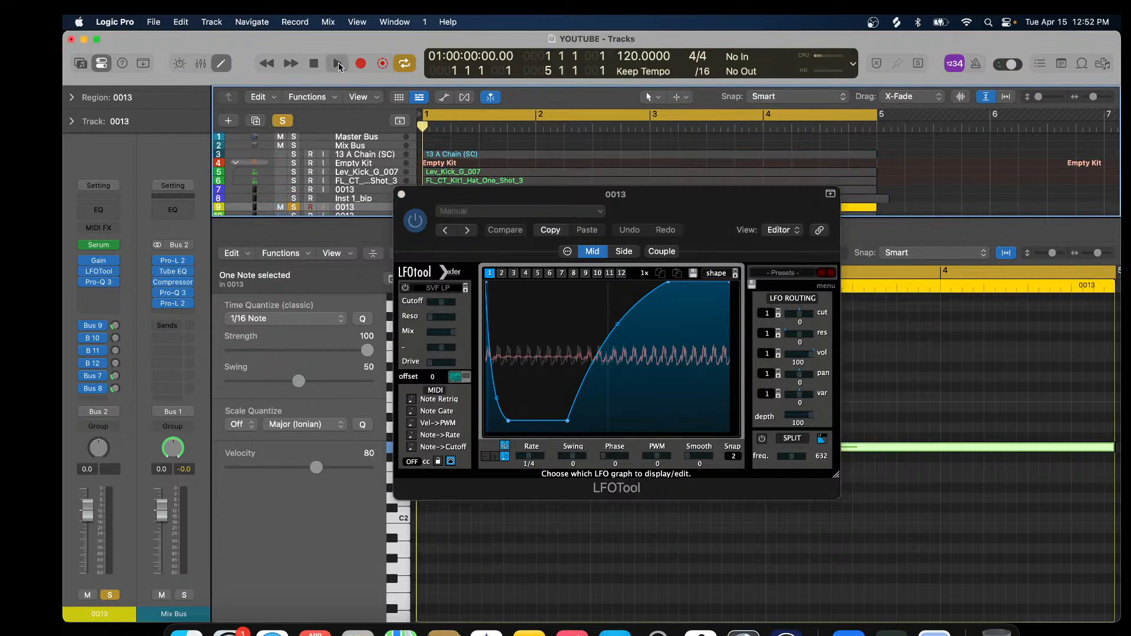
{"action": "left_click", "coordinate": [338, 64]}
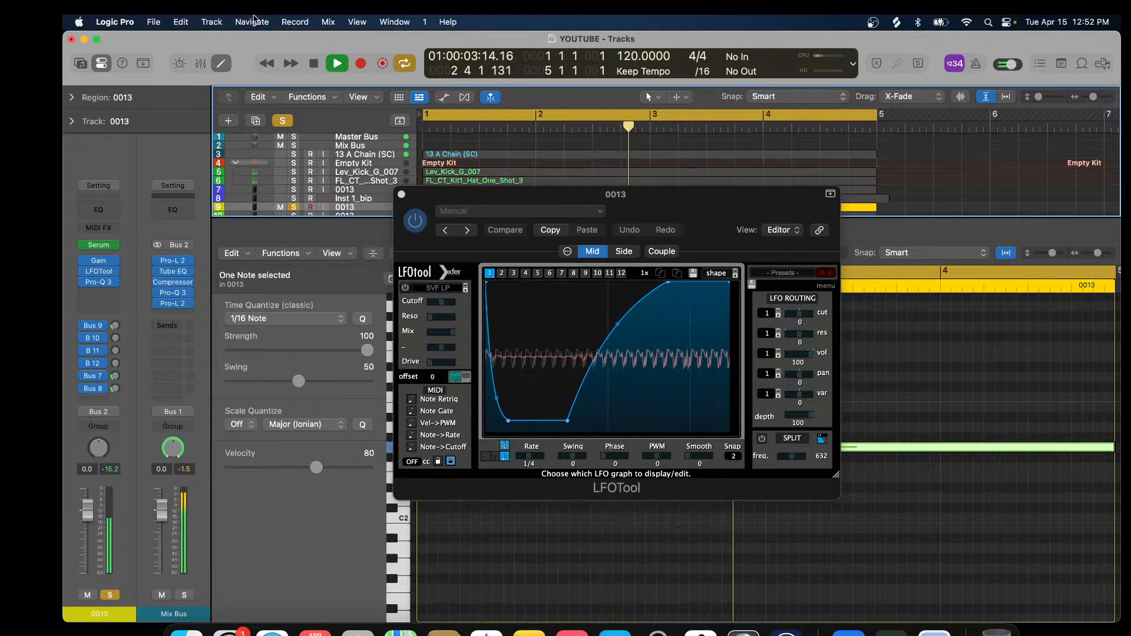
{"action": "left_click", "coordinate": [315, 69]}
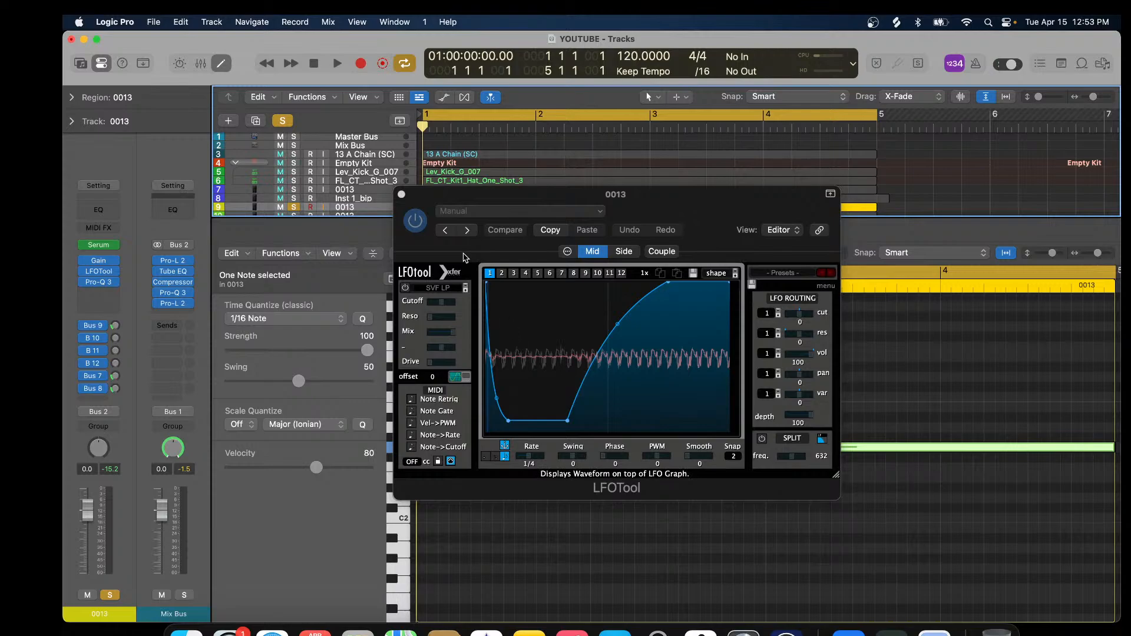
{"action": "left_click", "coordinate": [401, 195]}
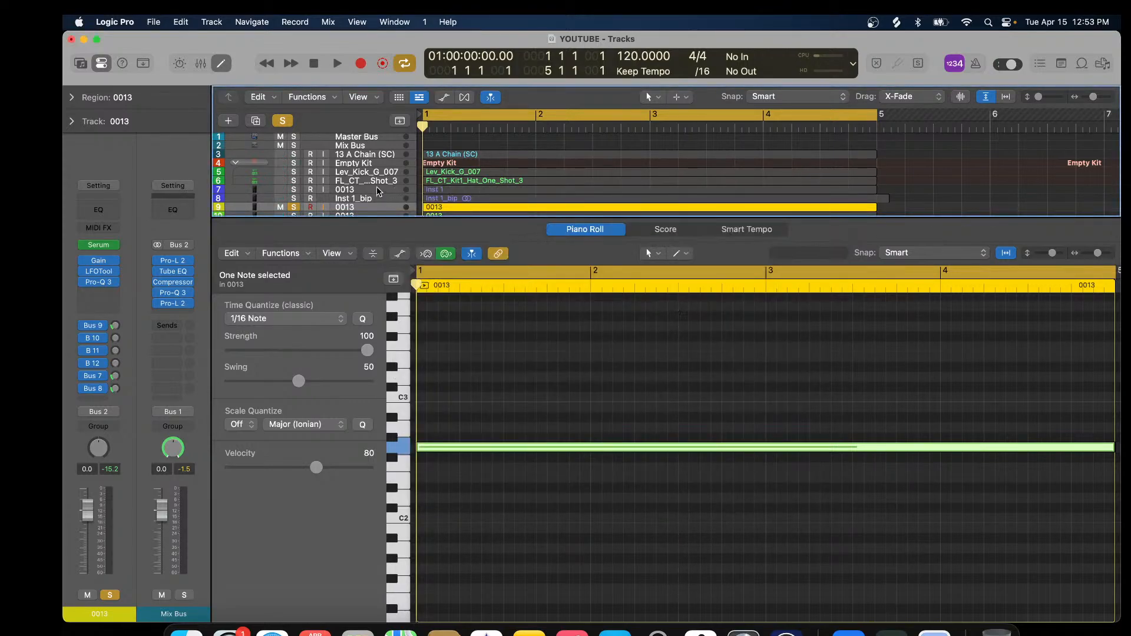
Solo the 0013 track 10 instead of track 9 and open its STFU plugin.
{"action": "scroll", "coordinate": [386, 176], "scroll_direction": "down", "scroll_amount": 3}
{"action": "left_click", "coordinate": [383, 172]}
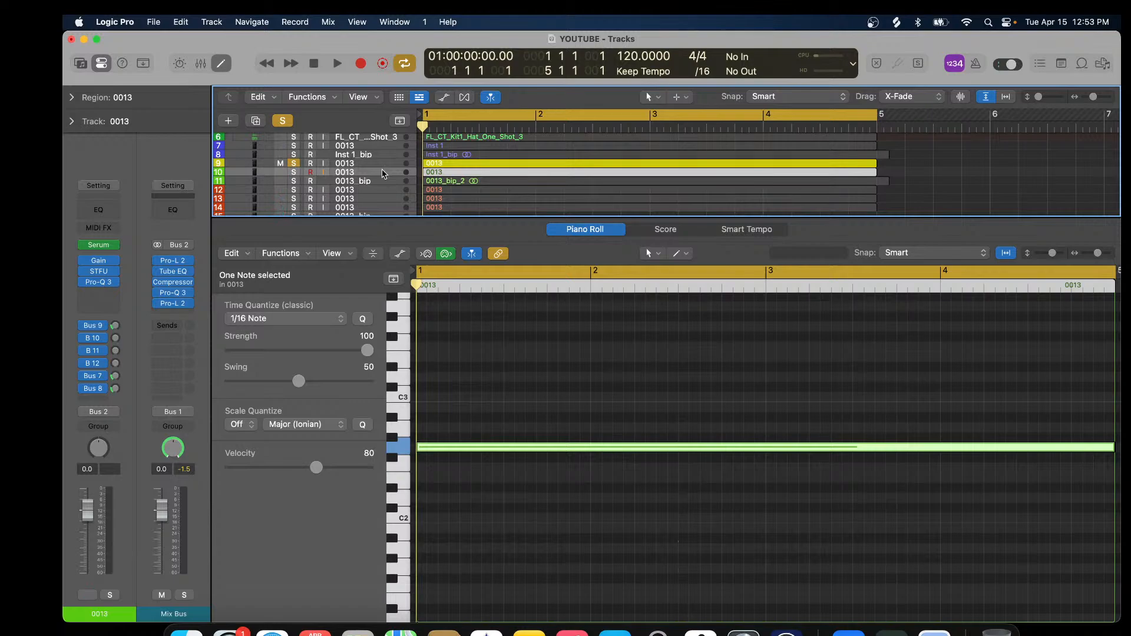
{"action": "left_click", "coordinate": [294, 164]}
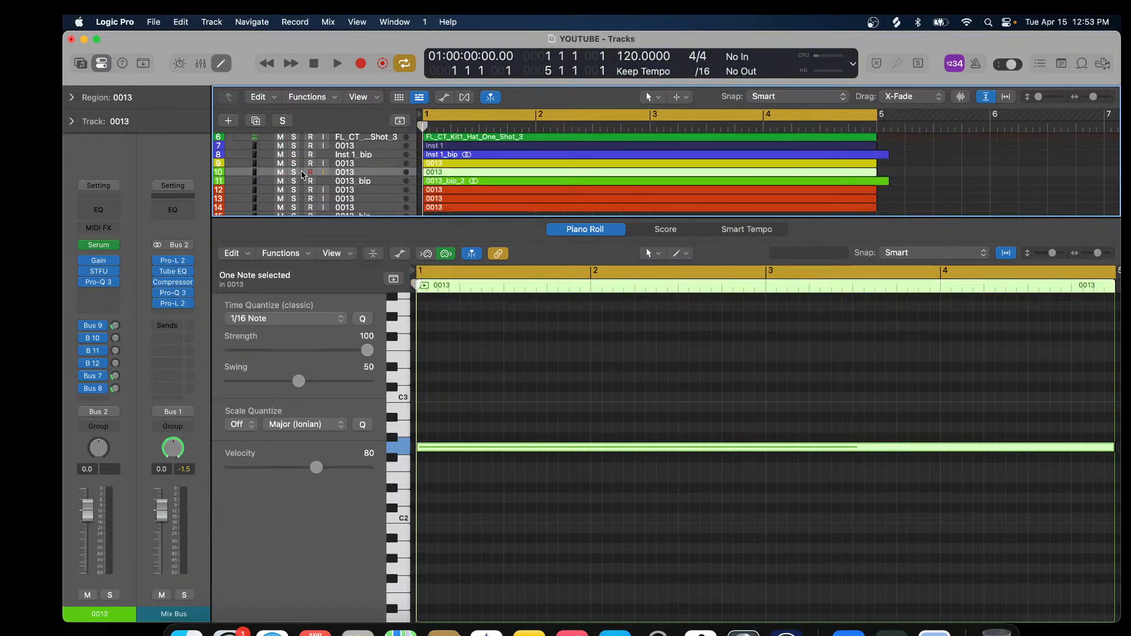
{"action": "left_click", "coordinate": [294, 173]}
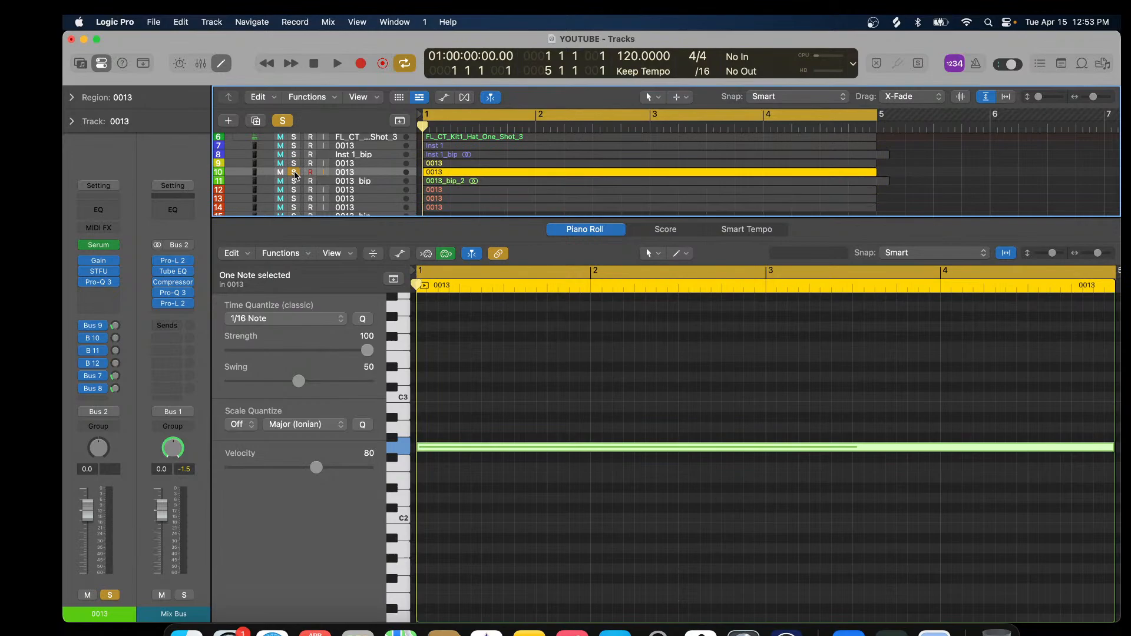
{"action": "left_click", "coordinate": [102, 275]}
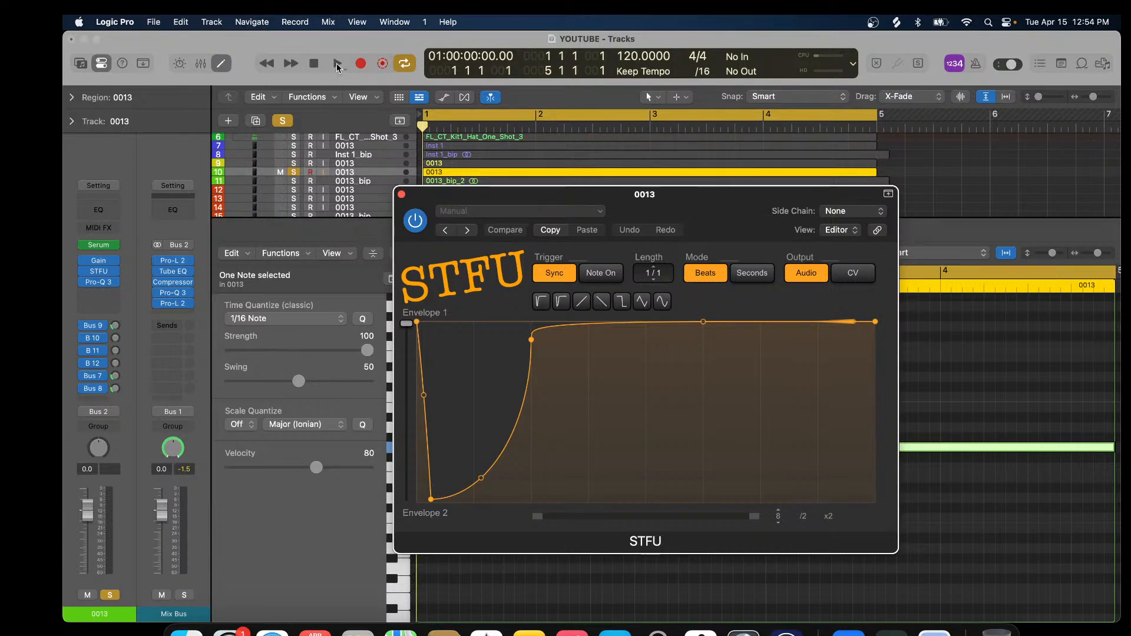
Play track 10 with STFU open and briefly solo the Lev_Kick_G_007 track alongside it.
{"action": "left_click", "coordinate": [338, 63]}
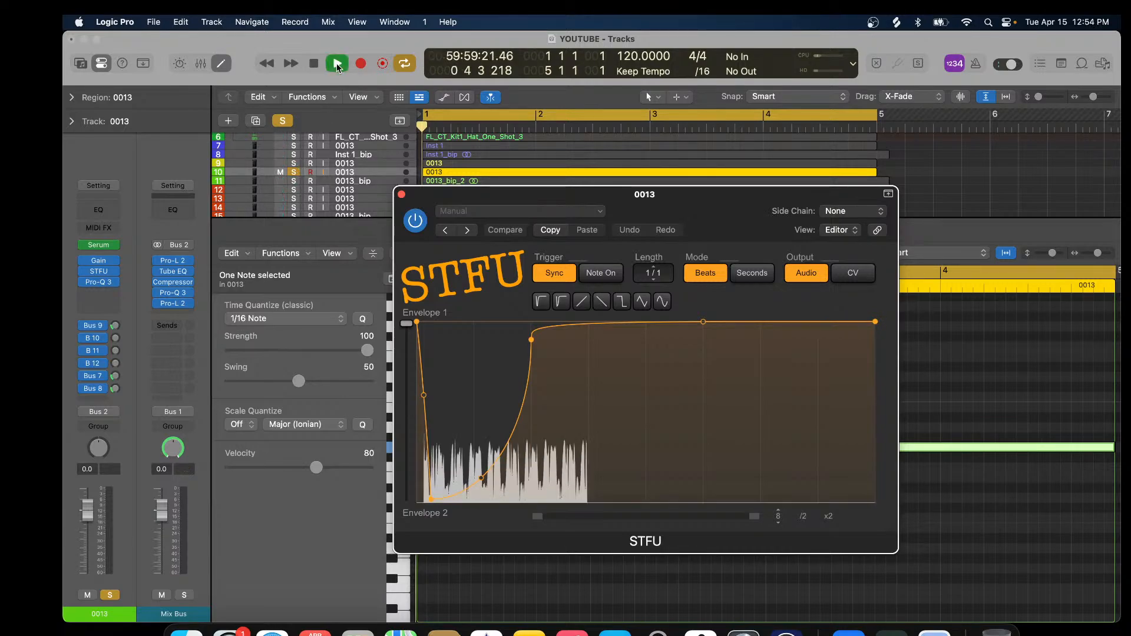
{"action": "scroll", "coordinate": [312, 168], "scroll_direction": "up", "scroll_amount": 3}
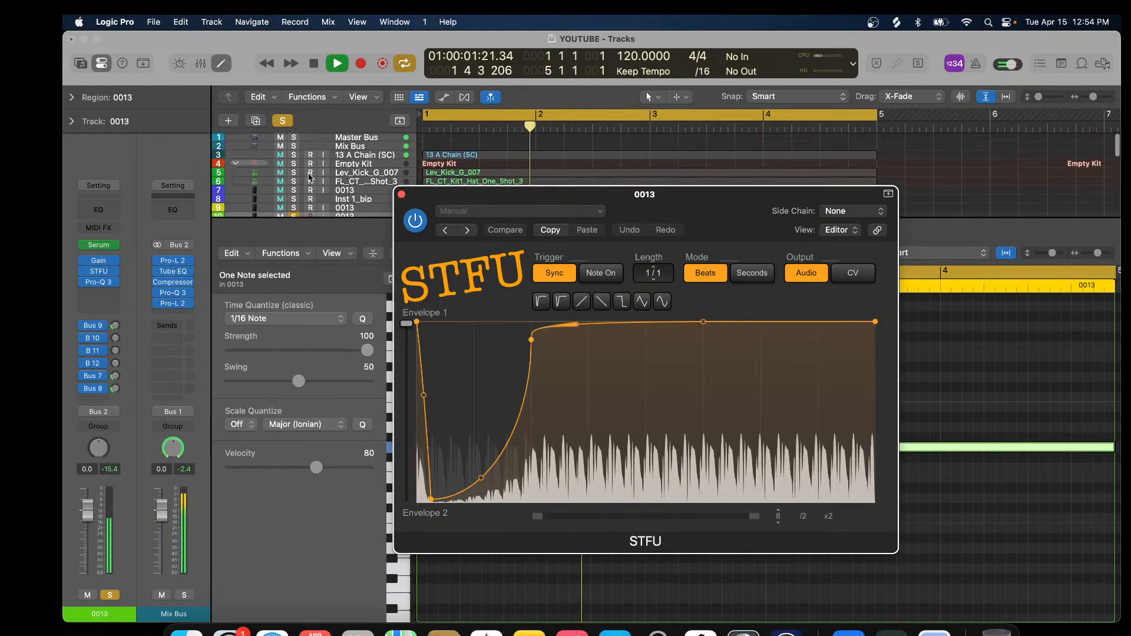
{"action": "left_click", "coordinate": [294, 172]}
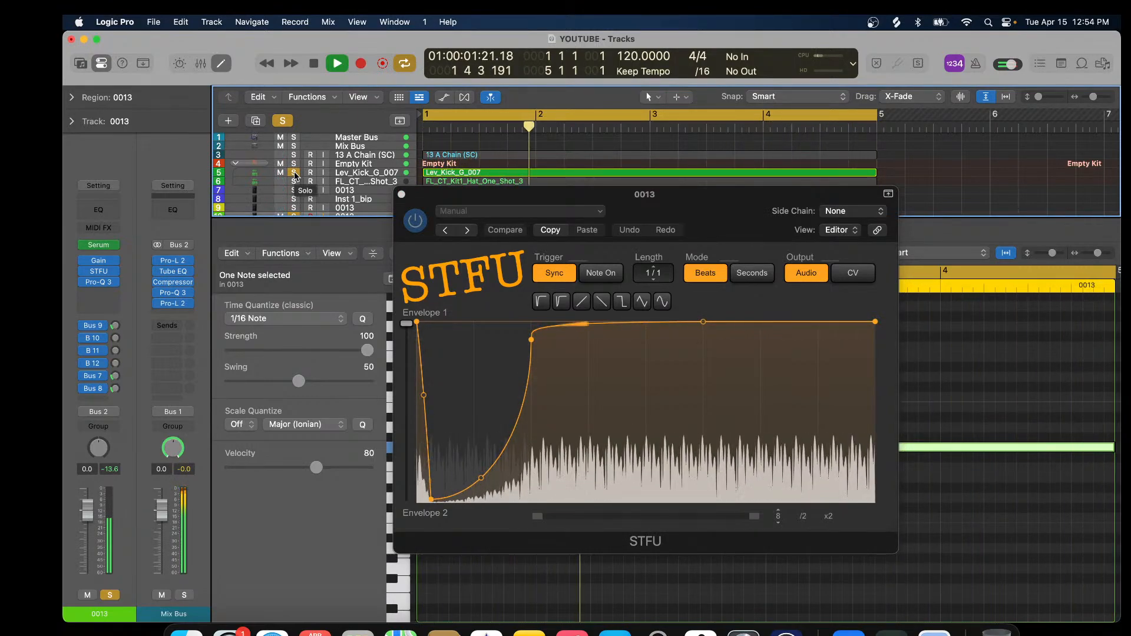
{"action": "left_click", "coordinate": [294, 173]}
Compare the 0013 tracks 9 and 10 by switching solo to track 9 and back during playback, and stop the playback.
{"action": "scroll", "coordinate": [331, 190], "scroll_direction": "down", "scroll_amount": 5}
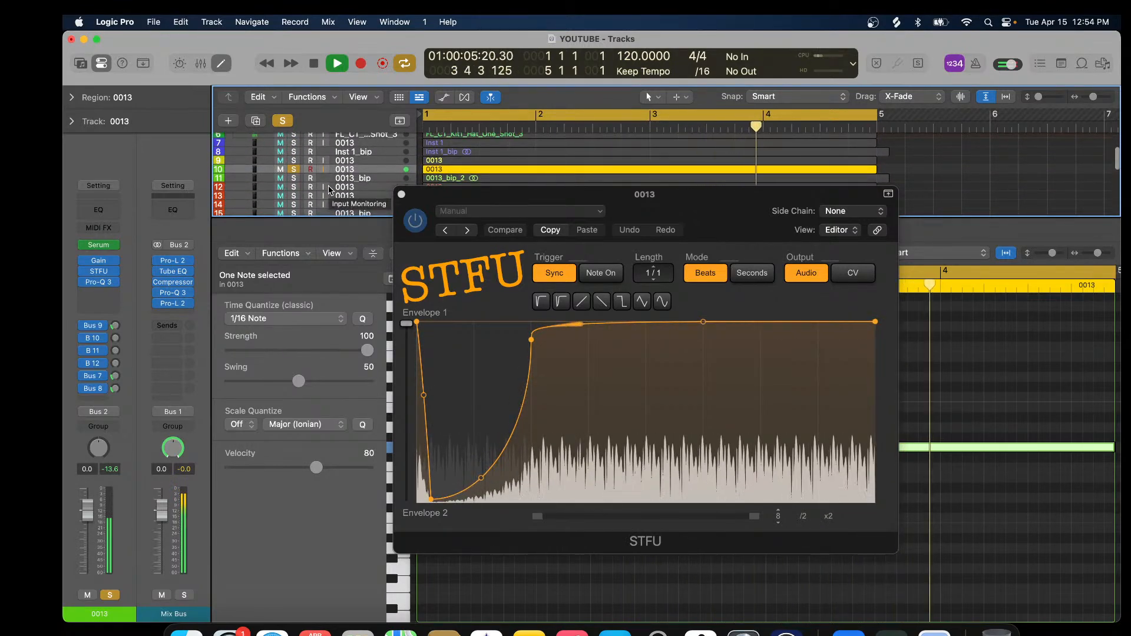
{"action": "left_click", "coordinate": [293, 162]}
{"action": "left_click", "coordinate": [294, 168]}
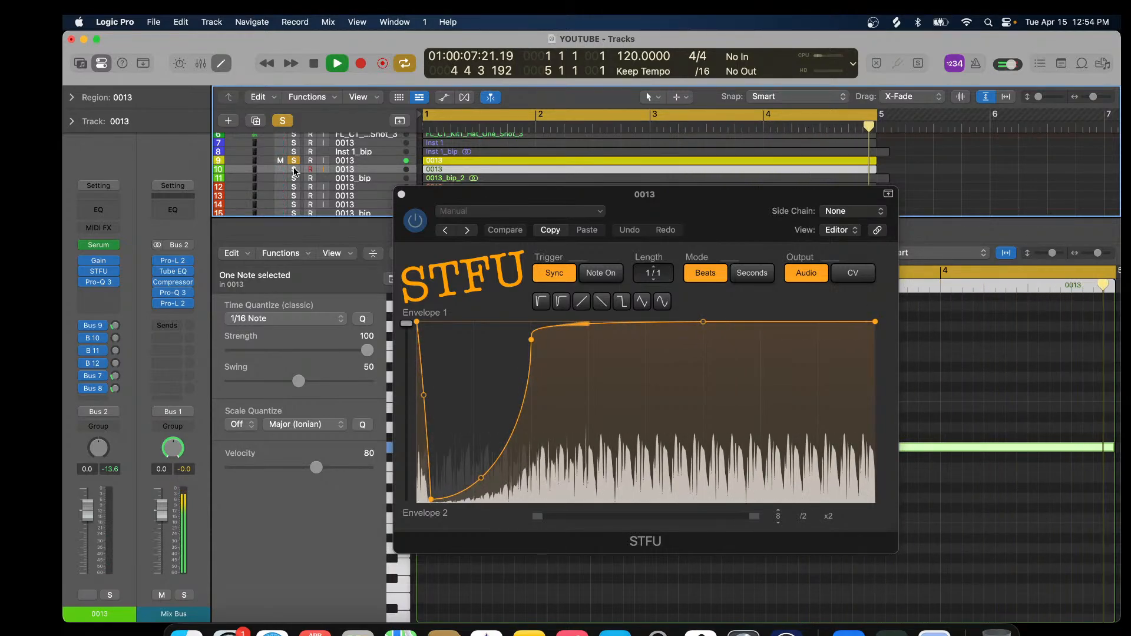
{"action": "left_click", "coordinate": [294, 162]}
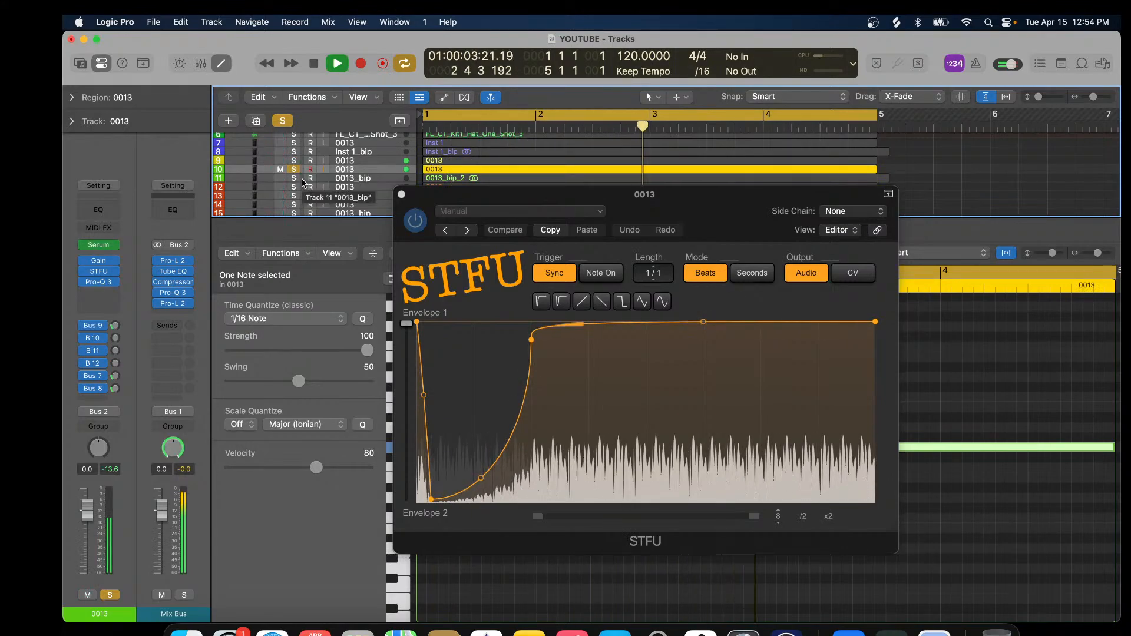
{"action": "left_click", "coordinate": [314, 65]}
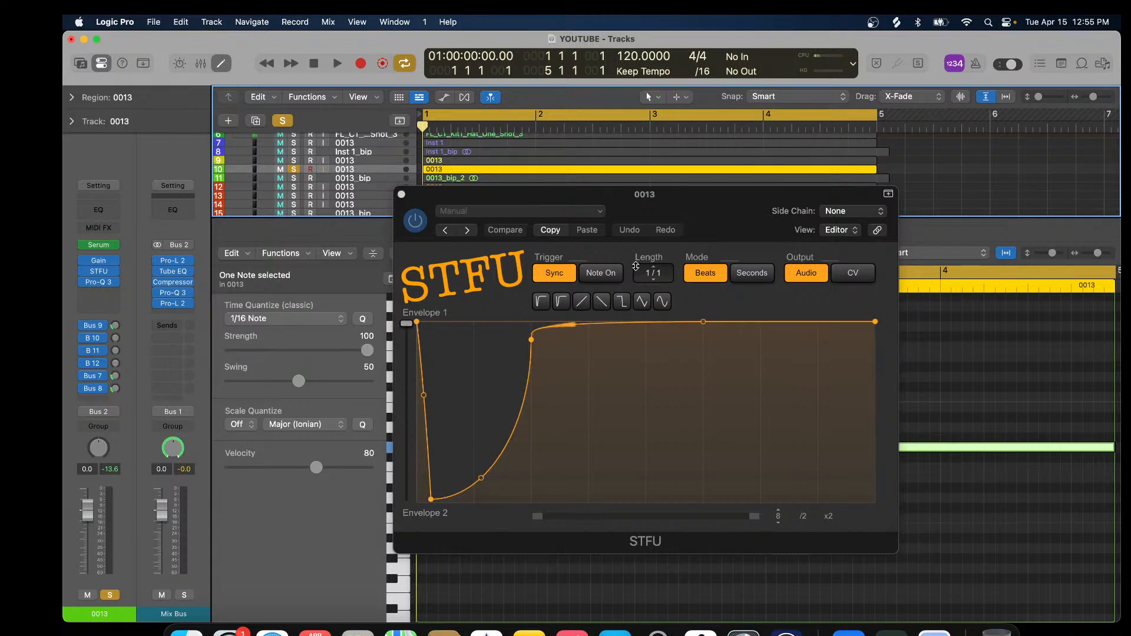
Close STFU, view the LFOTool plugin on the 0013 track 9, close it and reselect track 10.
{"action": "left_click", "coordinate": [401, 195]}
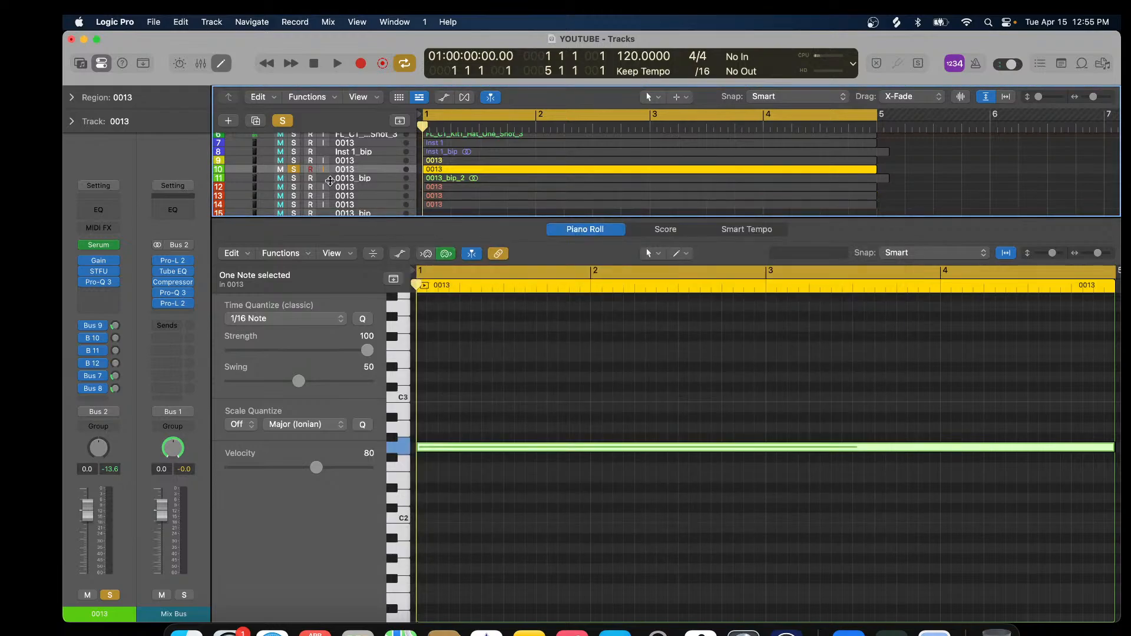
{"action": "left_click", "coordinate": [348, 162]}
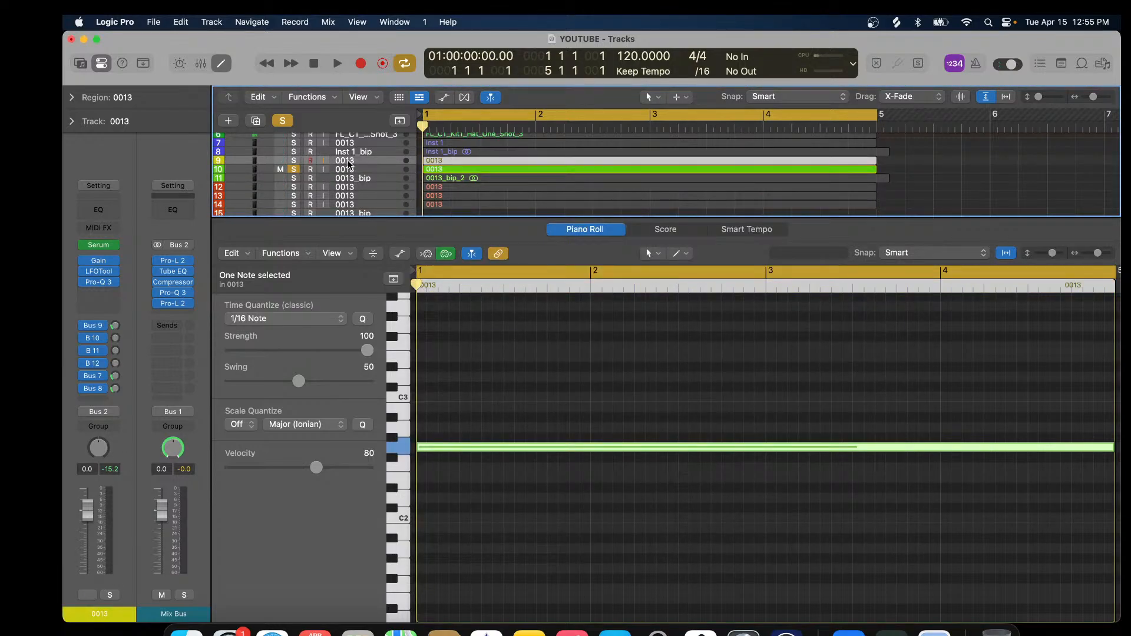
{"action": "left_click", "coordinate": [100, 277]}
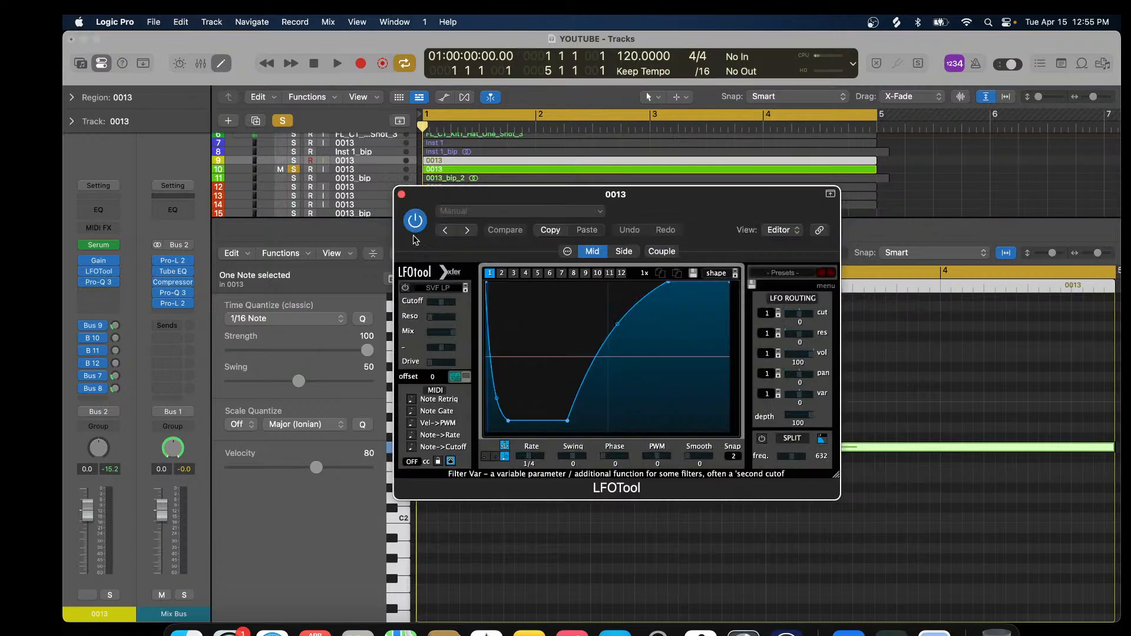
{"action": "left_click", "coordinate": [402, 195]}
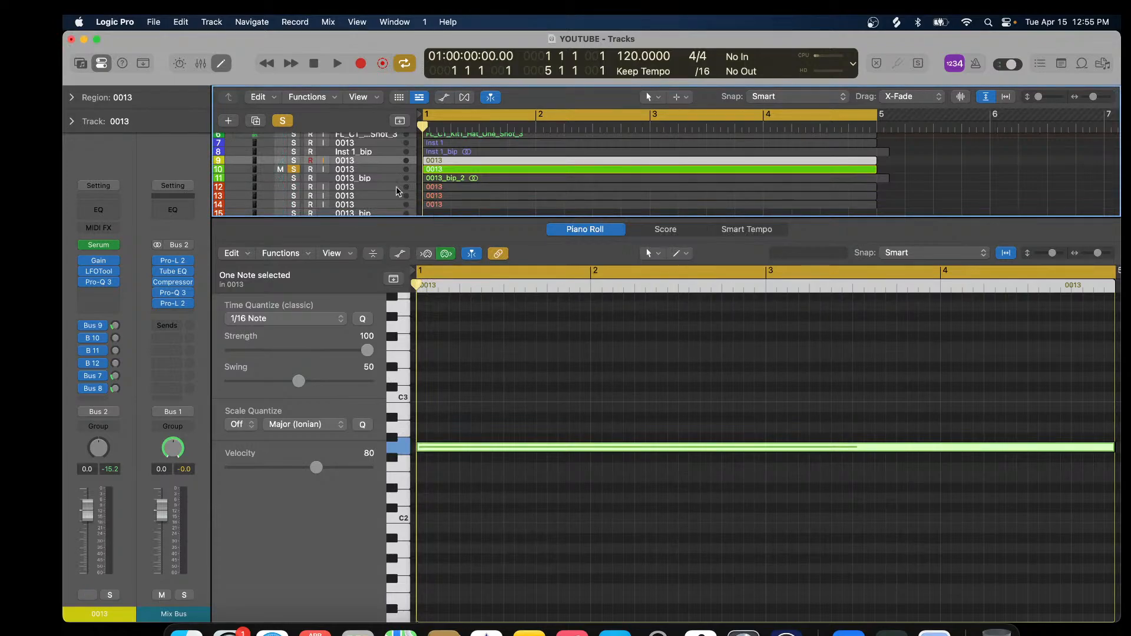
{"action": "left_click", "coordinate": [384, 168]}
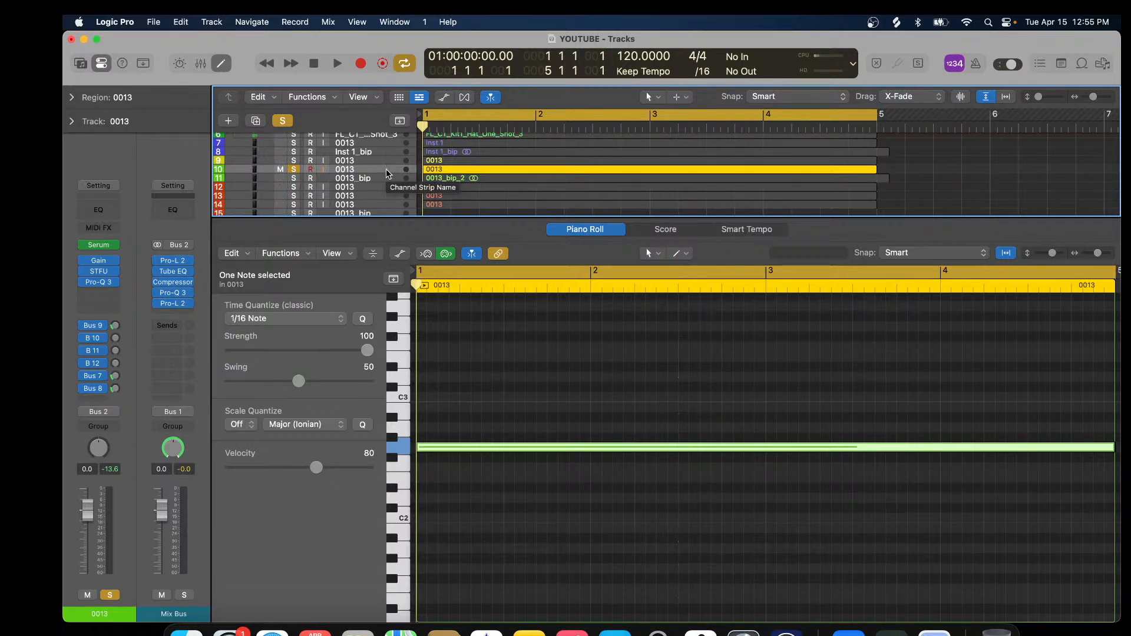
Start playback and move the solo from track 10 to the 0013 track 12 with the Tremolo plugin.
{"action": "left_click", "coordinate": [337, 65]}
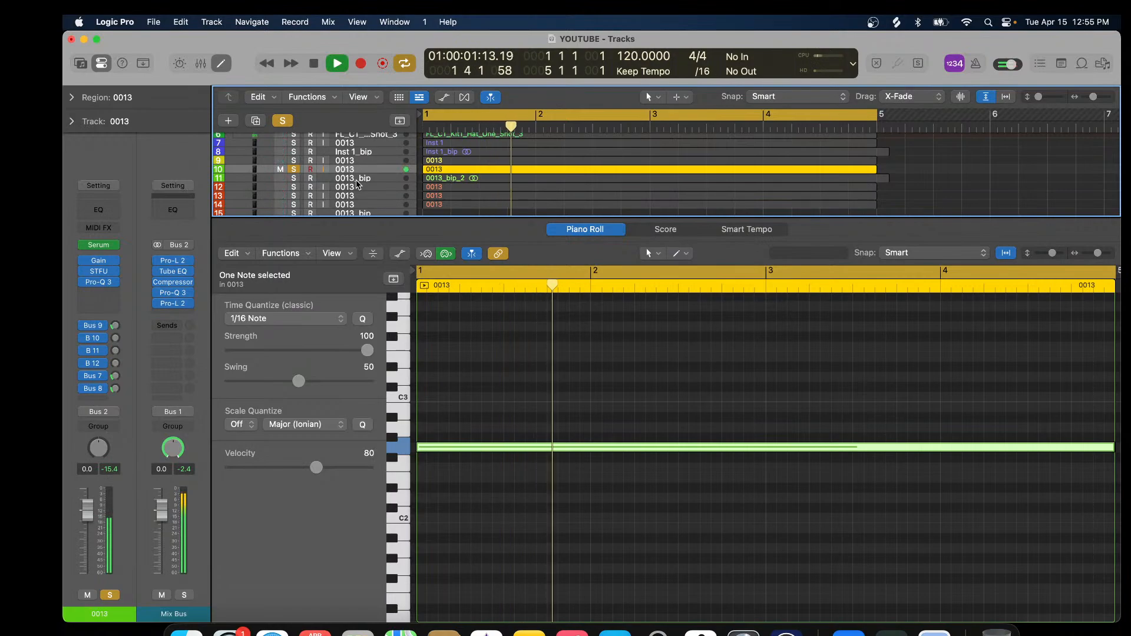
{"action": "scroll", "coordinate": [354, 177], "scroll_direction": "down", "scroll_amount": 3}
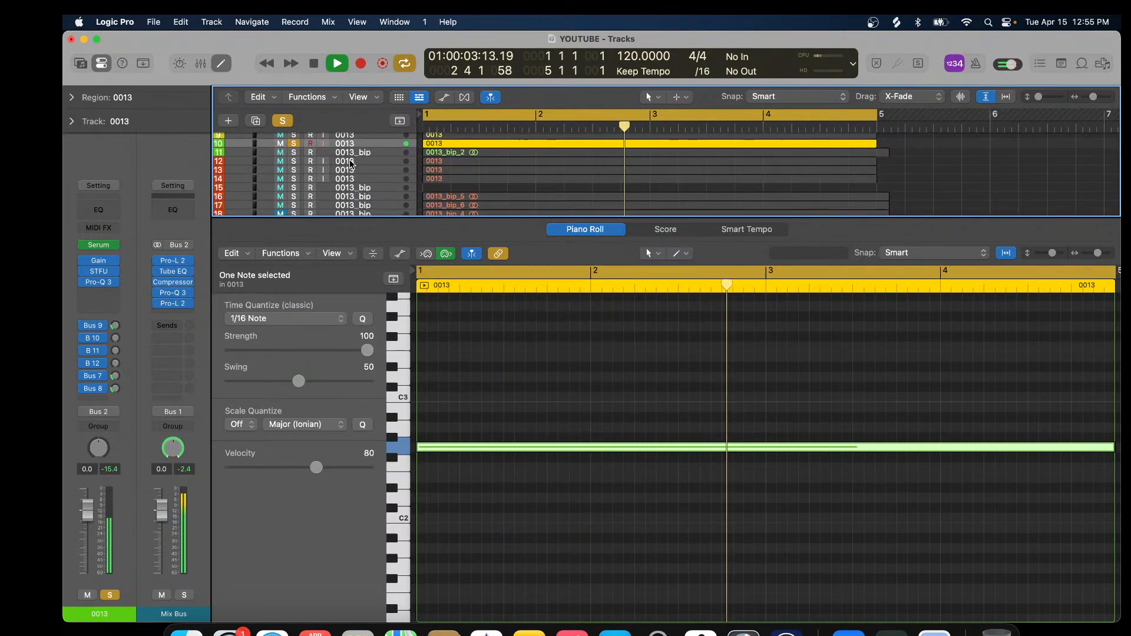
{"action": "left_click", "coordinate": [301, 163]}
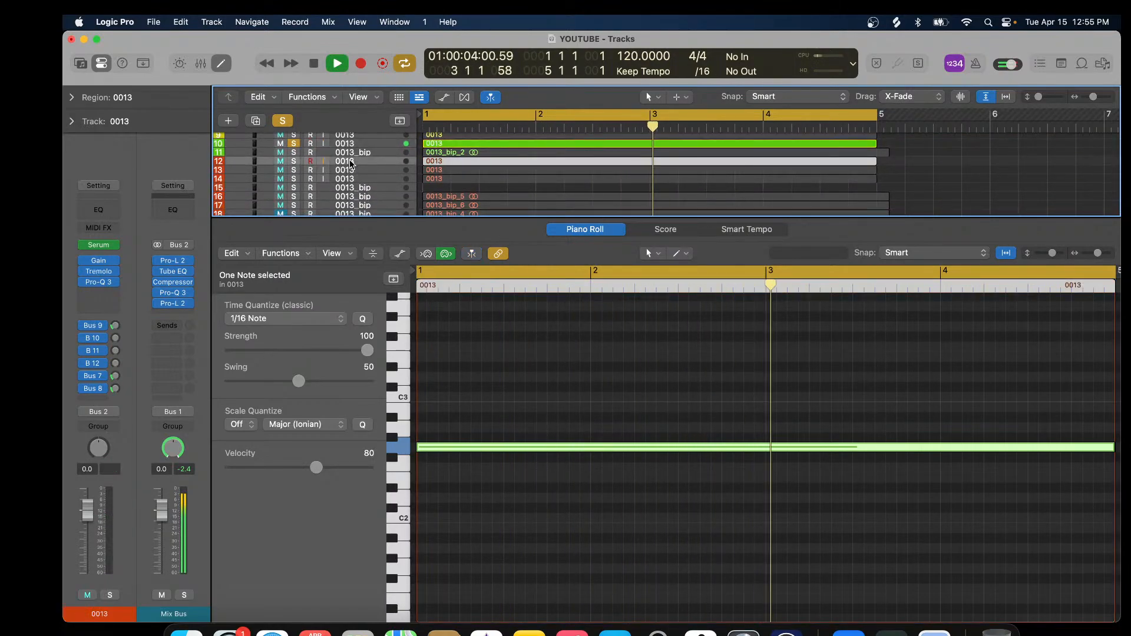
{"action": "left_click", "coordinate": [294, 162]}
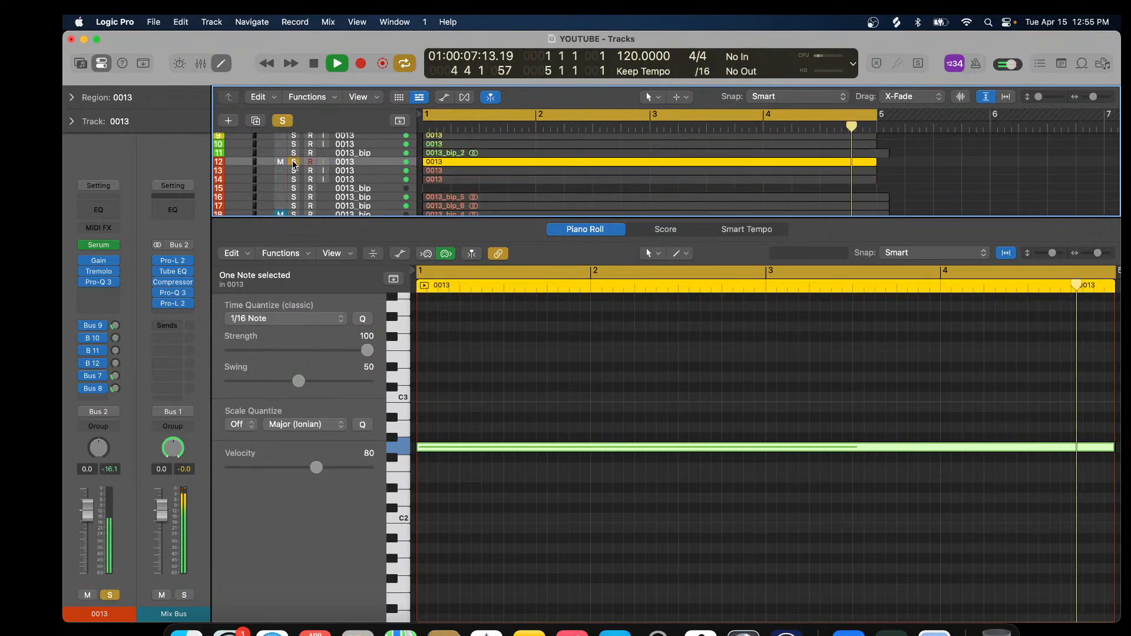
Compare the 0013 tracks 10 and 12 by alternating solo between them during playback, ending on track 10, and stop the playback.
{"action": "scroll", "coordinate": [364, 160], "scroll_direction": "up", "scroll_amount": 1}
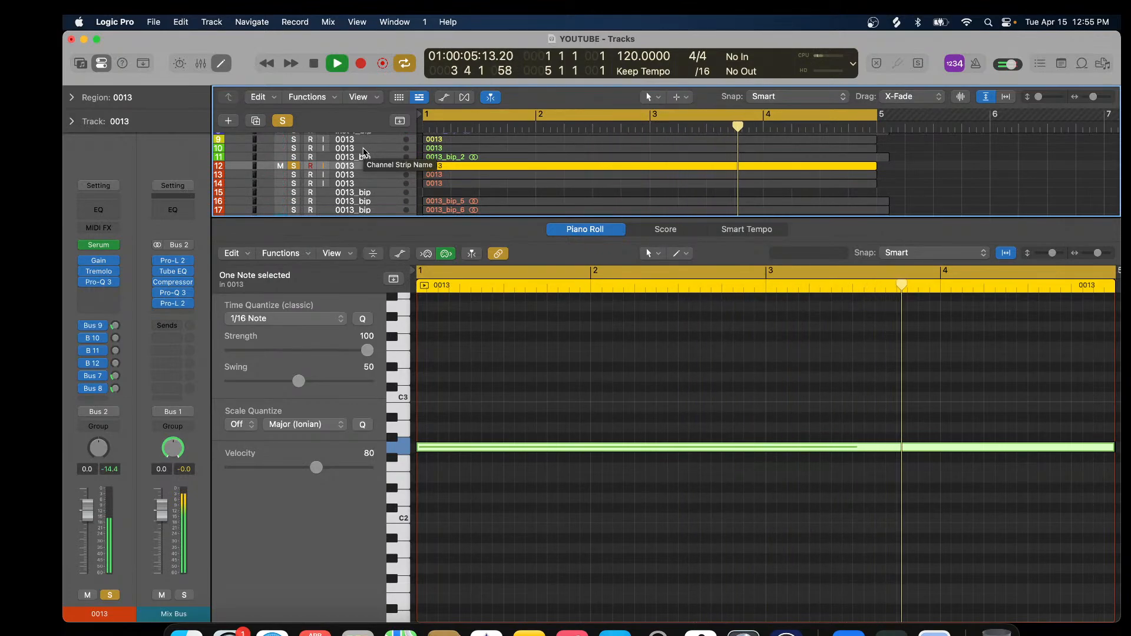
{"action": "left_click", "coordinate": [311, 150]}
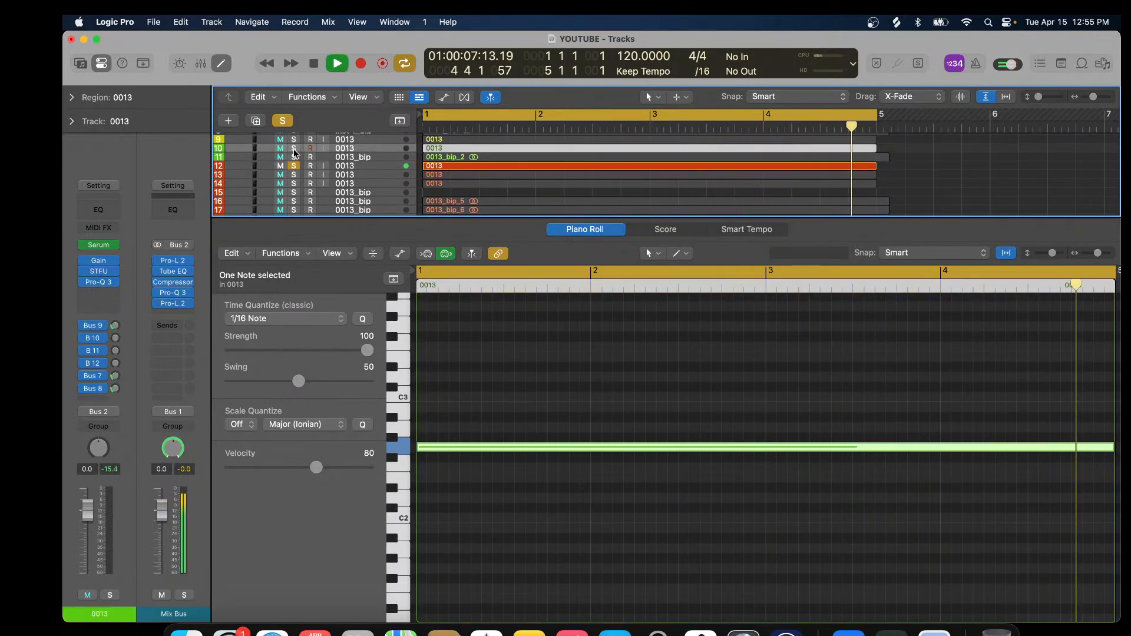
{"action": "left_click", "coordinate": [294, 149]}
{"action": "left_click", "coordinate": [294, 166]}
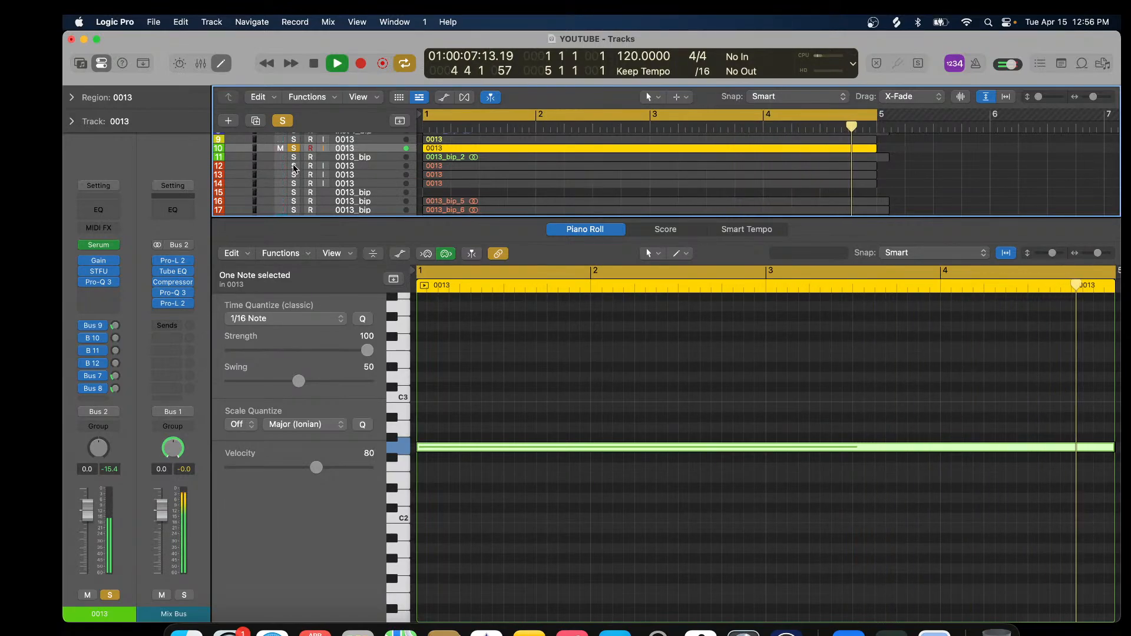
{"action": "left_click", "coordinate": [293, 166]}
{"action": "left_click", "coordinate": [293, 149]}
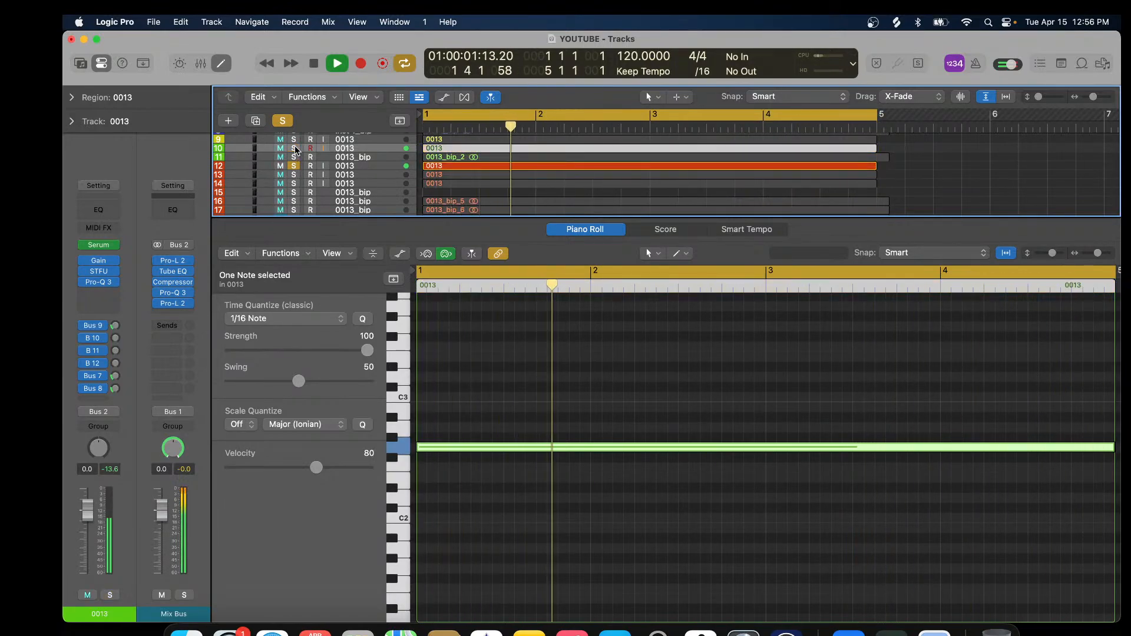
{"action": "left_click", "coordinate": [353, 168]}
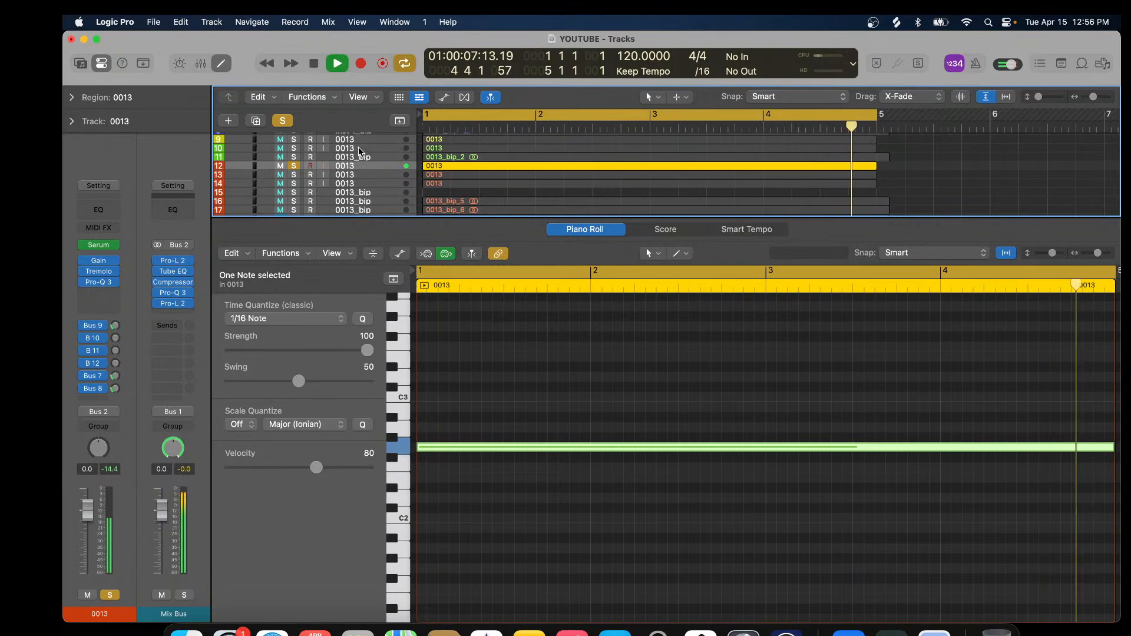
{"action": "left_click", "coordinate": [293, 165]}
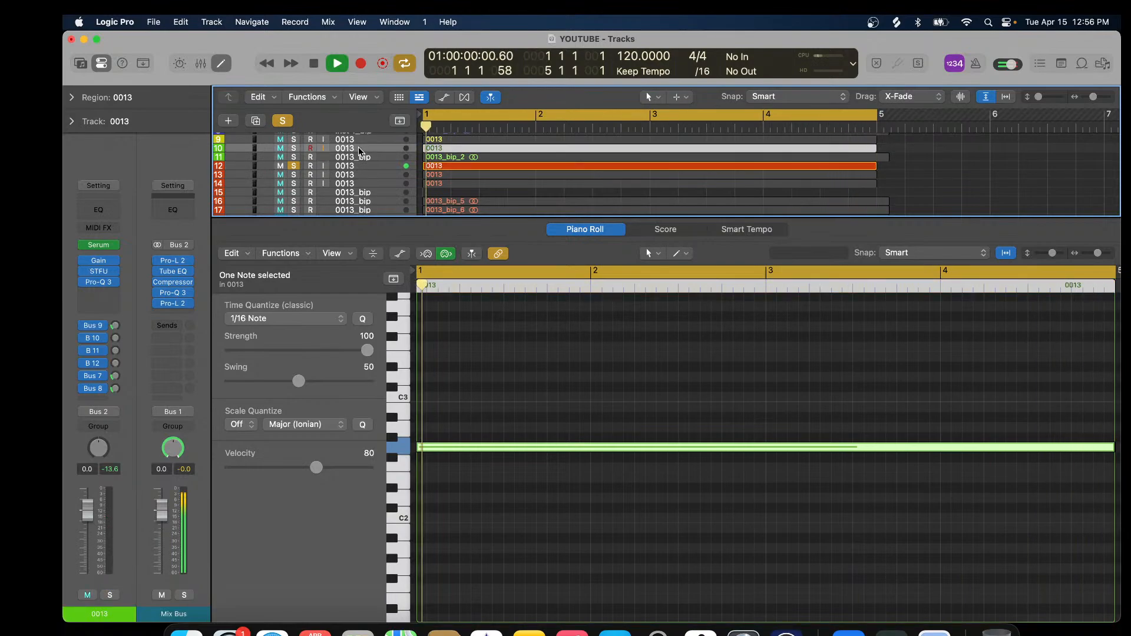
{"action": "left_click", "coordinate": [293, 148]}
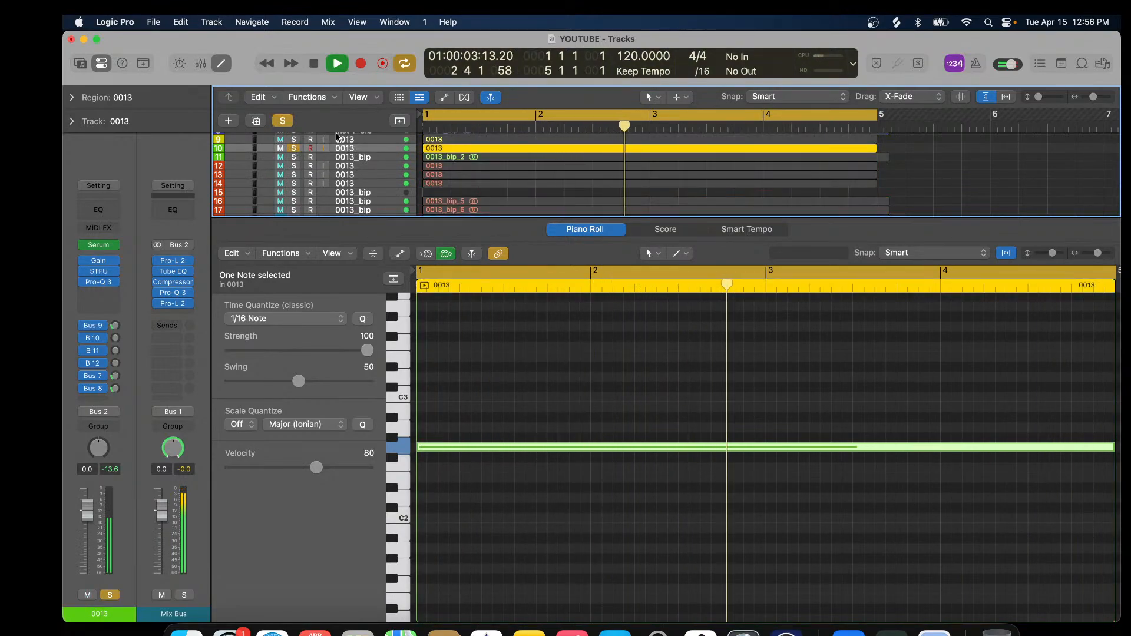
{"action": "left_click", "coordinate": [313, 64]}
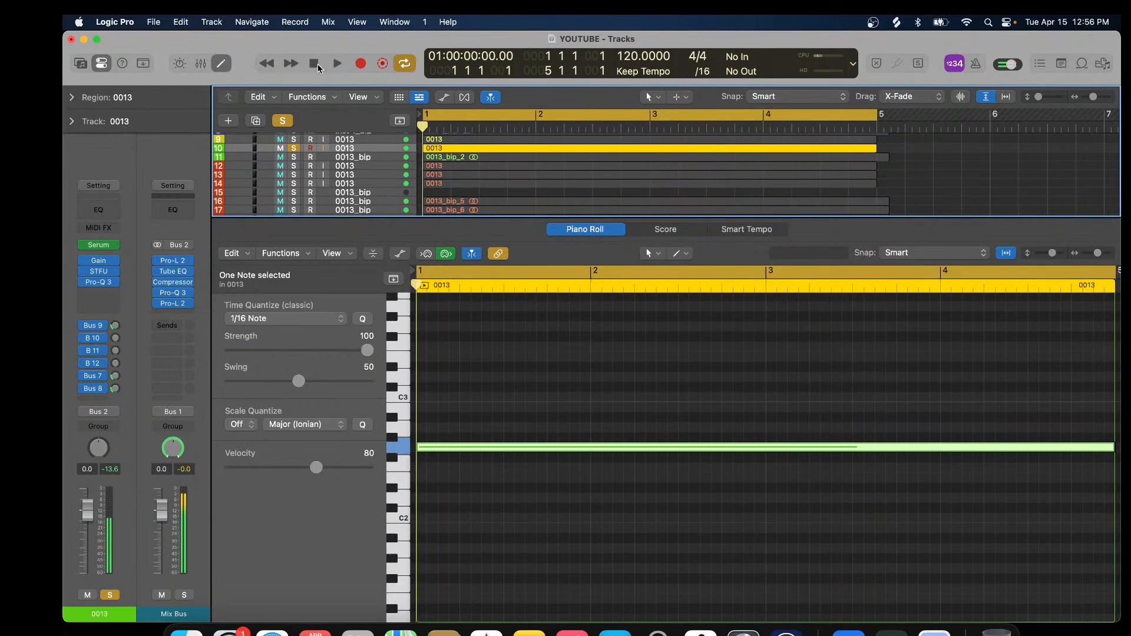
Open the 0013_bip_2 region in the audio editor and examine its waveform, both in full and close up at the start.
{"action": "left_click", "coordinate": [465, 160]}
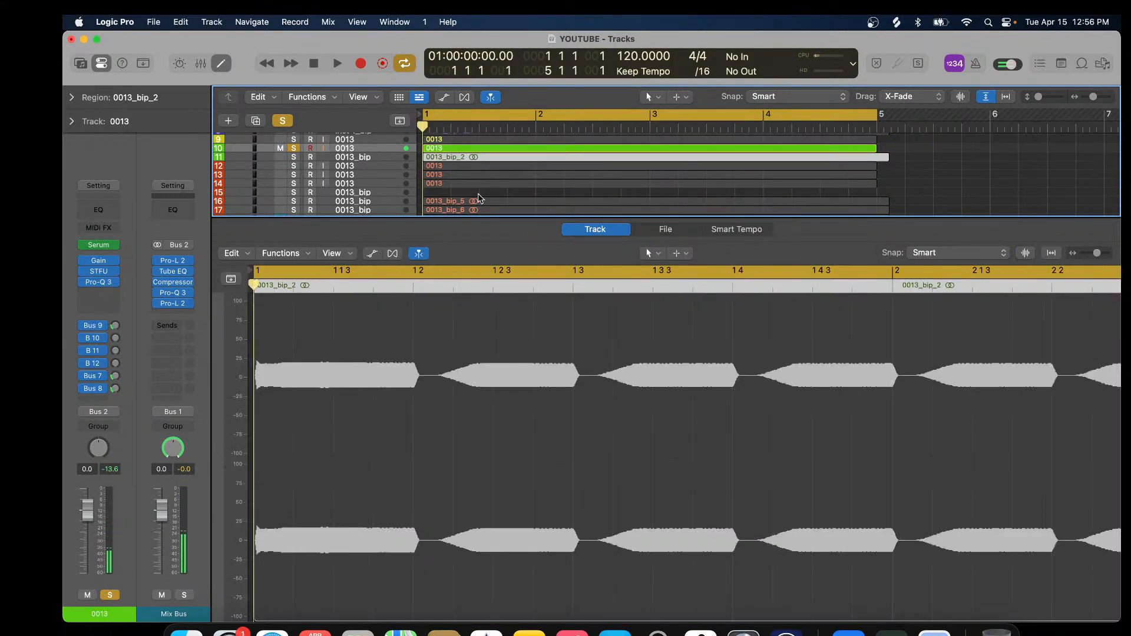
{"action": "scroll", "coordinate": [537, 412], "scroll_direction": "down", "scroll_amount": 5}
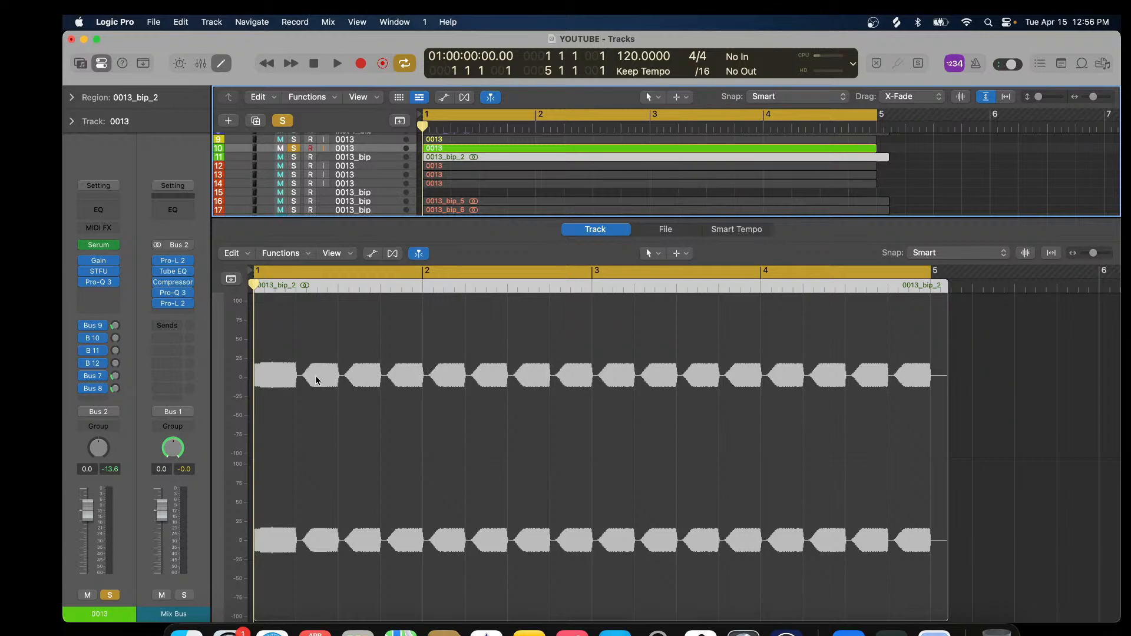
{"action": "scroll", "coordinate": [321, 365], "scroll_direction": "up", "scroll_amount": 4}
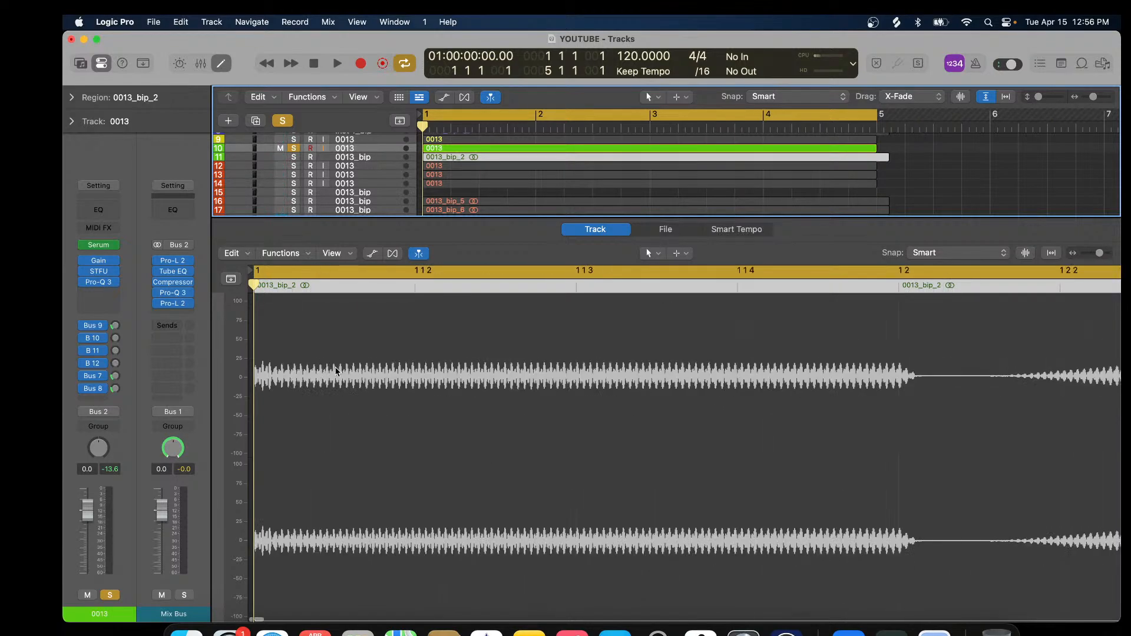
Examine the 0013_bip_2 waveform at several zoom levels and compare it with the STFU envelope on track 10.
{"action": "scroll", "coordinate": [336, 371], "scroll_direction": "down", "scroll_amount": 3}
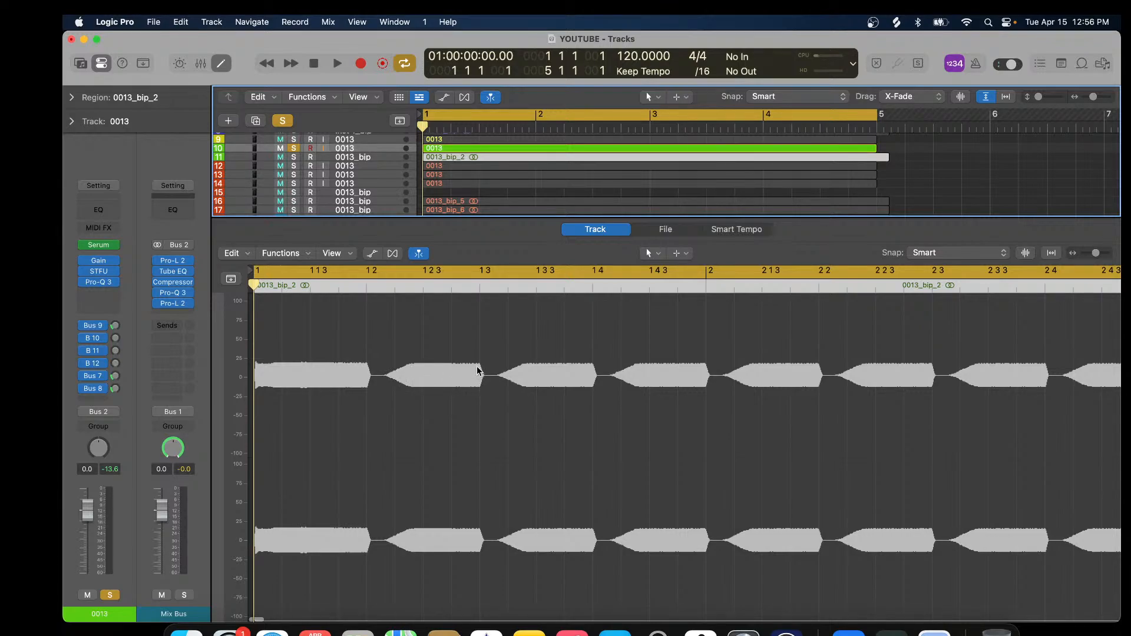
{"action": "scroll", "coordinate": [482, 371], "scroll_direction": "up", "scroll_amount": 3}
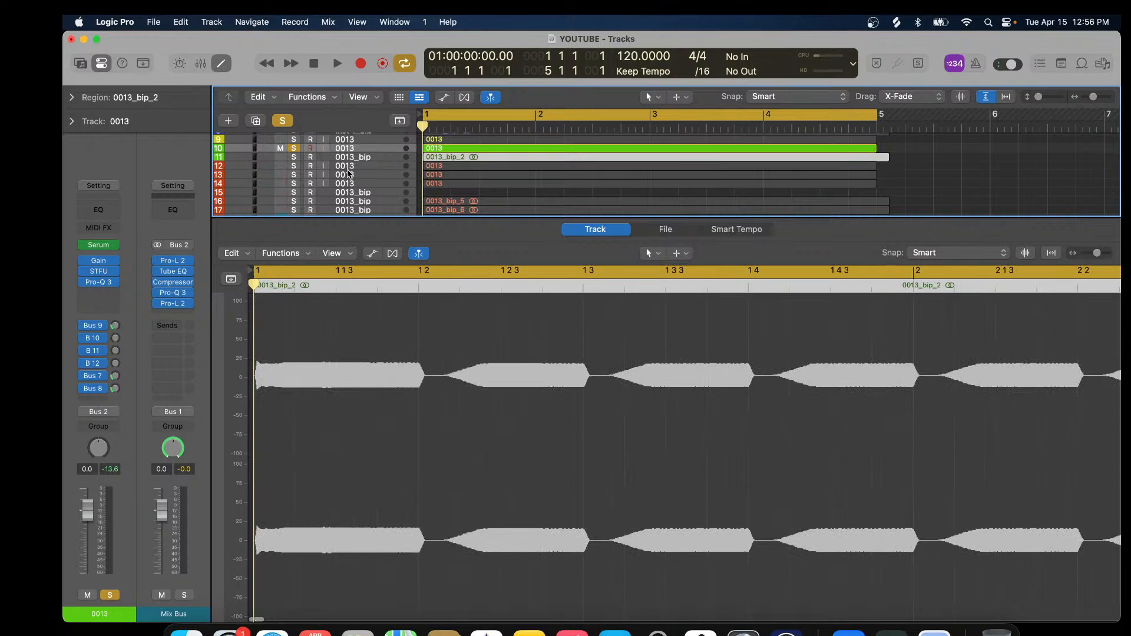
{"action": "left_click", "coordinate": [102, 272]}
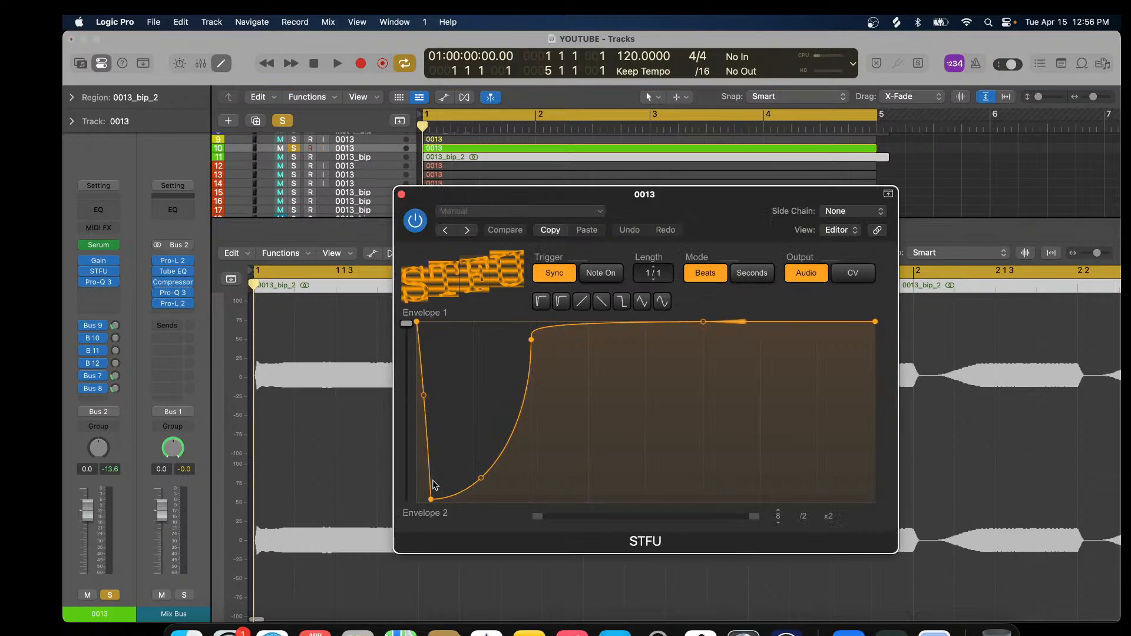
{"action": "left_click", "coordinate": [402, 195]}
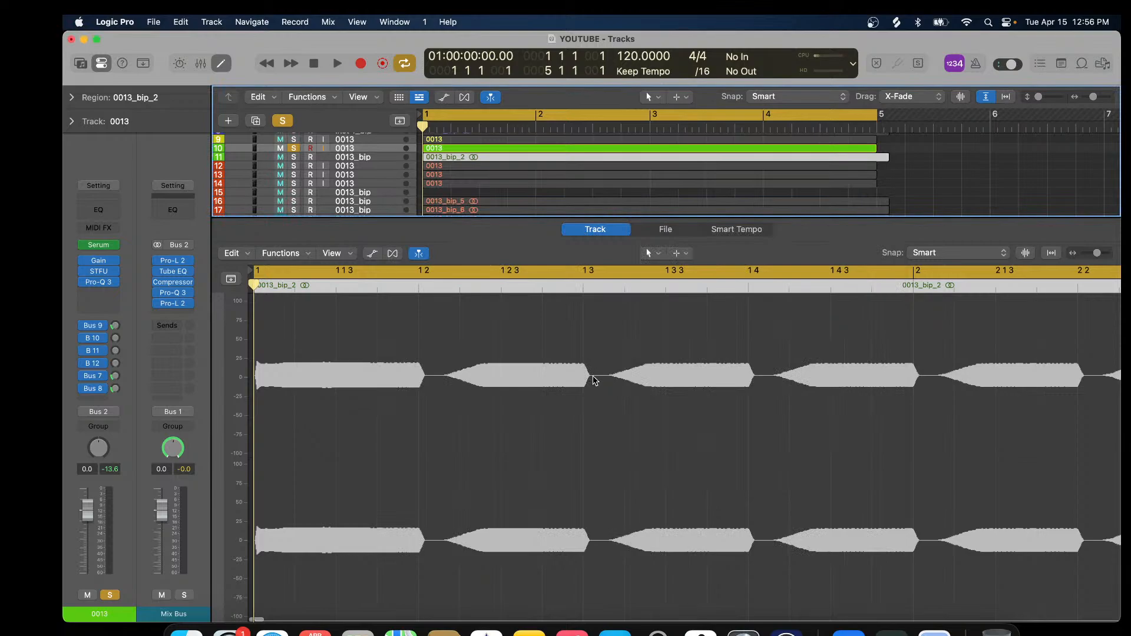
{"action": "scroll", "coordinate": [594, 380], "scroll_direction": "down", "scroll_amount": 5}
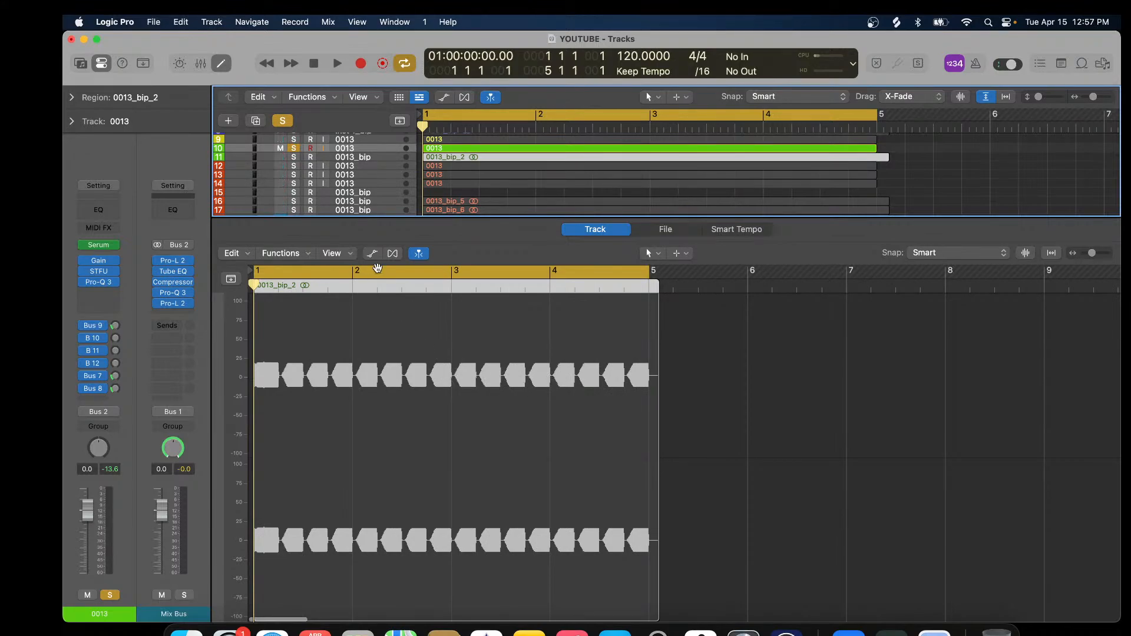
Select the 0013 track 12 with the Tremolo plugin, start playback and move the solo from track 10 to it.
{"action": "left_click", "coordinate": [373, 154]}
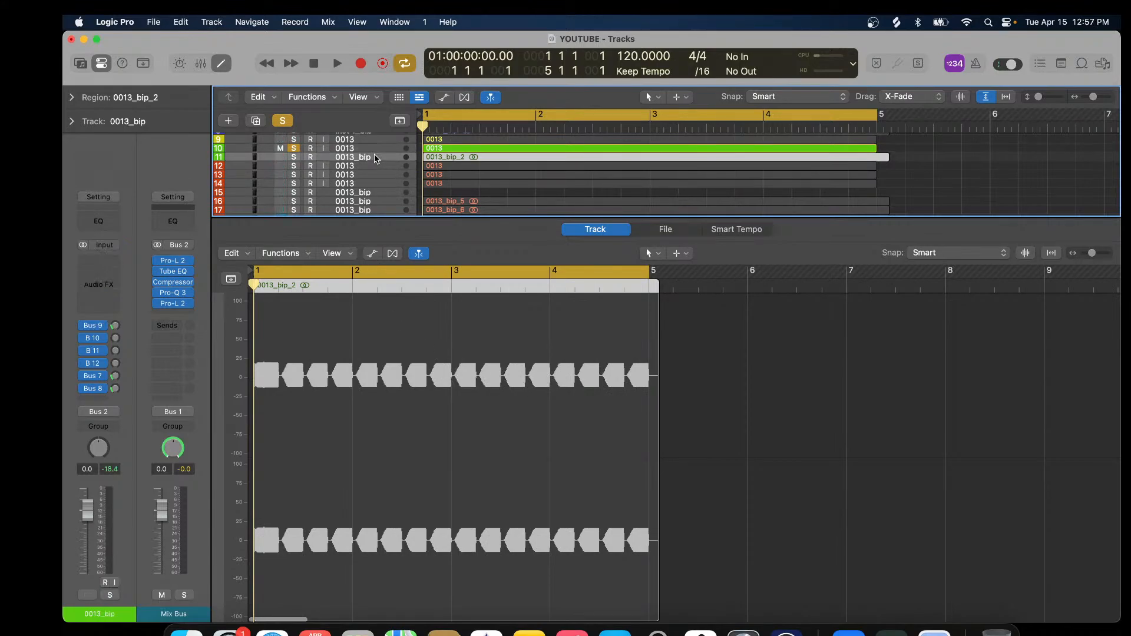
{"action": "left_click", "coordinate": [375, 165]}
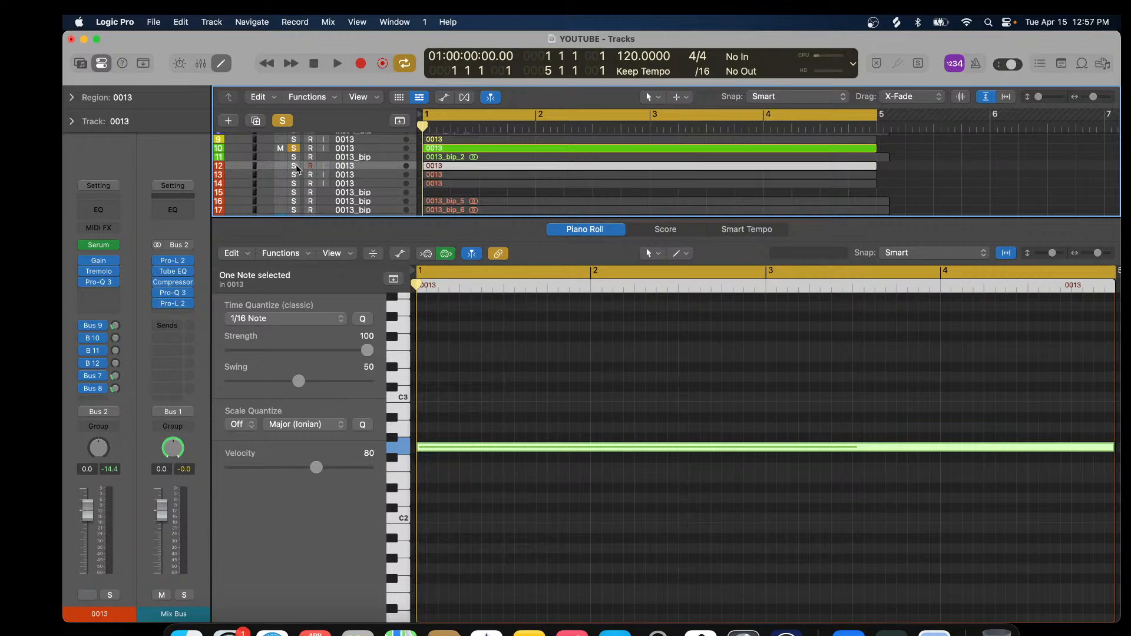
{"action": "left_click", "coordinate": [338, 64]}
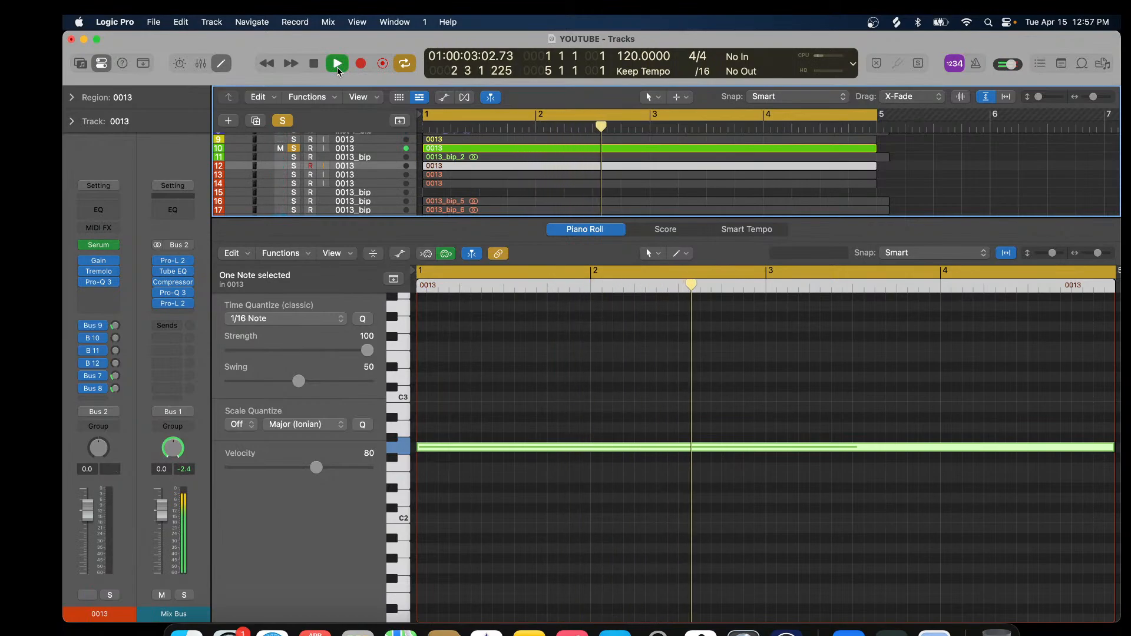
{"action": "left_click", "coordinate": [294, 167]}
{"action": "left_click", "coordinate": [293, 149]}
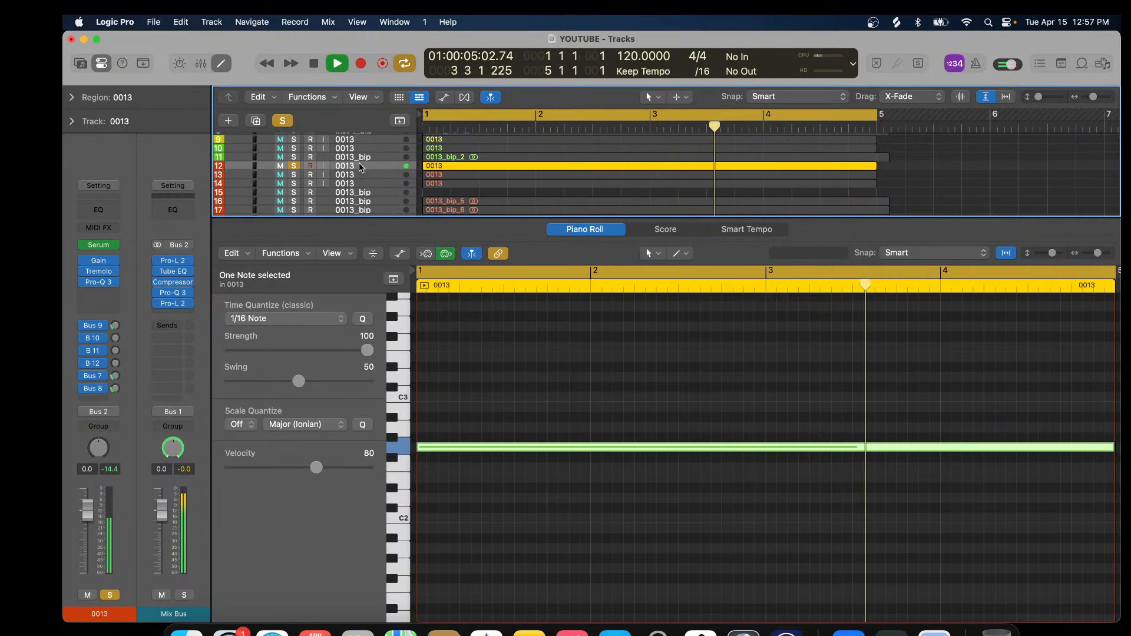
Open the 0013_bip_5 region in the audio editor and examine its waveform close up.
{"action": "left_click", "coordinate": [441, 203]}
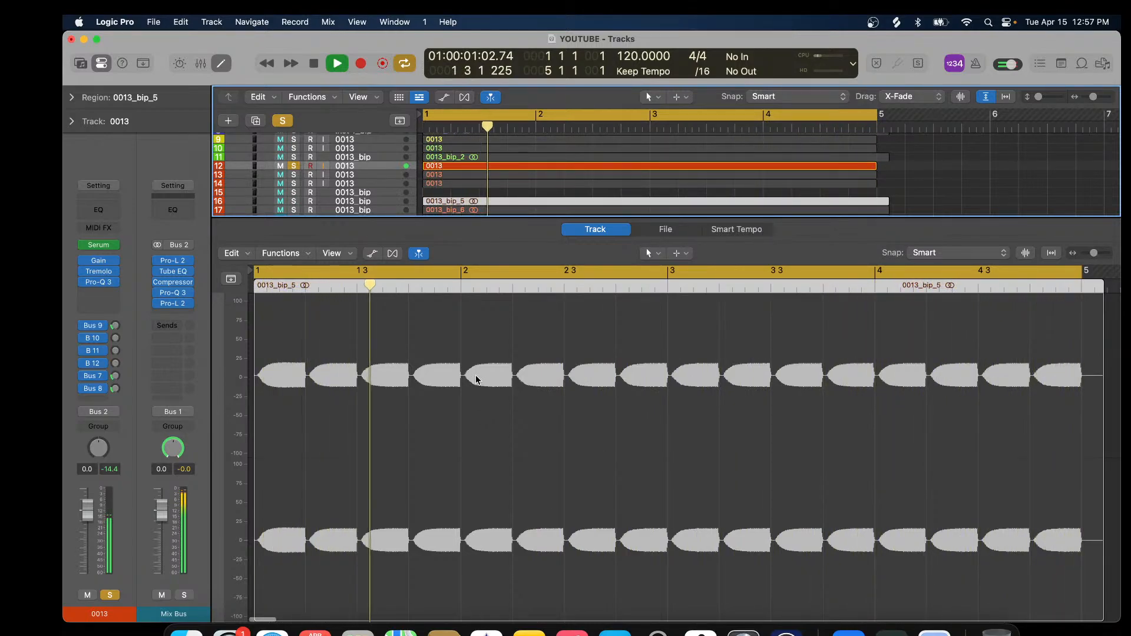
{"action": "scroll", "coordinate": [483, 377], "scroll_direction": "up", "scroll_amount": 5}
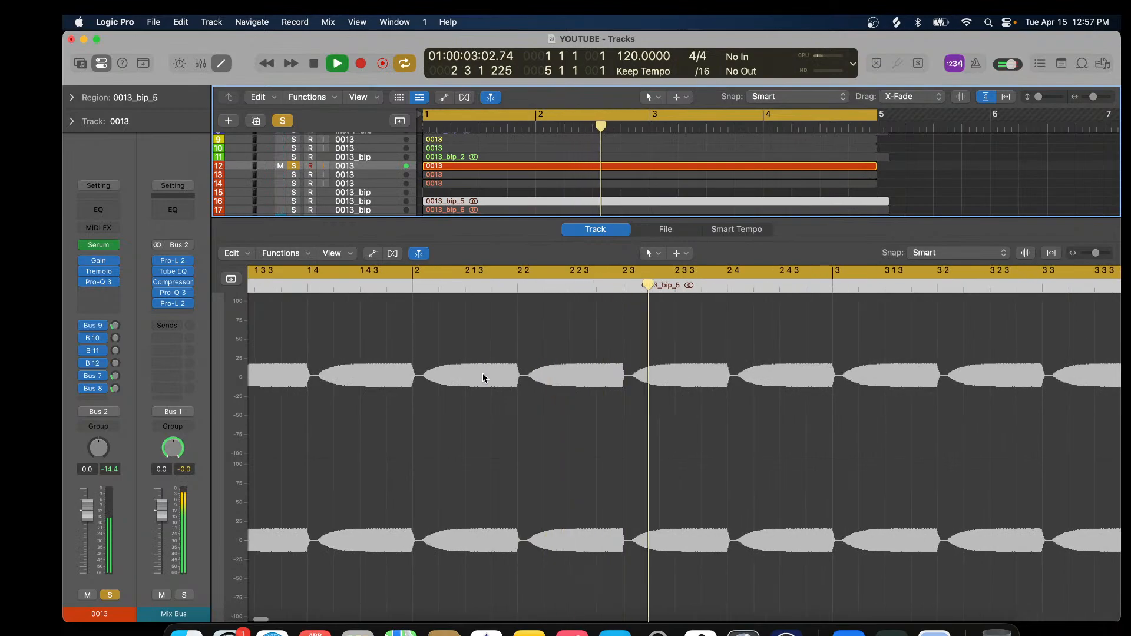
{"action": "scroll", "coordinate": [482, 378], "scroll_direction": "up", "scroll_amount": 3}
{"action": "scroll", "coordinate": [482, 377], "scroll_direction": "down", "scroll_amount": 3}
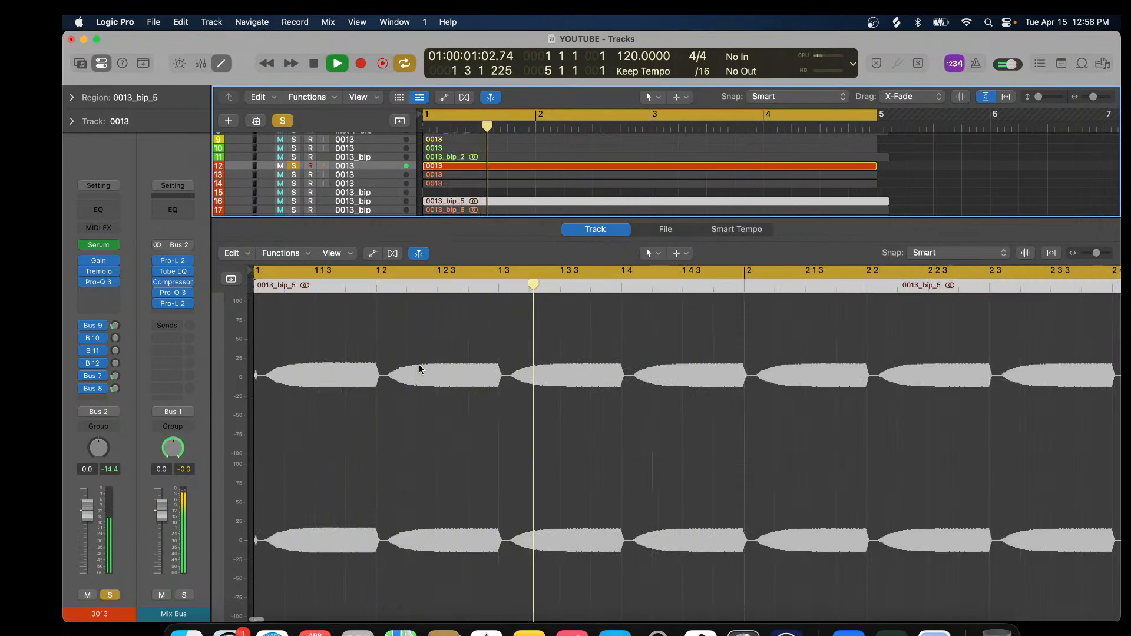
Audition the Lev_Kick_G_007 track with the bass and move the solo from track 12 to the 0013 track 14.
{"action": "scroll", "coordinate": [356, 187], "scroll_direction": "up", "scroll_amount": 4}
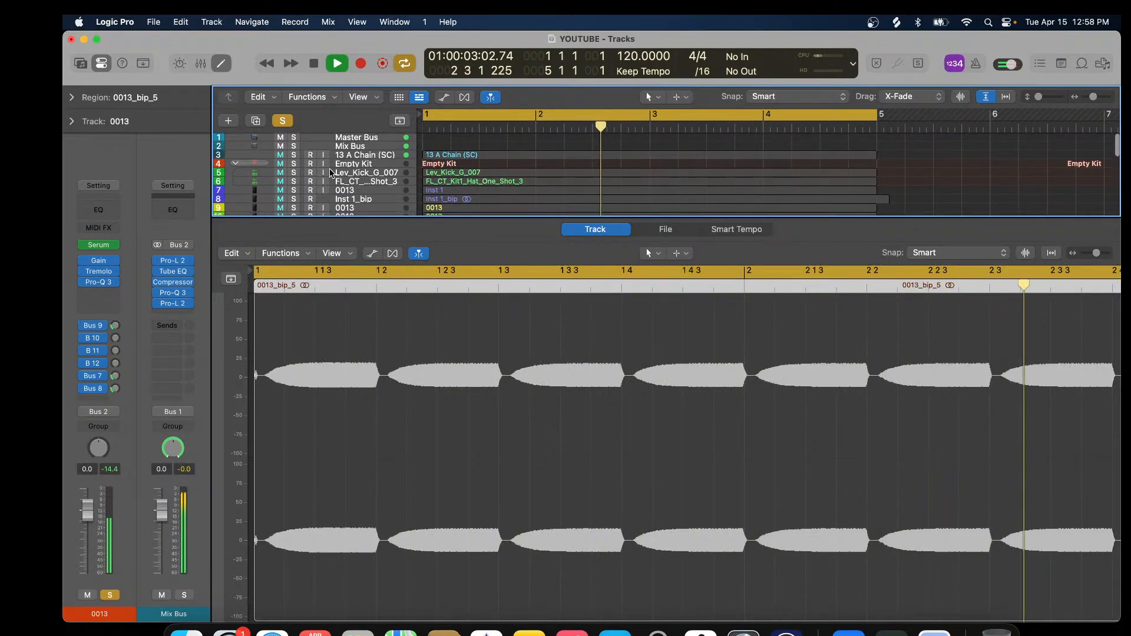
{"action": "left_click", "coordinate": [295, 172]}
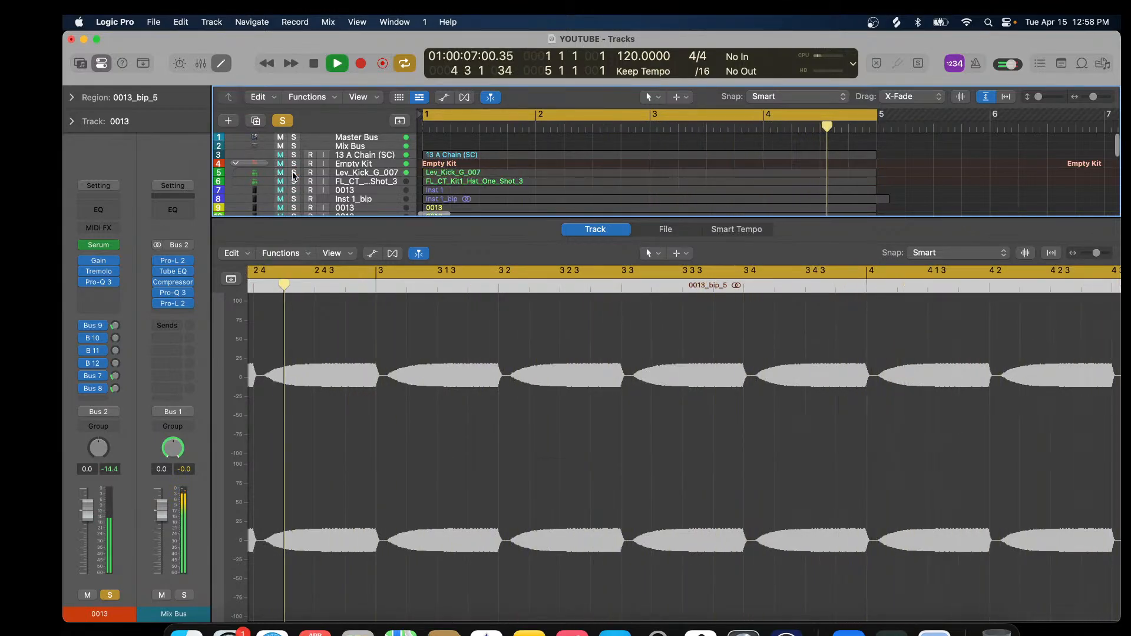
{"action": "scroll", "coordinate": [292, 175], "scroll_direction": "down", "scroll_amount": 5}
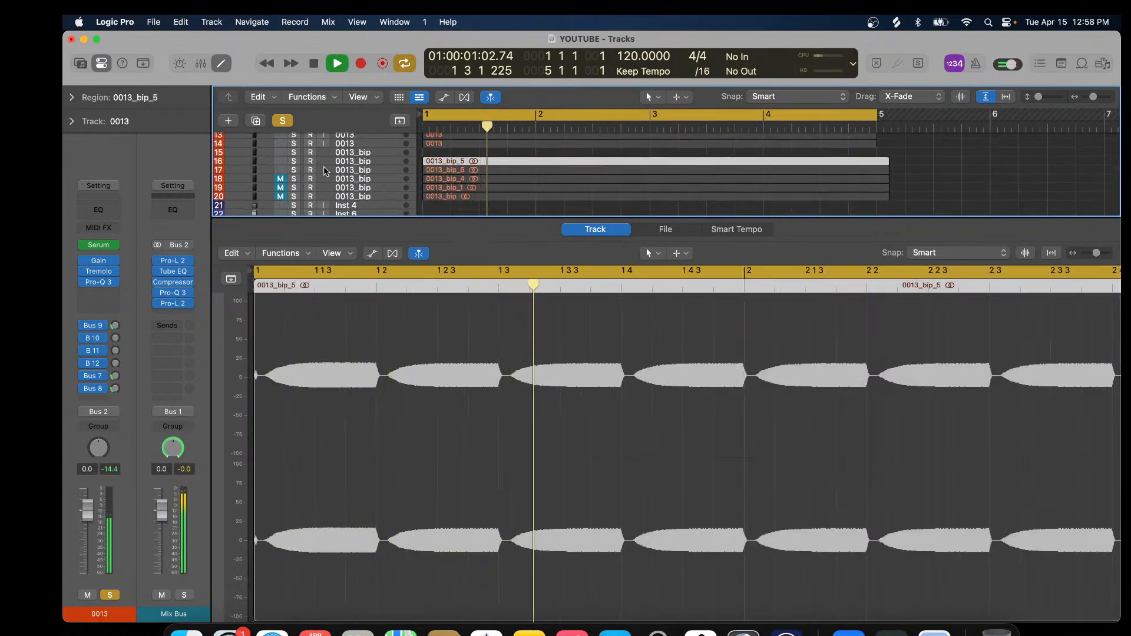
{"action": "left_click", "coordinate": [343, 163]}
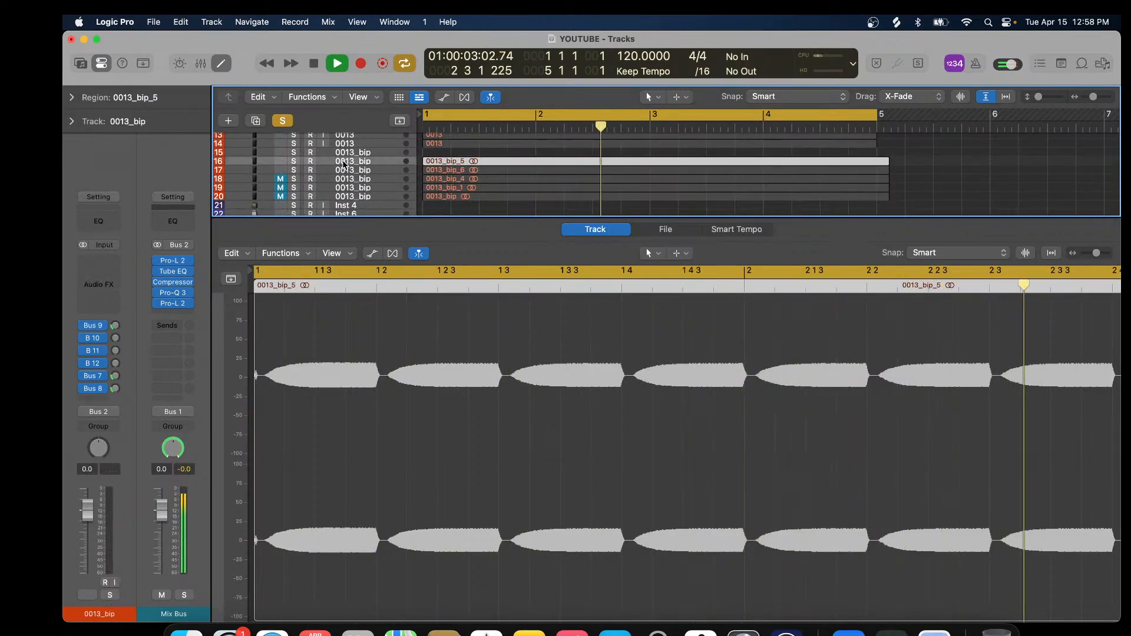
{"action": "scroll", "coordinate": [345, 164], "scroll_direction": "up", "scroll_amount": 2}
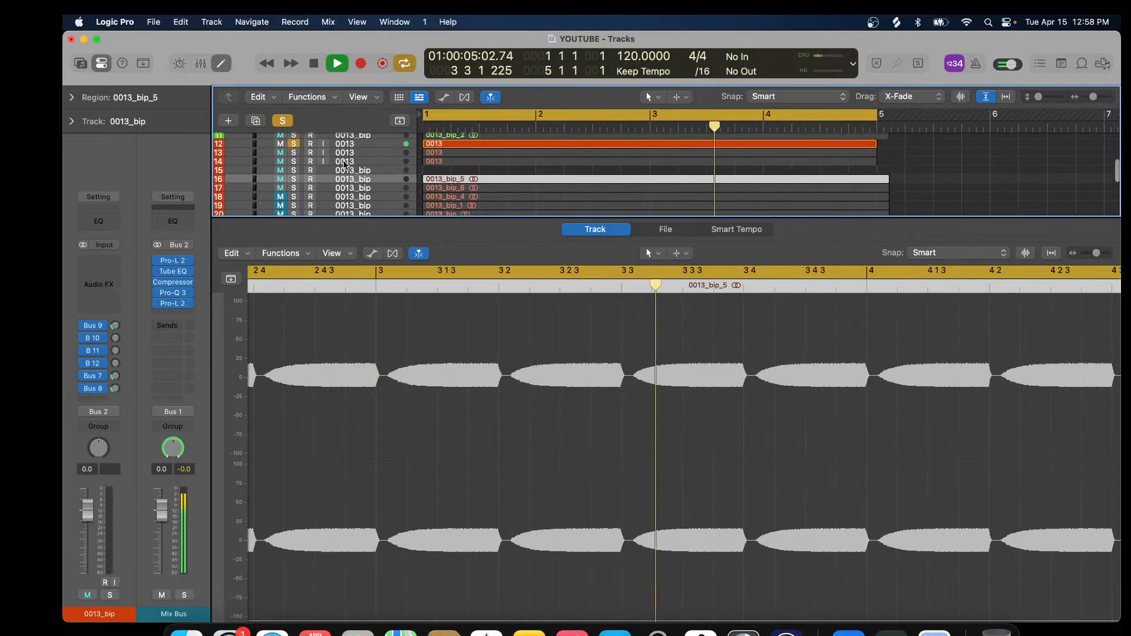
{"action": "left_click", "coordinate": [355, 162]}
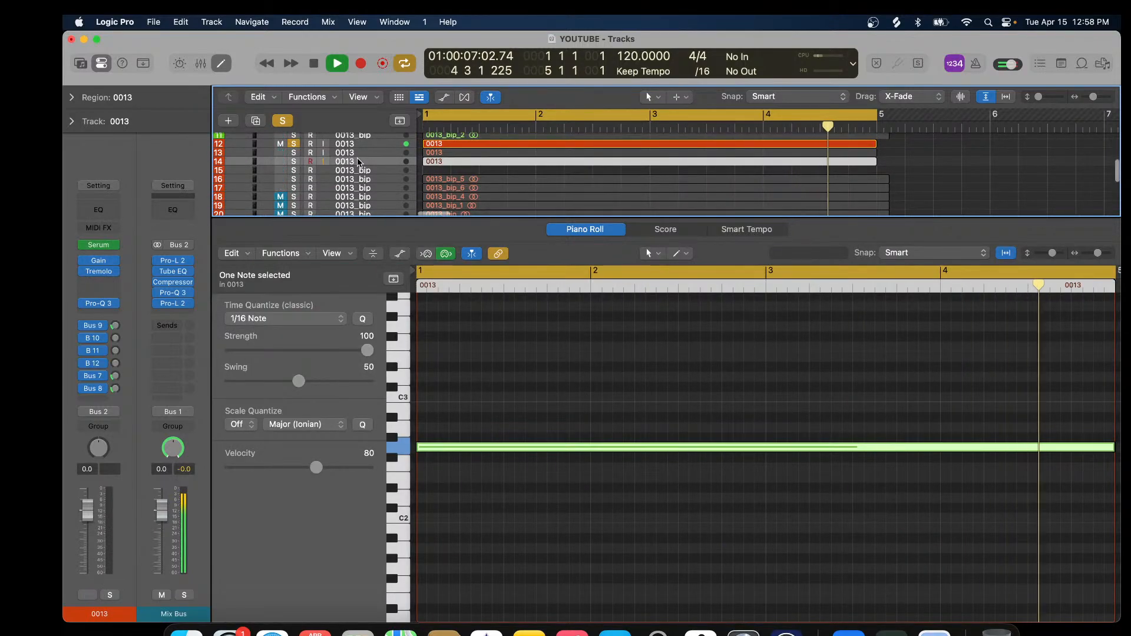
{"action": "left_click", "coordinate": [293, 161]}
Audition the Lev_Kick_G_007 track in solo together with the 0013 track 14, and stop the playback.
{"action": "scroll", "coordinate": [367, 163], "scroll_direction": "up", "scroll_amount": 2}
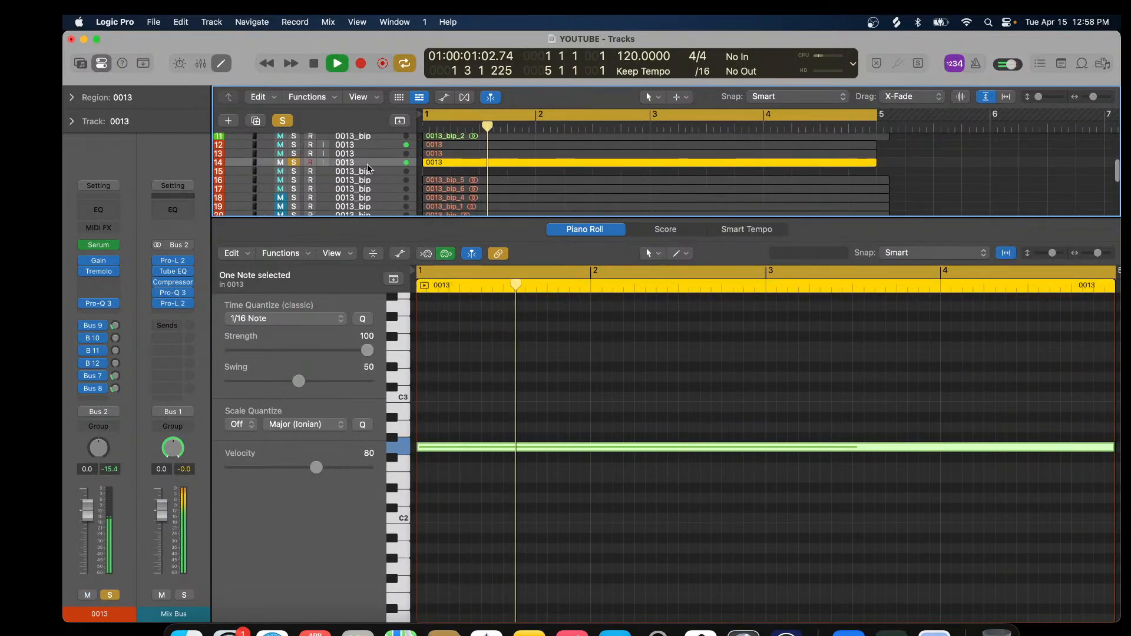
{"action": "scroll", "coordinate": [367, 157], "scroll_direction": "up", "scroll_amount": 2}
{"action": "scroll", "coordinate": [302, 154], "scroll_direction": "up", "scroll_amount": 3}
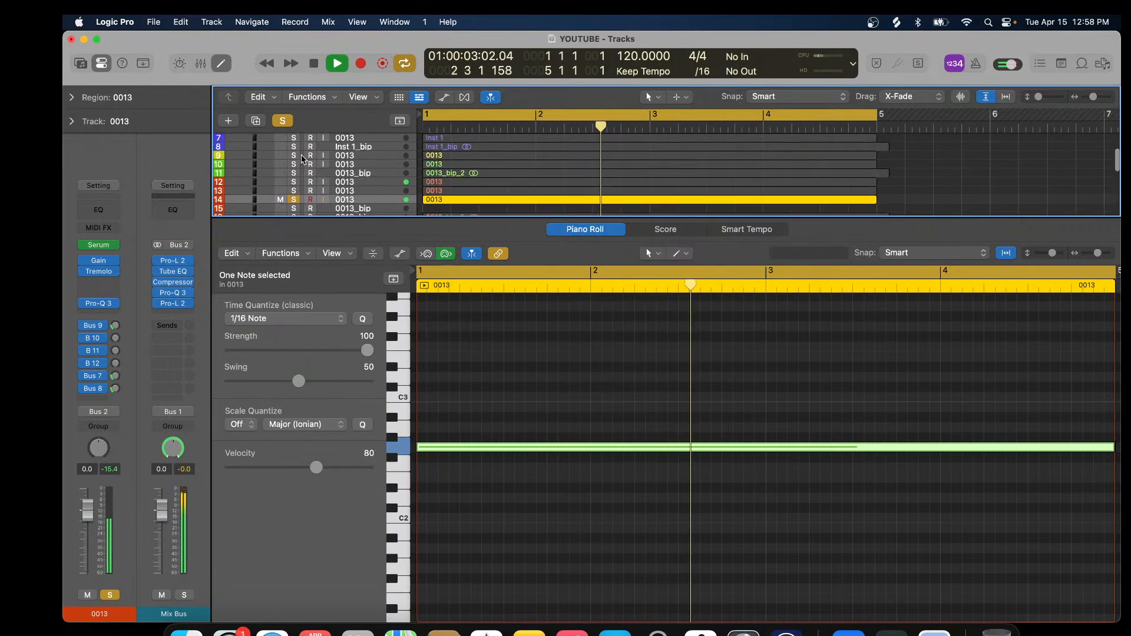
{"action": "left_click", "coordinate": [293, 172]}
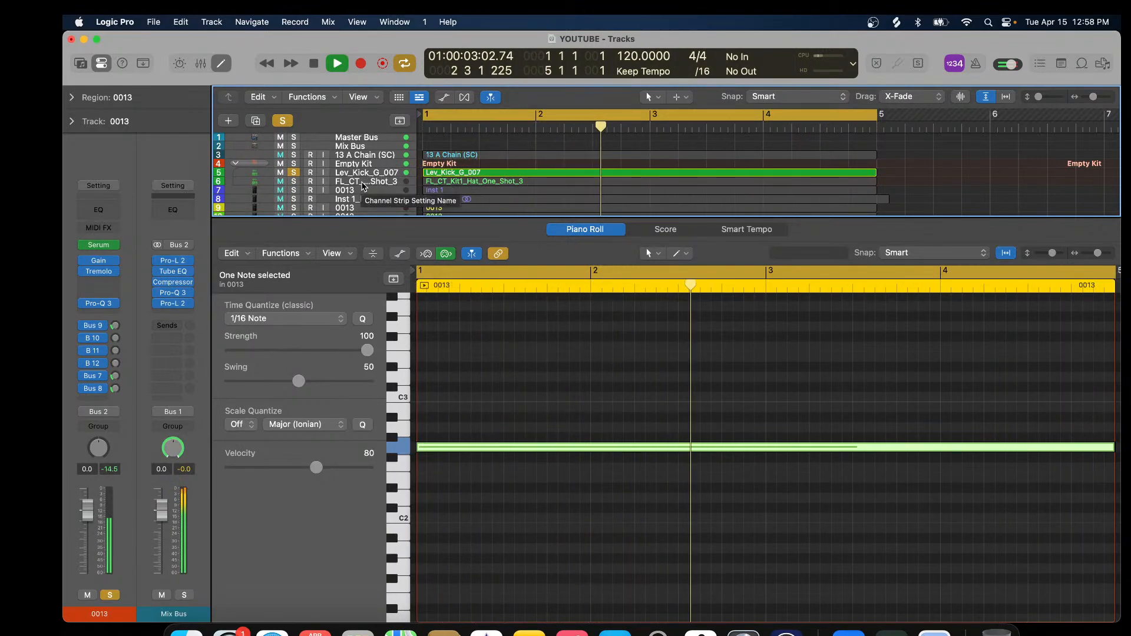
{"action": "scroll", "coordinate": [353, 183], "scroll_direction": "down", "scroll_amount": 2}
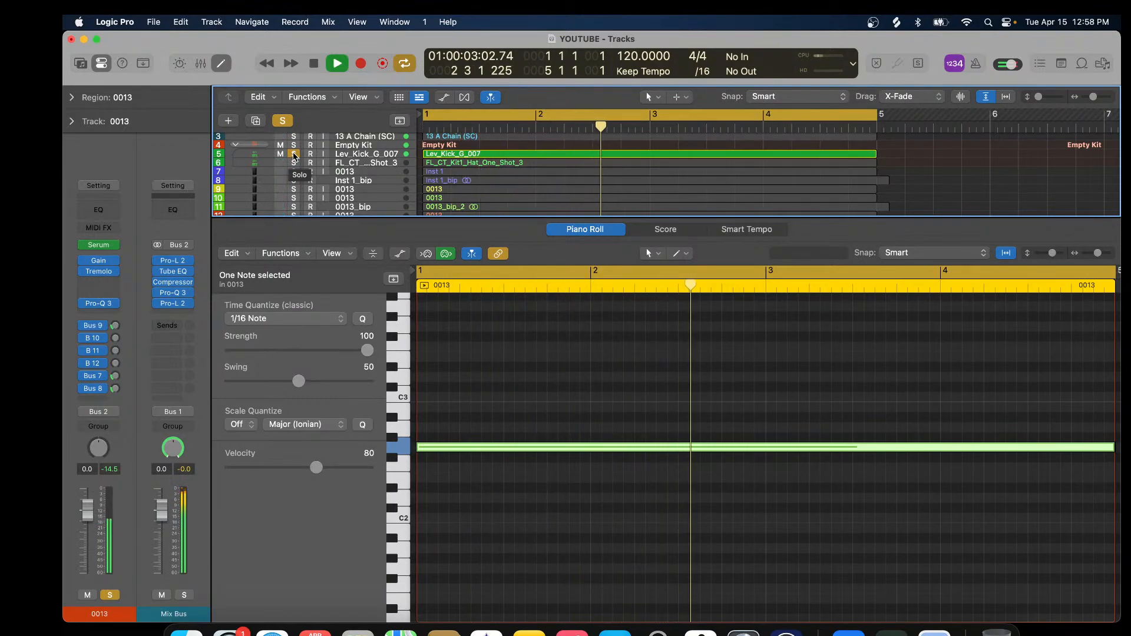
{"action": "scroll", "coordinate": [341, 178], "scroll_direction": "down", "scroll_amount": 1}
{"action": "scroll", "coordinate": [340, 178], "scroll_direction": "down", "scroll_amount": 4}
{"action": "left_click", "coordinate": [370, 169]}
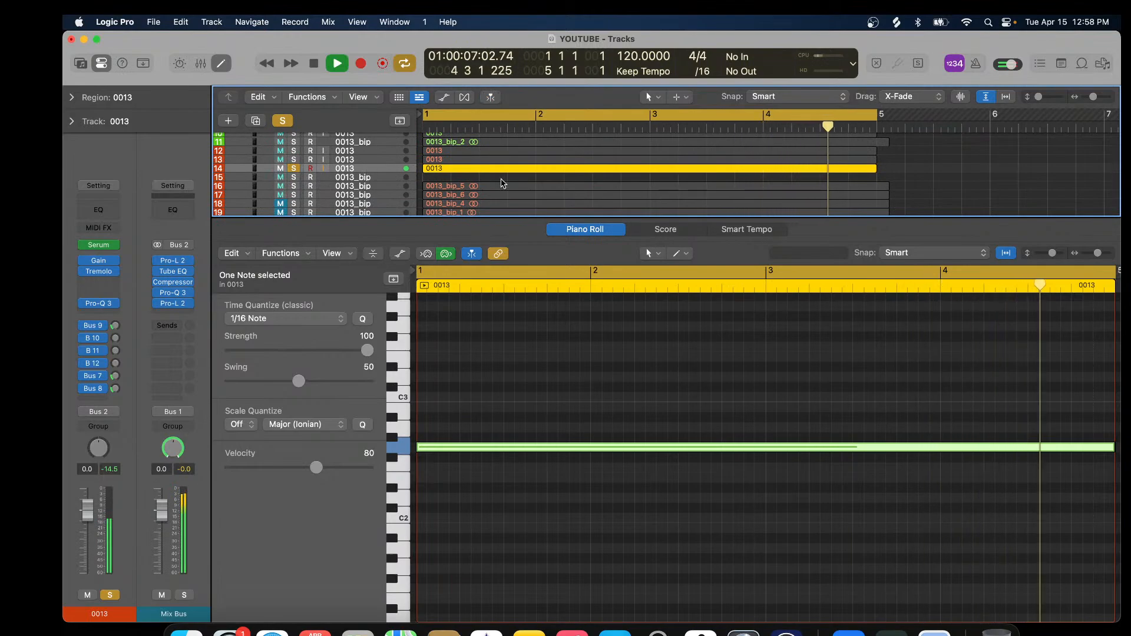
{"action": "left_click", "coordinate": [314, 64]}
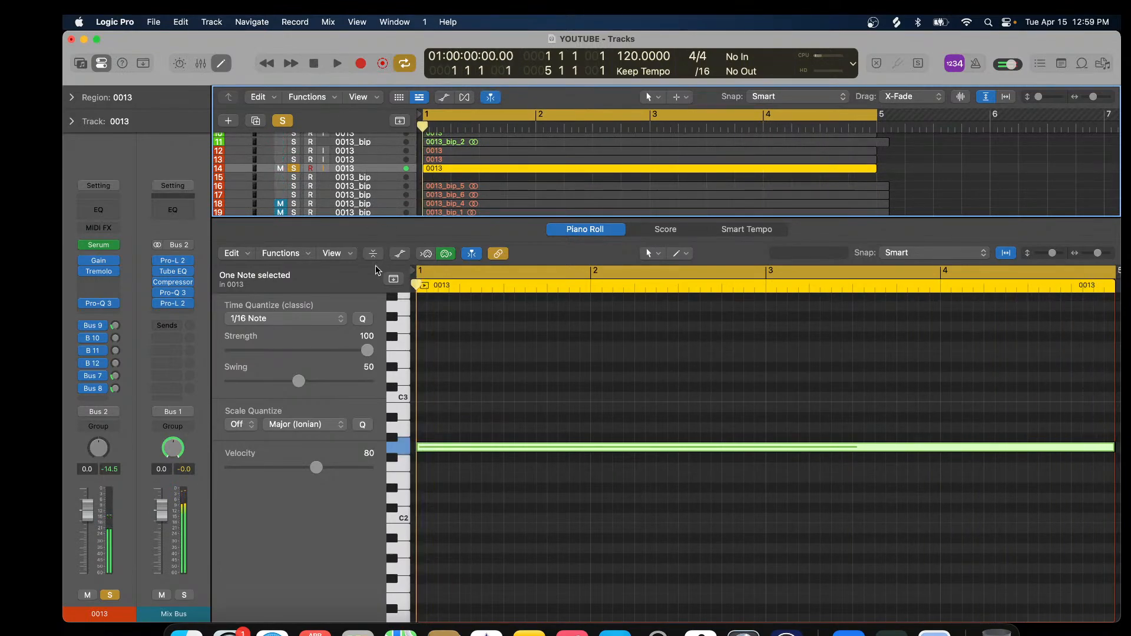
View the 0013_bip_5 waveform in full and the Tremolo settings on track 14, and close the plugin.
{"action": "left_click", "coordinate": [475, 187]}
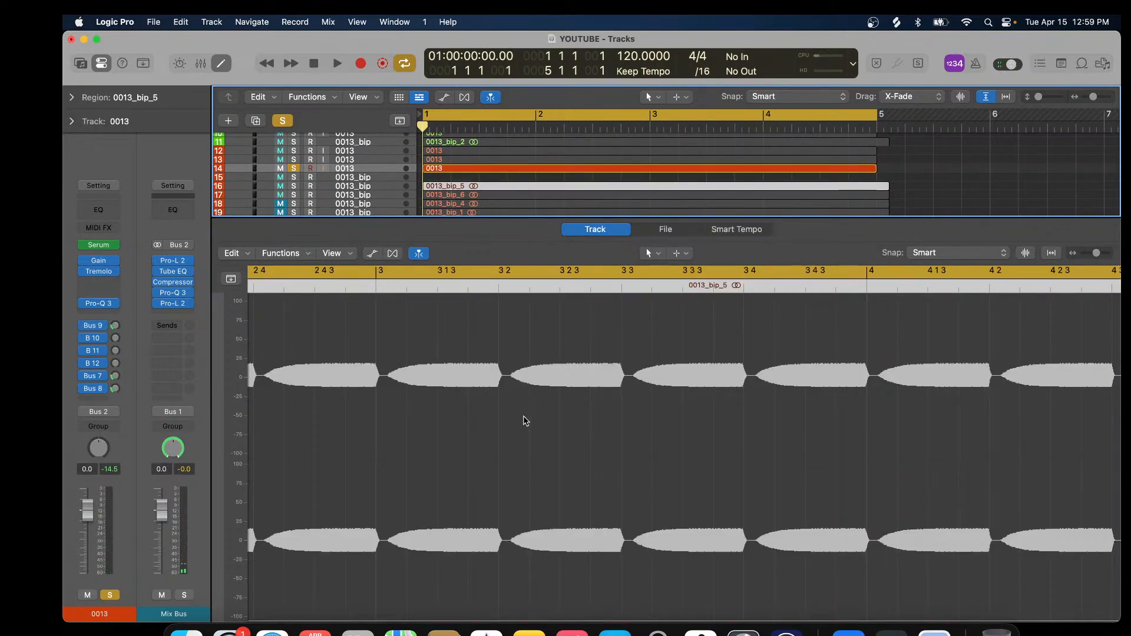
{"action": "scroll", "coordinate": [526, 421], "scroll_direction": "down", "scroll_amount": 5}
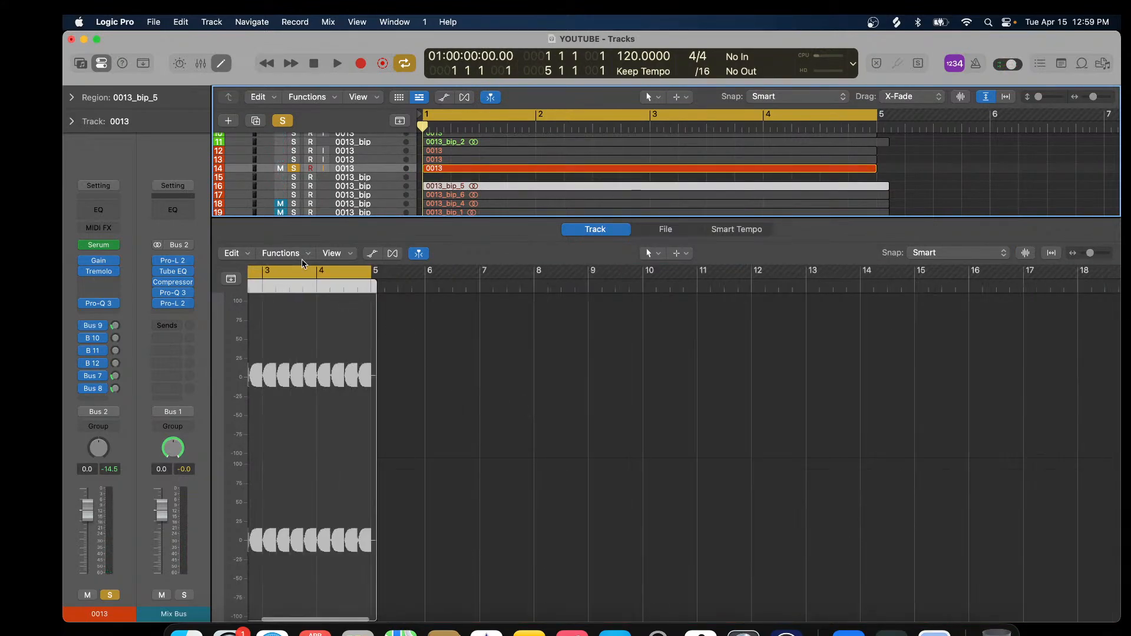
{"action": "left_click", "coordinate": [99, 272]}
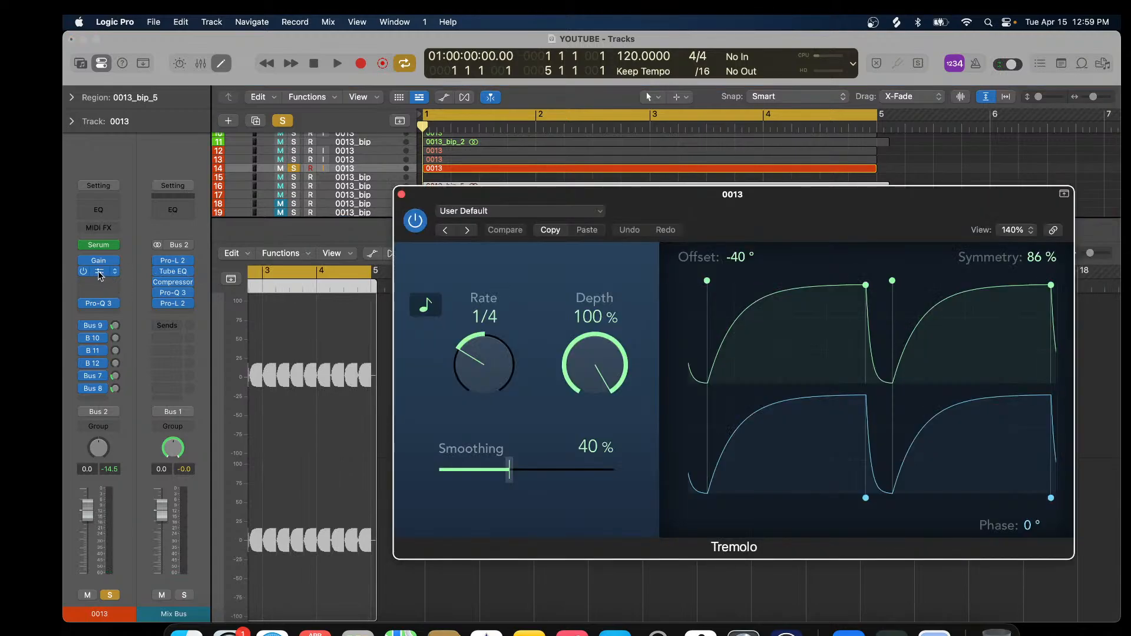
{"action": "left_click_drag", "start_coordinate": [659, 200], "coordinate": [641, 110]}
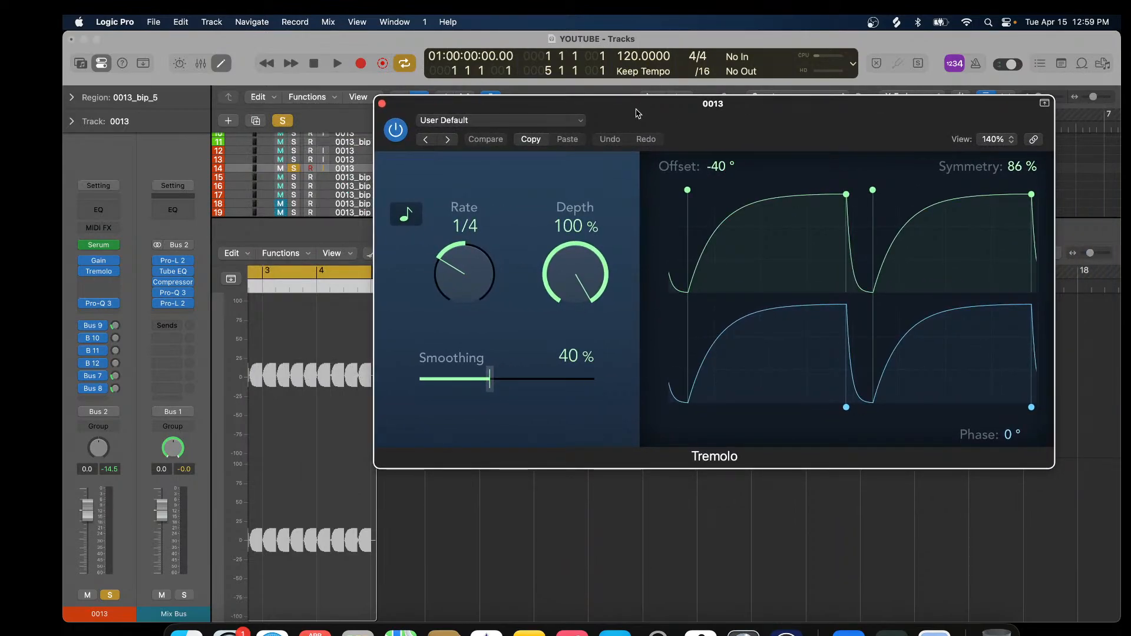
{"action": "left_click", "coordinate": [382, 104]}
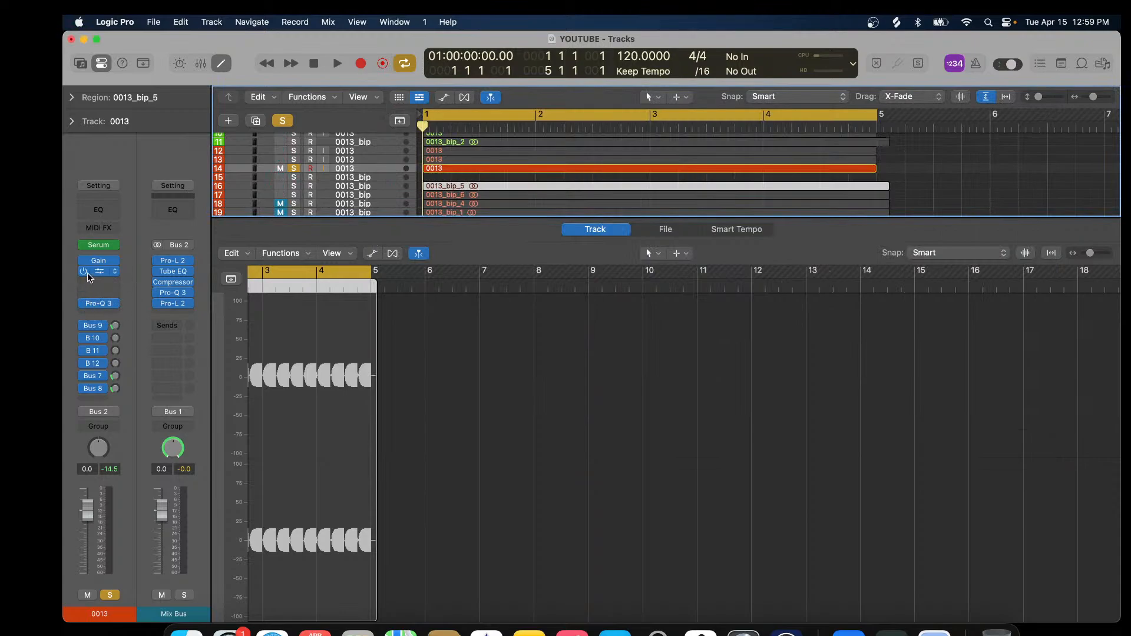
Bypass the existing Tremolo on track 14 and insert a new stereo Tremolo in the empty slot below it.
{"action": "left_click", "coordinate": [87, 274]}
{"action": "left_click", "coordinate": [113, 284]}
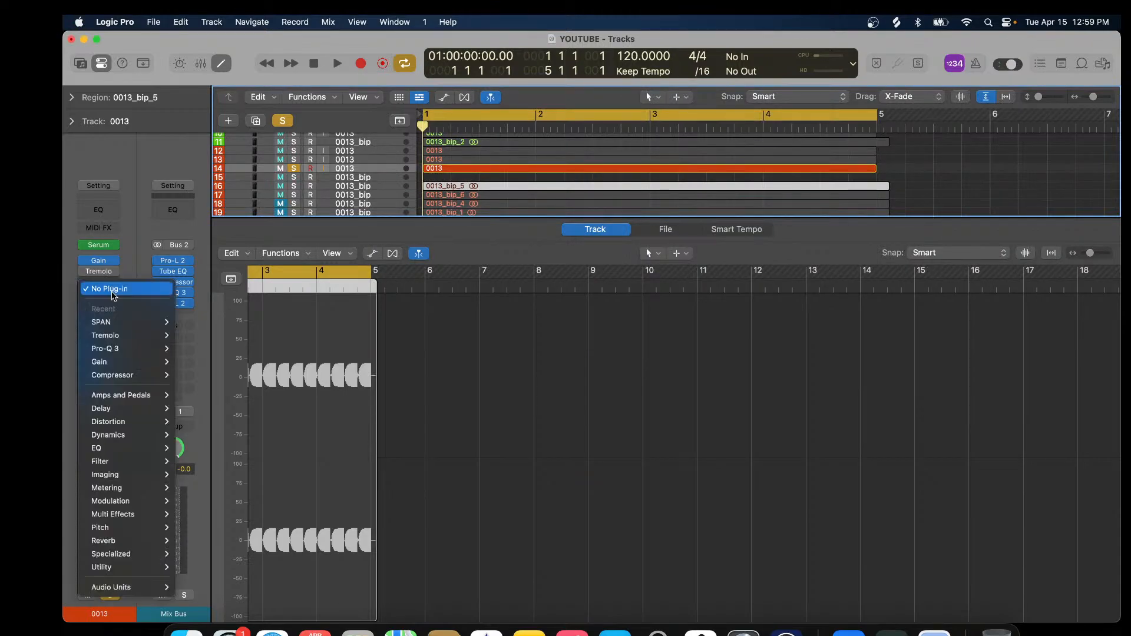
{"action": "mouse_move", "coordinate": [114, 335]}
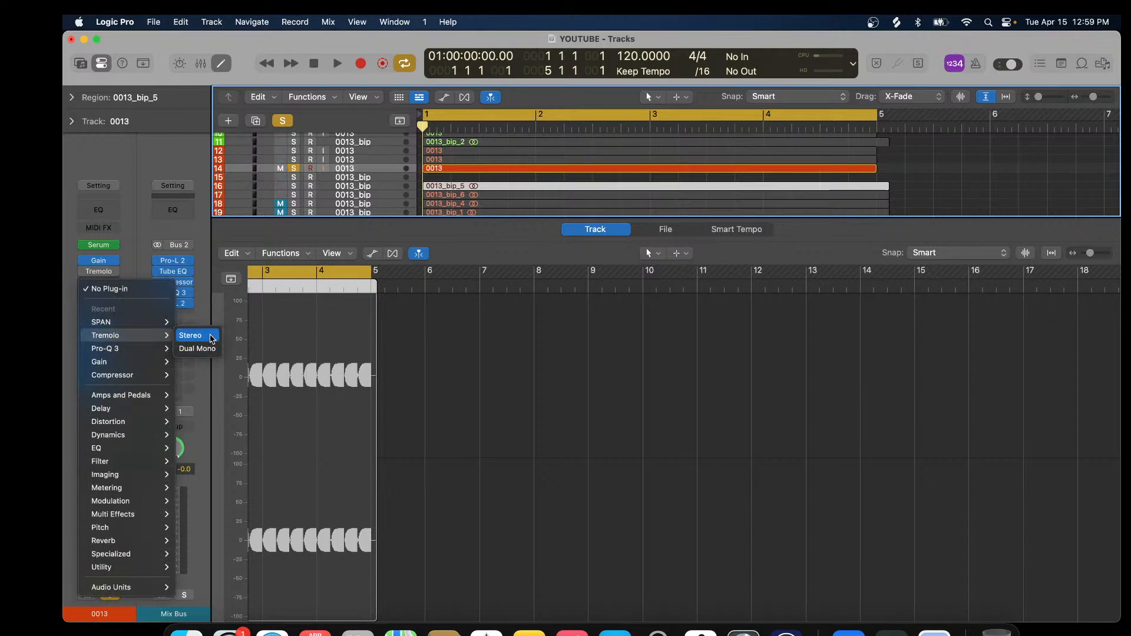
{"action": "left_click", "coordinate": [211, 337]}
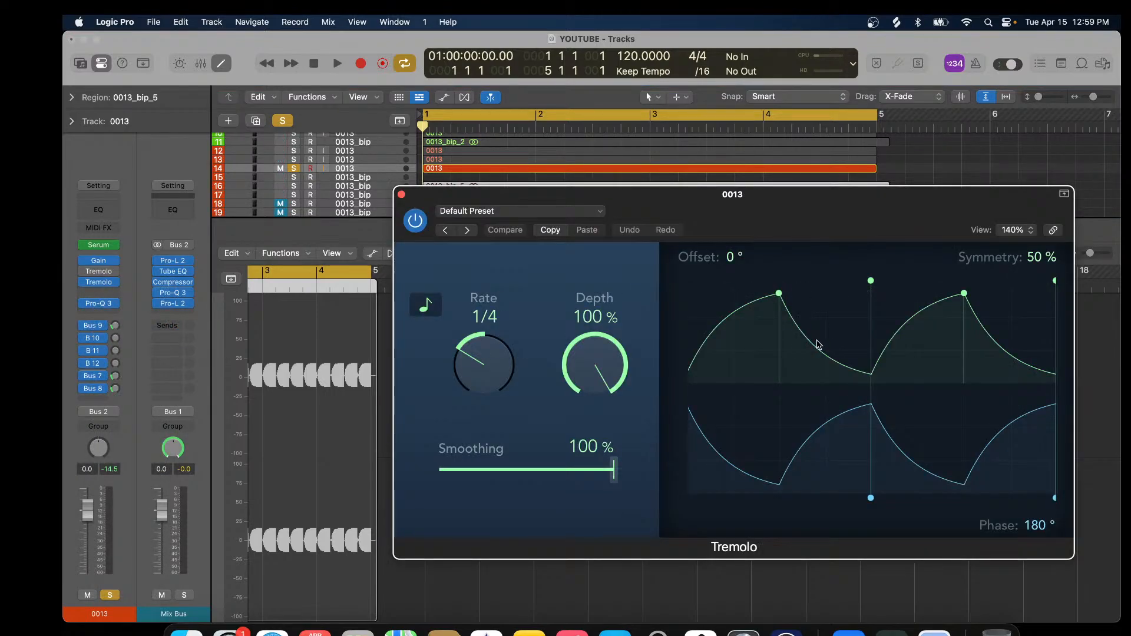
{"action": "left_click_drag", "start_coordinate": [786, 213], "coordinate": [640, 206]}
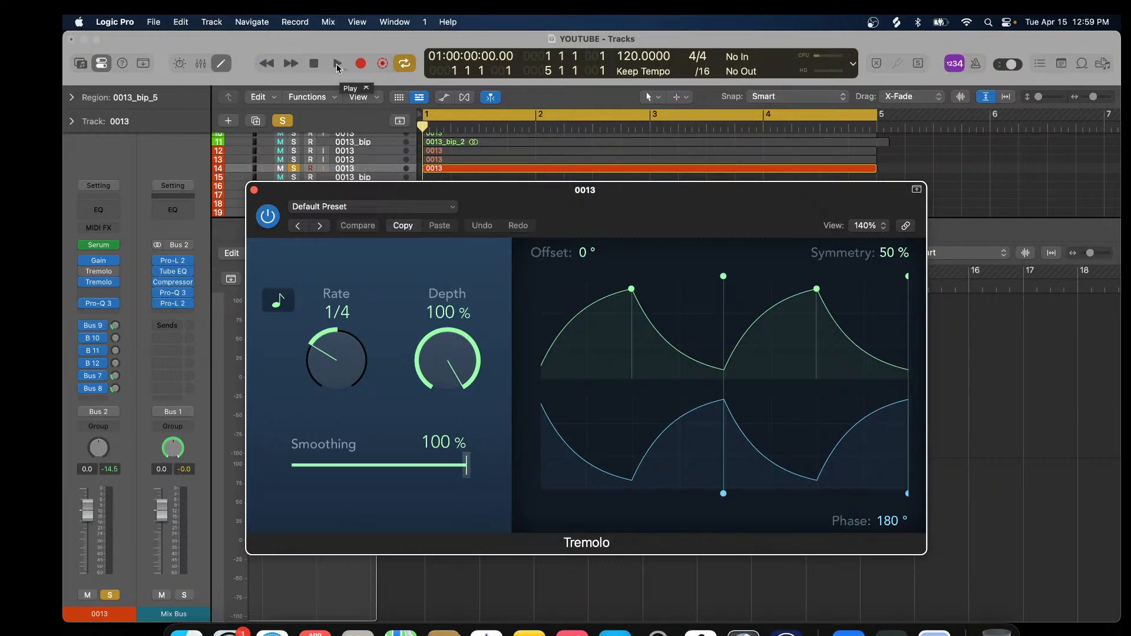
Audition track 14 with the Tremolo rate at 1/8, return the rate to 1/4, and stop the playback.
{"action": "left_click", "coordinate": [337, 64]}
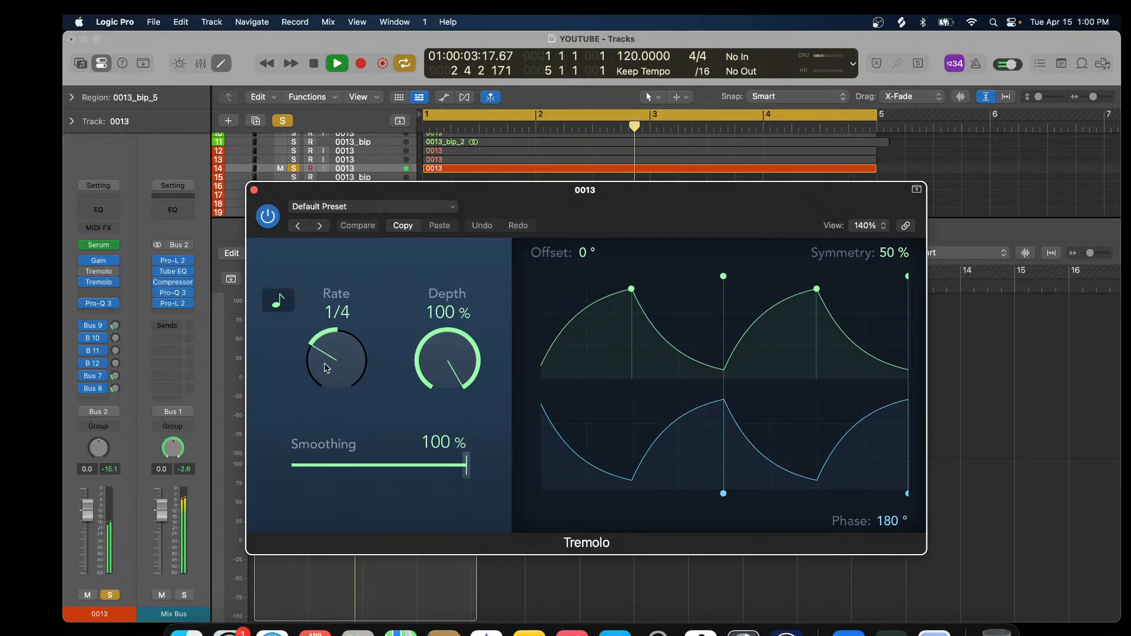
{"action": "left_click_drag", "start_coordinate": [325, 367], "coordinate": [324, 356]}
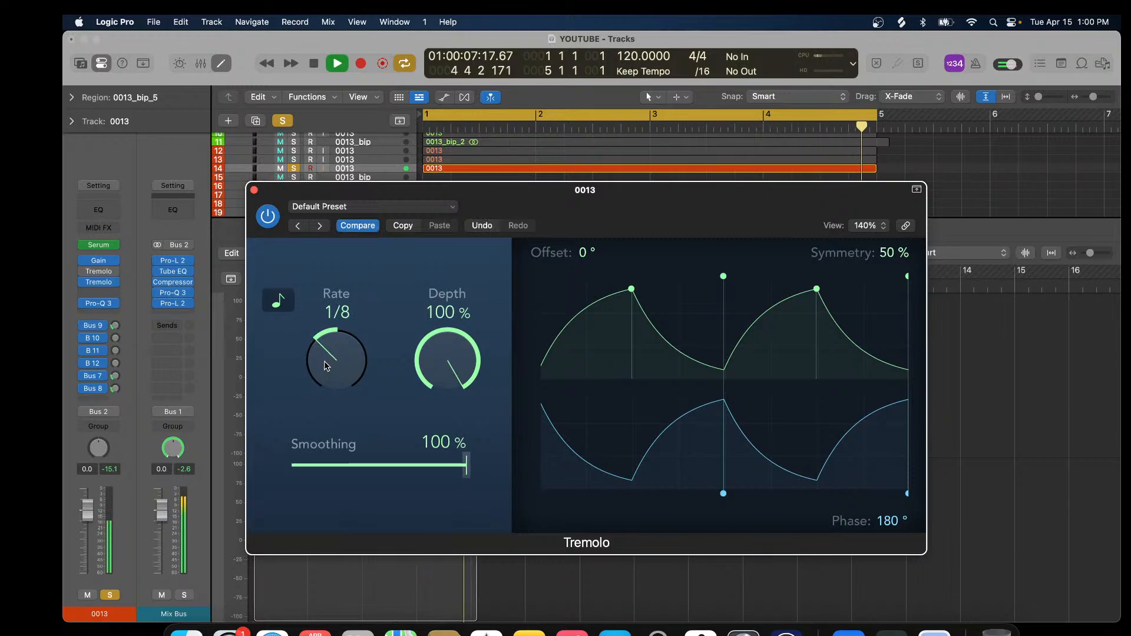
{"action": "left_click_drag", "start_coordinate": [324, 363], "coordinate": [325, 375]}
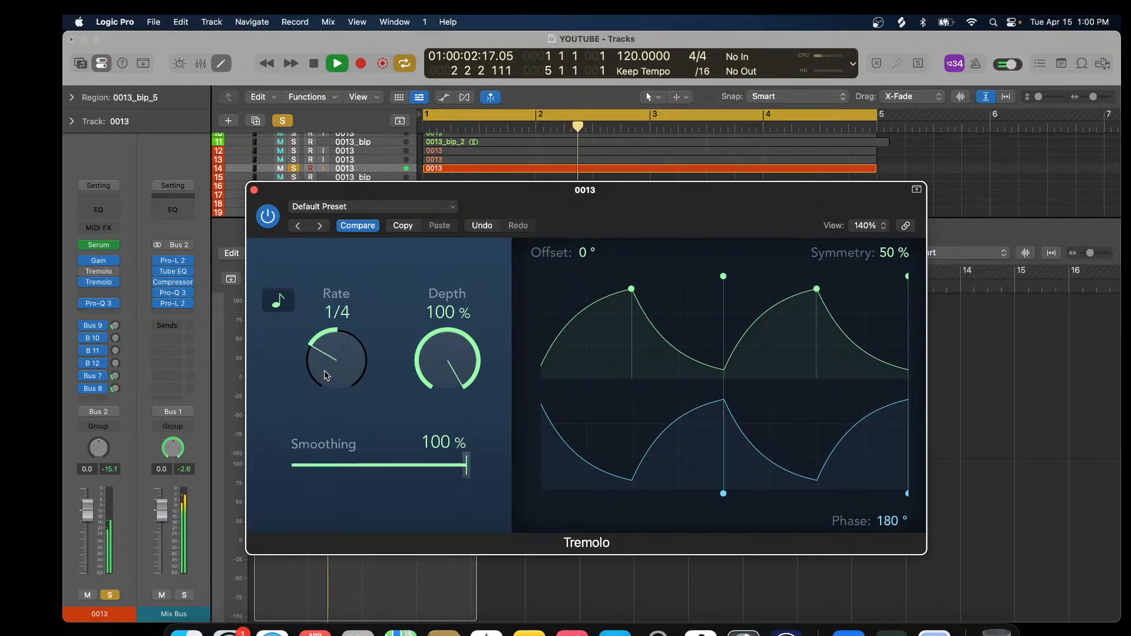
{"action": "left_click", "coordinate": [313, 64]}
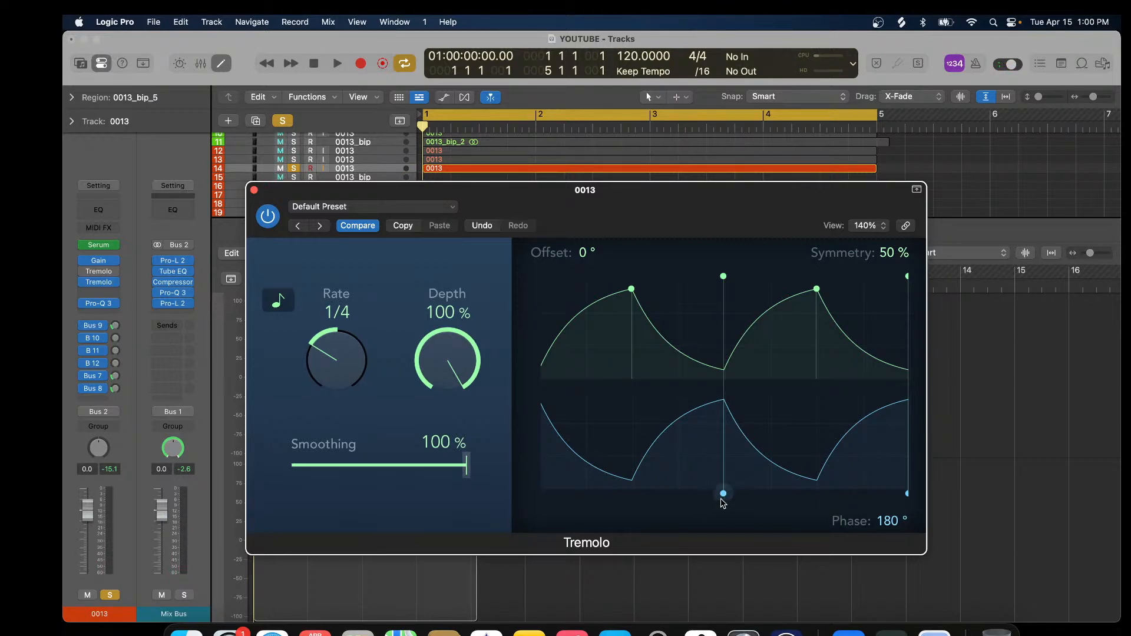
Set the Tremolo phase to 0°, audition track 14, then close the plugin and stop the playback.
{"action": "left_click_drag", "start_coordinate": [726, 499], "coordinate": [817, 496]}
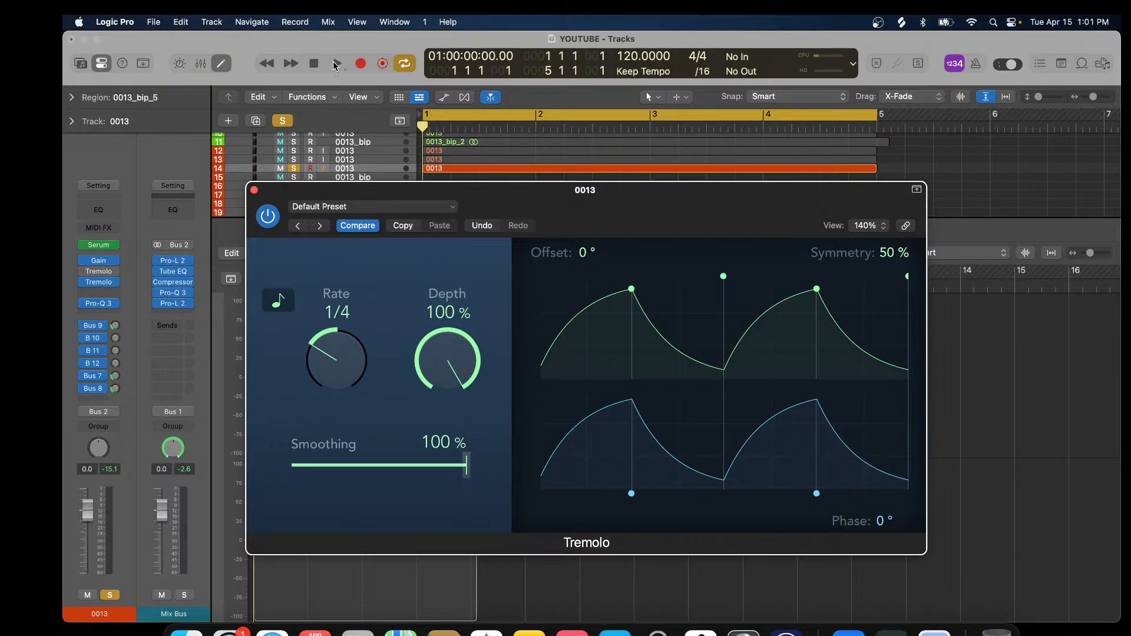
{"action": "left_click", "coordinate": [336, 64]}
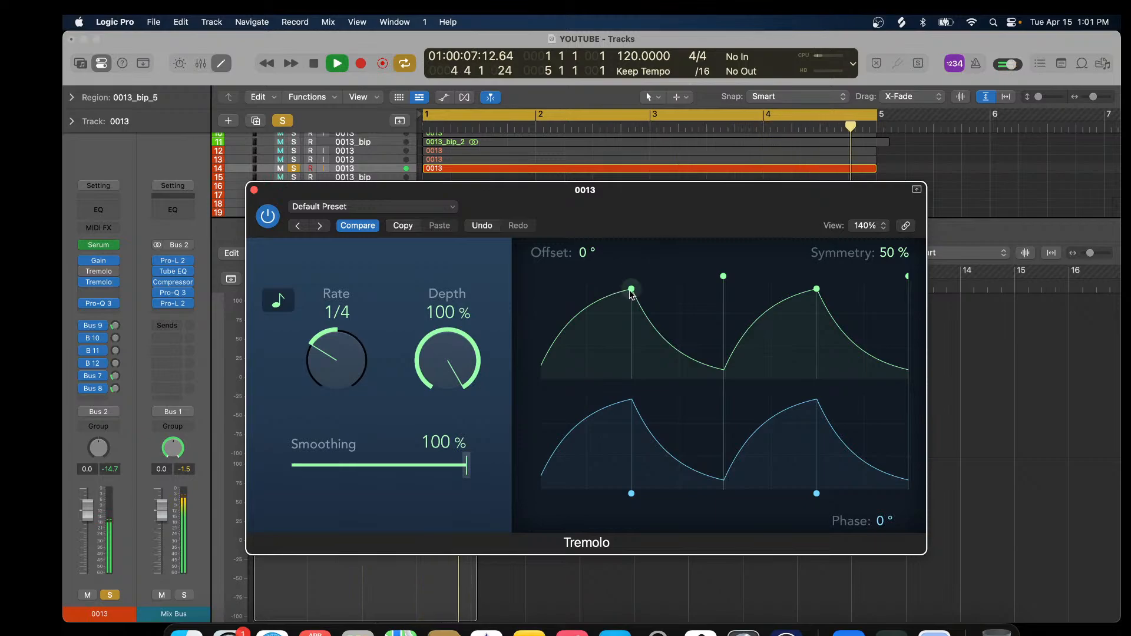
{"action": "left_click", "coordinate": [254, 189]}
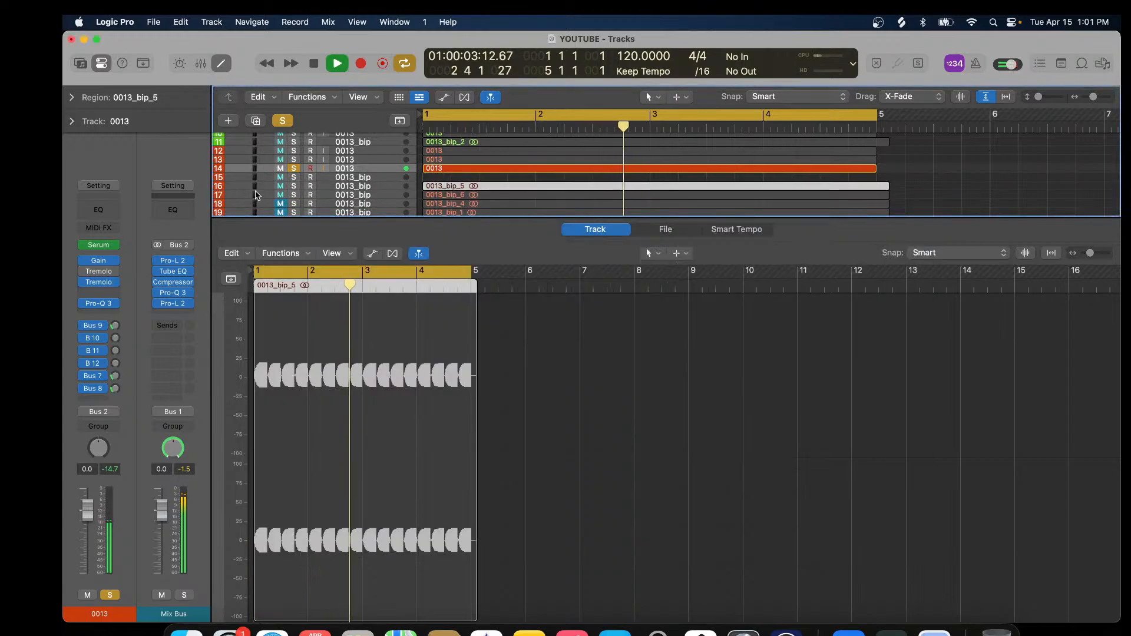
{"action": "left_click", "coordinate": [313, 64]}
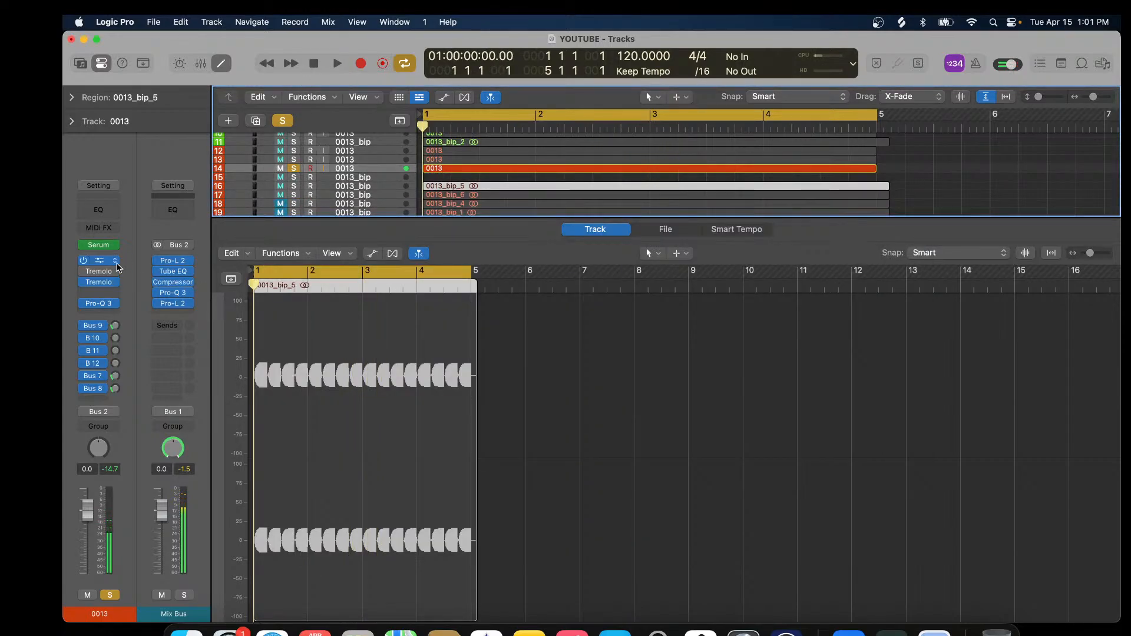
Bypass the Gain plugin on track 14 and bounce its 0013 region in place to a new track with the source muted.
{"action": "left_click", "coordinate": [99, 263]}
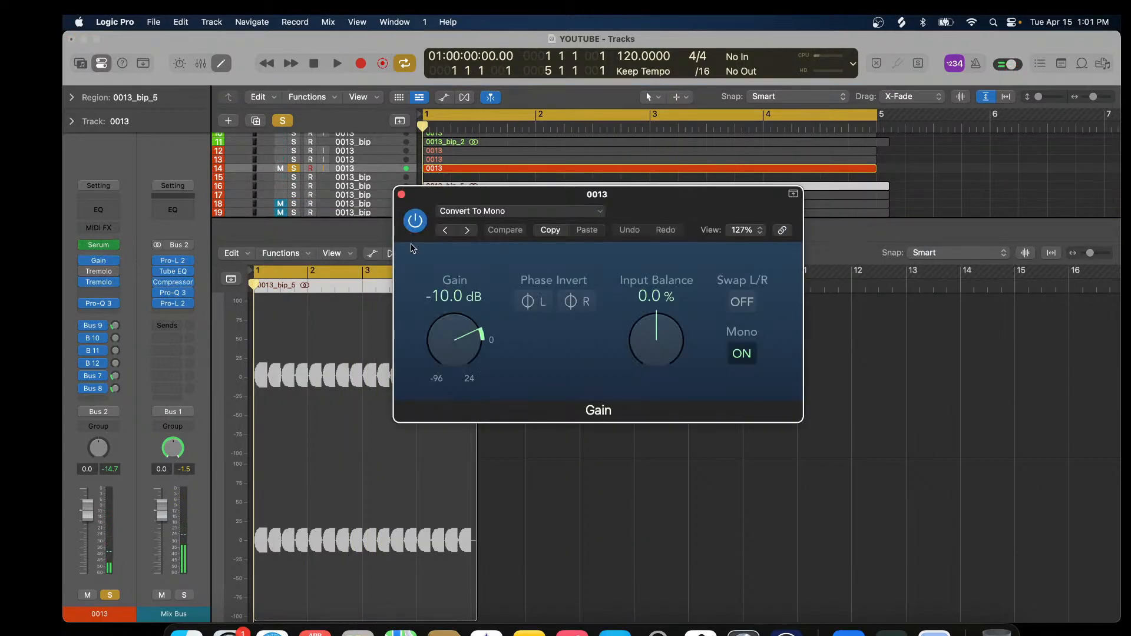
{"action": "left_click", "coordinate": [401, 195]}
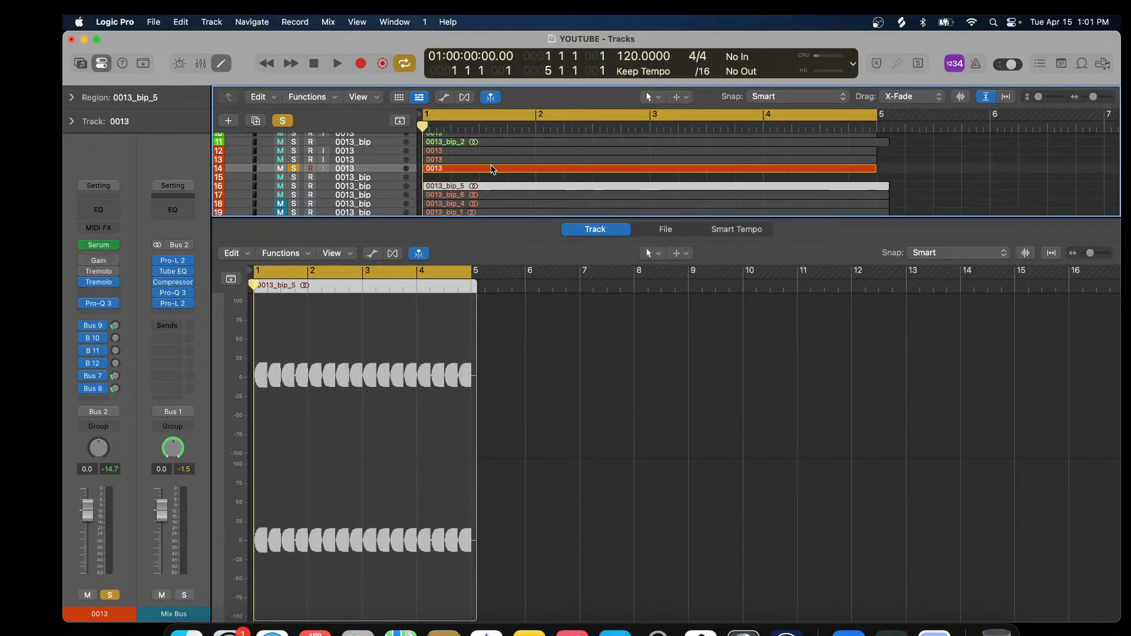
{"action": "right_click", "coordinate": [492, 170]}
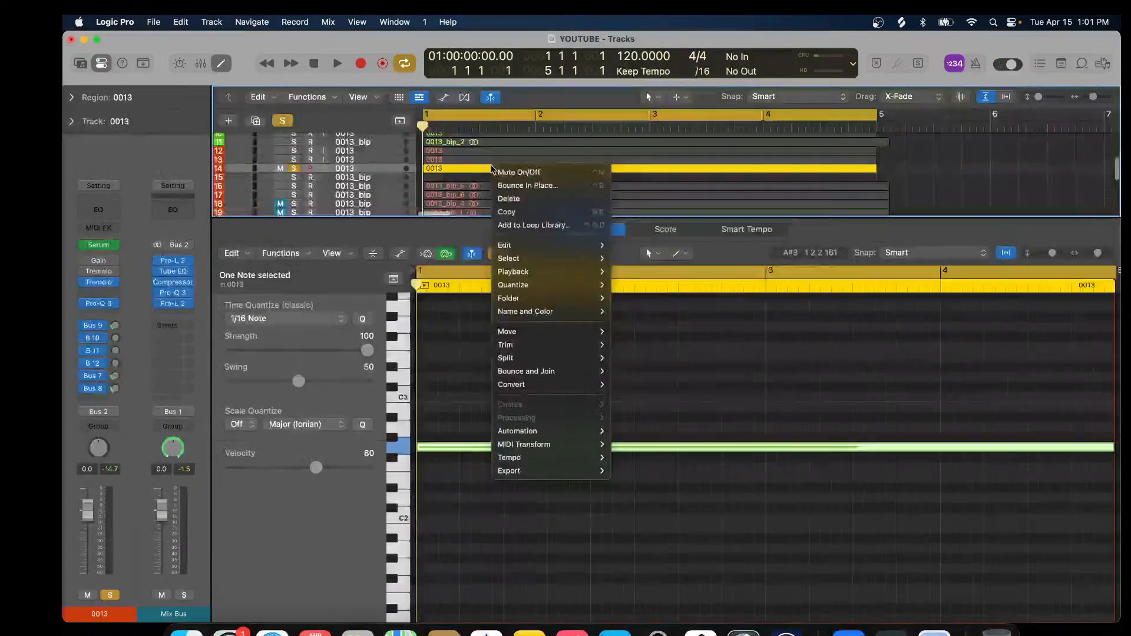
{"action": "left_click", "coordinate": [534, 185]}
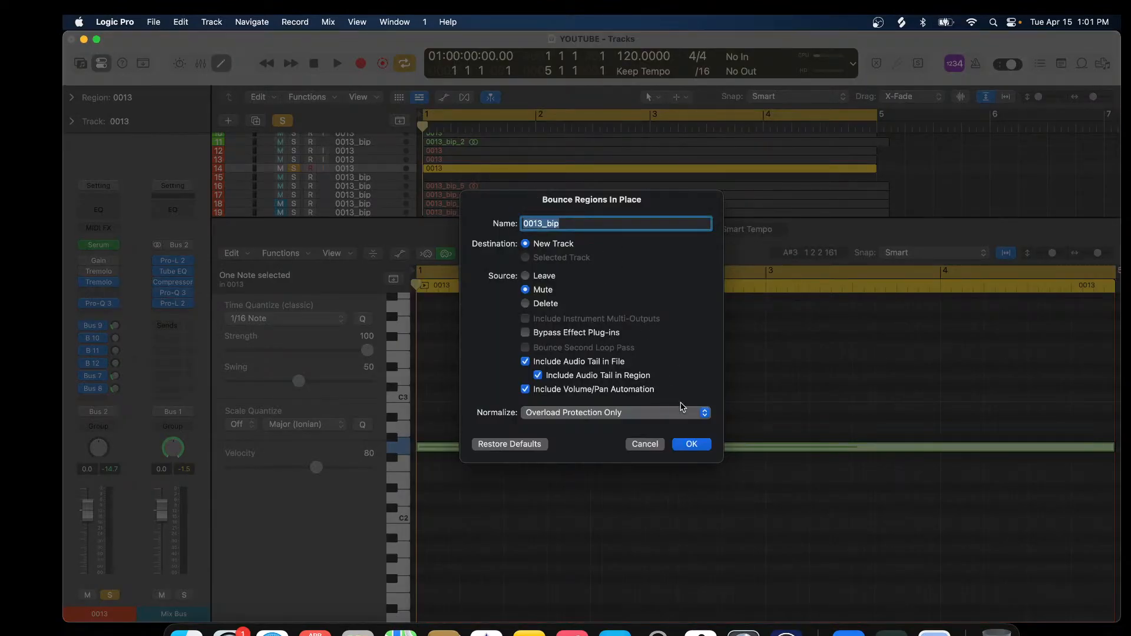
{"action": "left_click", "coordinate": [686, 444]}
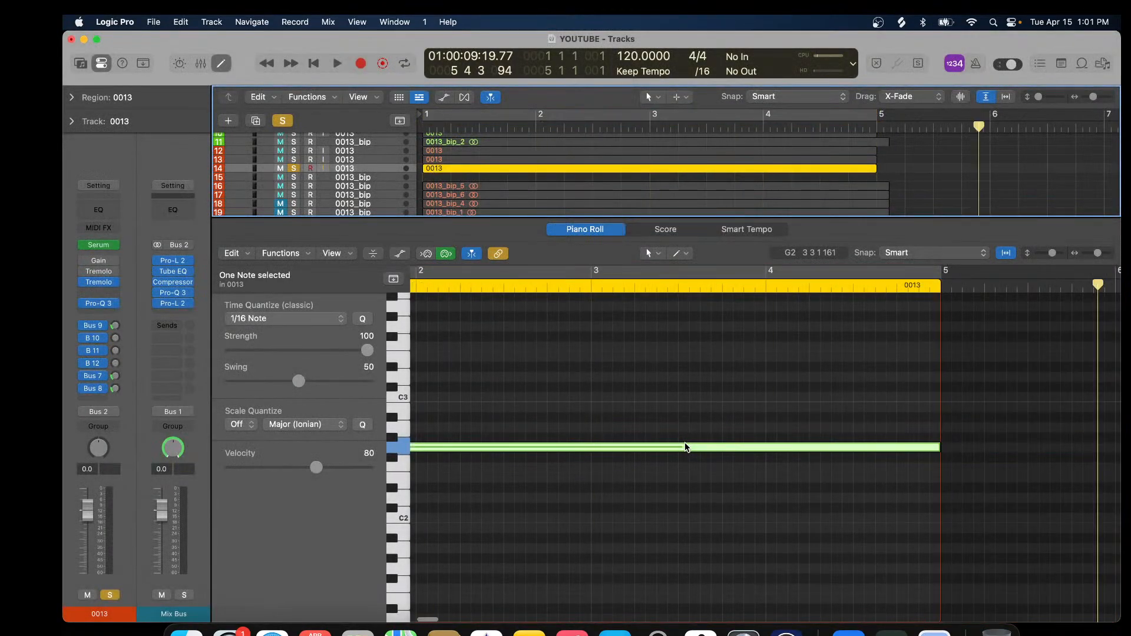
{"action": "scroll", "coordinate": [409, 458], "scroll_direction": "up", "scroll_amount": 8}
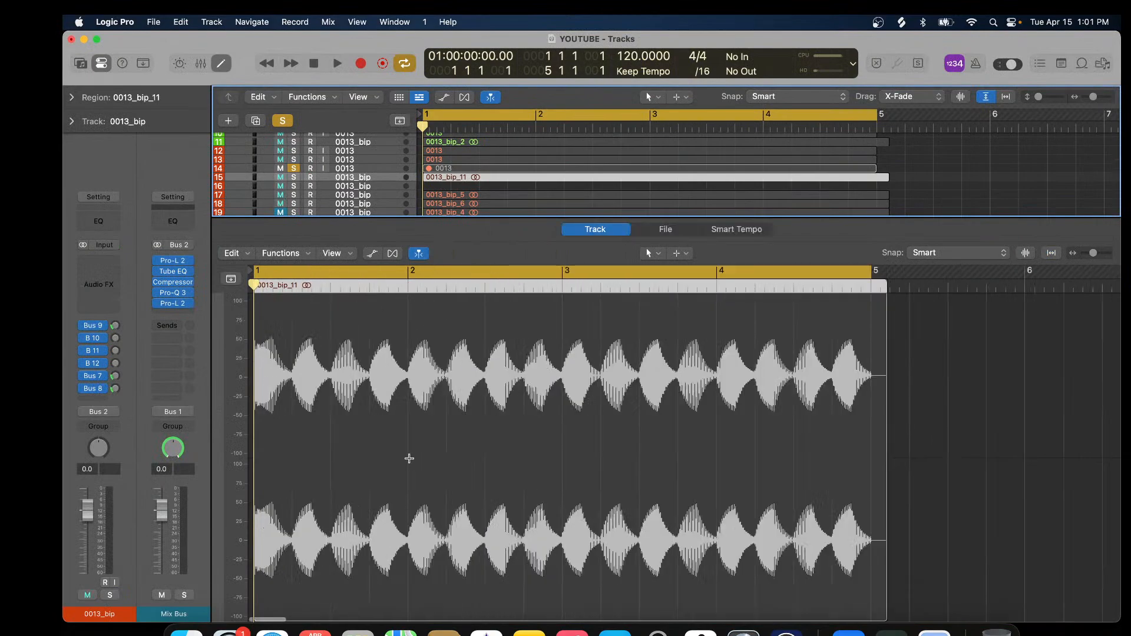
{"action": "scroll", "coordinate": [408, 459], "scroll_direction": "down", "scroll_amount": 8}
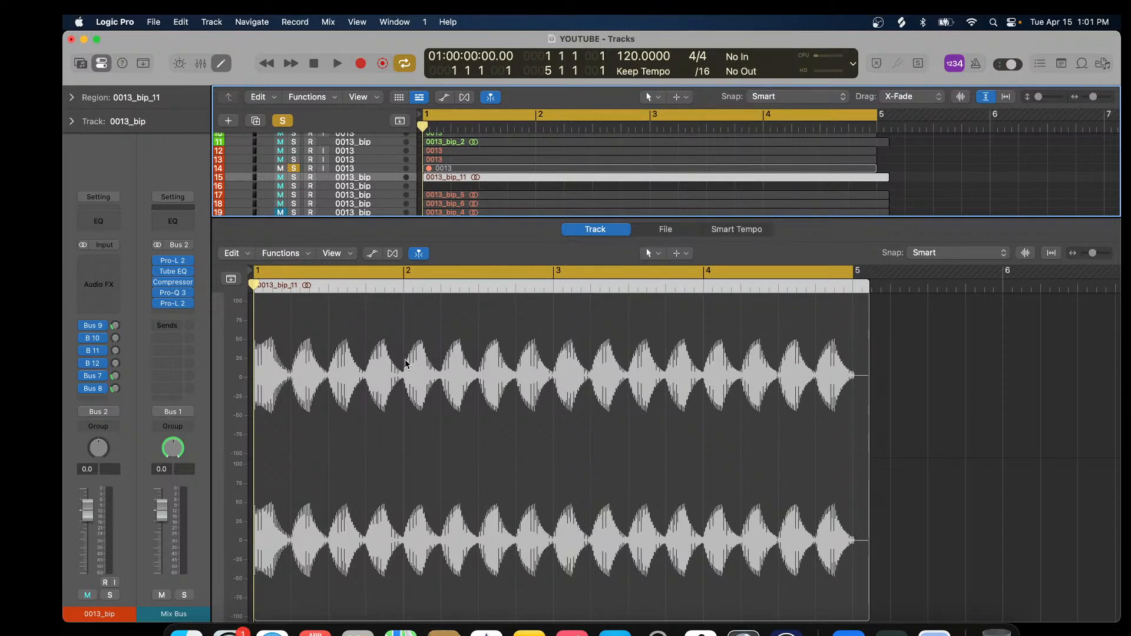
{"action": "scroll", "coordinate": [405, 363], "scroll_direction": "up", "scroll_amount": 2}
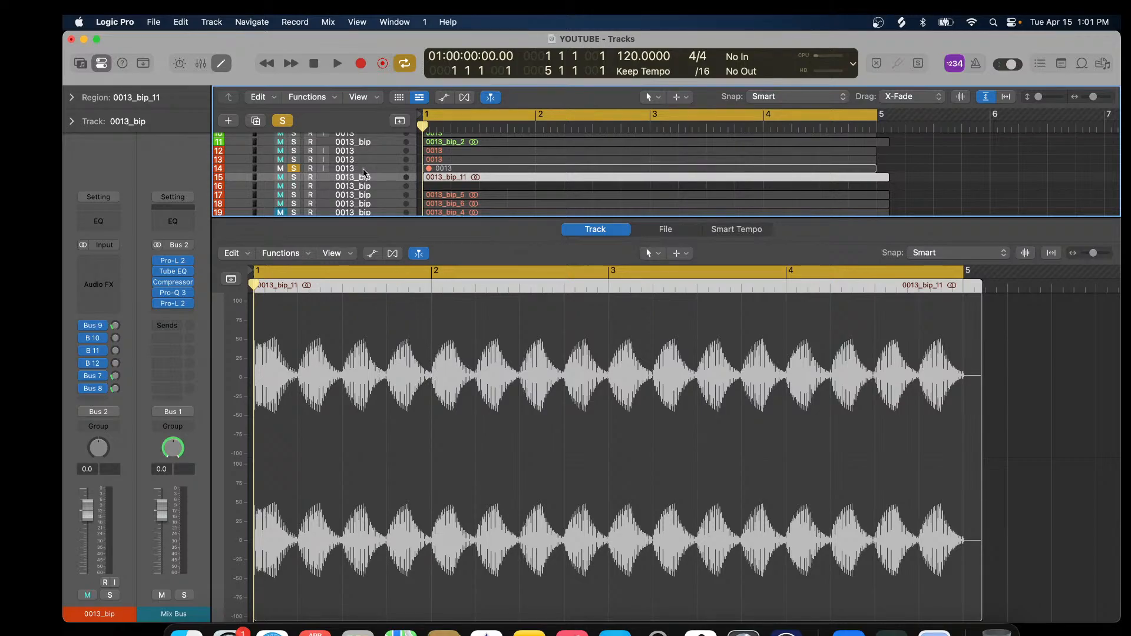
Unmute the 0013 region on track 14 and delete the bounced track 15 together with its region.
{"action": "left_click", "coordinate": [437, 169]}
{"action": "right_click", "coordinate": [443, 172]}
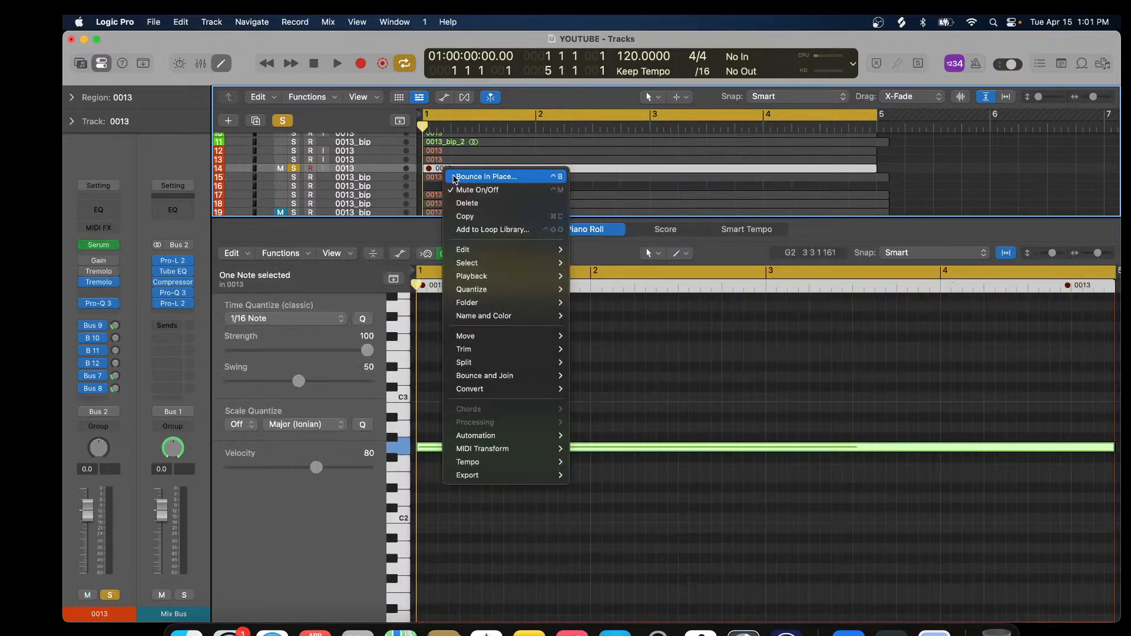
{"action": "left_click", "coordinate": [446, 189]}
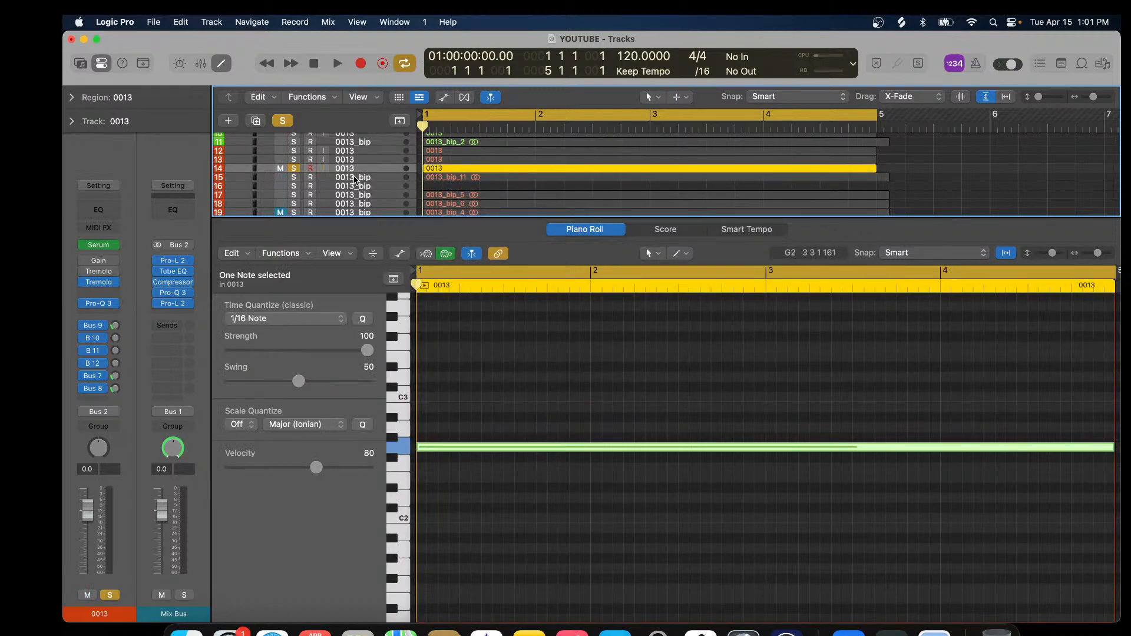
{"action": "right_click", "coordinate": [355, 180]}
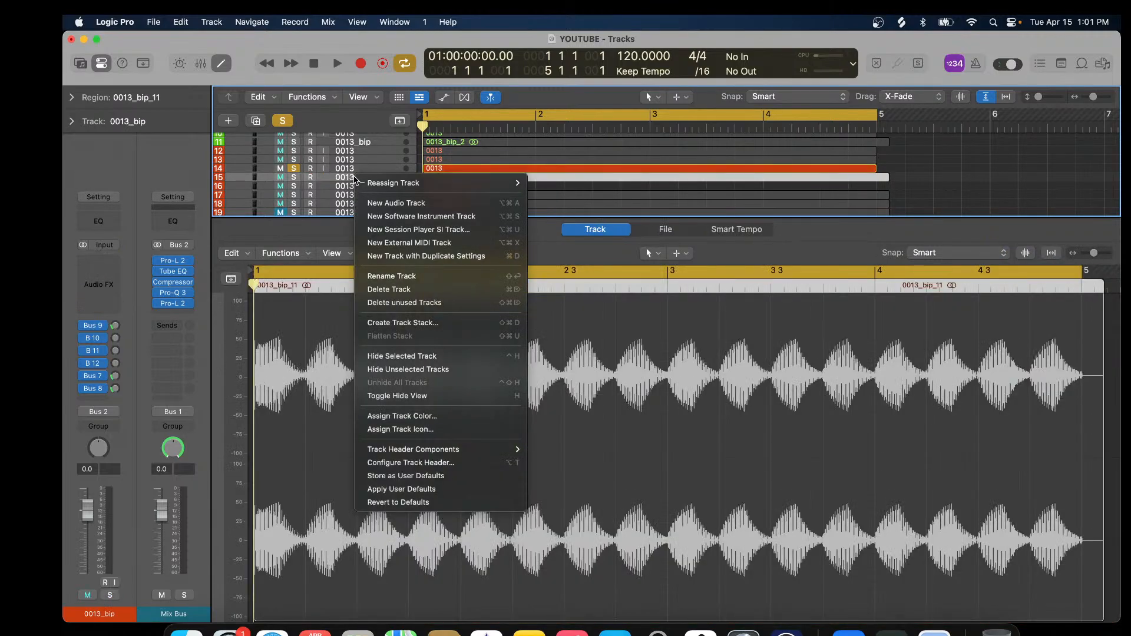
{"action": "left_click", "coordinate": [380, 289]}
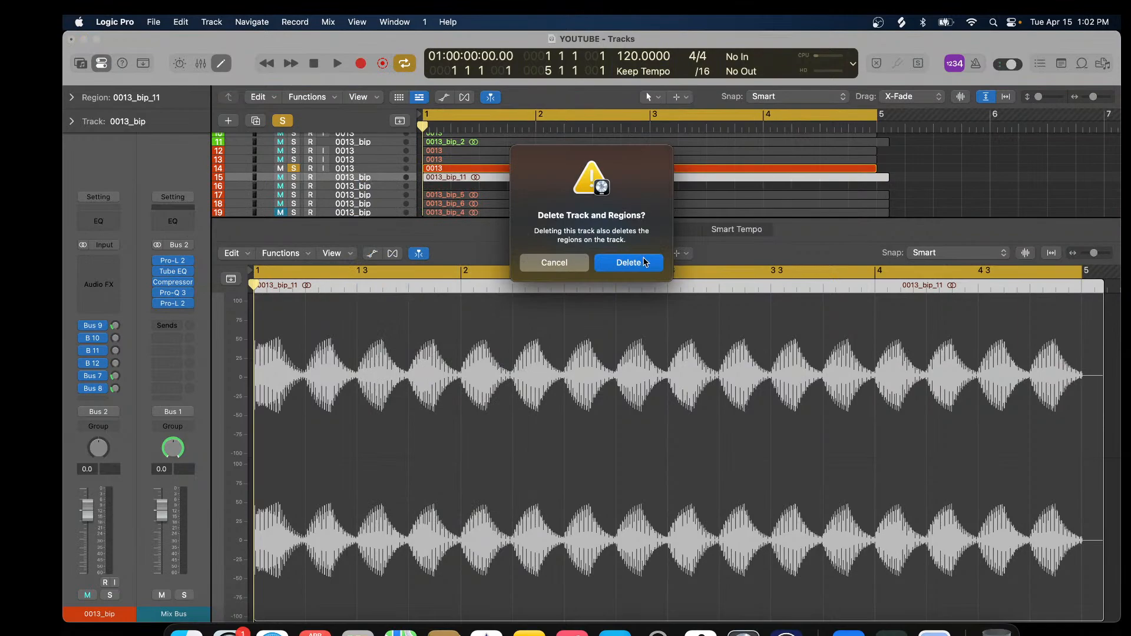
{"action": "left_click", "coordinate": [644, 262]}
Reopen the active Tremolo on track 14, start the playback, and set its symmetry to 92 %.
{"action": "left_click", "coordinate": [389, 170]}
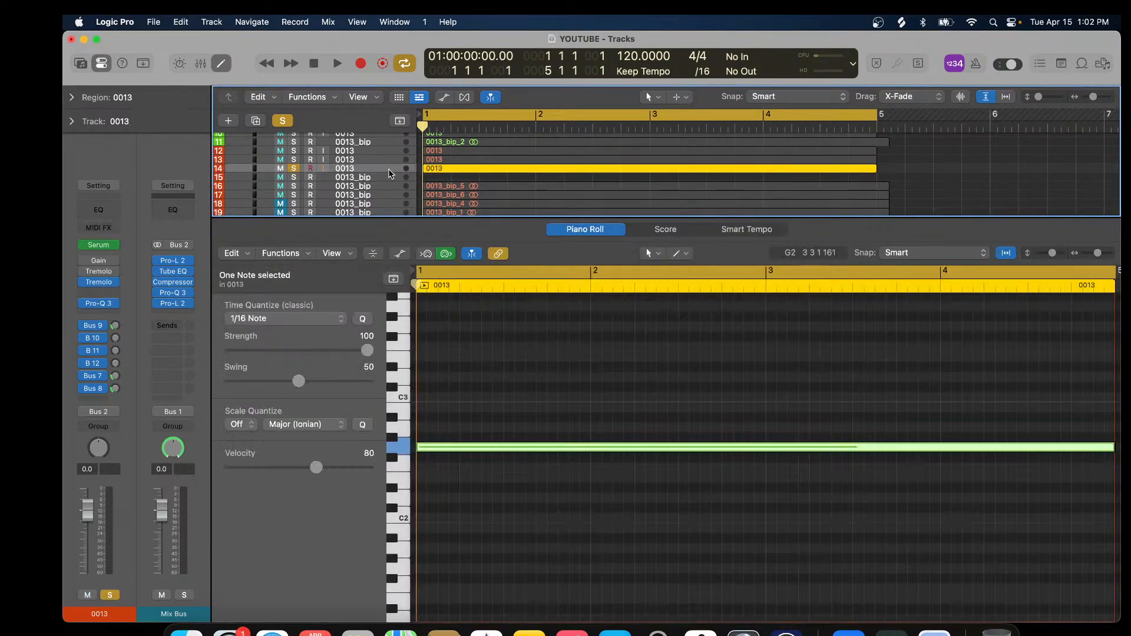
{"action": "left_click", "coordinate": [98, 284]}
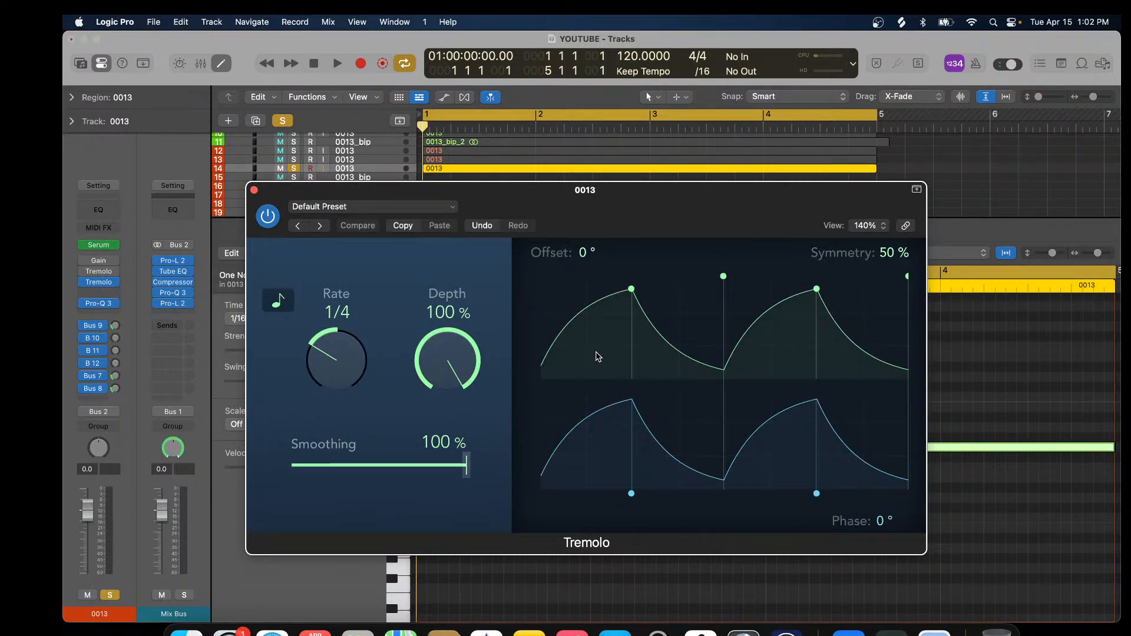
{"action": "left_click_drag", "start_coordinate": [490, 196], "coordinate": [544, 240]}
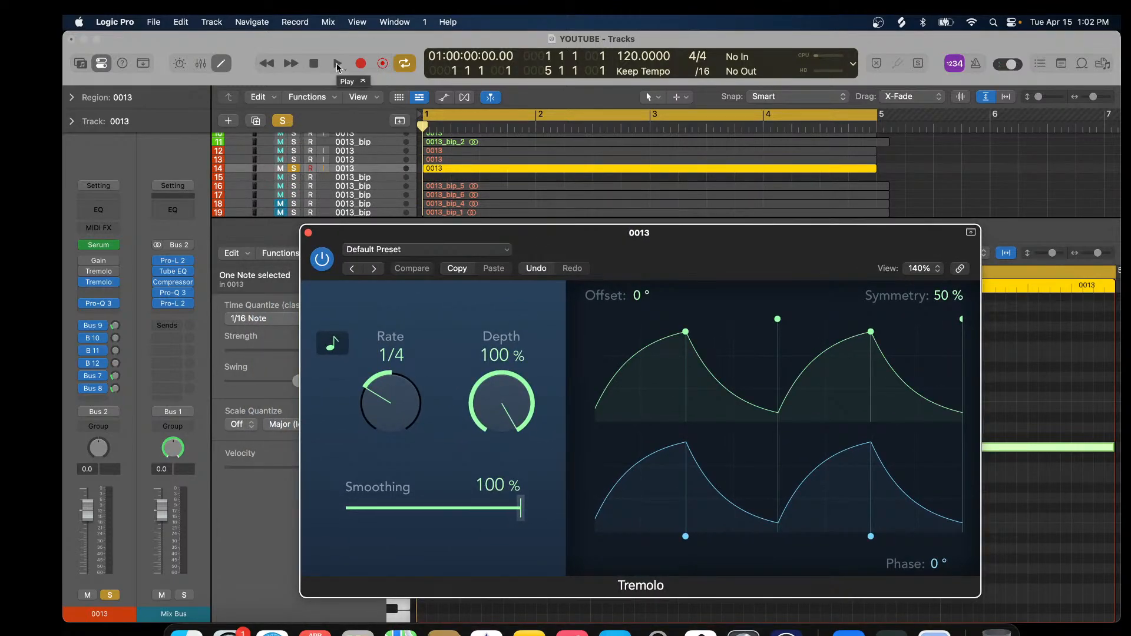
{"action": "left_click", "coordinate": [339, 64]}
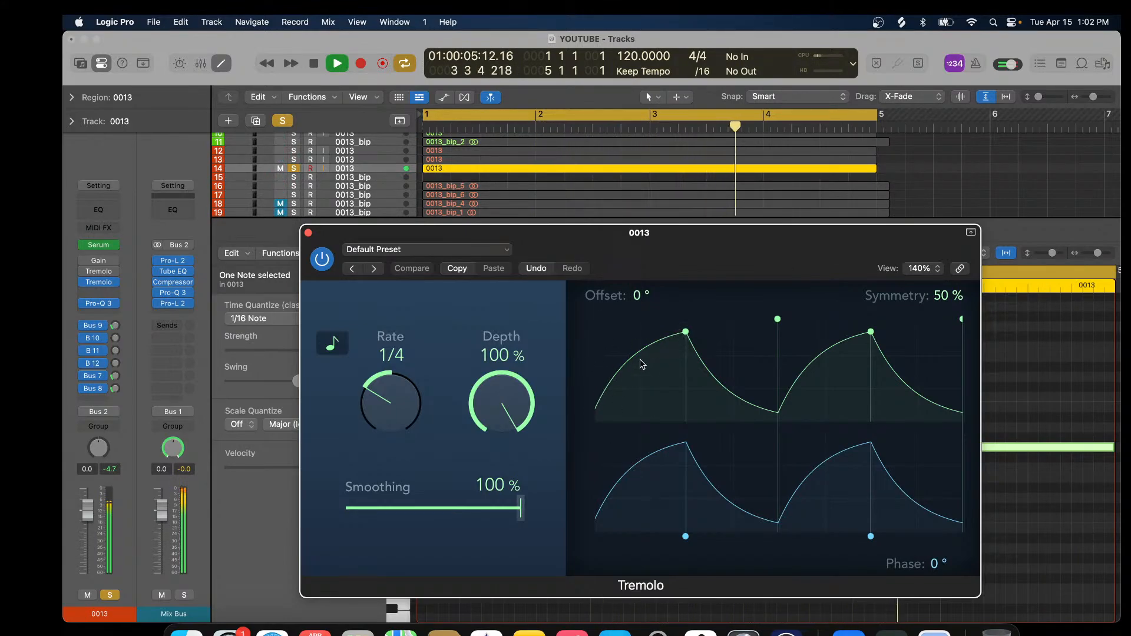
{"action": "left_click_drag", "start_coordinate": [686, 332], "coordinate": [811, 315]}
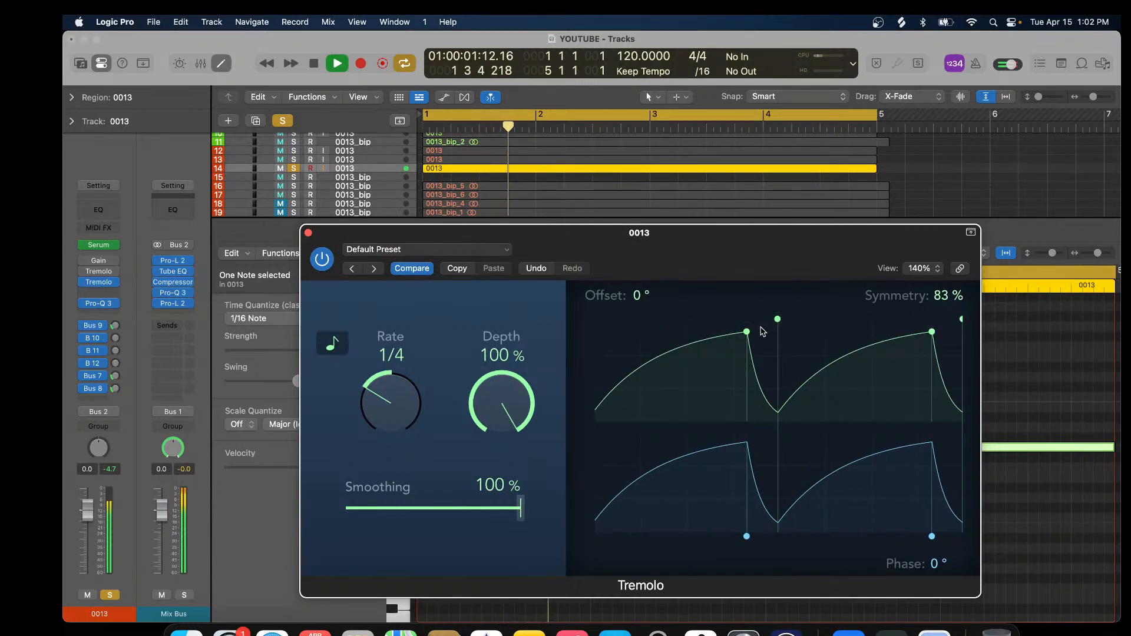
{"action": "left_click_drag", "start_coordinate": [747, 334], "coordinate": [780, 328]}
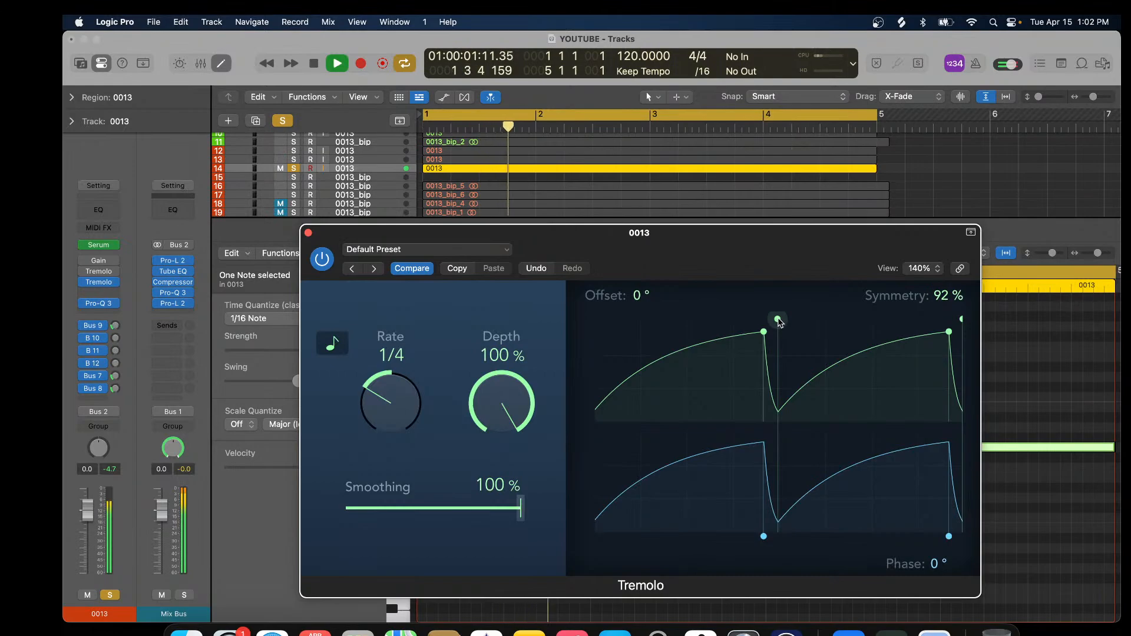
Set the Tremolo offset to -10° while the bass plays.
{"action": "left_click_drag", "start_coordinate": [778, 321], "coordinate": [784, 323]}
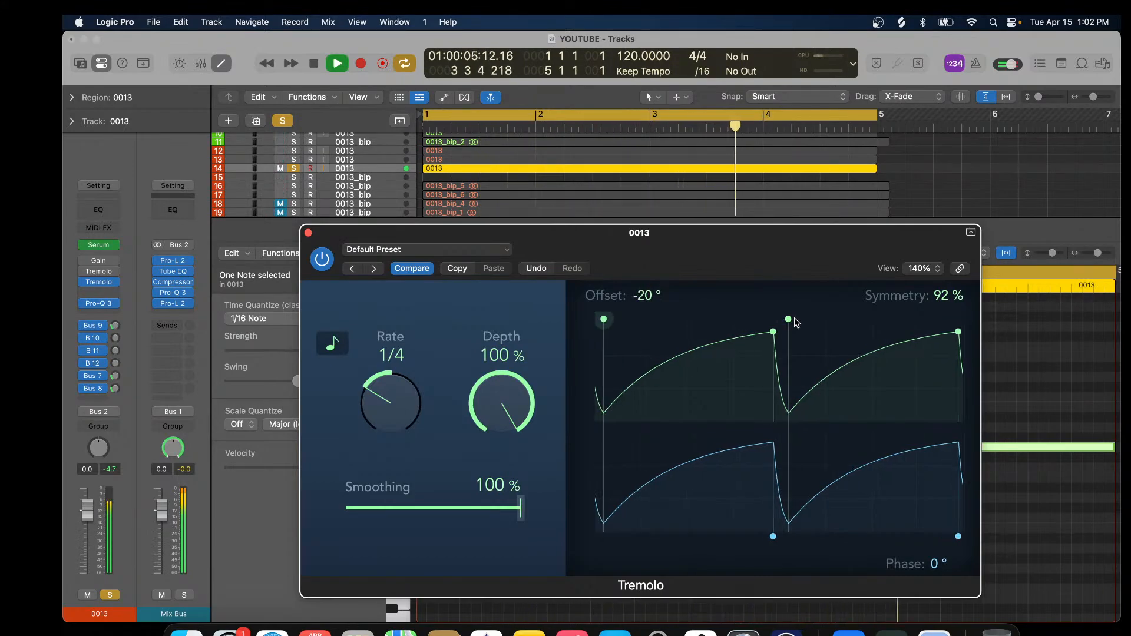
{"action": "left_click_drag", "start_coordinate": [787, 322], "coordinate": [794, 322]}
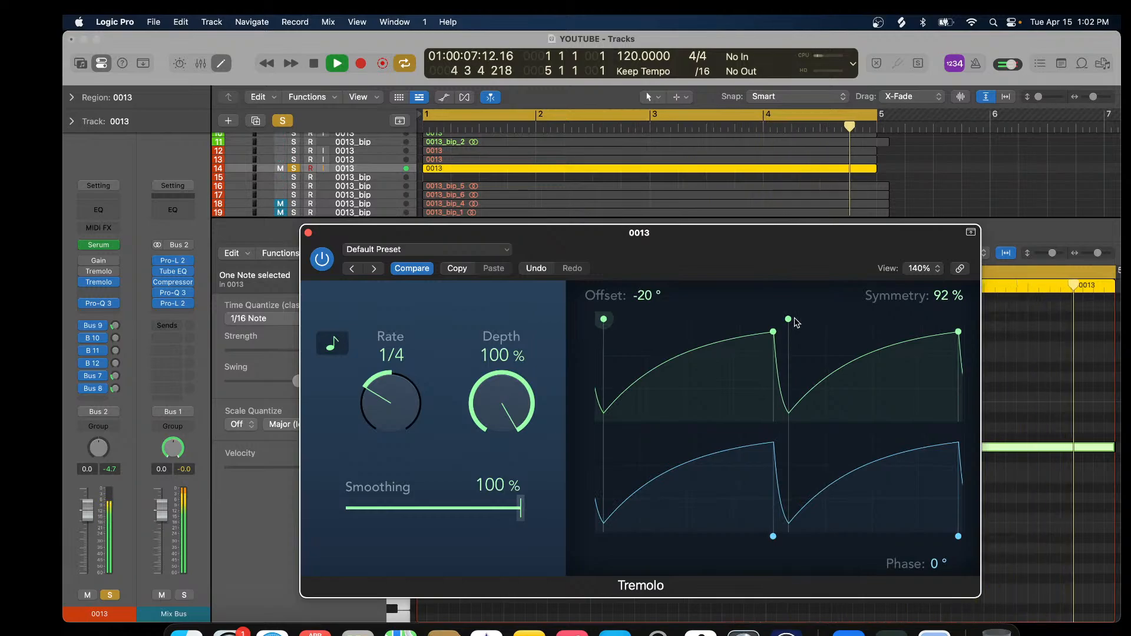
{"action": "left_click_drag", "start_coordinate": [794, 322], "coordinate": [789, 321]}
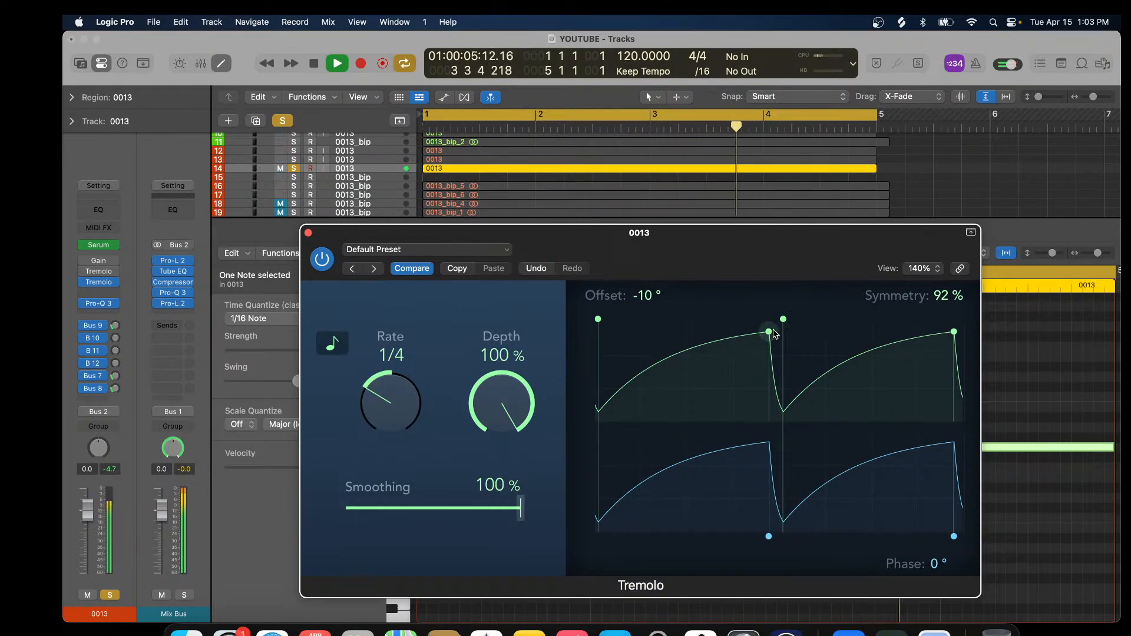
Compare the Tremolo symmetry at 31 % and 94 % during playback, and return it to 92 %.
{"action": "left_click_drag", "start_coordinate": [768, 332], "coordinate": [659, 332]}
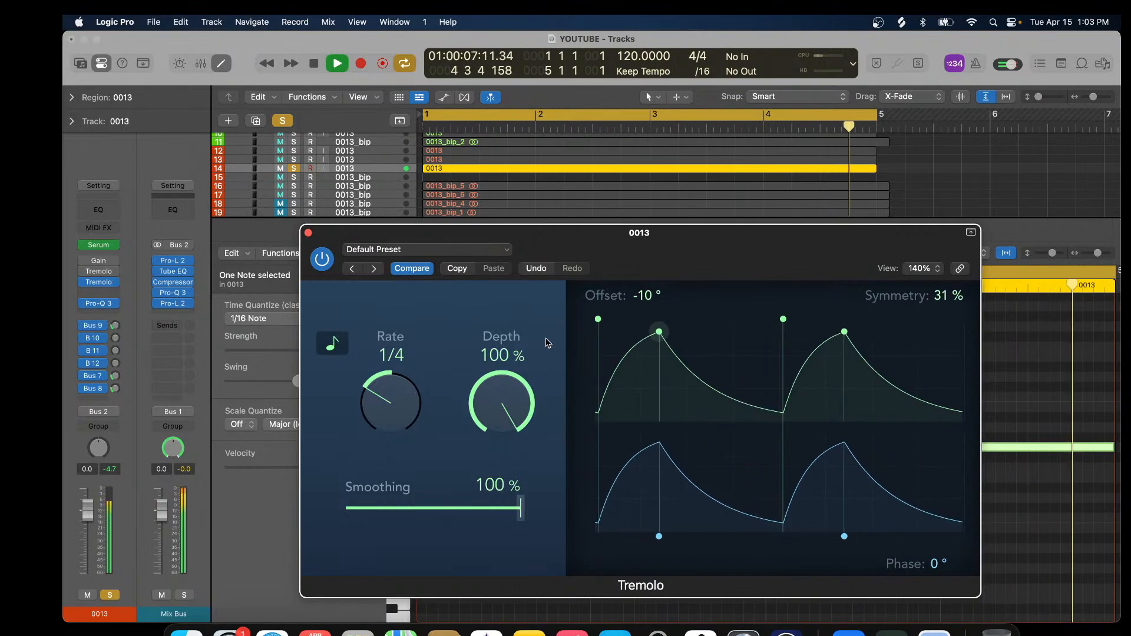
{"action": "left_click_drag", "start_coordinate": [548, 343], "coordinate": [775, 339]}
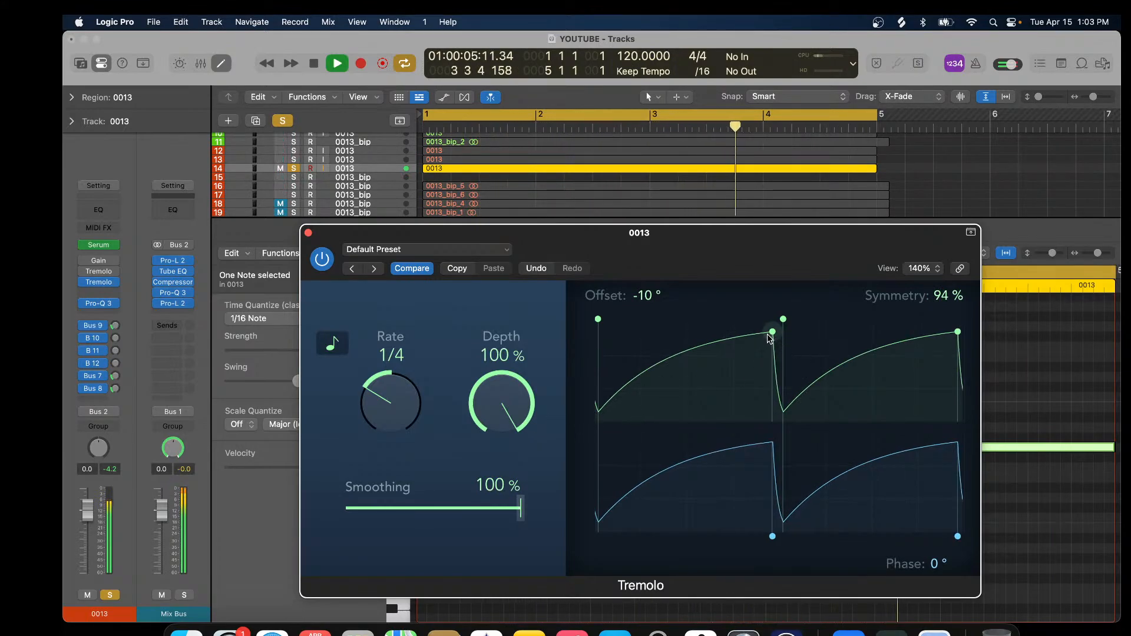
{"action": "left_click_drag", "start_coordinate": [773, 331], "coordinate": [765, 335]}
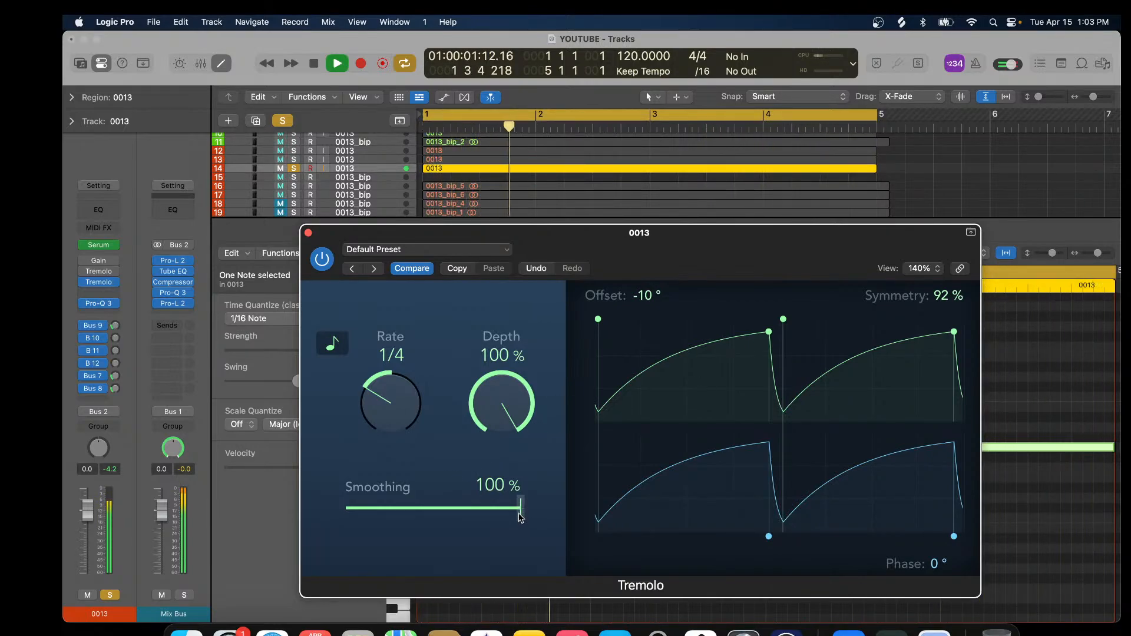
Set the Tremolo smoothing to 40 %, close the plugin, and stop the playback.
{"action": "left_click_drag", "start_coordinate": [519, 515], "coordinate": [417, 503]}
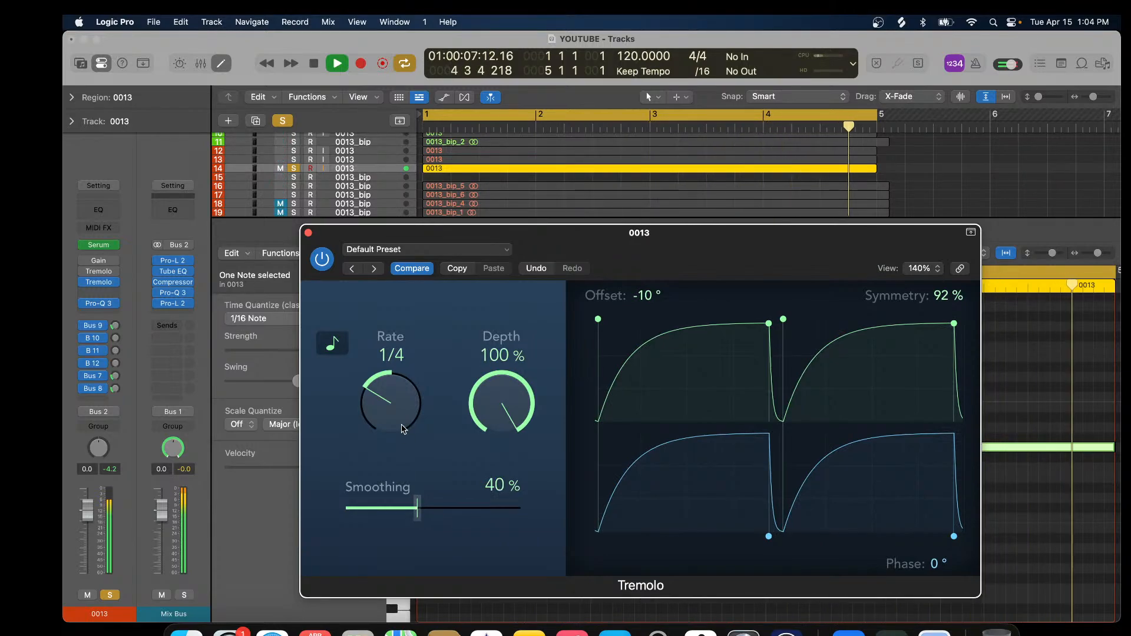
{"action": "left_click", "coordinate": [308, 233]}
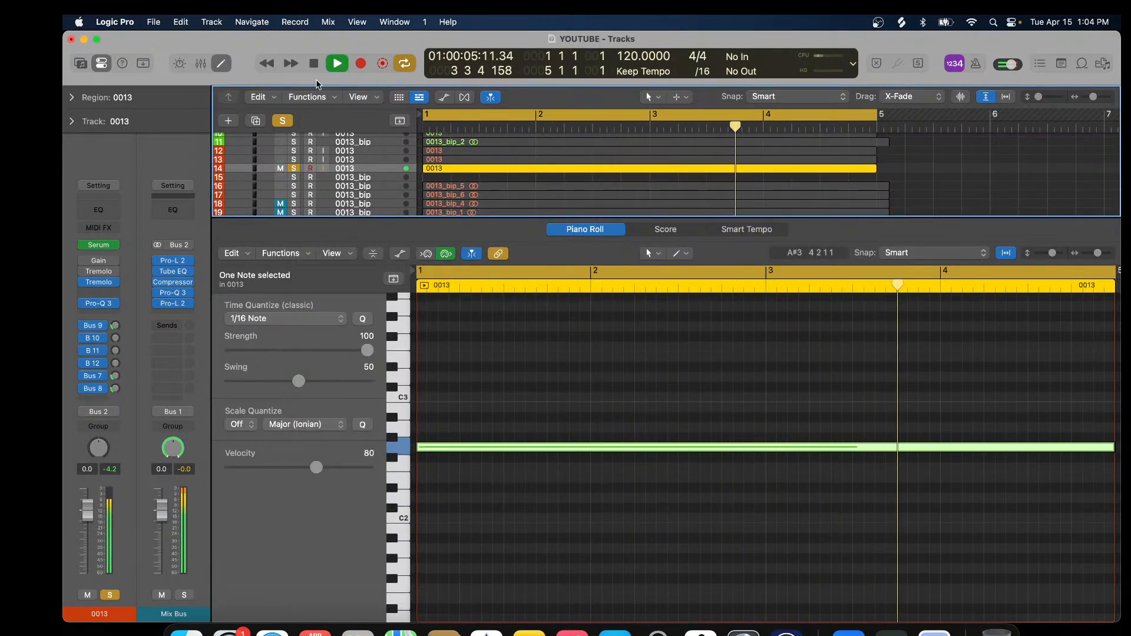
{"action": "left_click", "coordinate": [313, 63]}
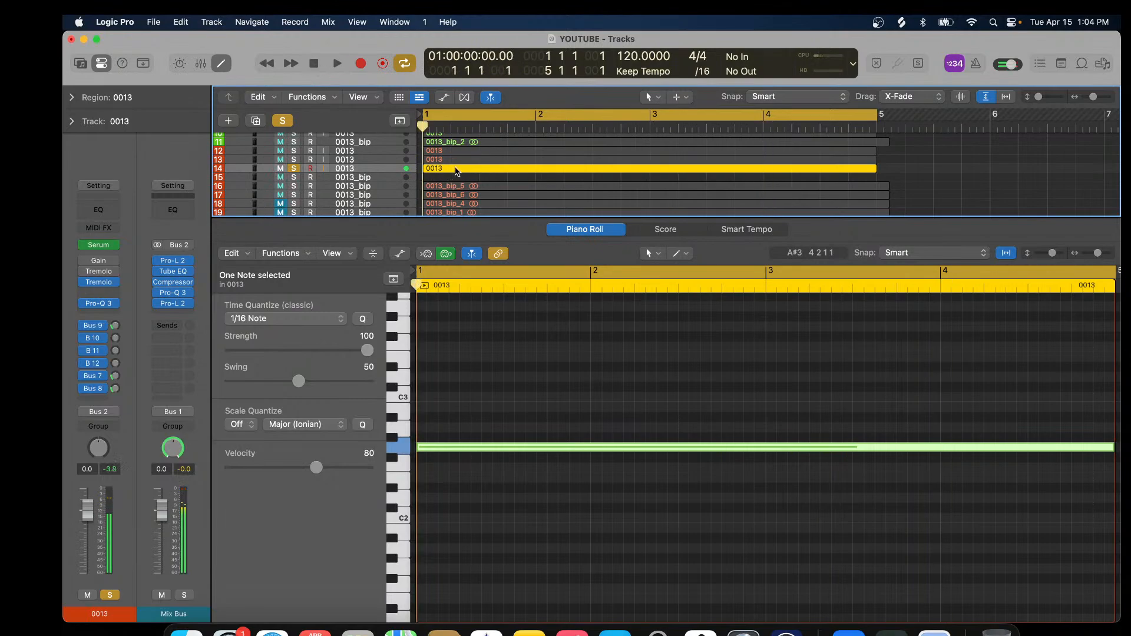
Bounce the track 14 bass region in place to a new track with the source muted, and inspect its waveform.
{"action": "right_click", "coordinate": [456, 172]}
{"action": "left_click", "coordinate": [467, 186]}
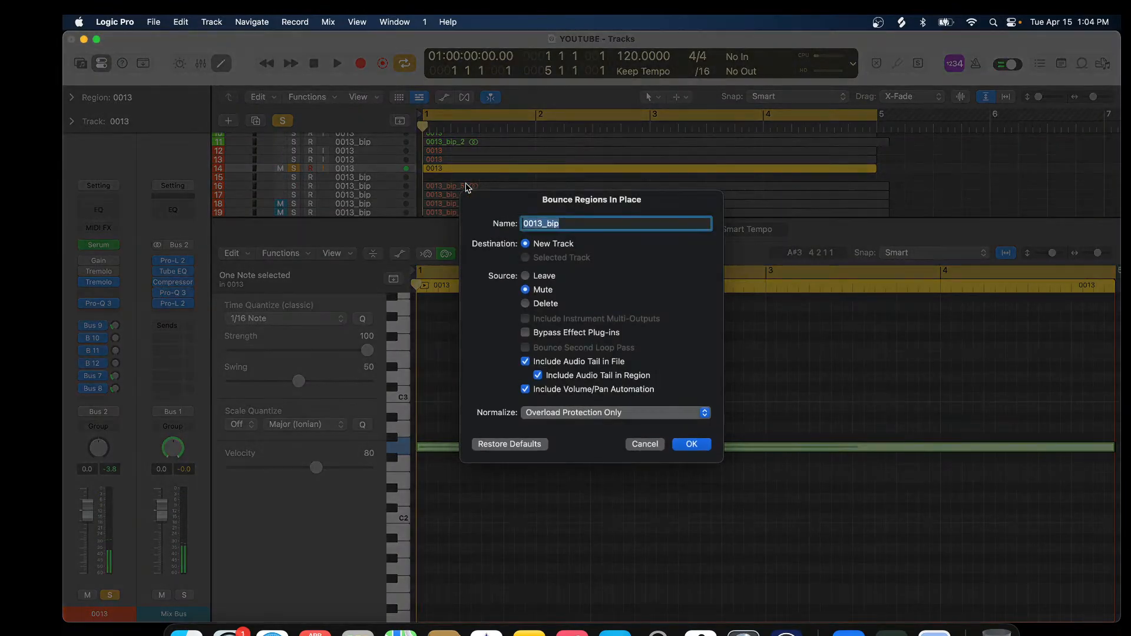
{"action": "left_click", "coordinate": [691, 445]}
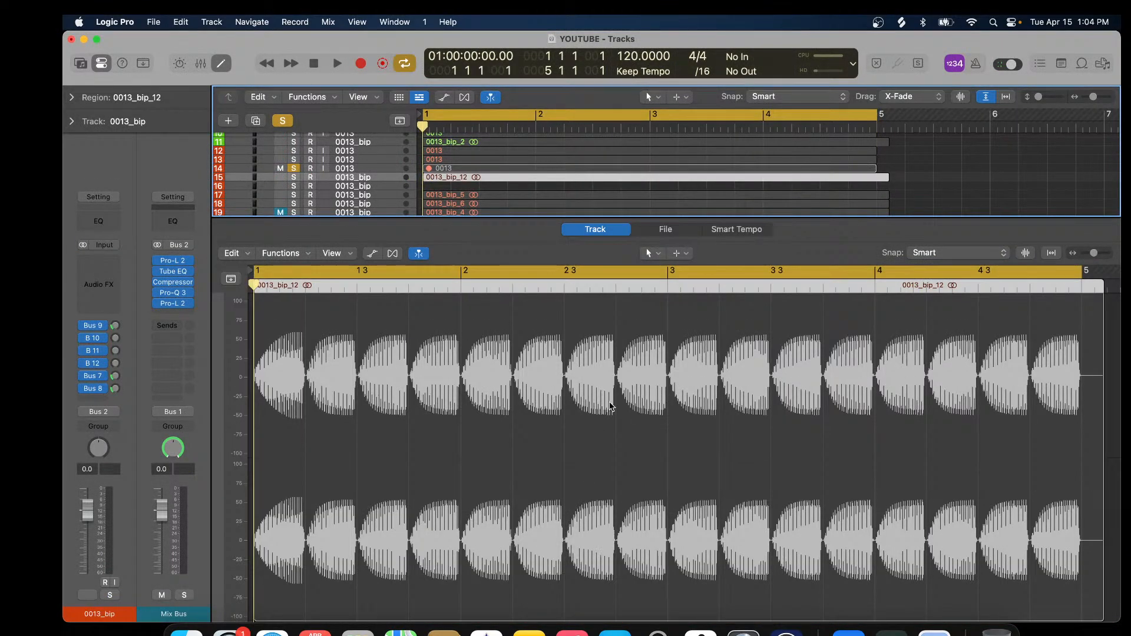
{"action": "scroll", "coordinate": [610, 407], "scroll_direction": "down", "scroll_amount": 5}
{"action": "scroll", "coordinate": [610, 406], "scroll_direction": "up", "scroll_amount": 7}
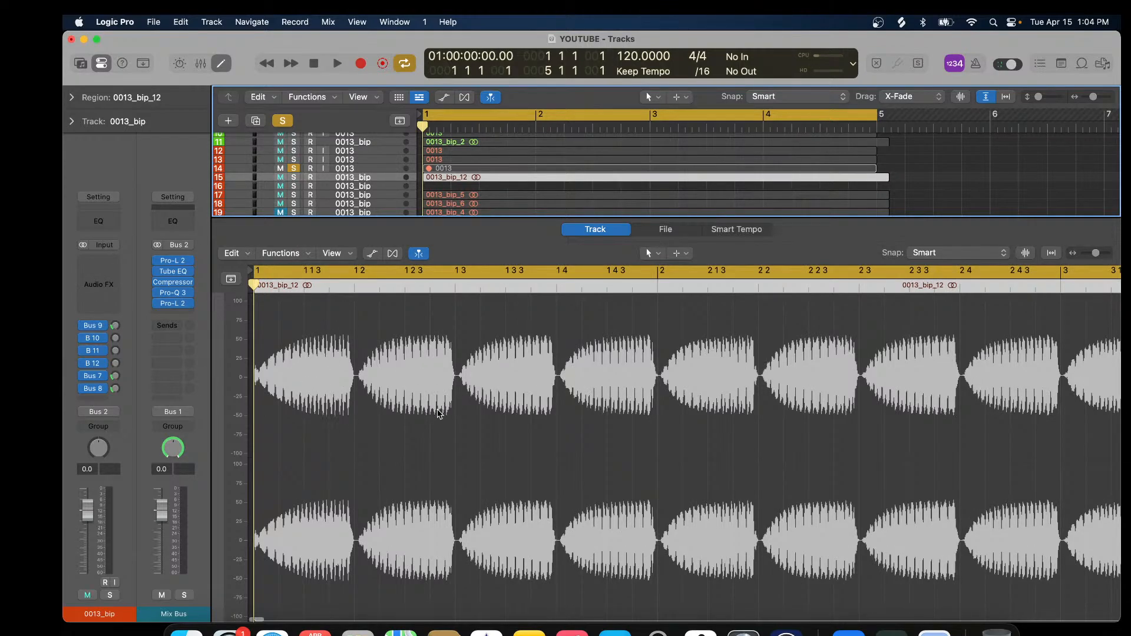
{"action": "scroll", "coordinate": [439, 413], "scroll_direction": "down", "scroll_amount": 4}
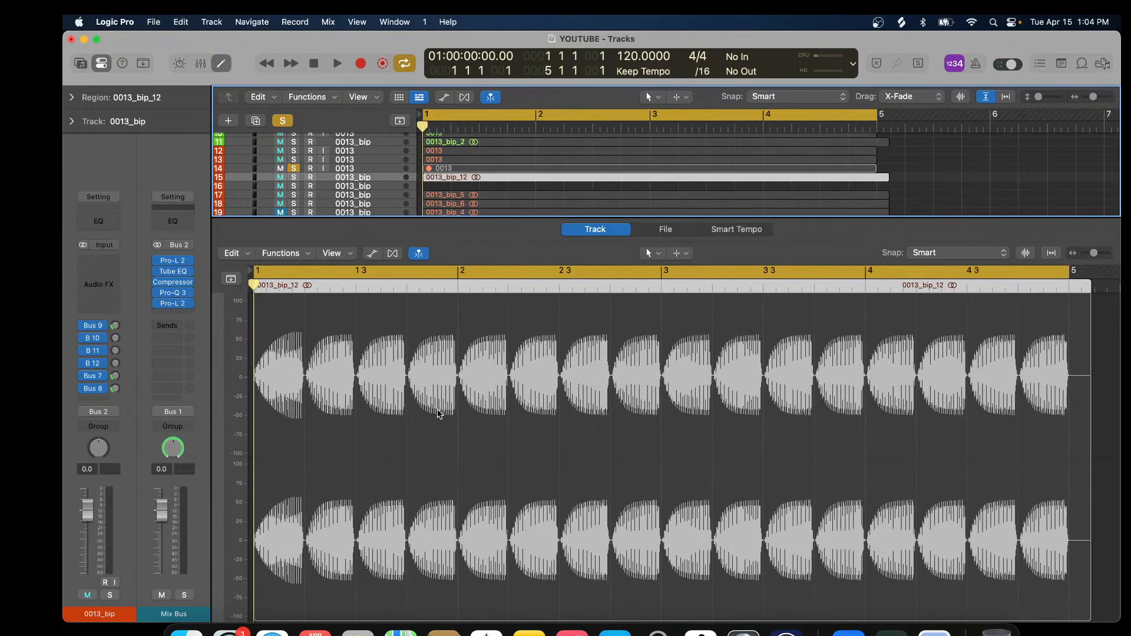
{"action": "scroll", "coordinate": [438, 413], "scroll_direction": "up", "scroll_amount": 3}
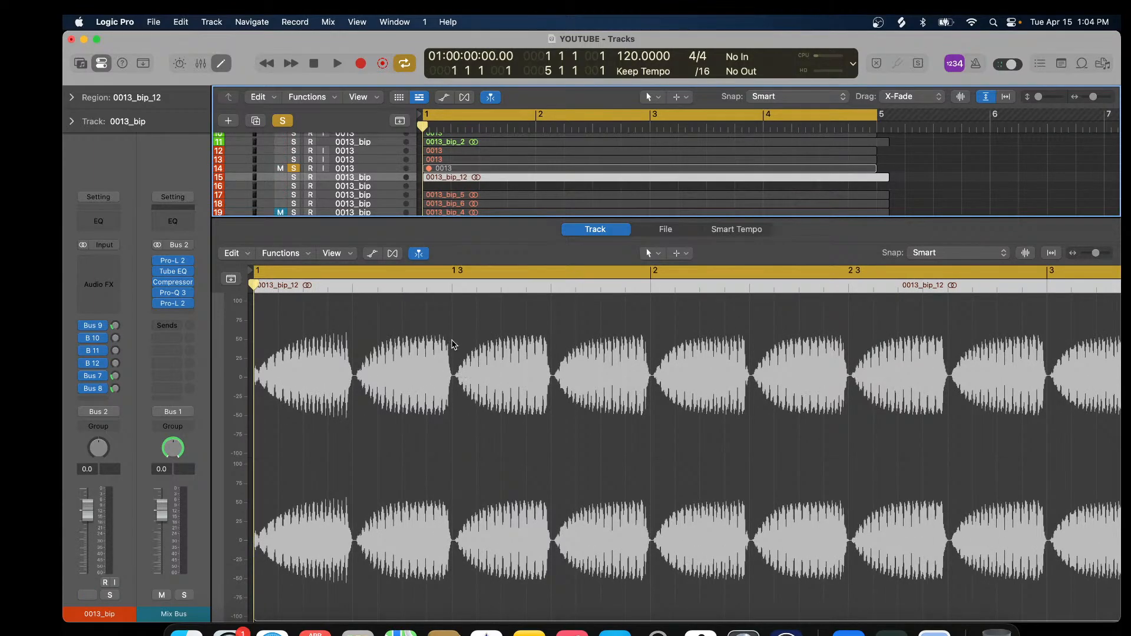
{"action": "scroll", "coordinate": [457, 377], "scroll_direction": "up", "scroll_amount": 4}
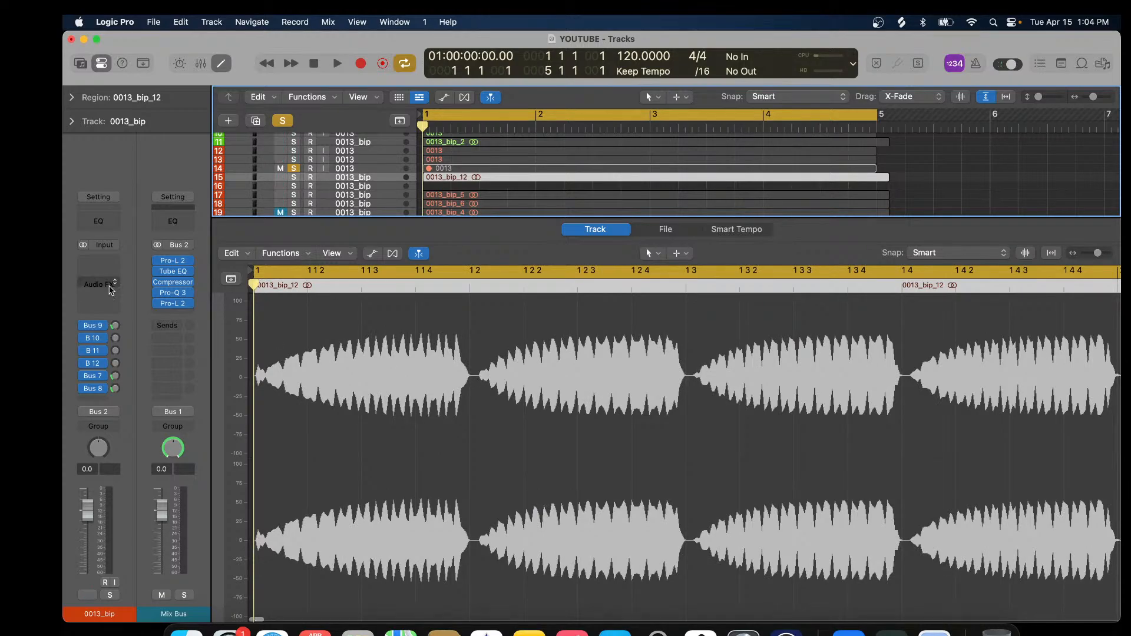
Set the active Tremolo's offset on track 14 to -20° and close the plugin.
{"action": "left_click", "coordinate": [346, 169]}
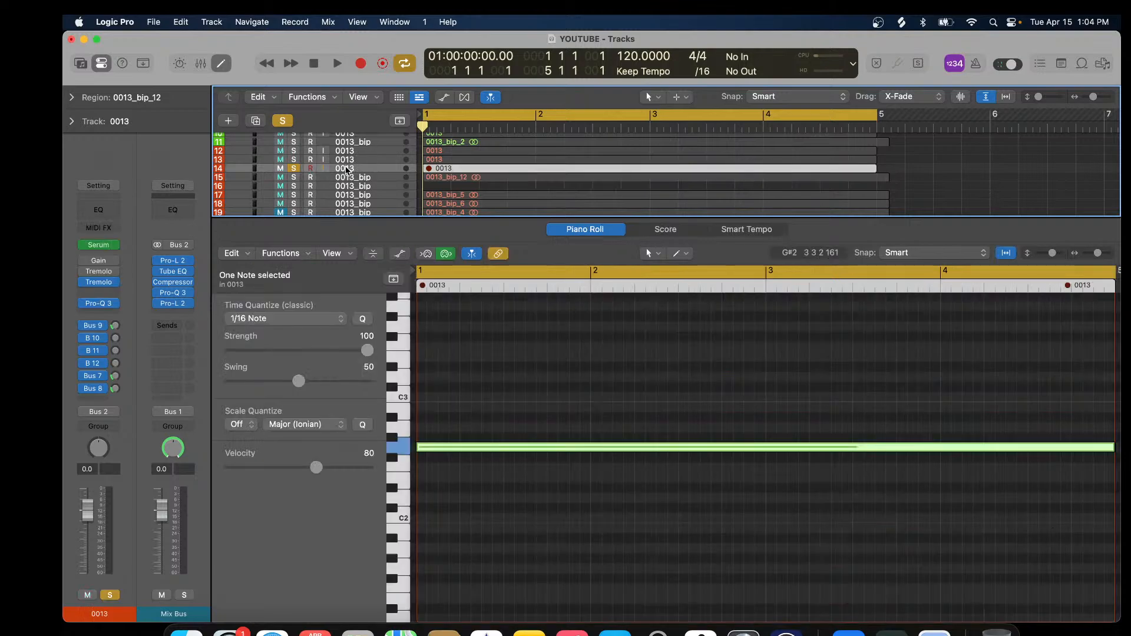
{"action": "left_click", "coordinate": [101, 283]}
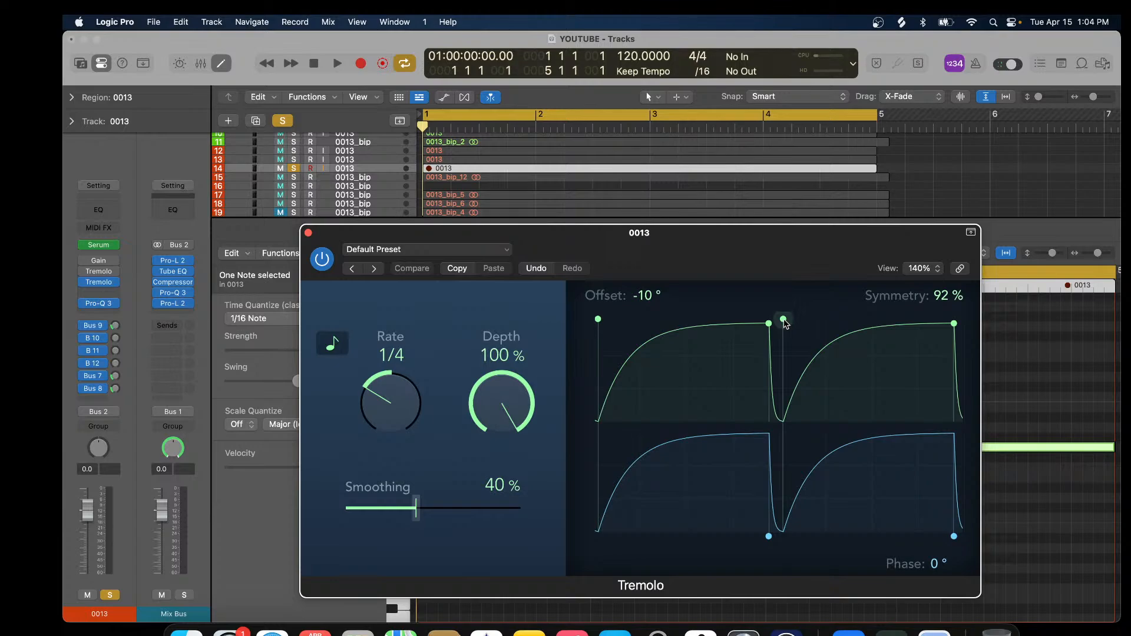
{"action": "left_click_drag", "start_coordinate": [790, 323], "coordinate": [793, 324]}
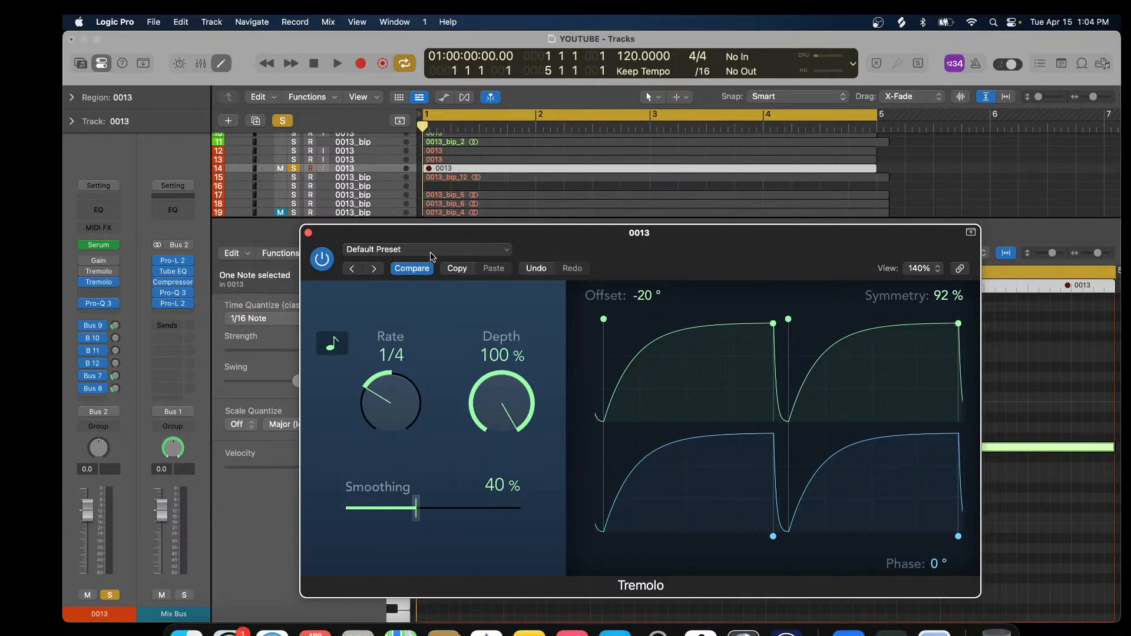
{"action": "left_click", "coordinate": [308, 233]}
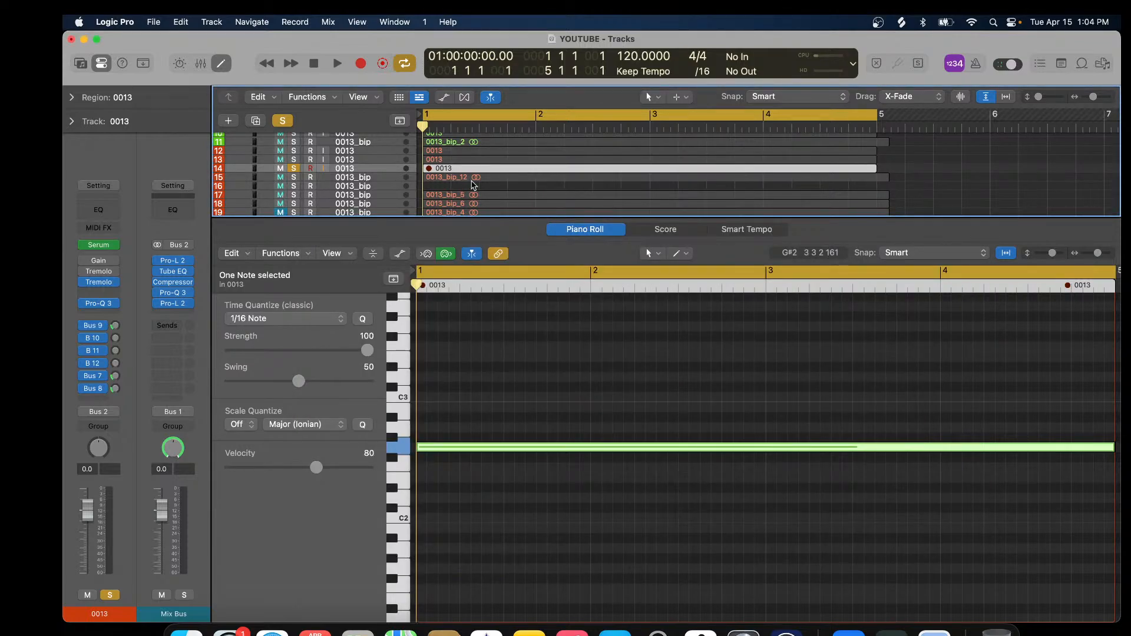
Unmute the track 14 region and bounce it in place again to a new track with the source muted.
{"action": "right_click", "coordinate": [481, 171]}
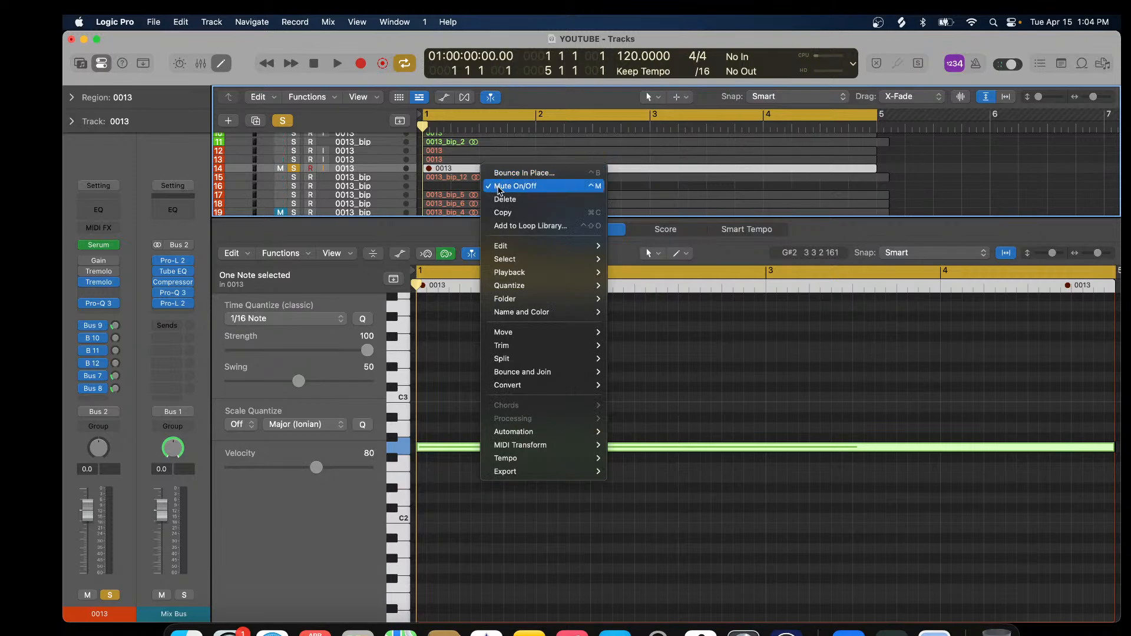
{"action": "left_click", "coordinate": [501, 186]}
{"action": "right_click", "coordinate": [483, 170]}
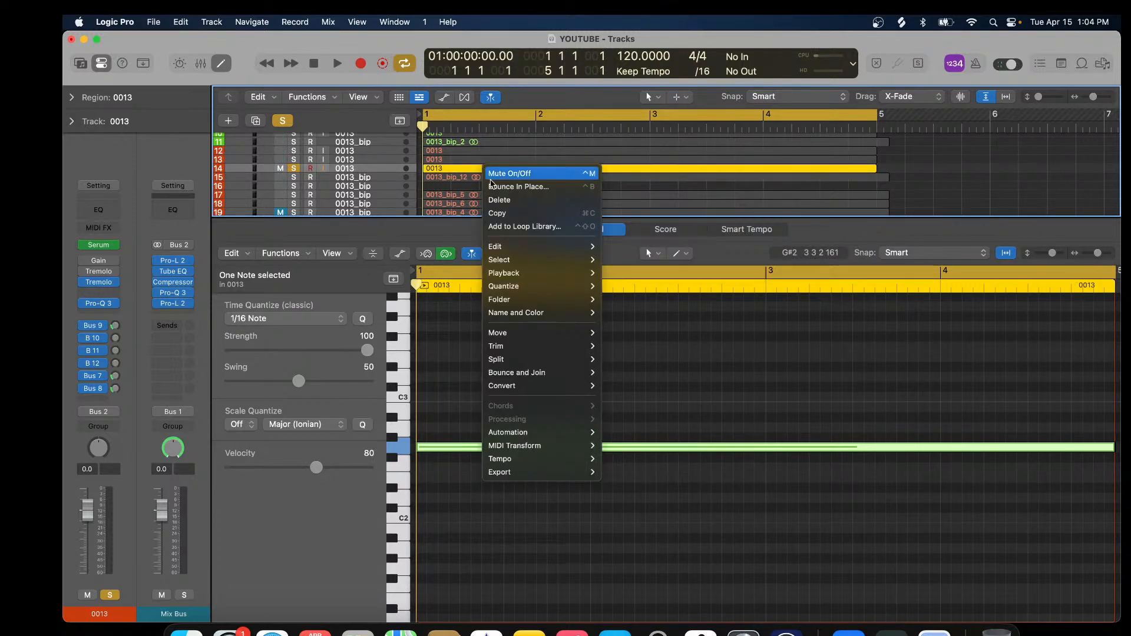
{"action": "left_click", "coordinate": [494, 187]}
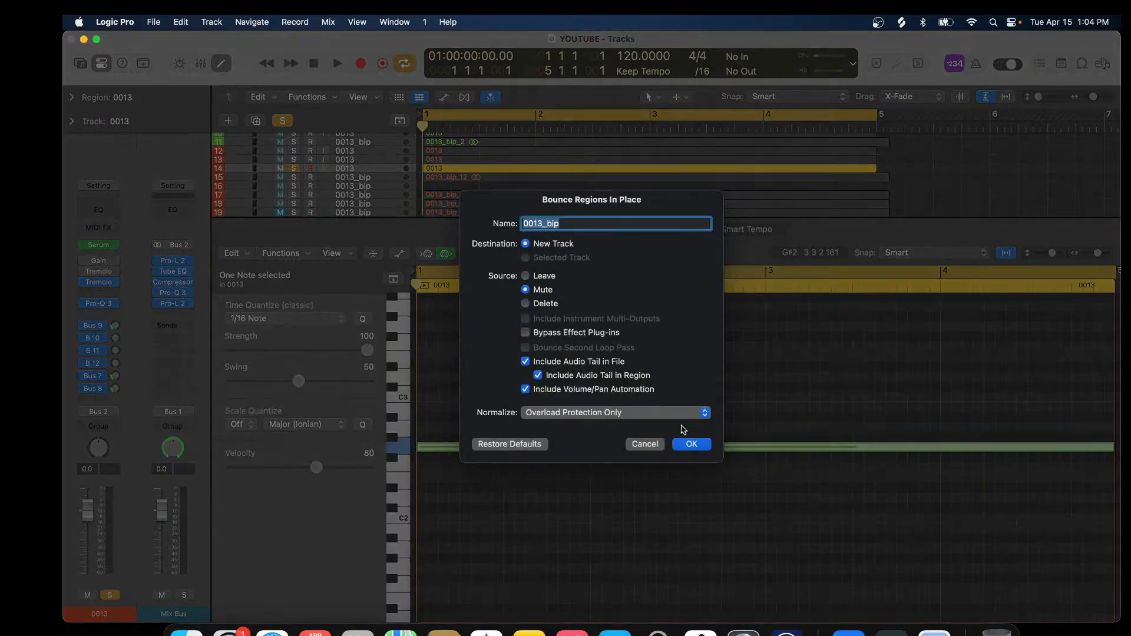
{"action": "left_click", "coordinate": [692, 444]}
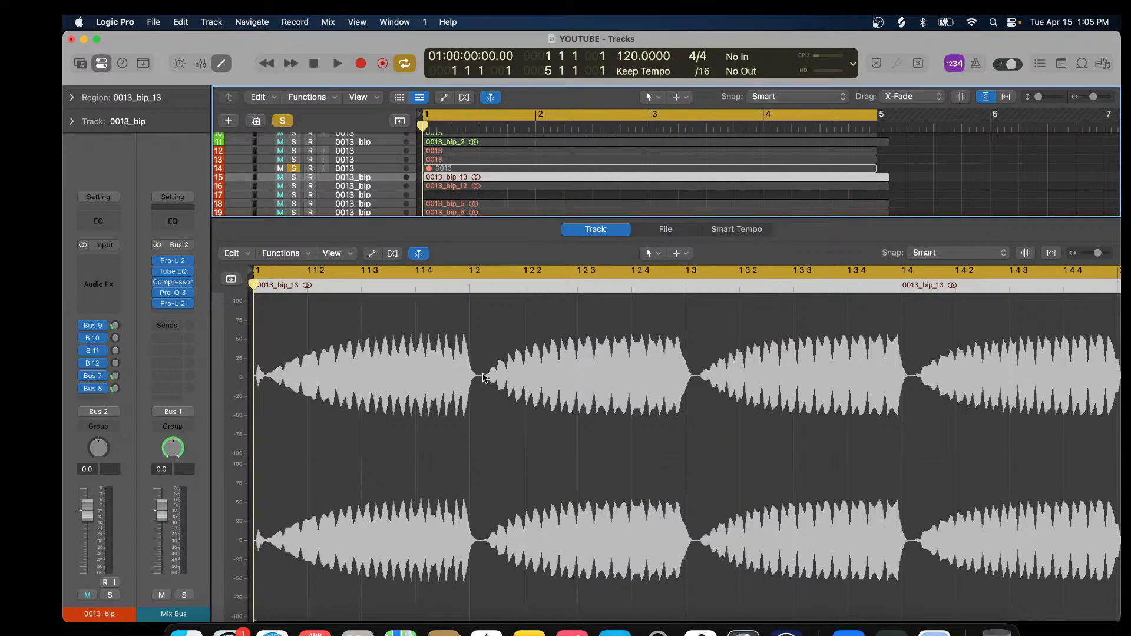
Compare the waveforms of the two newest bounces on tracks 15 and 16, and unmute the track 14 region.
{"action": "left_click", "coordinate": [496, 188]}
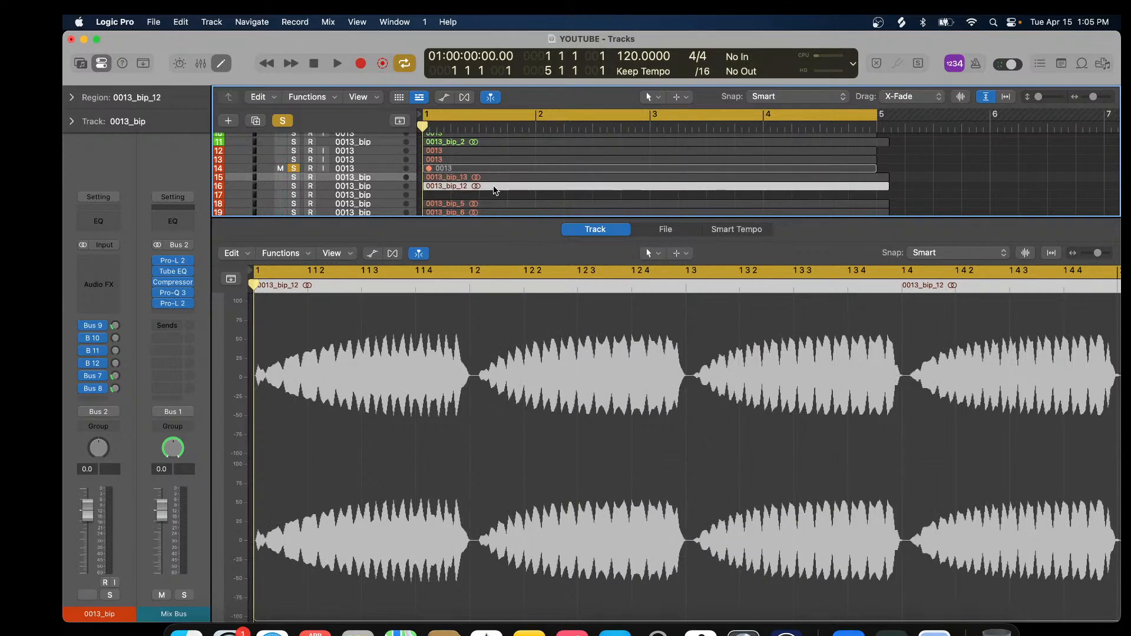
{"action": "left_click", "coordinate": [495, 179]}
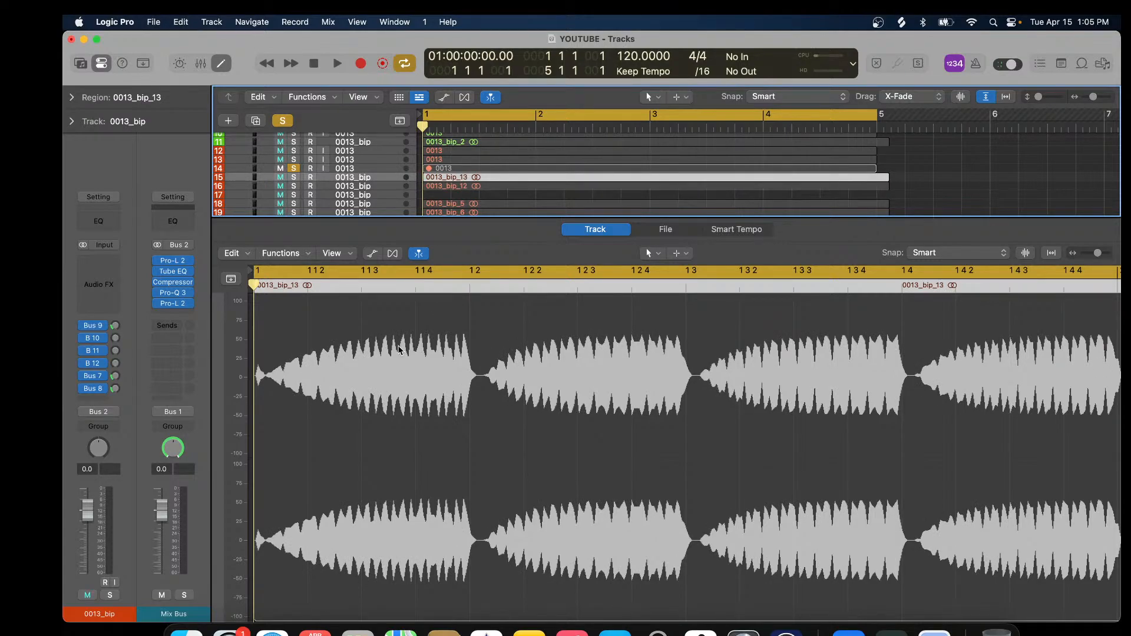
{"action": "left_click", "coordinate": [442, 170]}
{"action": "left_click", "coordinate": [388, 169]}
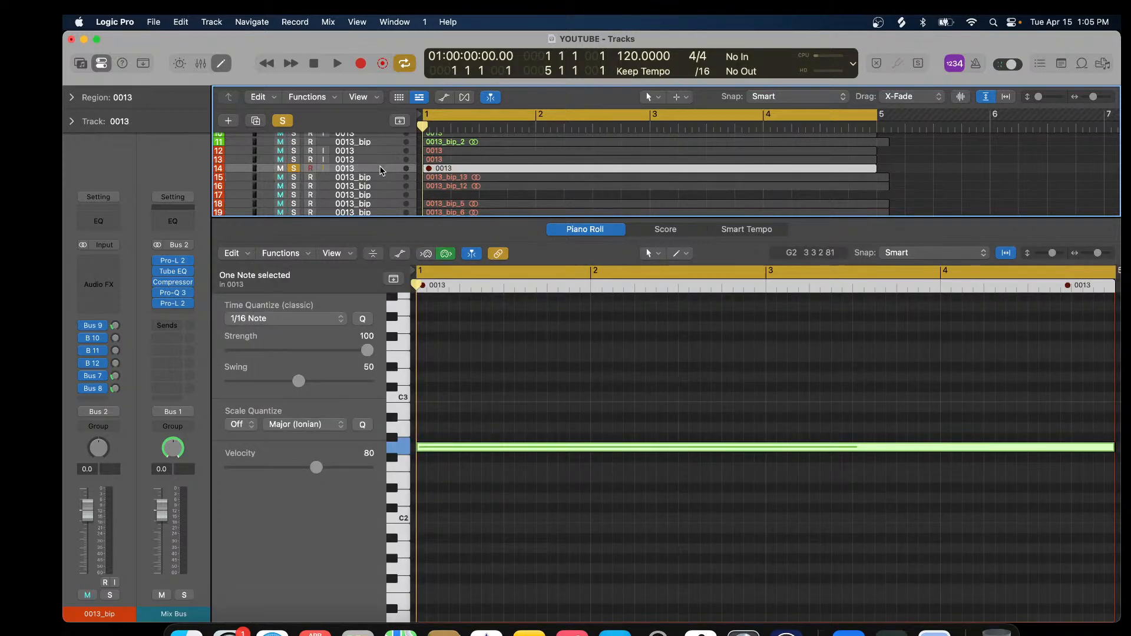
{"action": "right_click", "coordinate": [457, 170]}
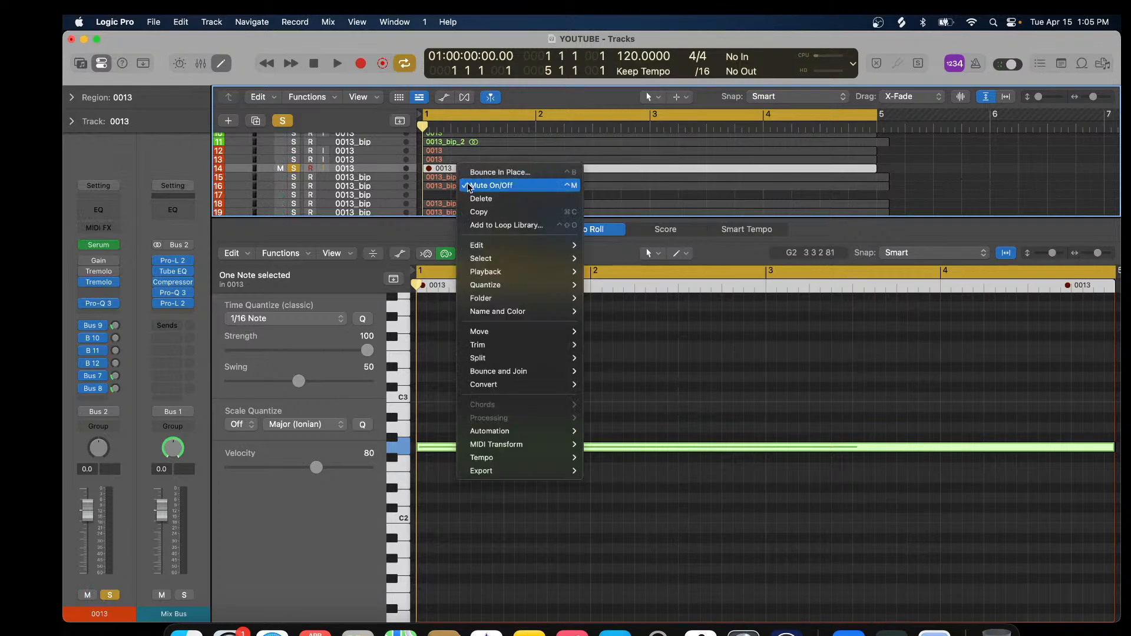
{"action": "left_click", "coordinate": [469, 186]}
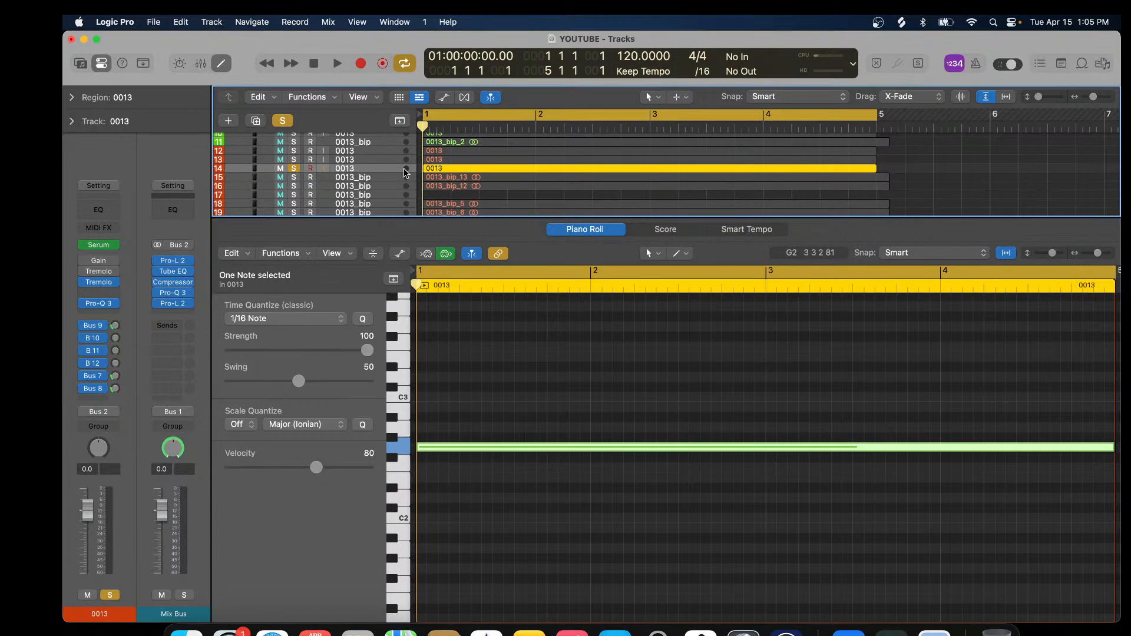
Reopen the active Tremolo on track 14, nudge its smoothing and return it to 40 %, and close the plugin.
{"action": "left_click", "coordinate": [95, 285]}
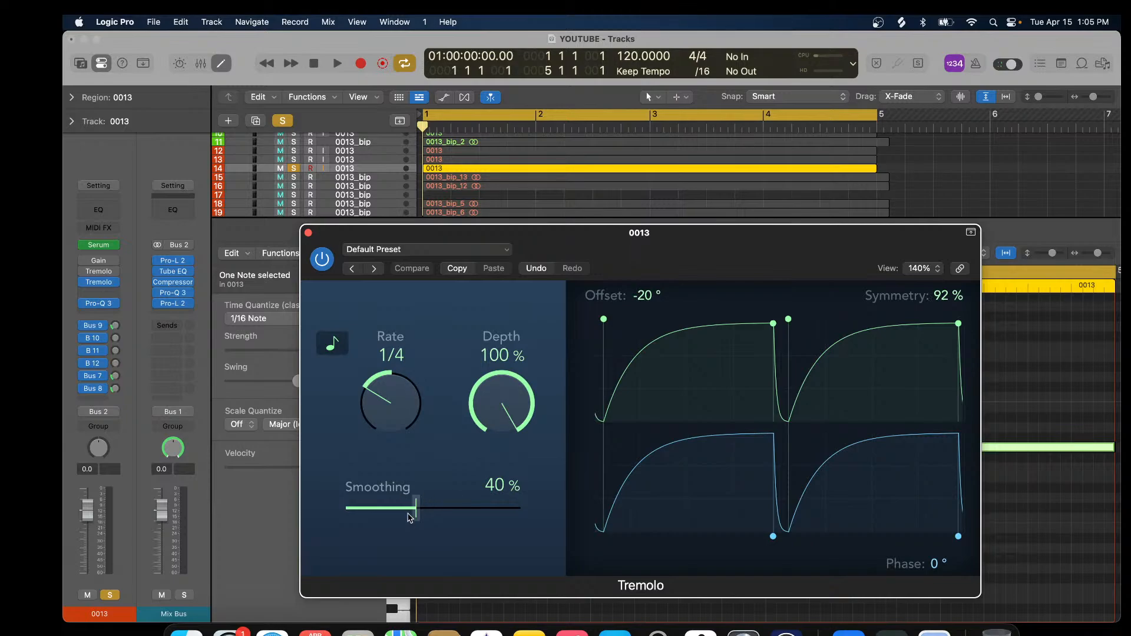
{"action": "left_click_drag", "start_coordinate": [416, 515], "coordinate": [417, 515]}
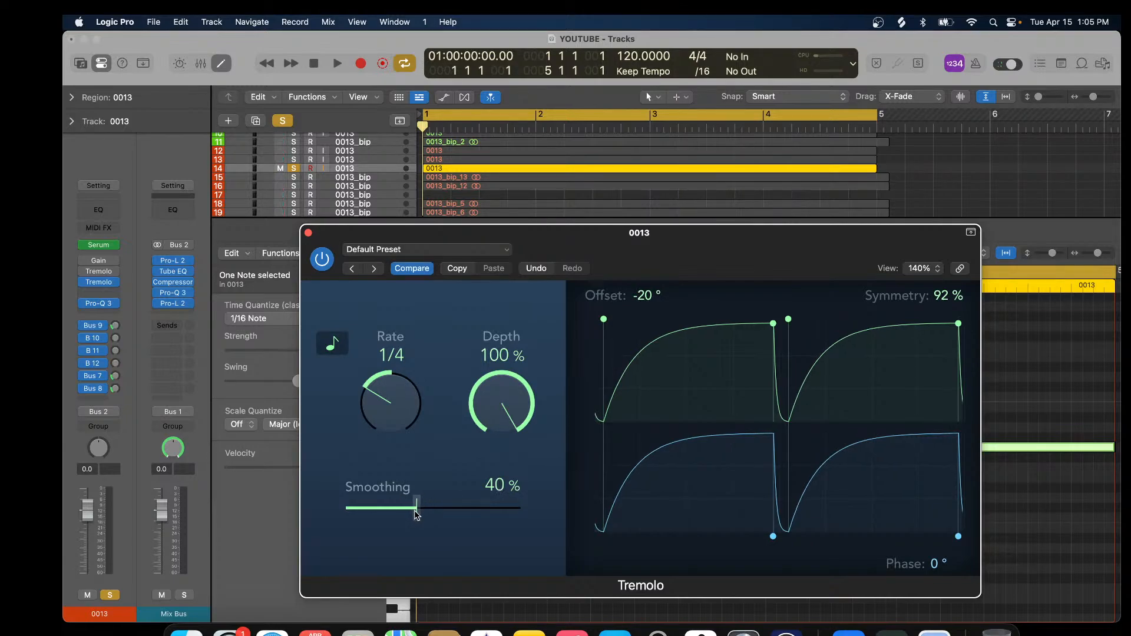
{"action": "mouse_move", "coordinate": [417, 515]}
{"action": "left_mouse_down"}
{"action": "mouse_move", "coordinate": [456, 514]}
{"action": "mouse_move", "coordinate": [370, 513]}
{"action": "mouse_move", "coordinate": [483, 526]}
{"action": "mouse_move", "coordinate": [406, 518]}
{"action": "mouse_move", "coordinate": [415, 519]}
{"action": "left_mouse_up"}
{"action": "left_click", "coordinate": [308, 234]}
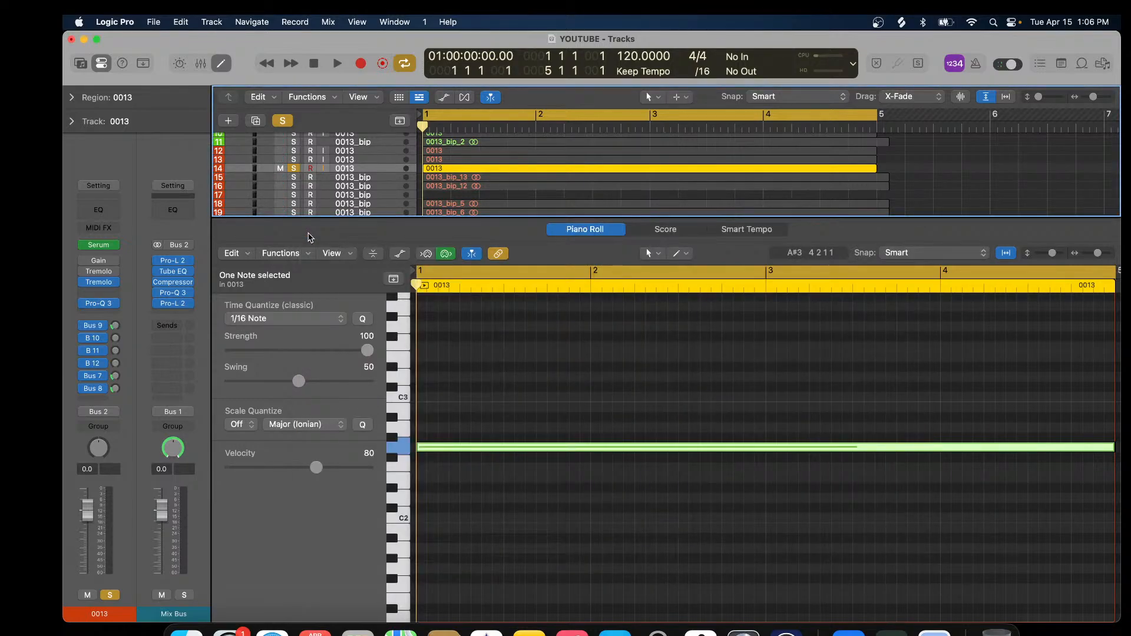
Switch the active Tremolo on track 14 from stereo to Dual Mono and open it.
{"action": "left_click", "coordinate": [116, 286]}
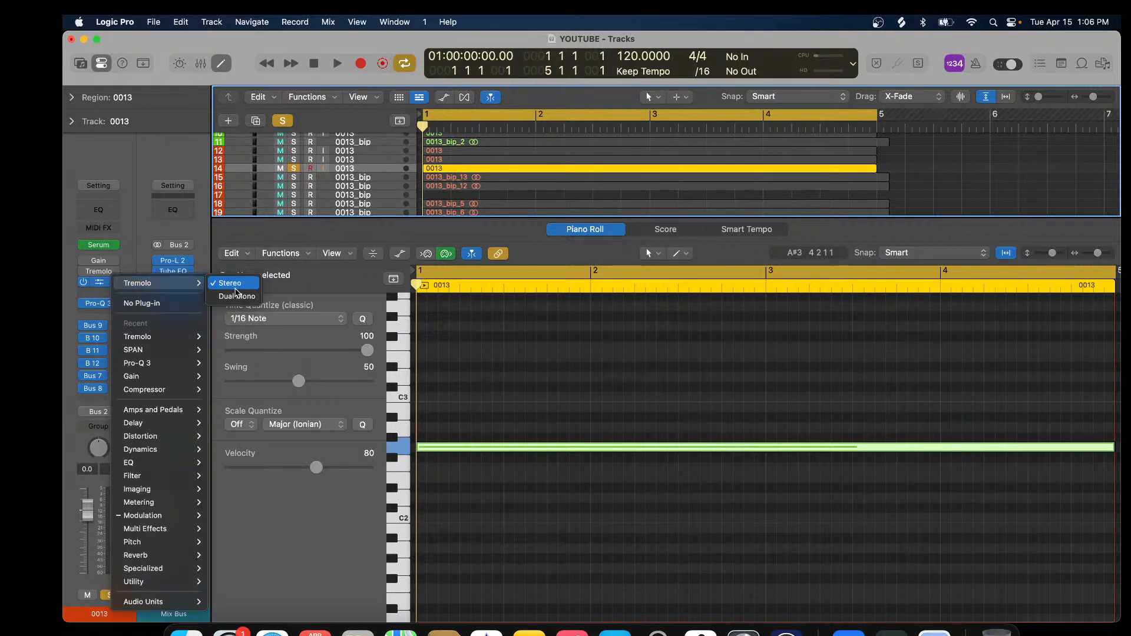
{"action": "left_click", "coordinate": [236, 295]}
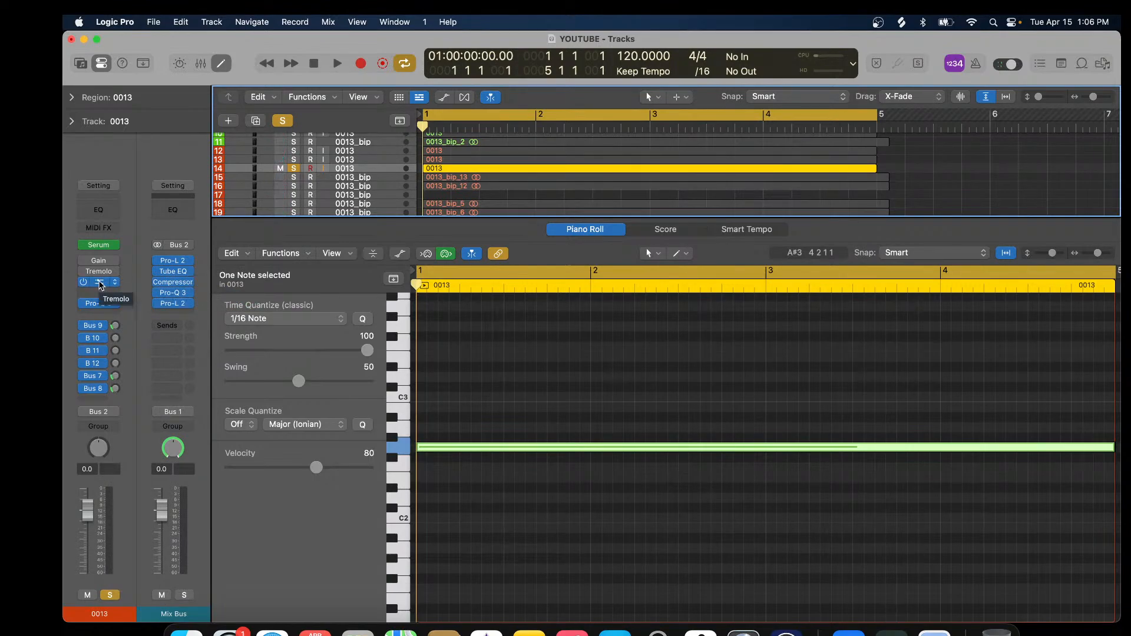
{"action": "left_click", "coordinate": [100, 285]}
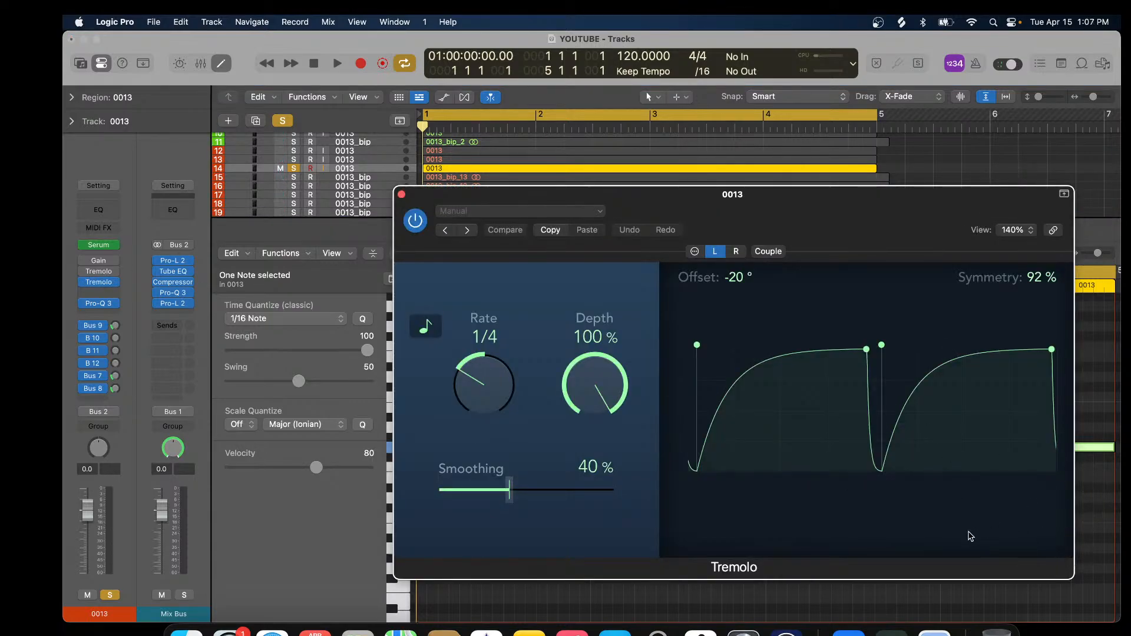
{"action": "left_click", "coordinate": [694, 252]}
{"action": "left_click", "coordinate": [470, 396]}
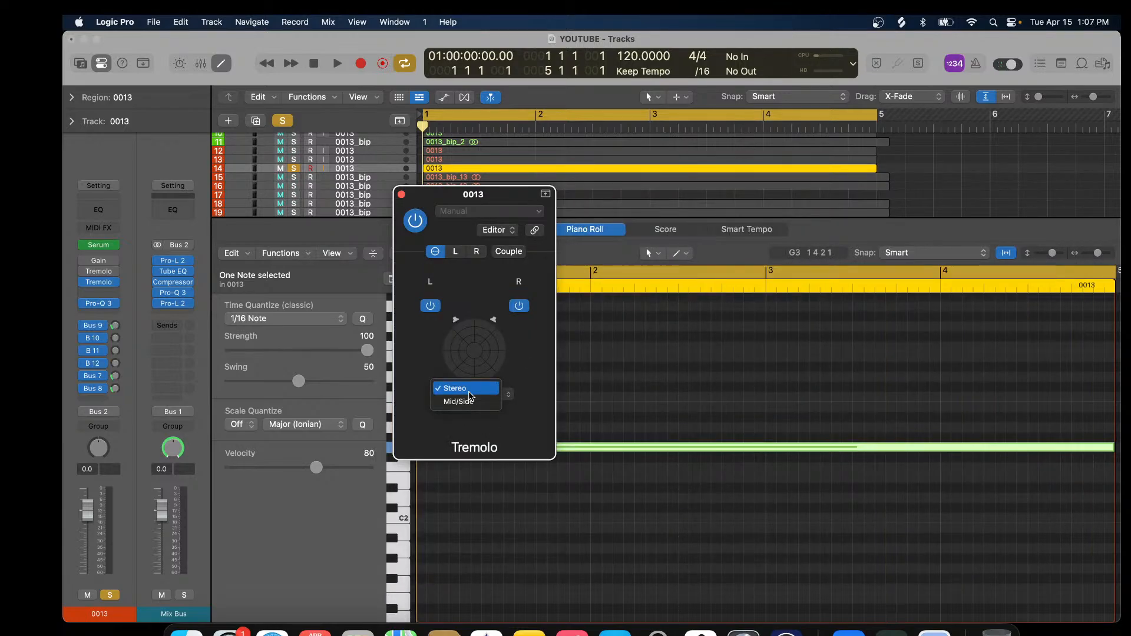
{"action": "left_click", "coordinate": [467, 400]}
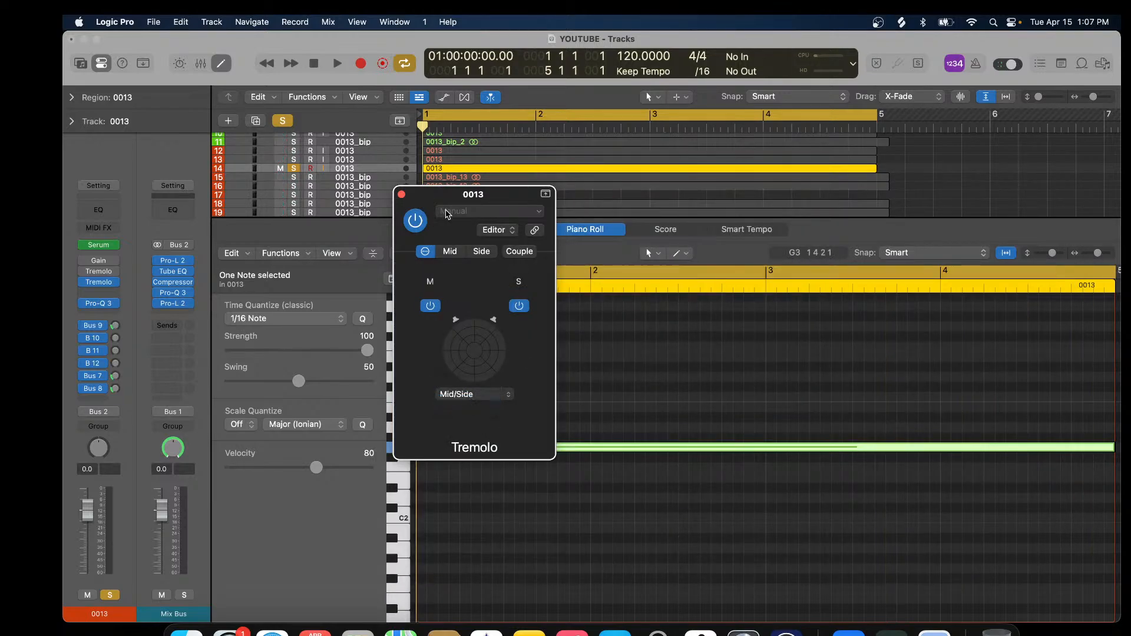
{"action": "left_click", "coordinate": [449, 254]}
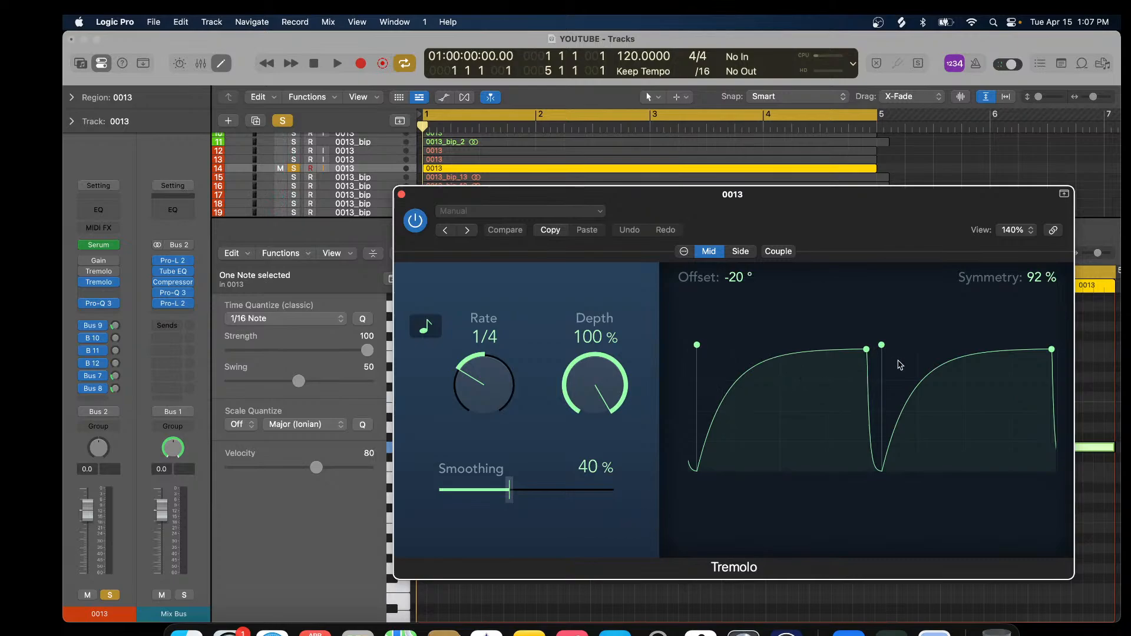
{"action": "mouse_move", "coordinate": [882, 346]}
{"action": "left_mouse_down"}
{"action": "mouse_move", "coordinate": [854, 348]}
{"action": "mouse_move", "coordinate": [885, 346]}
{"action": "left_mouse_up"}
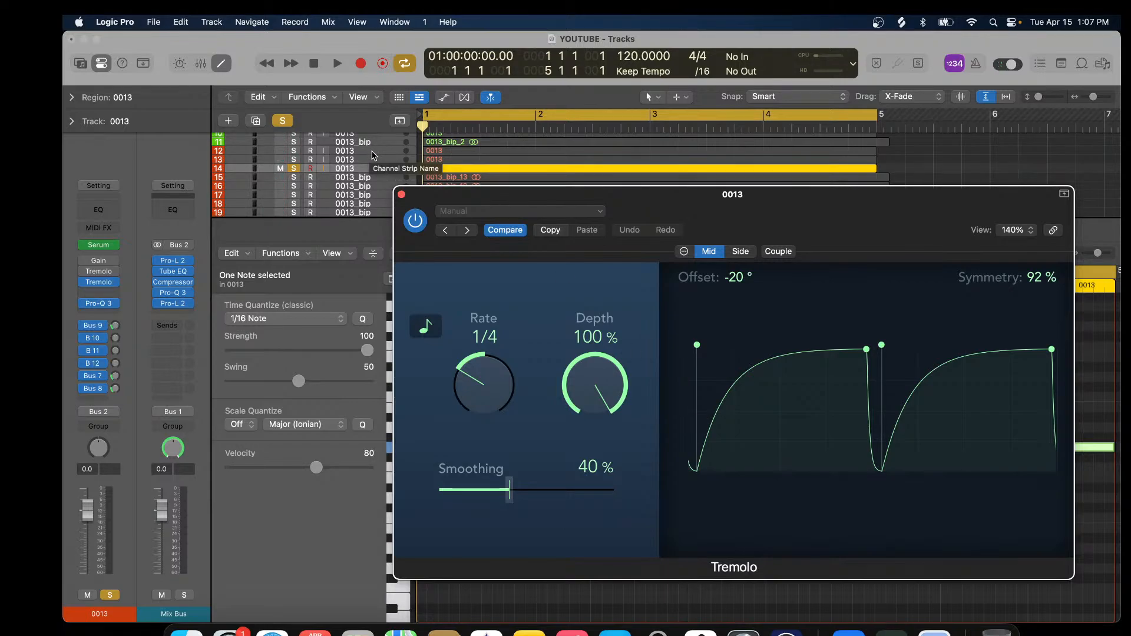
Open the STFU plugin on track 10 to review its volume envelope, and close it.
{"action": "scroll", "coordinate": [370, 155], "scroll_direction": "up", "scroll_amount": 2}
{"action": "left_click", "coordinate": [376, 169]}
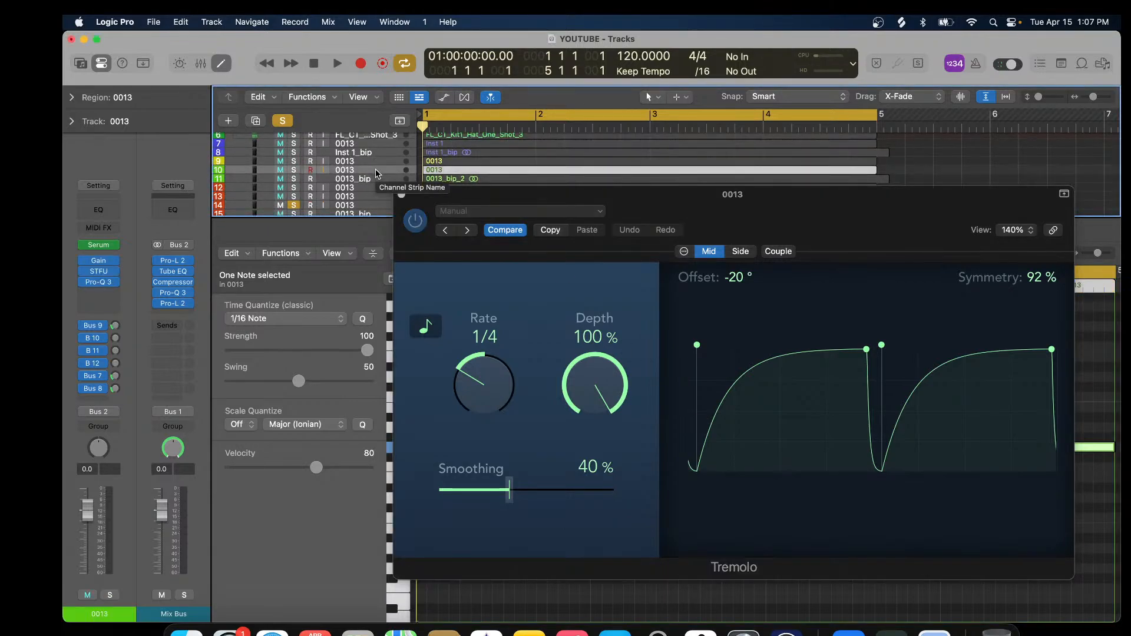
{"action": "left_click", "coordinate": [102, 273]}
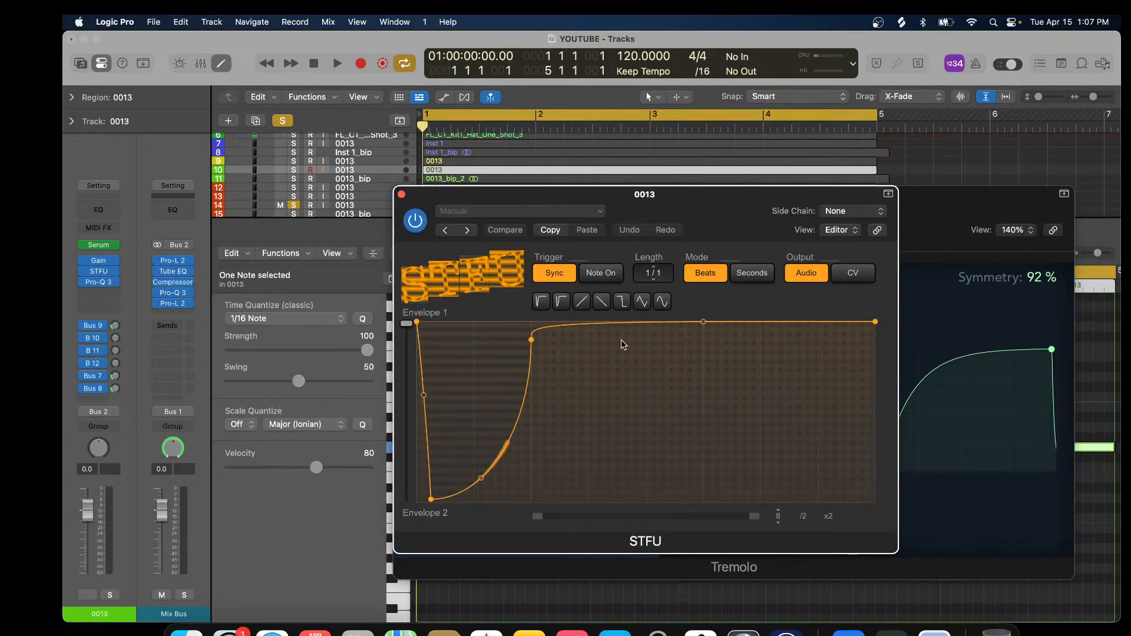
{"action": "left_click", "coordinate": [402, 194]}
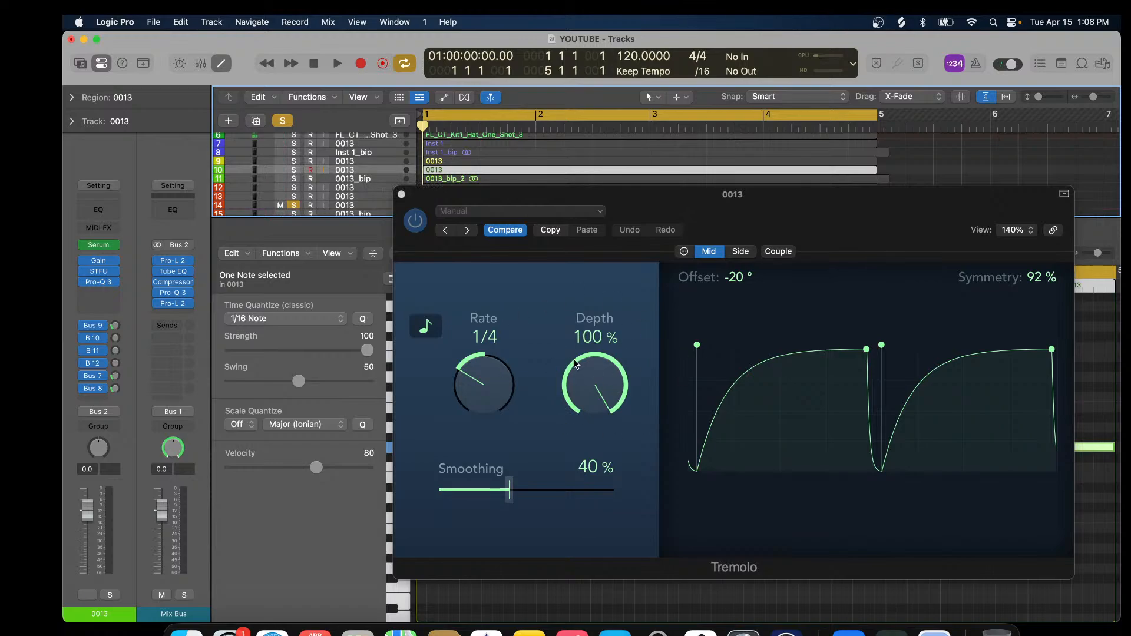
Close the Tremolo window and select track 14 again.
{"action": "left_click", "coordinate": [402, 195]}
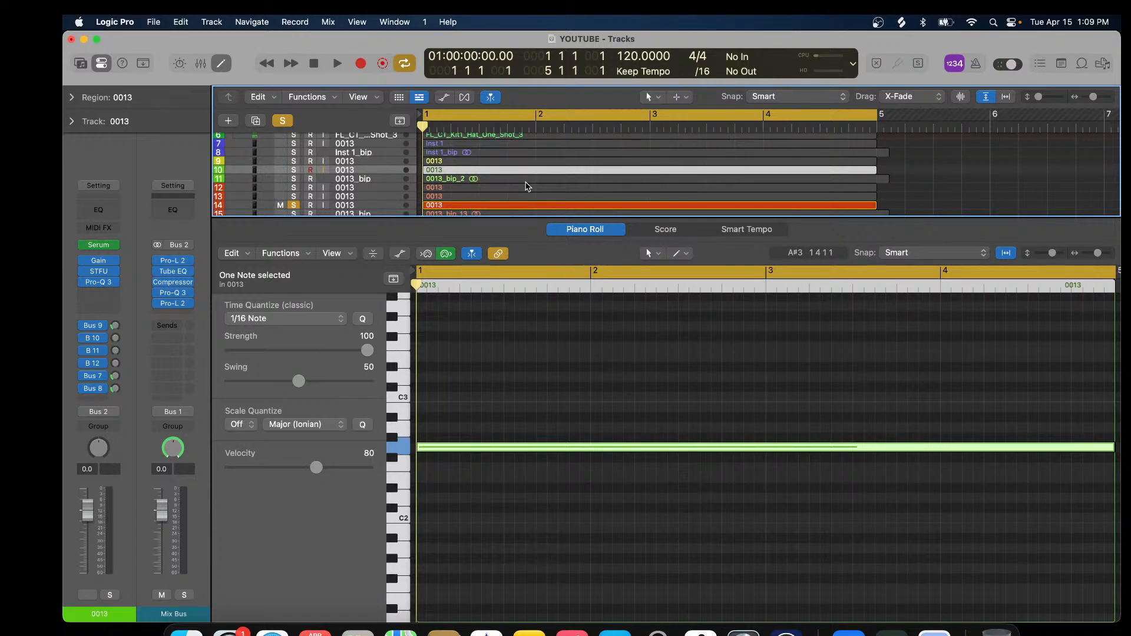
{"action": "scroll", "coordinate": [527, 187], "scroll_direction": "down", "scroll_amount": 3}
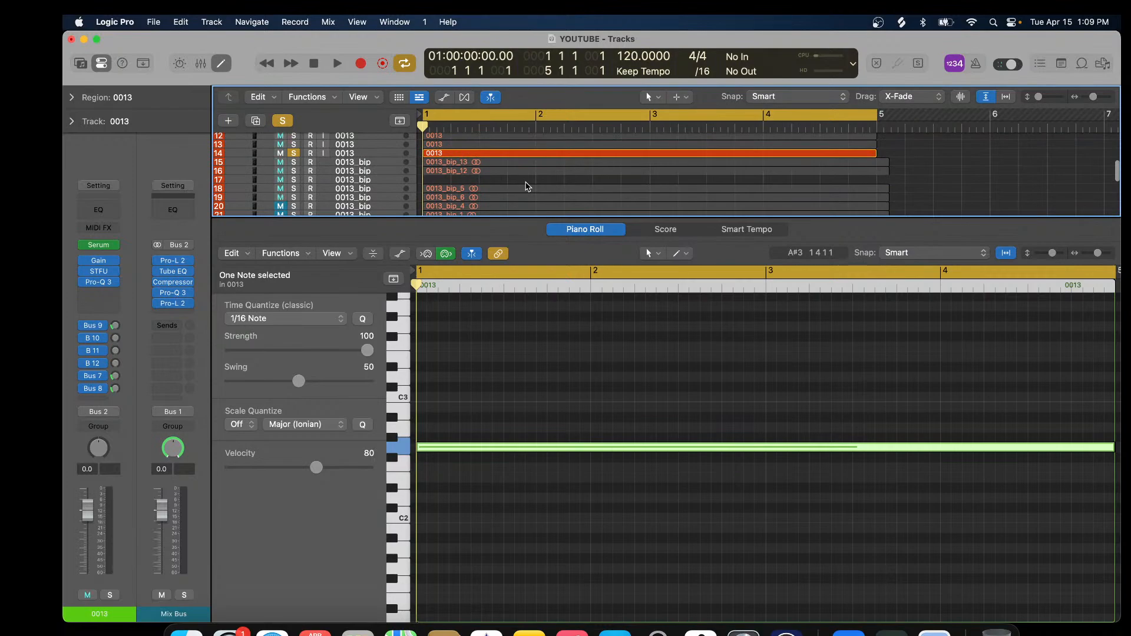
{"action": "key", "text": "ctrl+s"}
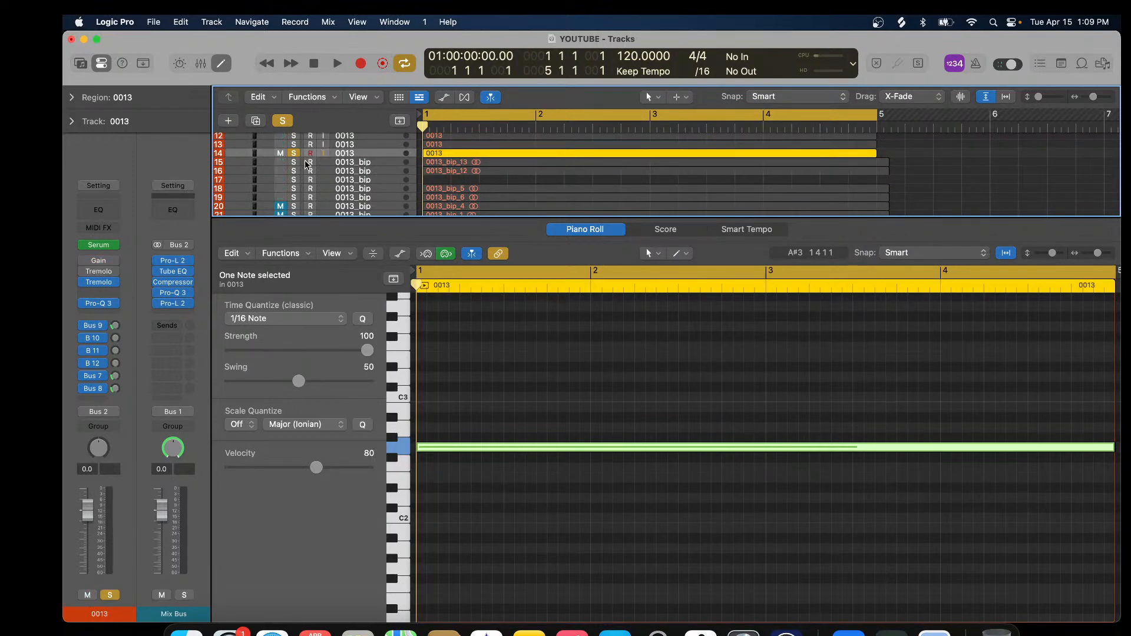
Audition track 14 with its active Mid/Side Tremolo, bypass that Tremolo during playback and stop.
{"action": "left_click", "coordinate": [338, 66]}
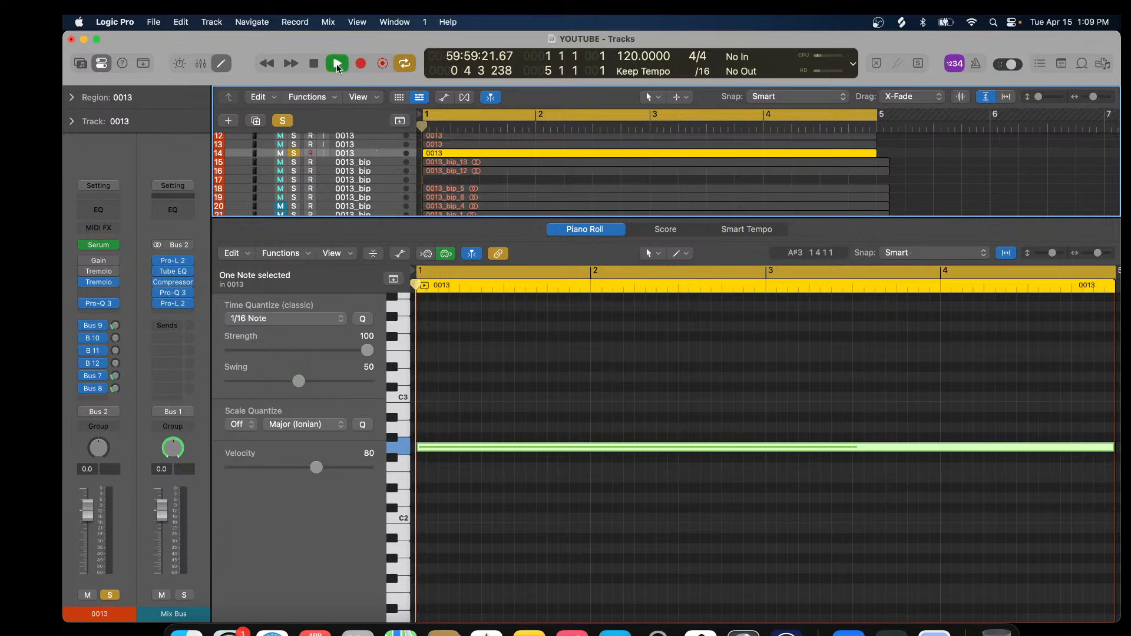
{"action": "left_click", "coordinate": [99, 284]}
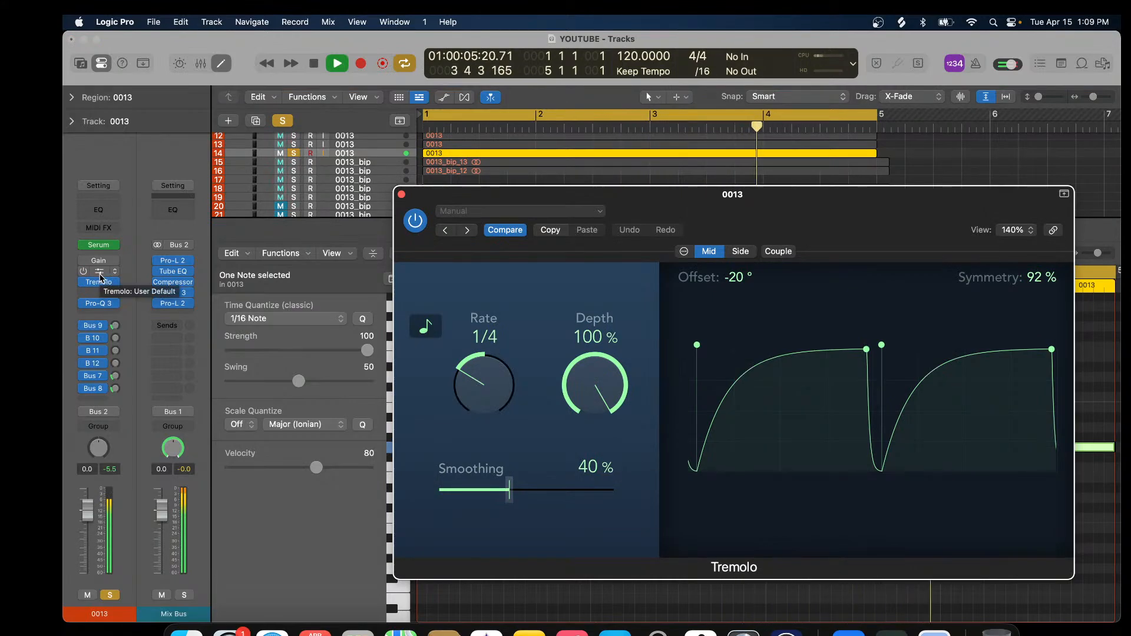
{"action": "left_click", "coordinate": [83, 283]}
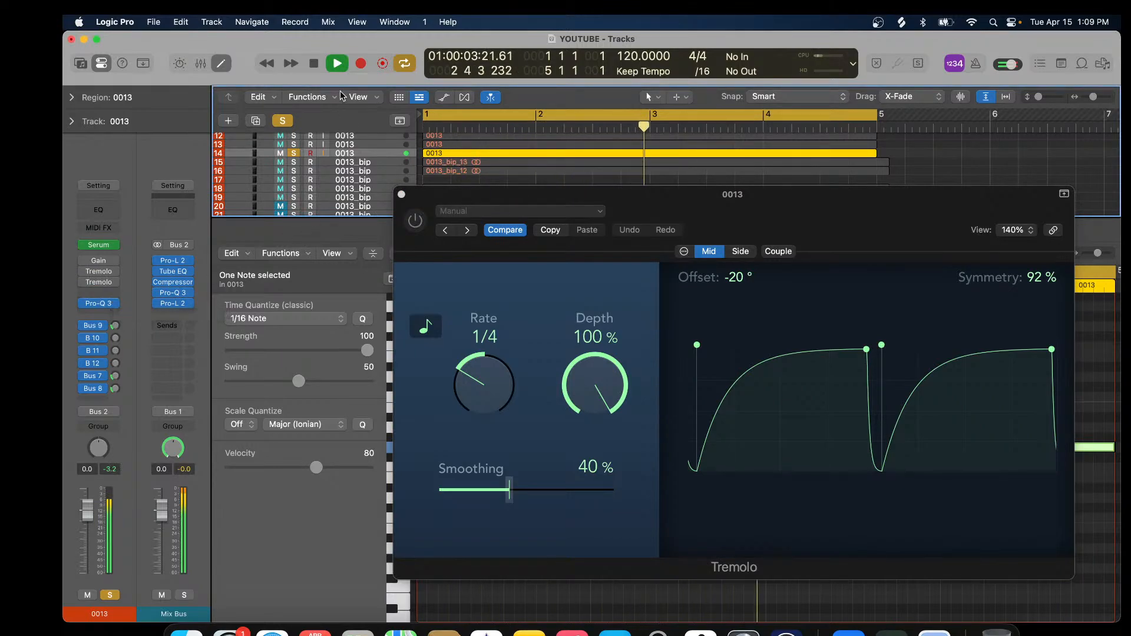
{"action": "left_click", "coordinate": [314, 64]}
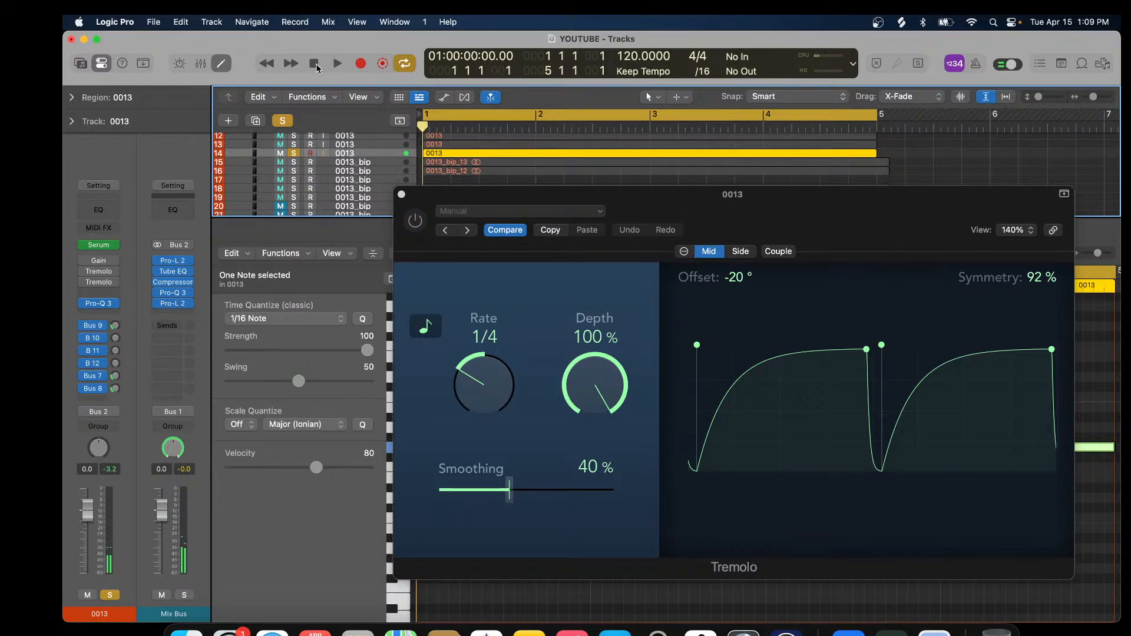
Open Serum on track 14 to review its oscillators and FX page, and close the plugin.
{"action": "left_click", "coordinate": [100, 246]}
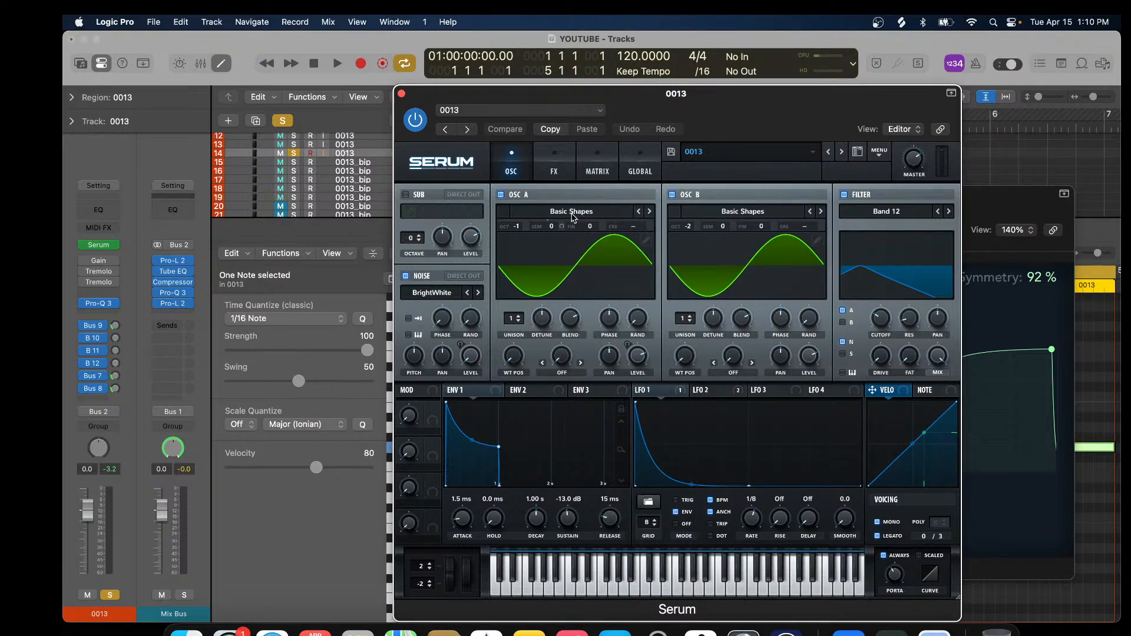
{"action": "left_click", "coordinate": [555, 170]}
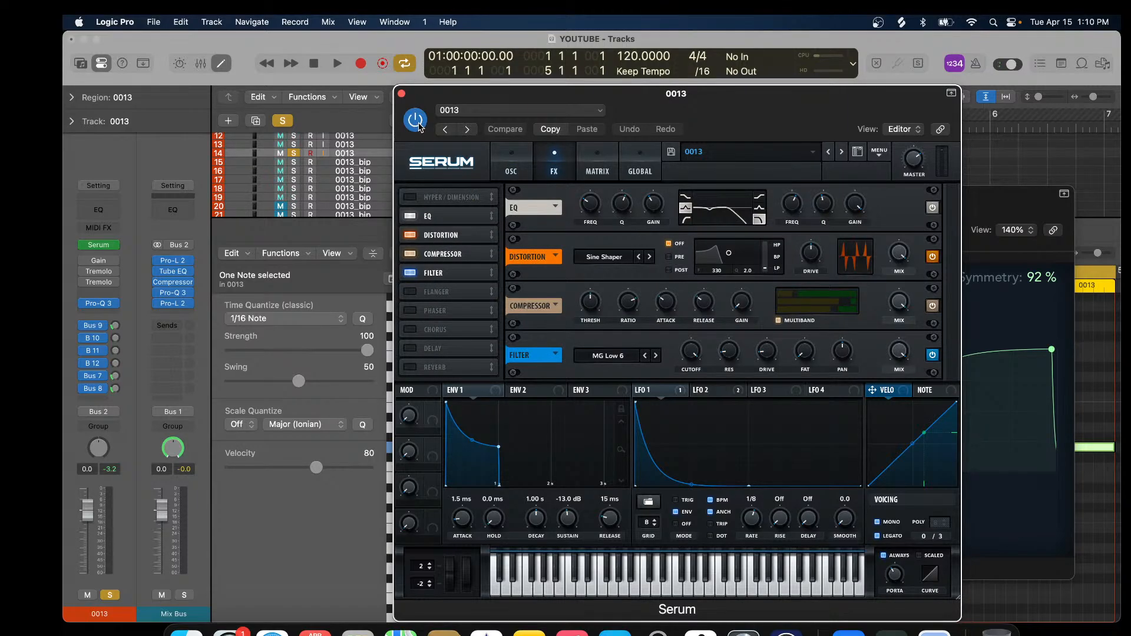
{"action": "left_click", "coordinate": [401, 94]}
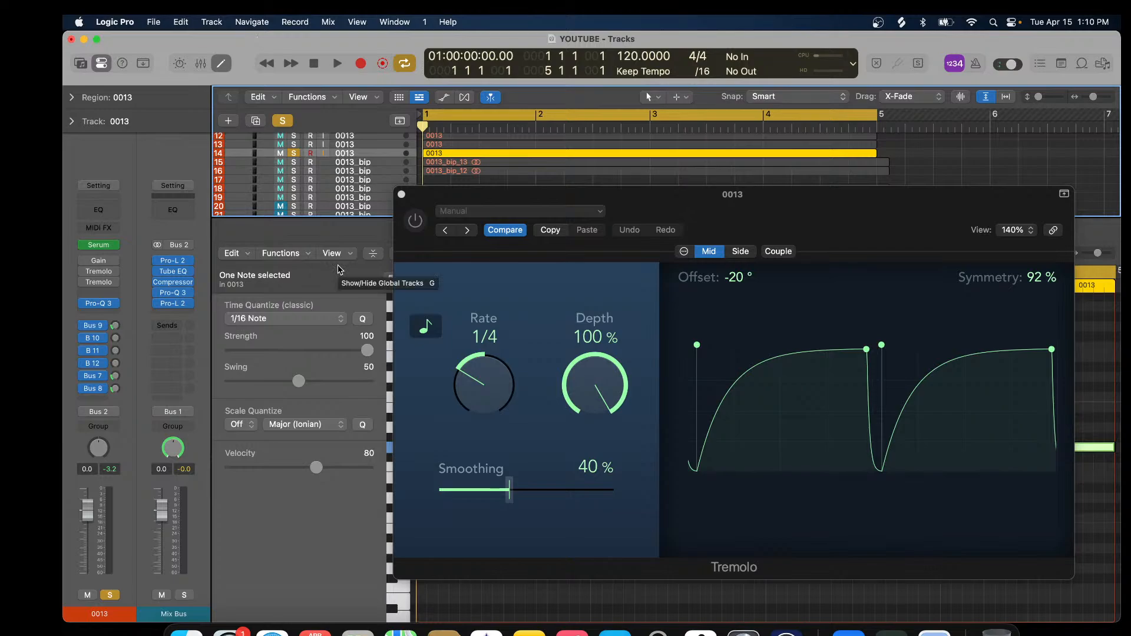
Close the Tremolo window and audition track 14 with both Tremolos bypassed.
{"action": "left_click", "coordinate": [401, 195]}
{"action": "left_click", "coordinate": [339, 68]}
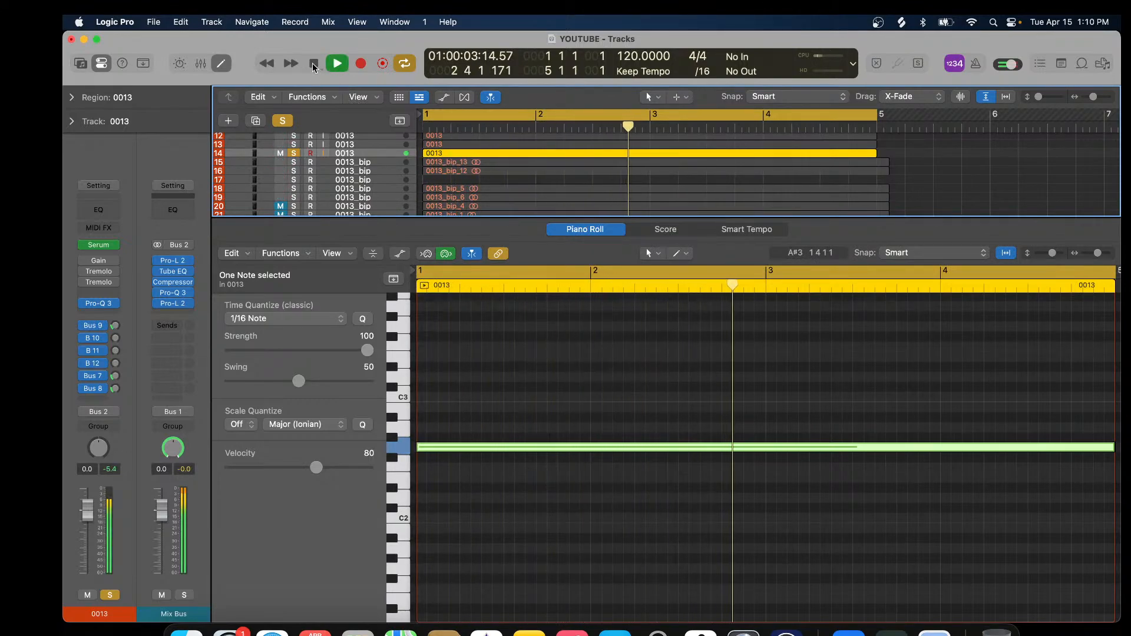
{"action": "left_click", "coordinate": [314, 66]}
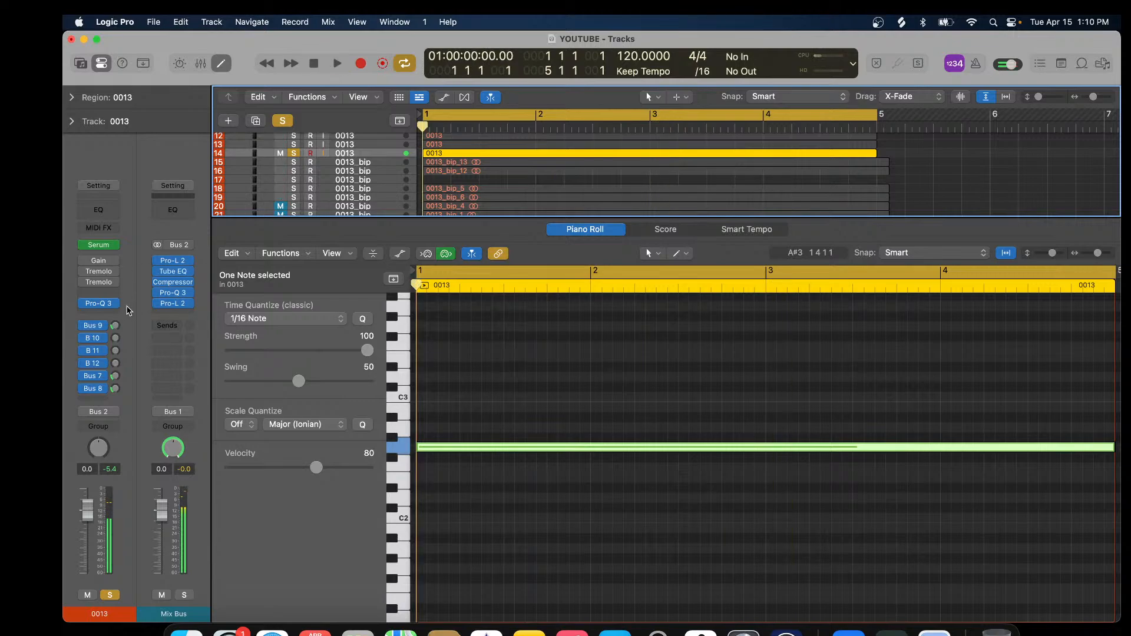
Insert another Tremolo in the empty slot before Pro-Q 3 on track 14 and switch it from Stereo to Dual Mono.
{"action": "left_click", "coordinate": [114, 294]}
{"action": "mouse_move", "coordinate": [120, 333]}
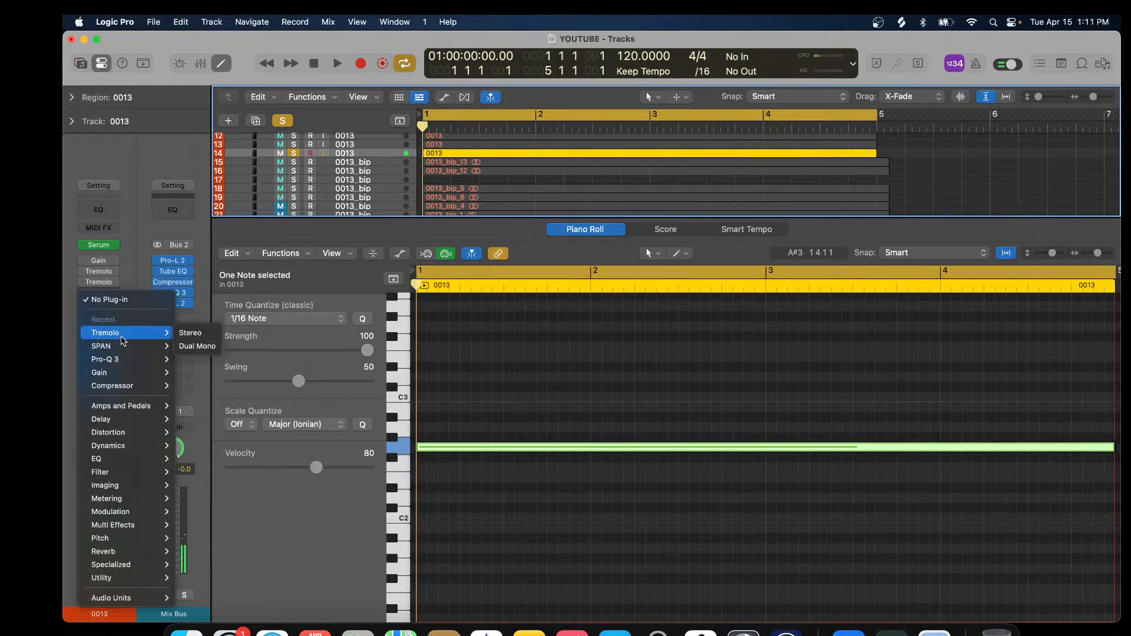
{"action": "left_click", "coordinate": [184, 334]}
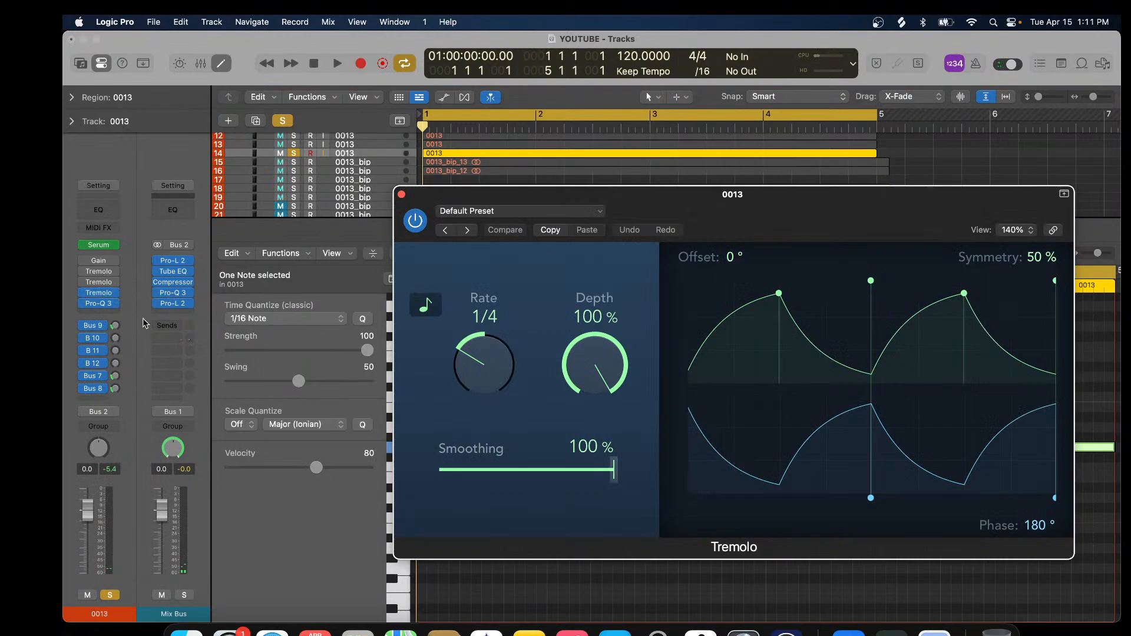
{"action": "left_click", "coordinate": [112, 292]}
{"action": "mouse_move", "coordinate": [149, 291]}
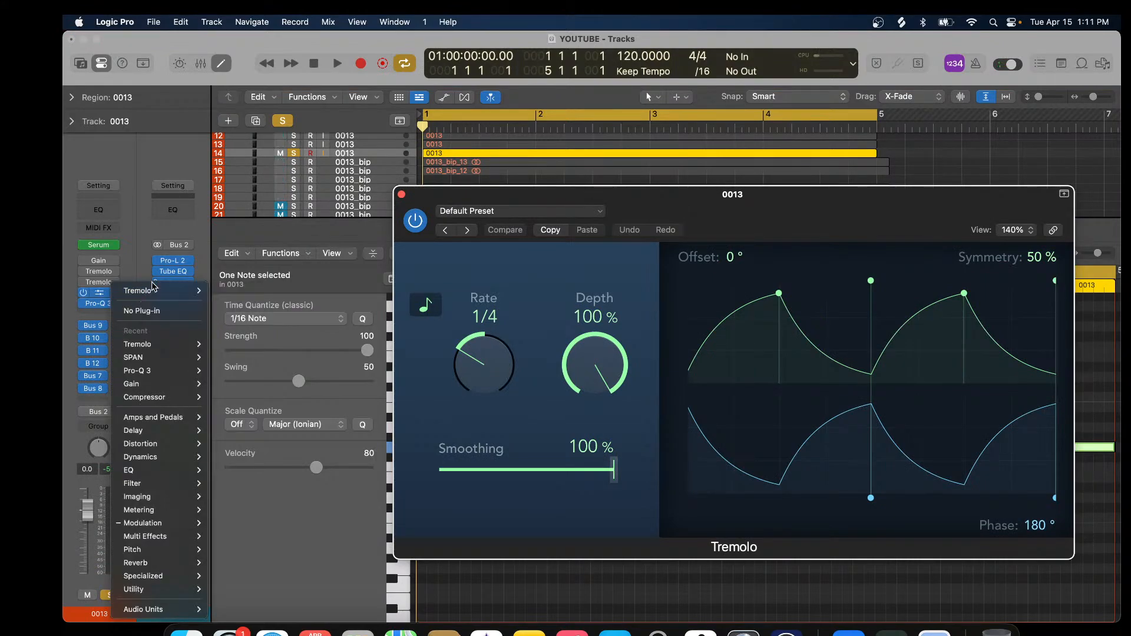
{"action": "left_click", "coordinate": [237, 303]}
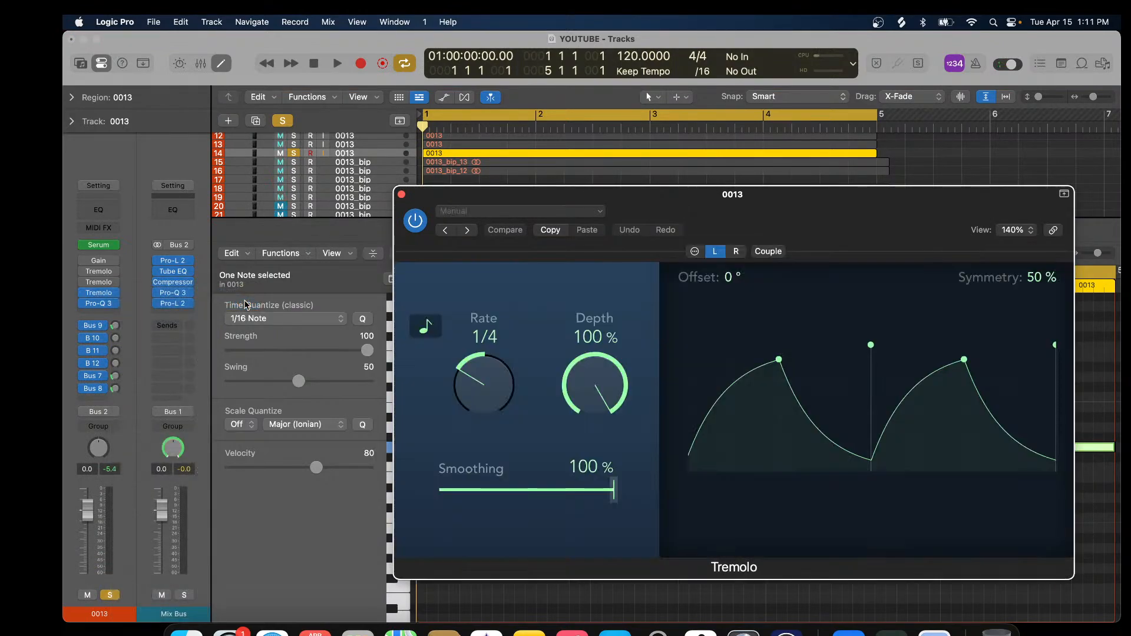
{"action": "left_click", "coordinate": [694, 251]}
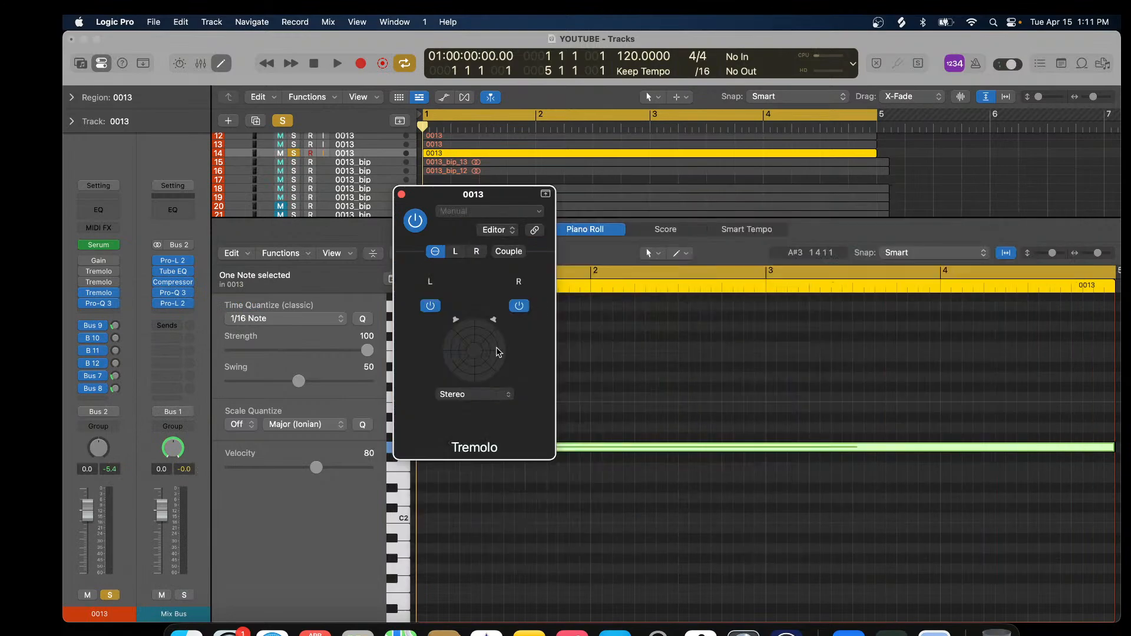
{"action": "left_click", "coordinate": [482, 391]}
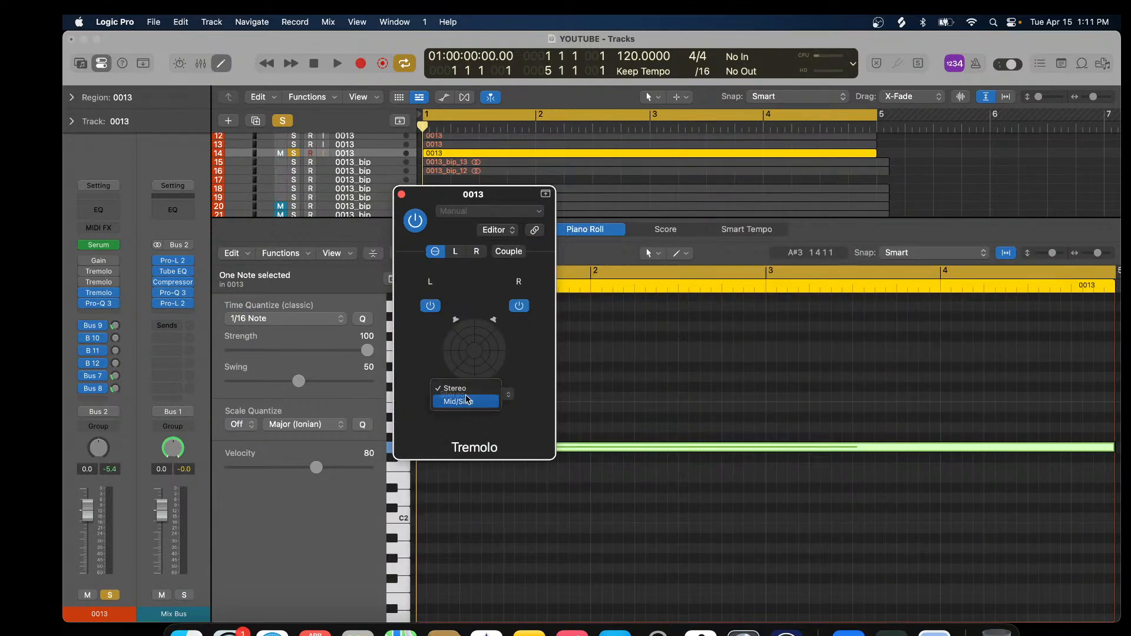
{"action": "left_click", "coordinate": [472, 402]}
{"action": "left_click", "coordinate": [454, 251]}
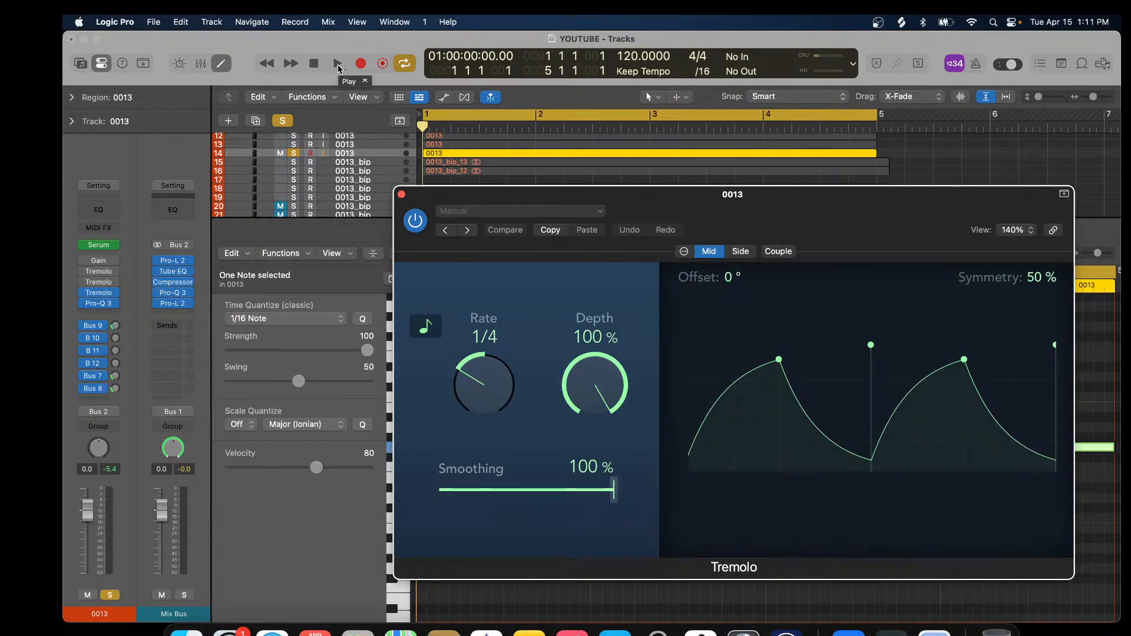
Audition track 14 with the new Tremolo active and with it bypassed.
{"action": "left_click", "coordinate": [338, 64]}
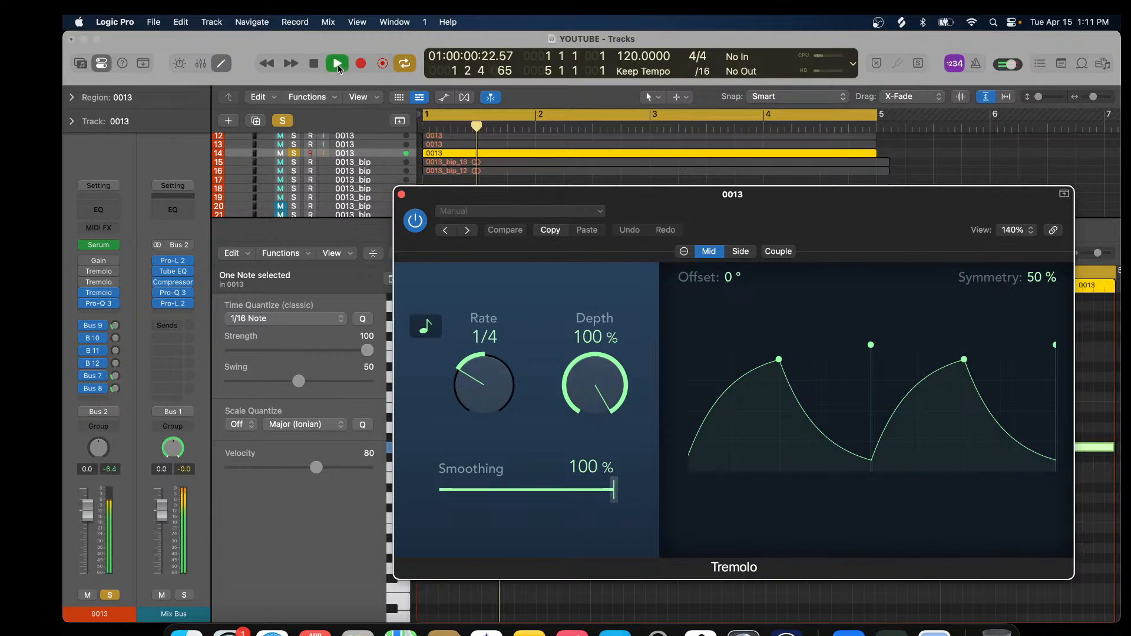
{"action": "key", "text": "space"}
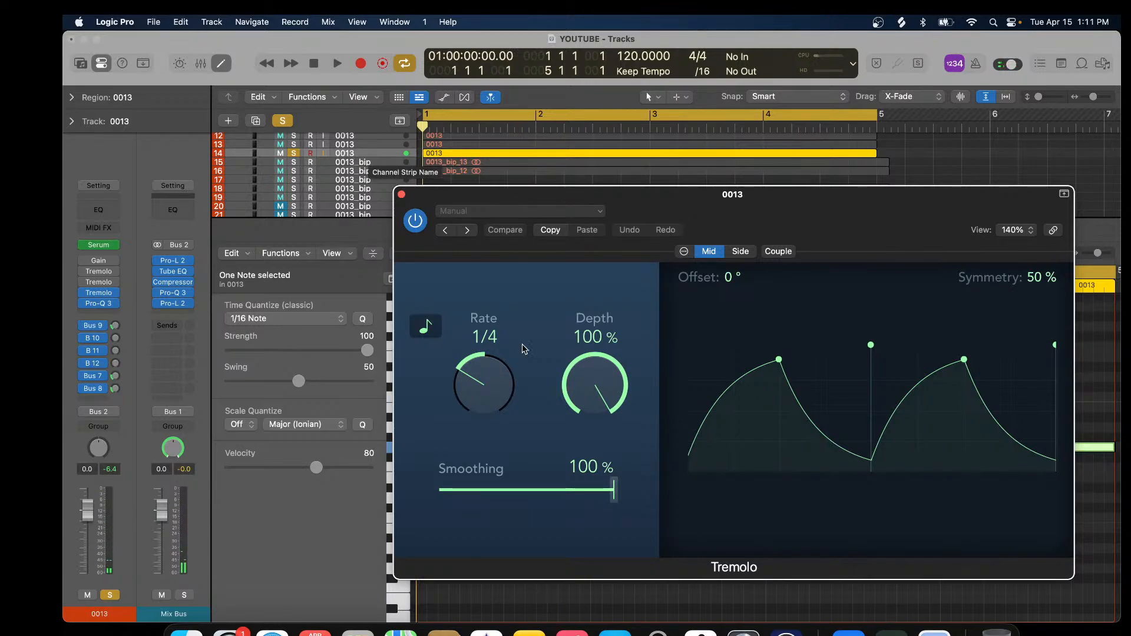
{"action": "left_click", "coordinate": [477, 399]}
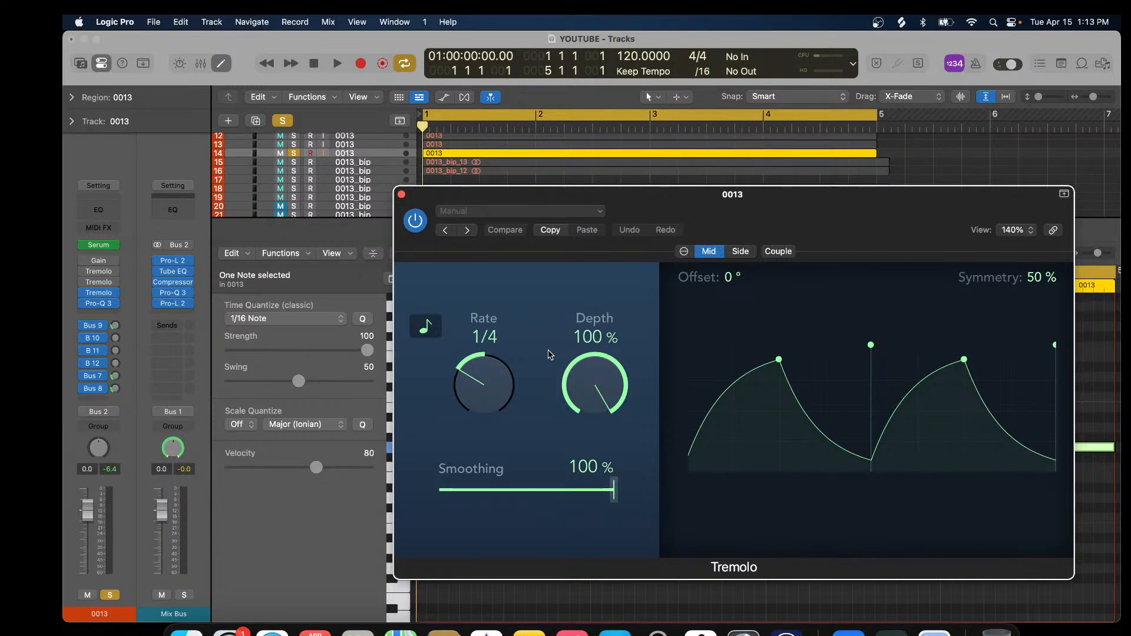
{"action": "left_click", "coordinate": [340, 66]}
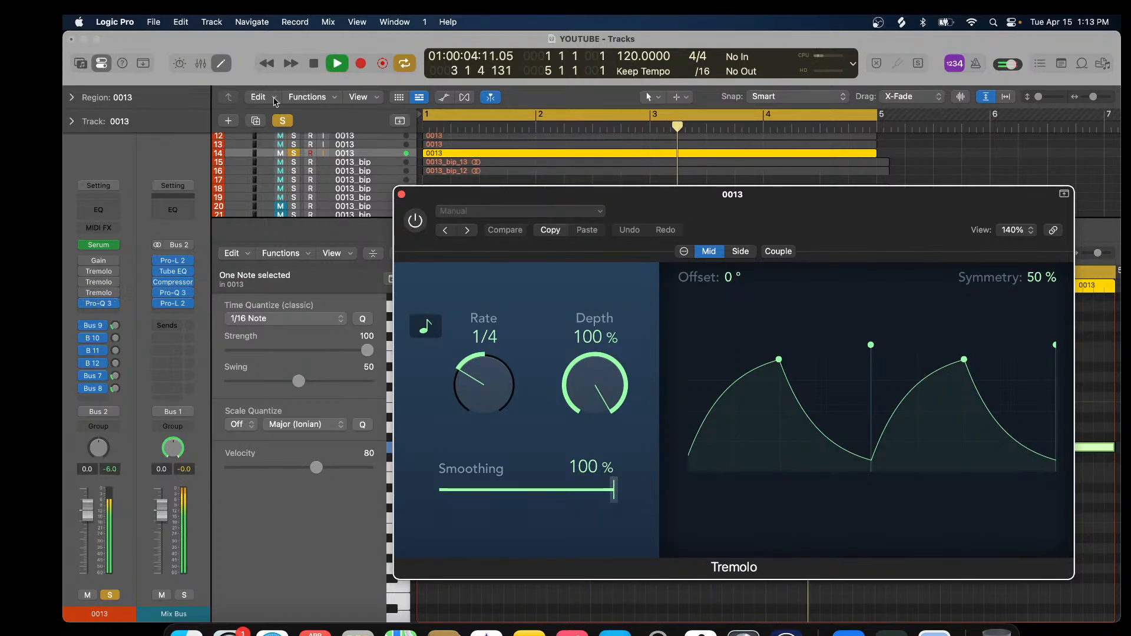
{"action": "left_click", "coordinate": [315, 65]}
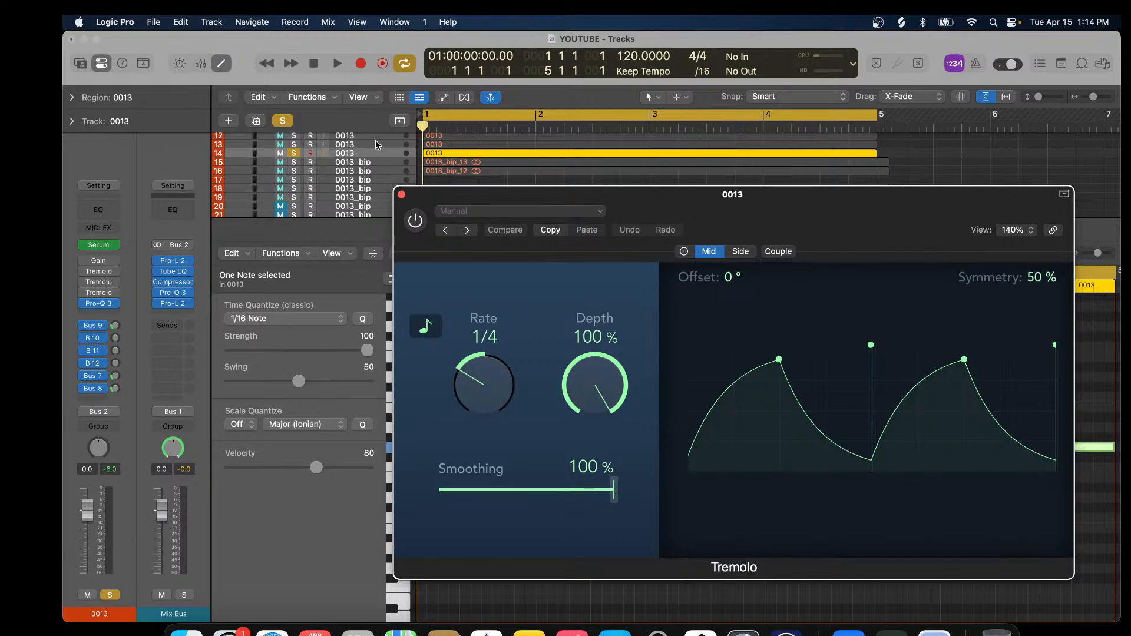
During playback, enable the new Tremolo at a 1/32t rate and sweep its Mid depth to 38% and back to 100%.
{"action": "left_click", "coordinate": [338, 64]}
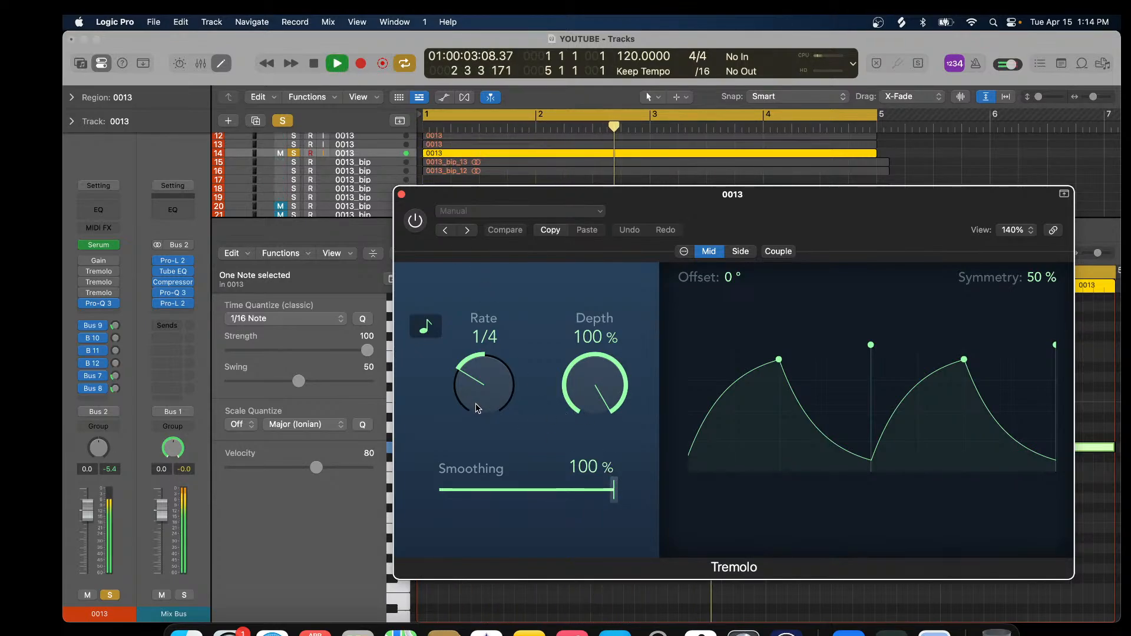
{"action": "left_click_drag", "start_coordinate": [475, 403], "coordinate": [475, 377]}
{"action": "left_click", "coordinate": [416, 221]}
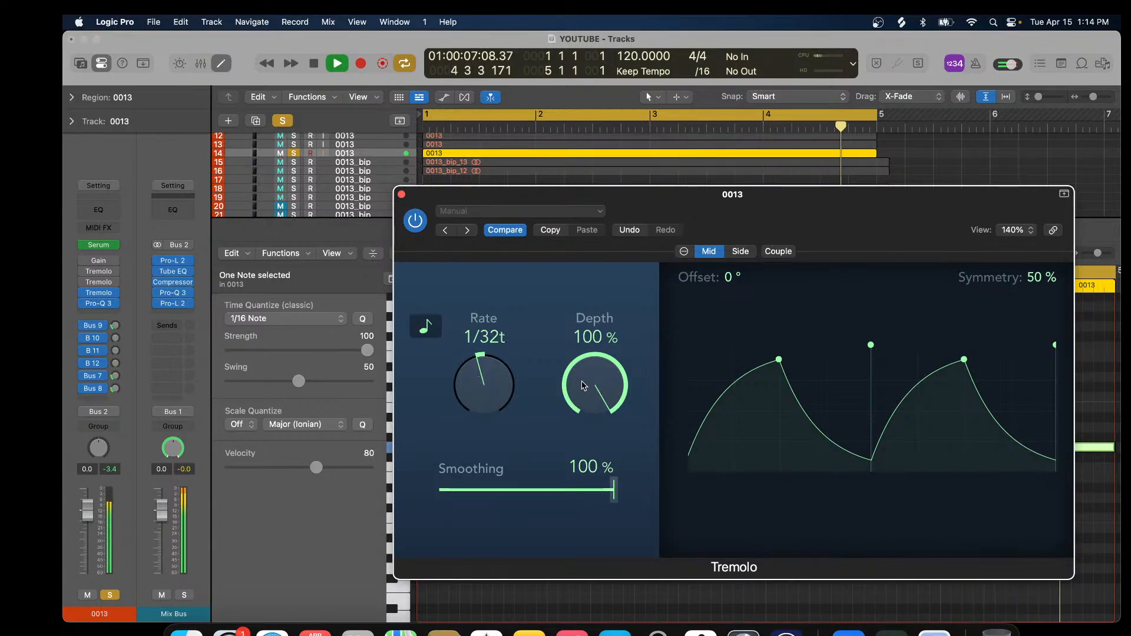
{"action": "left_click_drag", "start_coordinate": [585, 389], "coordinate": [583, 421]}
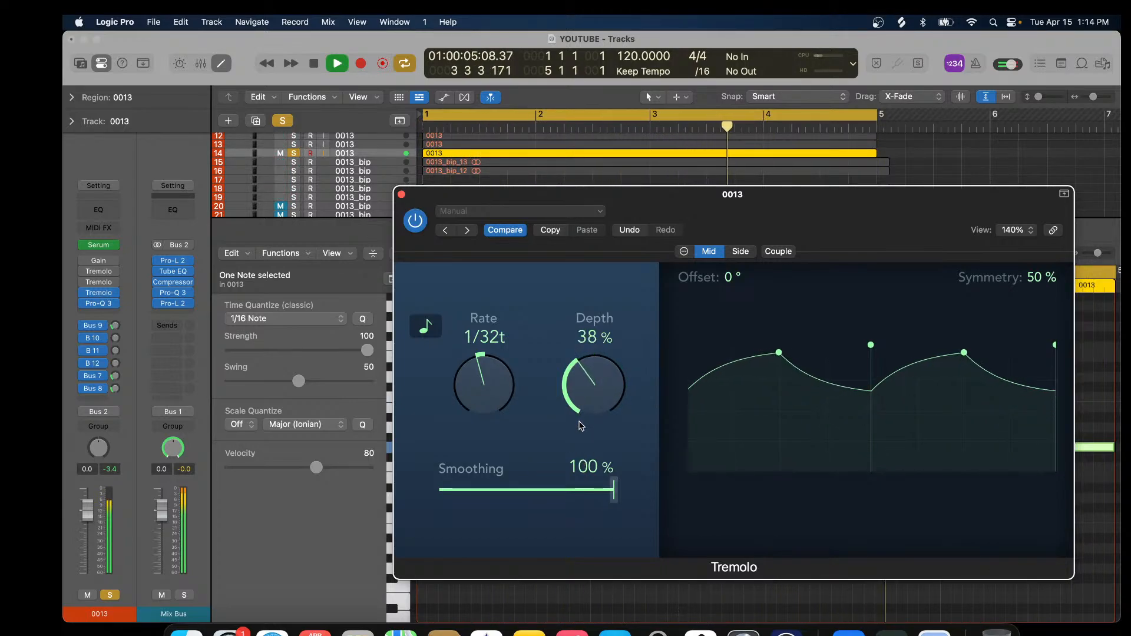
{"action": "left_click_drag", "start_coordinate": [580, 429], "coordinate": [606, 303]}
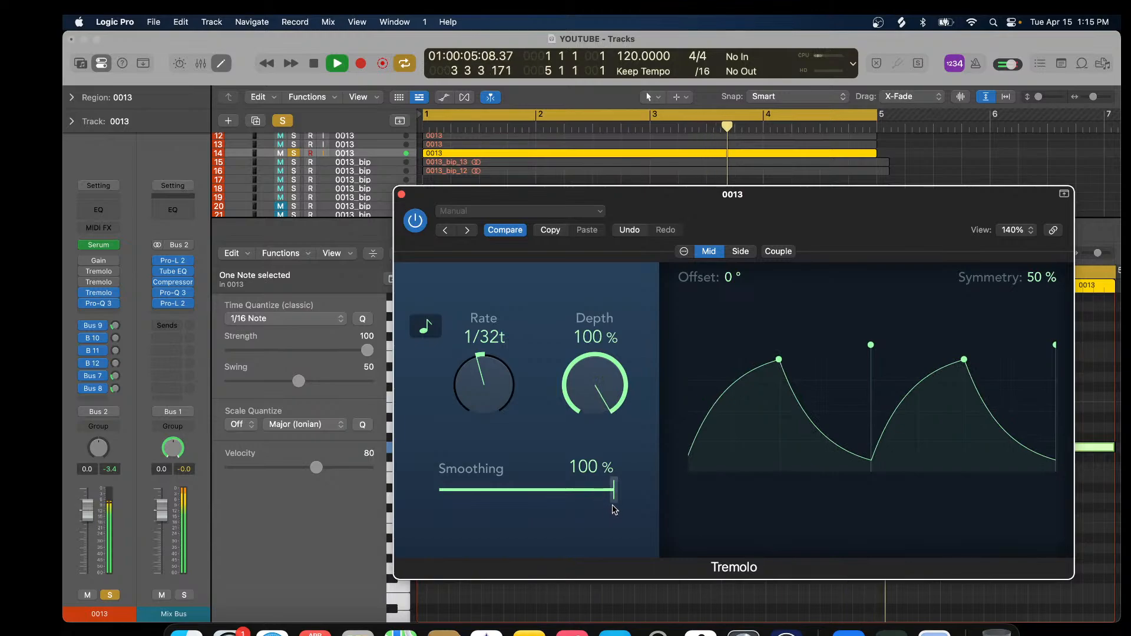
Try the Tremolo with 0% smoothing, sweeping its depth down and back up to 71%.
{"action": "left_click_drag", "start_coordinate": [614, 501], "coordinate": [442, 495]}
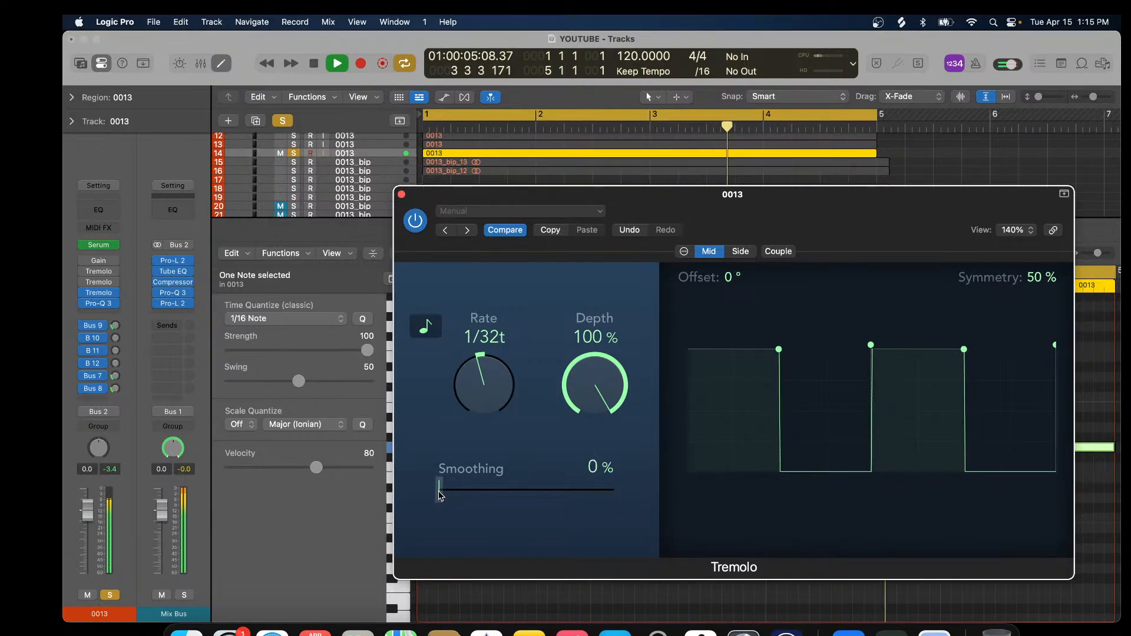
{"action": "left_click_drag", "start_coordinate": [583, 377], "coordinate": [582, 501]}
{"action": "left_click_drag", "start_coordinate": [581, 400], "coordinate": [586, 318]}
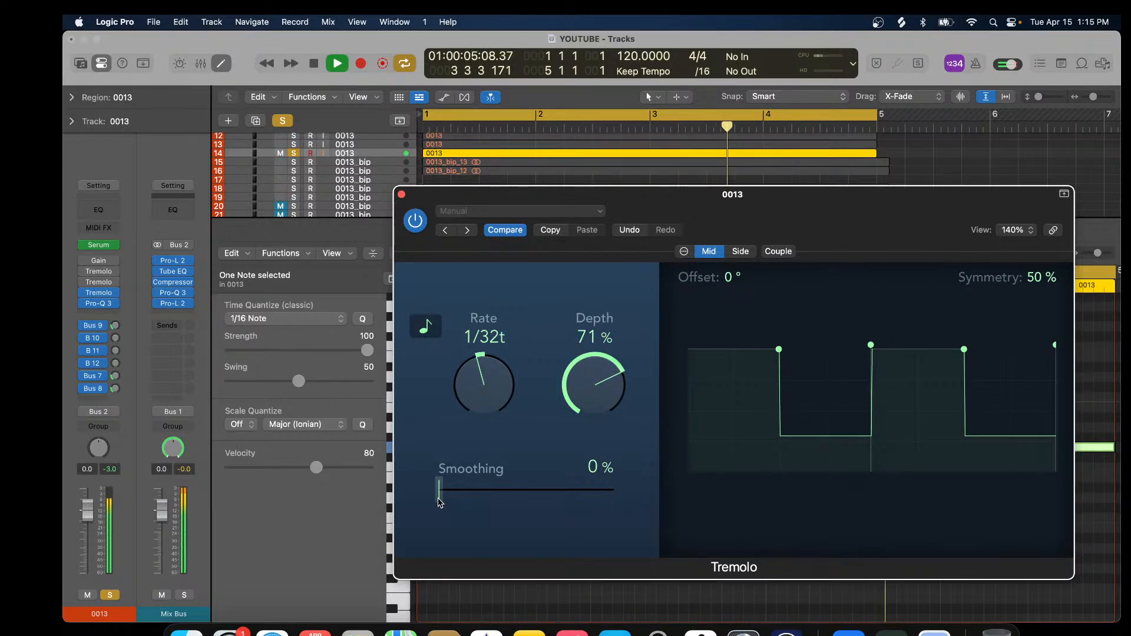
Try a 1/32 Tremolo rate with 70% and 100% smoothing, sweeping the depth down to 0% and up to 51%.
{"action": "left_click_drag", "start_coordinate": [439, 500], "coordinate": [562, 487]}
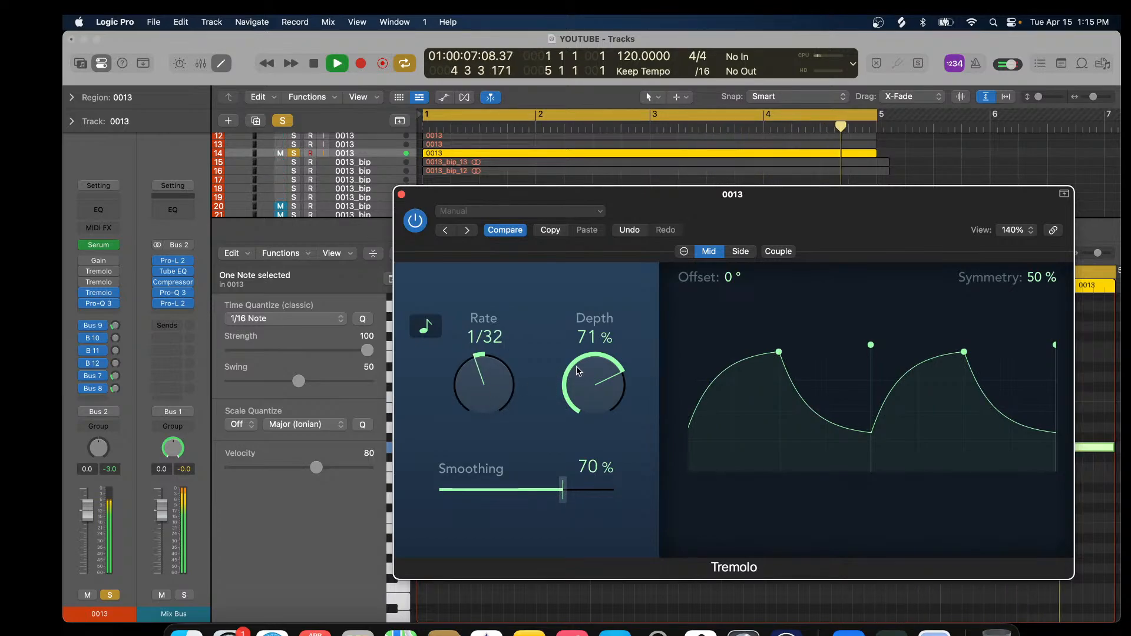
{"action": "left_click_drag", "start_coordinate": [587, 376], "coordinate": [589, 498]}
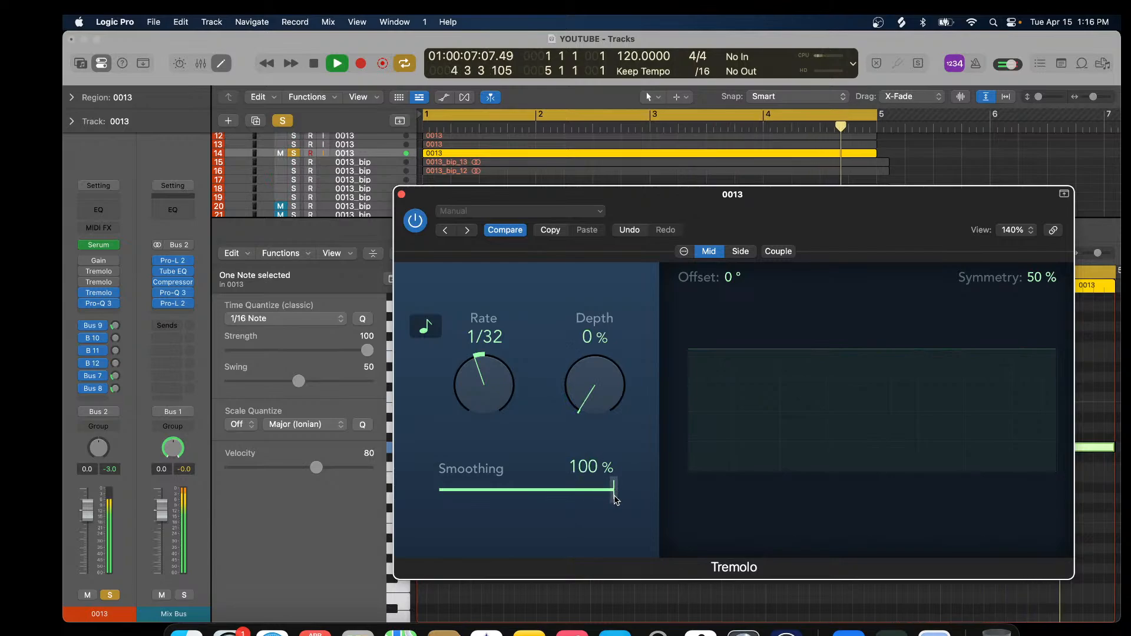
{"action": "left_click_drag", "start_coordinate": [598, 395], "coordinate": [599, 300]}
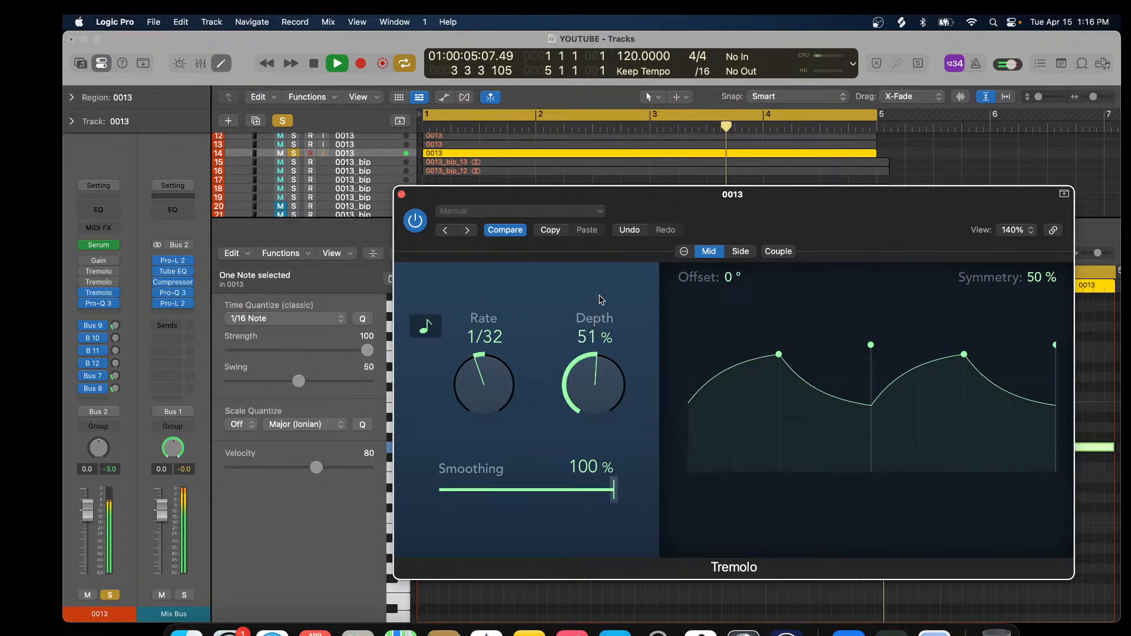
Try a 1/64 Tremolo rate, sweeping the depth from 100% to 28% and reducing the smoothing to 0%.
{"action": "left_click_drag", "start_coordinate": [585, 384], "coordinate": [590, 291]}
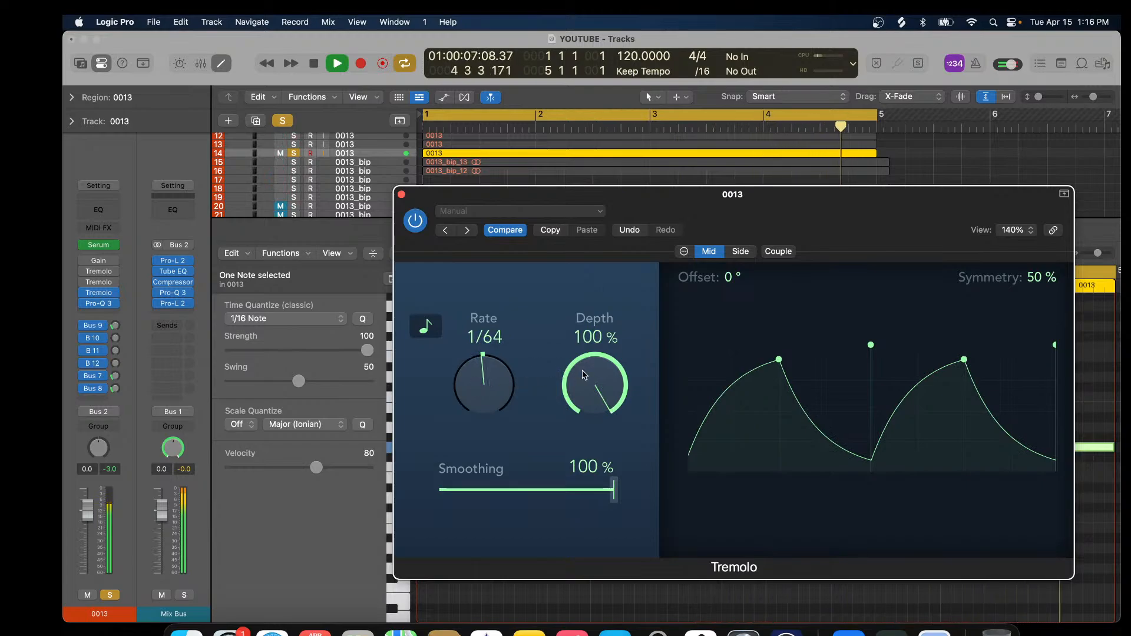
{"action": "left_click_drag", "start_coordinate": [585, 374], "coordinate": [582, 431]}
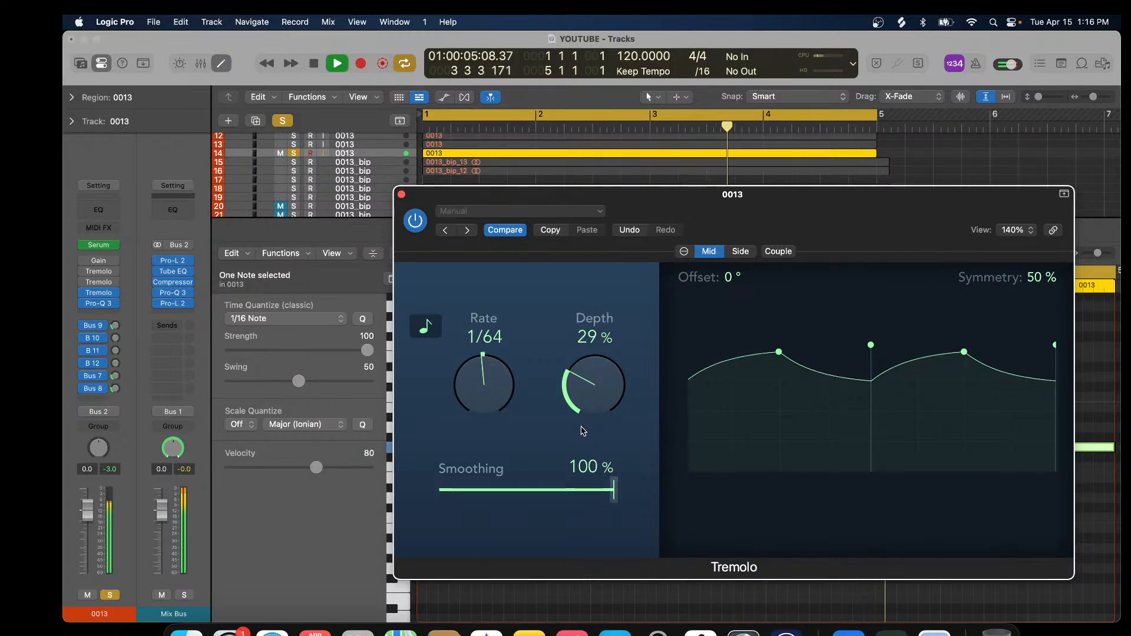
{"action": "left_click_drag", "start_coordinate": [617, 496], "coordinate": [445, 496]}
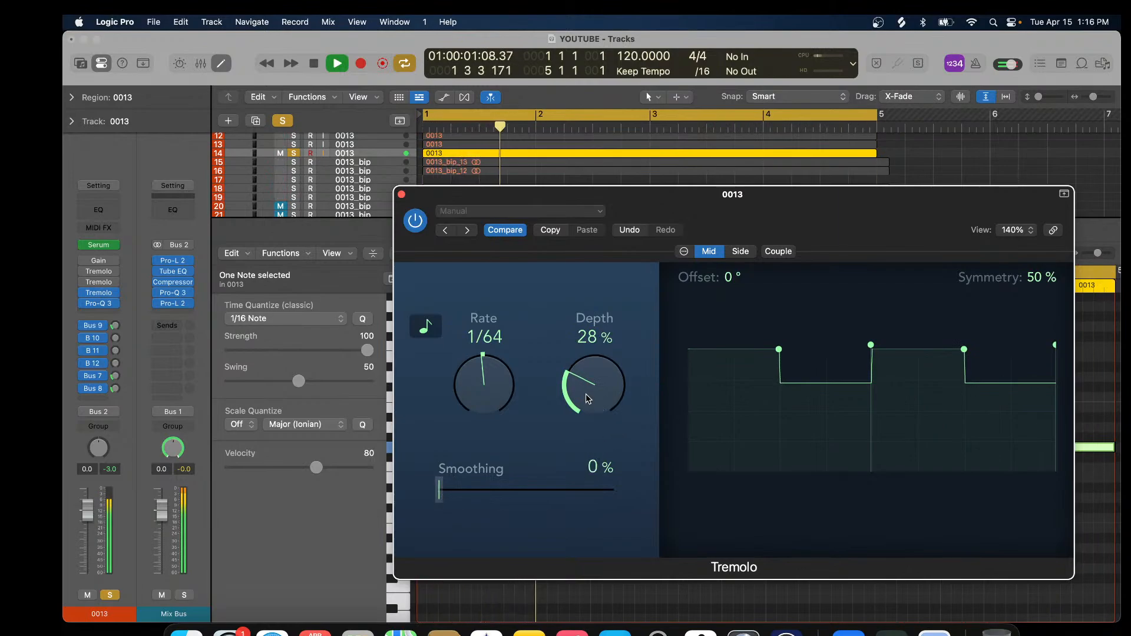
Try a 1/64t Tremolo rate, sweeping the depth between 100% and 0%, and with 100% smoothing between 63%, 100% and 68%.
{"action": "left_click_drag", "start_coordinate": [586, 394], "coordinate": [613, 261]}
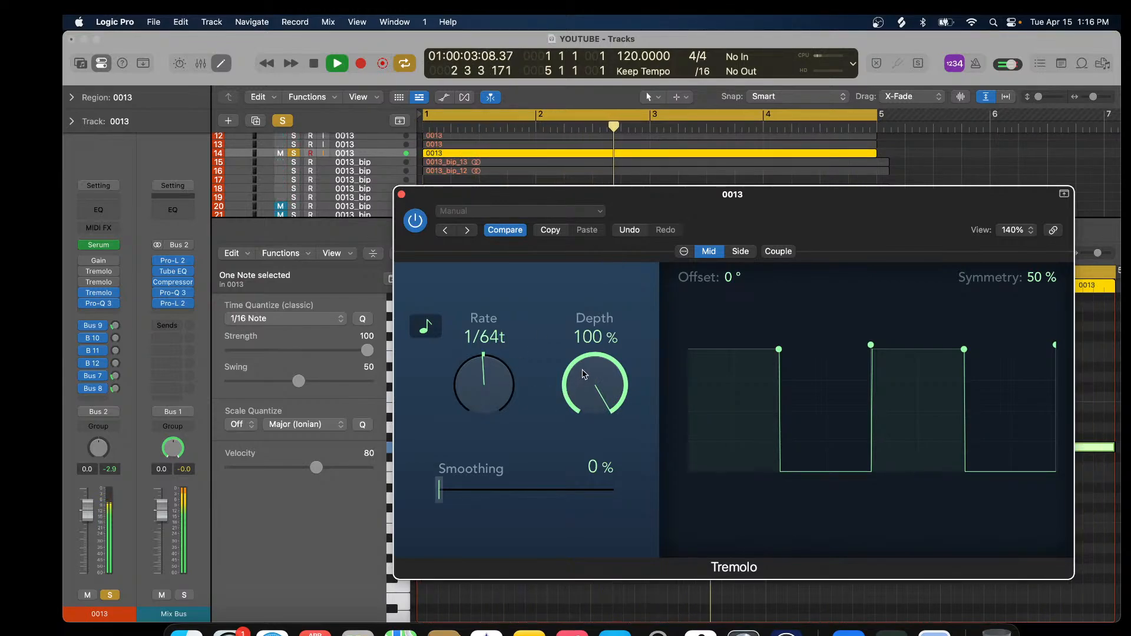
{"action": "left_click_drag", "start_coordinate": [585, 375], "coordinate": [611, 564]}
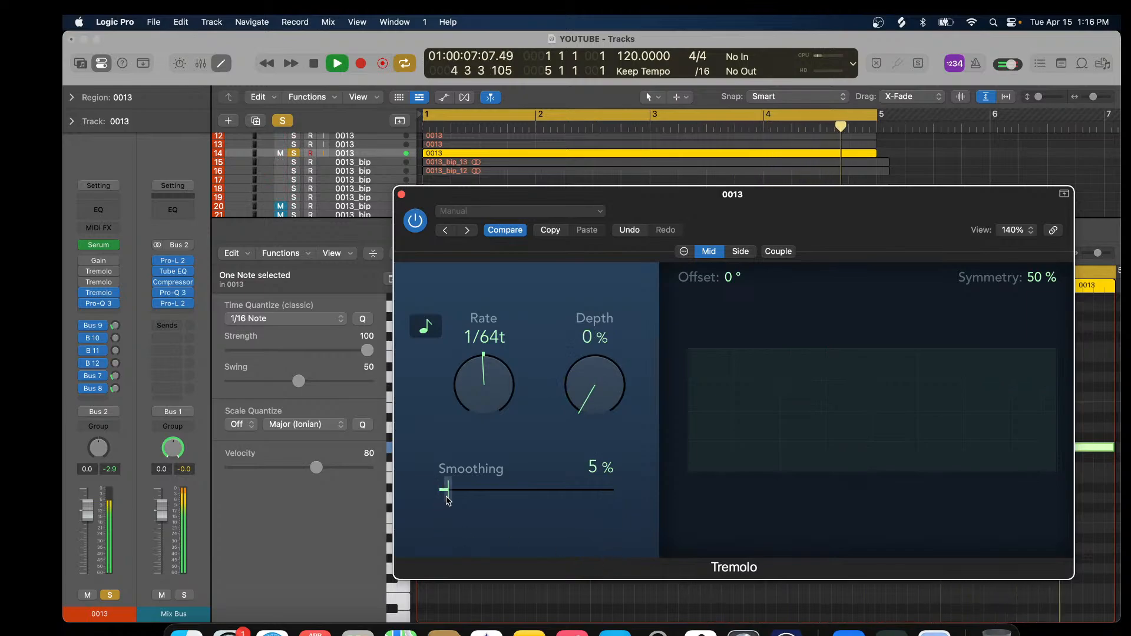
{"action": "left_click_drag", "start_coordinate": [448, 501], "coordinate": [625, 500]}
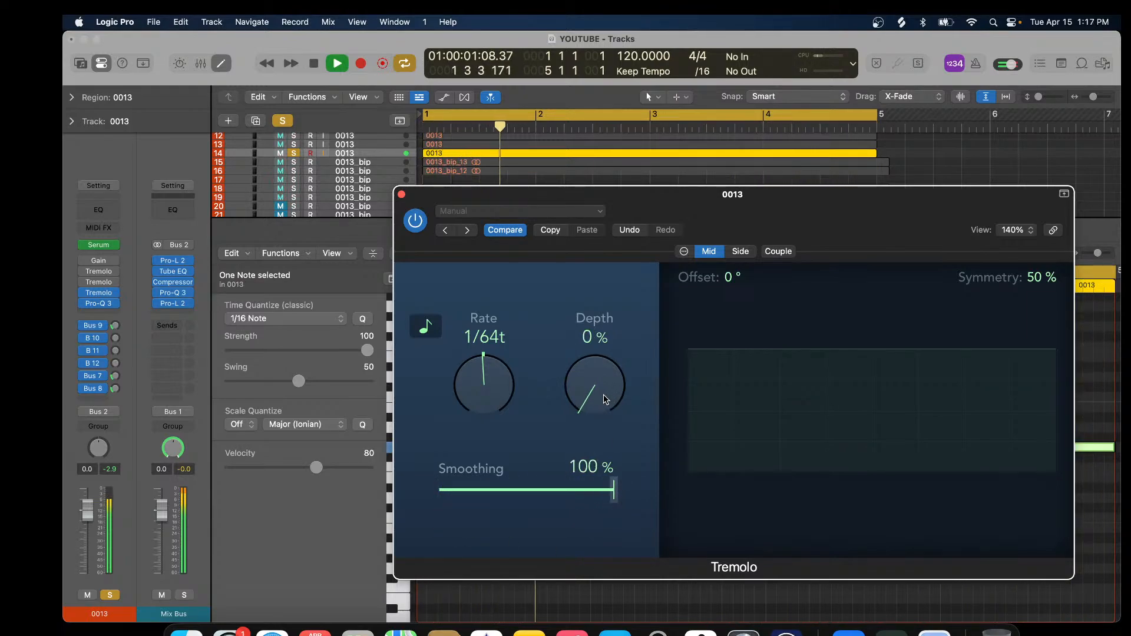
{"action": "left_click_drag", "start_coordinate": [603, 394], "coordinate": [613, 279]}
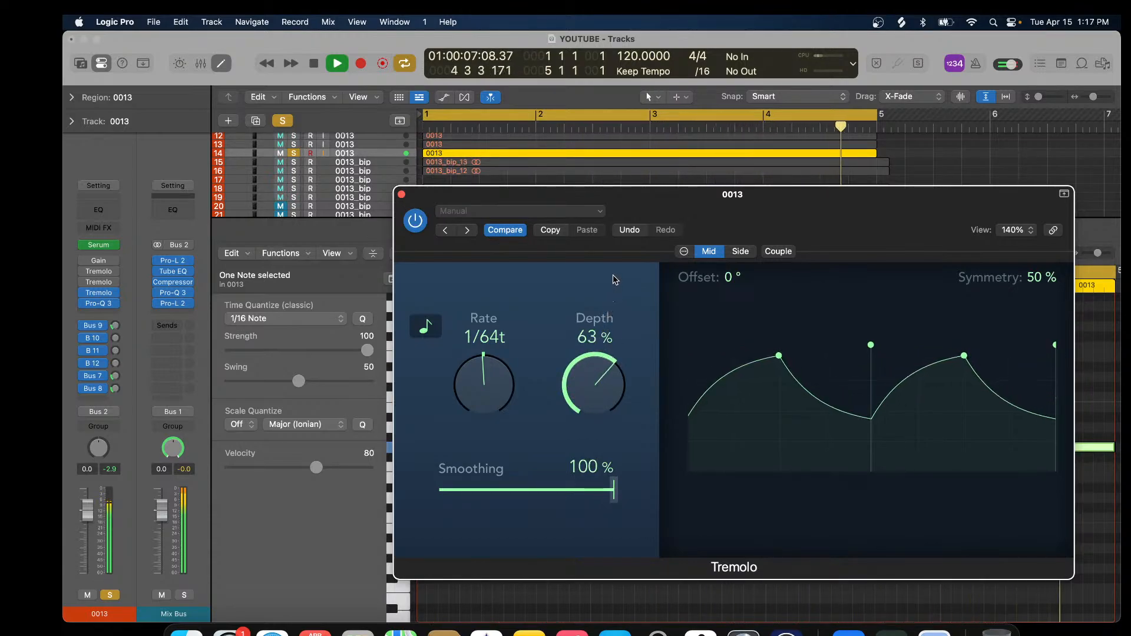
{"action": "left_click_drag", "start_coordinate": [586, 374], "coordinate": [597, 319]}
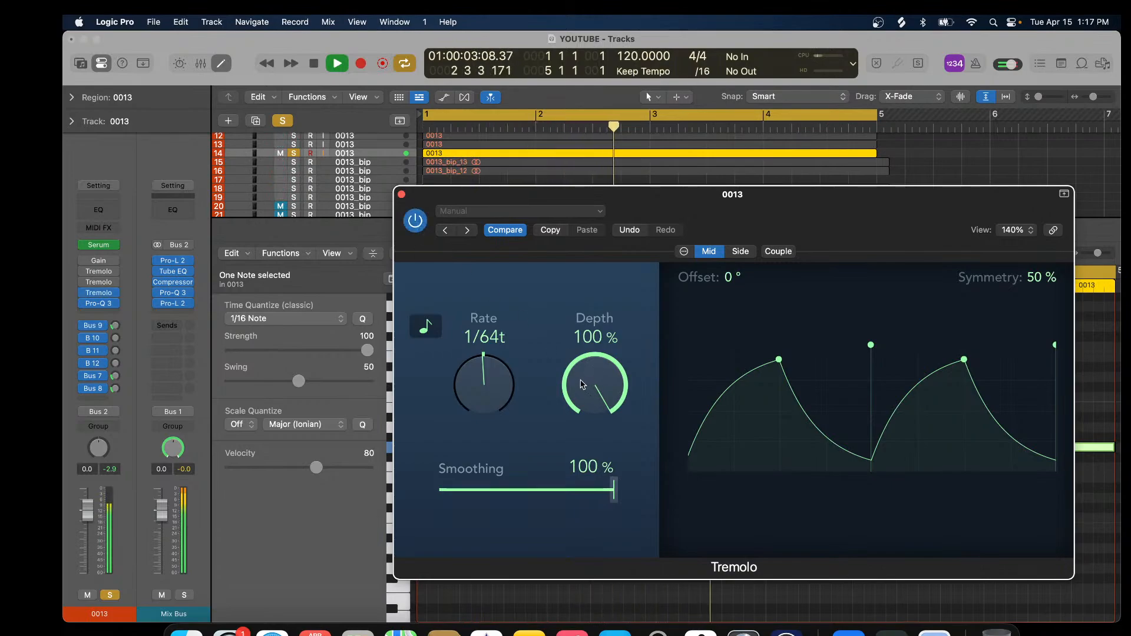
{"action": "left_click_drag", "start_coordinate": [581, 384], "coordinate": [589, 440]}
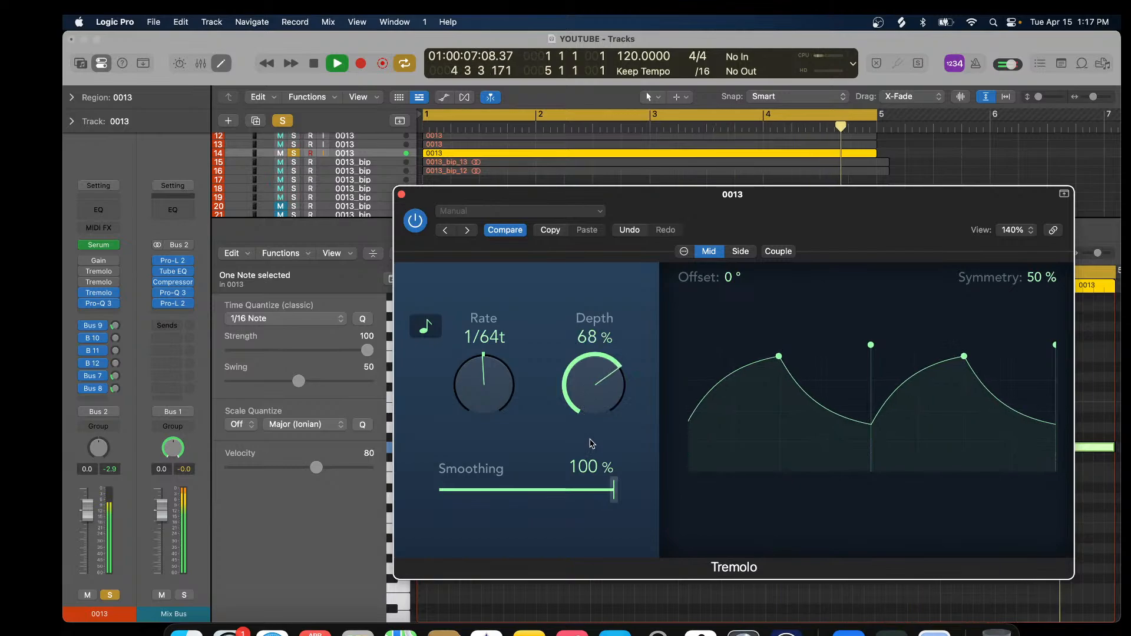
Set the Tremolo rate to 1/32t, try it with 48% depth and 22% smoothing, and stop playback.
{"action": "left_click_drag", "start_coordinate": [465, 389], "coordinate": [469, 393]}
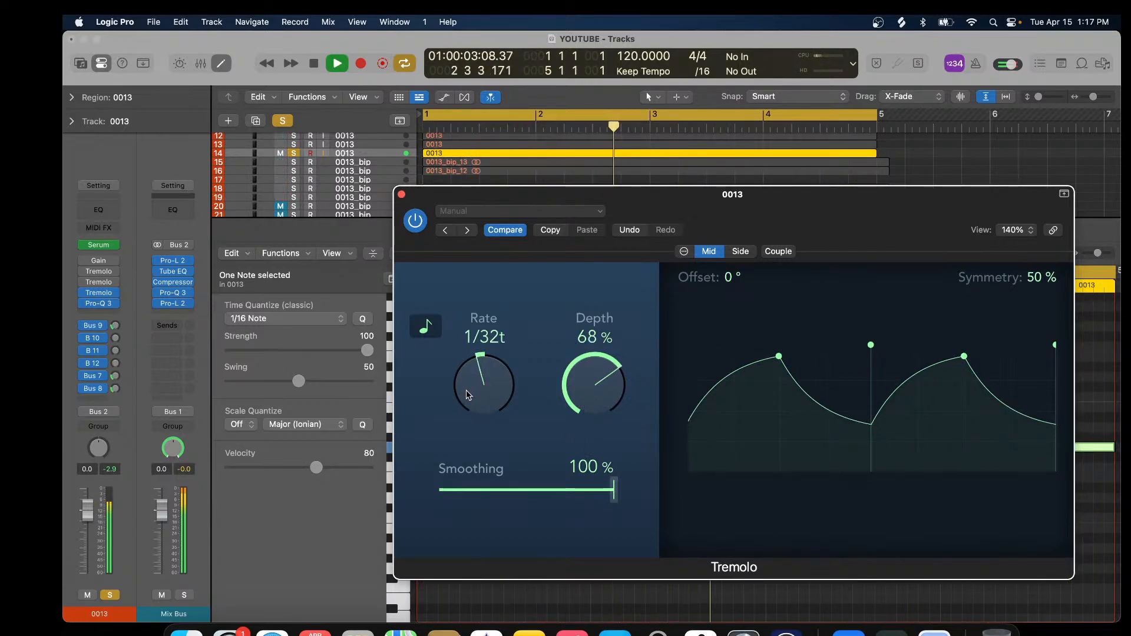
{"action": "left_click_drag", "start_coordinate": [580, 378], "coordinate": [583, 414]}
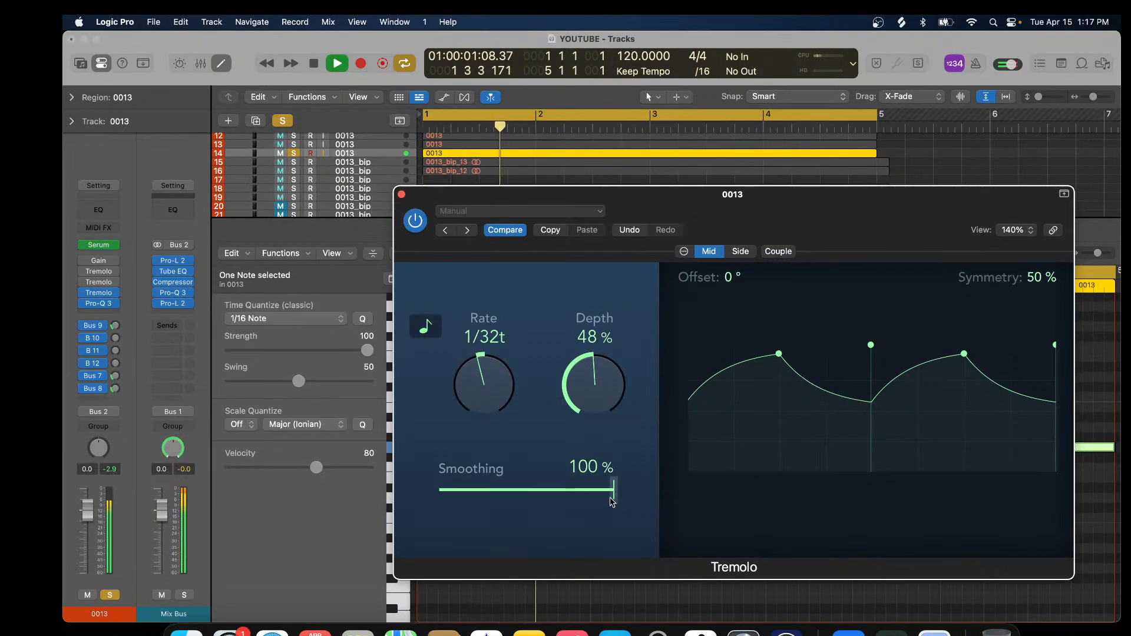
{"action": "left_click_drag", "start_coordinate": [612, 502], "coordinate": [473, 500]}
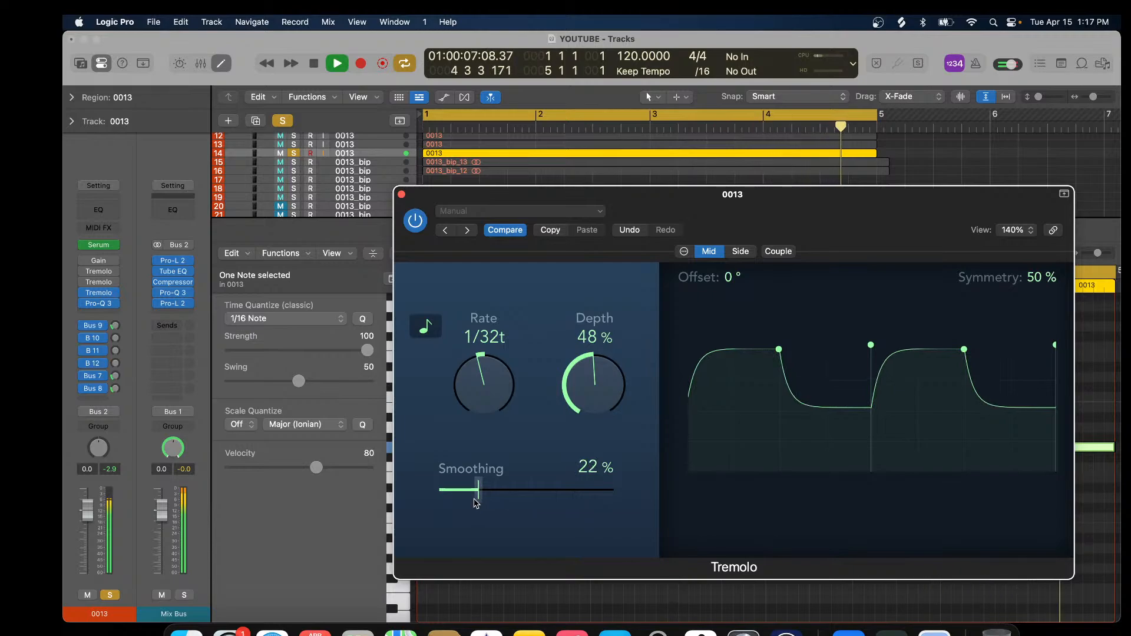
{"action": "left_click", "coordinate": [310, 65]}
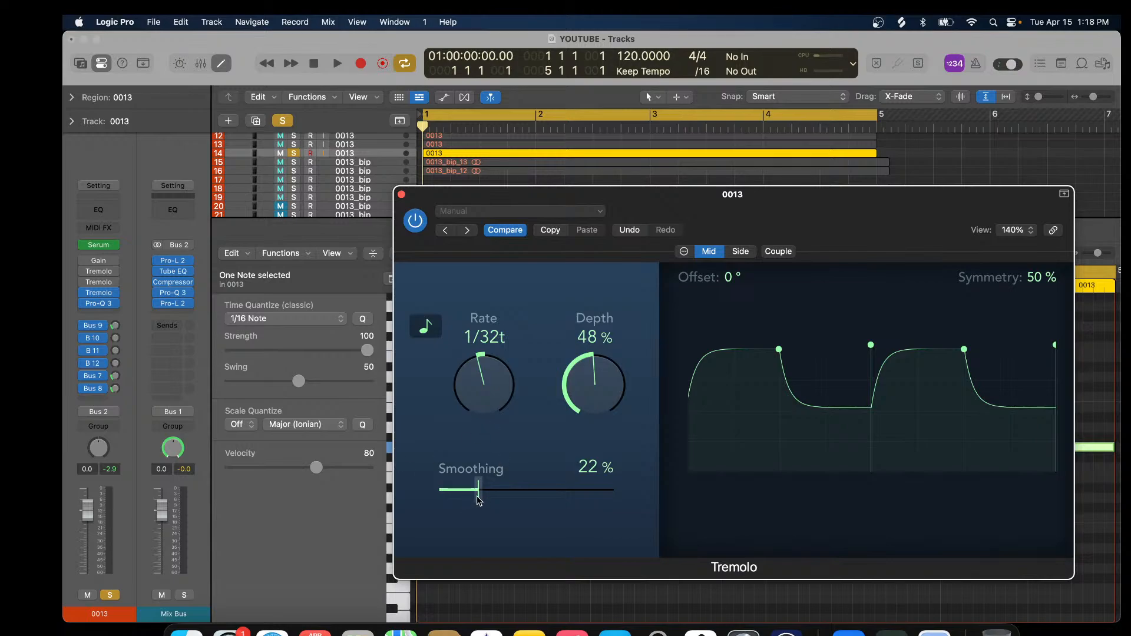
Set the smoothing to 100% and audition the loop while raising the Tremolo depth from 0% to 48% and 100%.
{"action": "left_click_drag", "start_coordinate": [479, 501], "coordinate": [790, 502]}
{"action": "left_click_drag", "start_coordinate": [580, 377], "coordinate": [580, 448]}
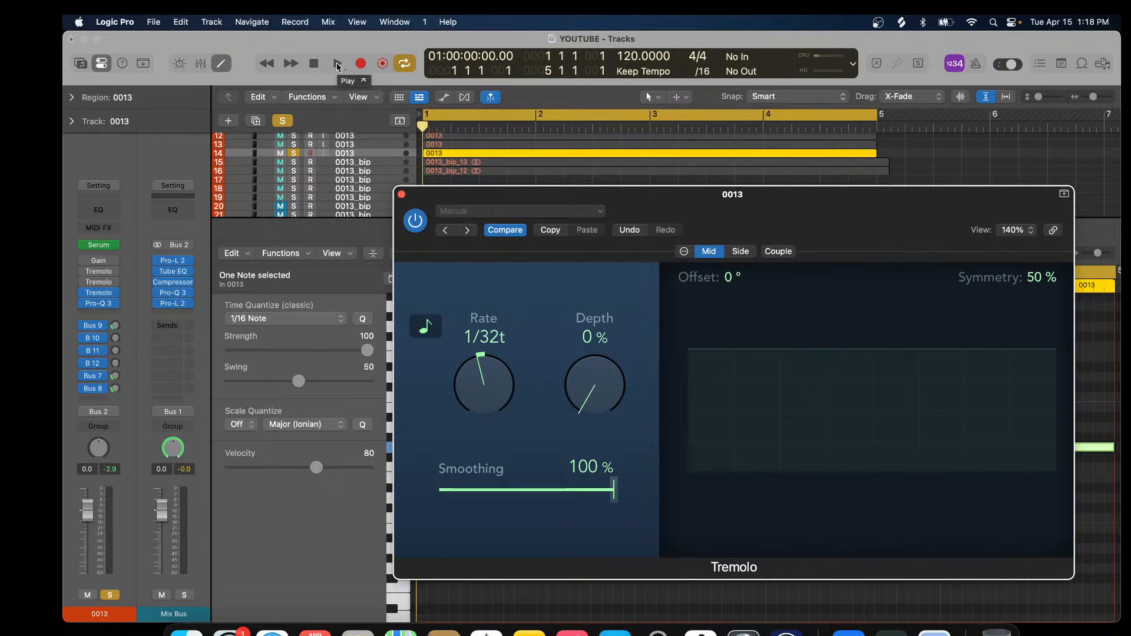
{"action": "left_click", "coordinate": [338, 66]}
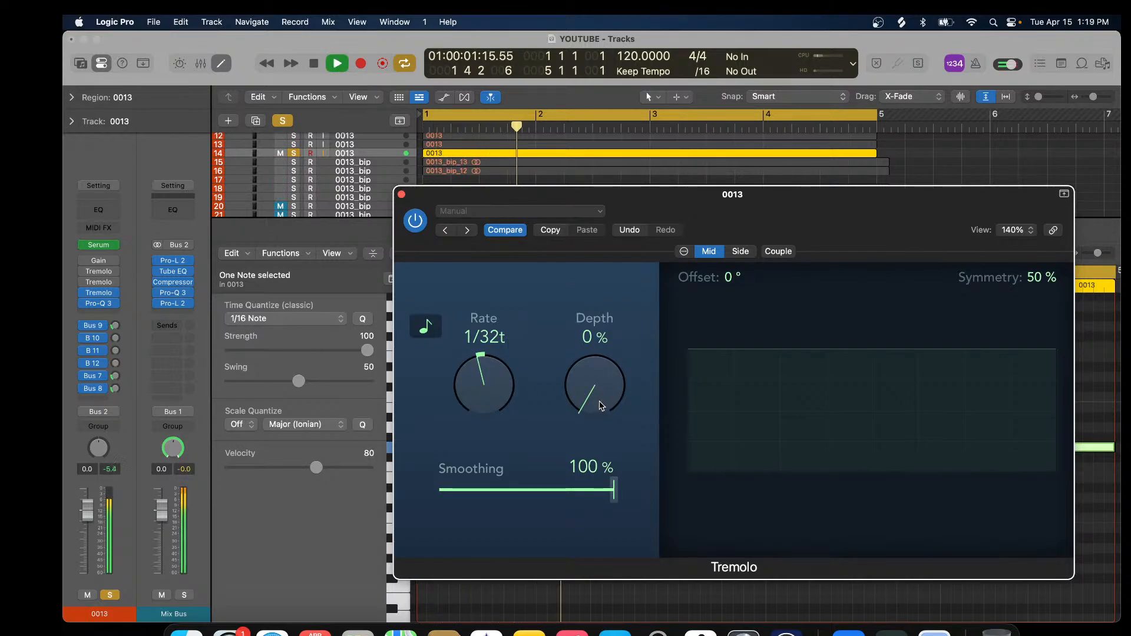
{"action": "left_click_drag", "start_coordinate": [601, 406], "coordinate": [616, 316]}
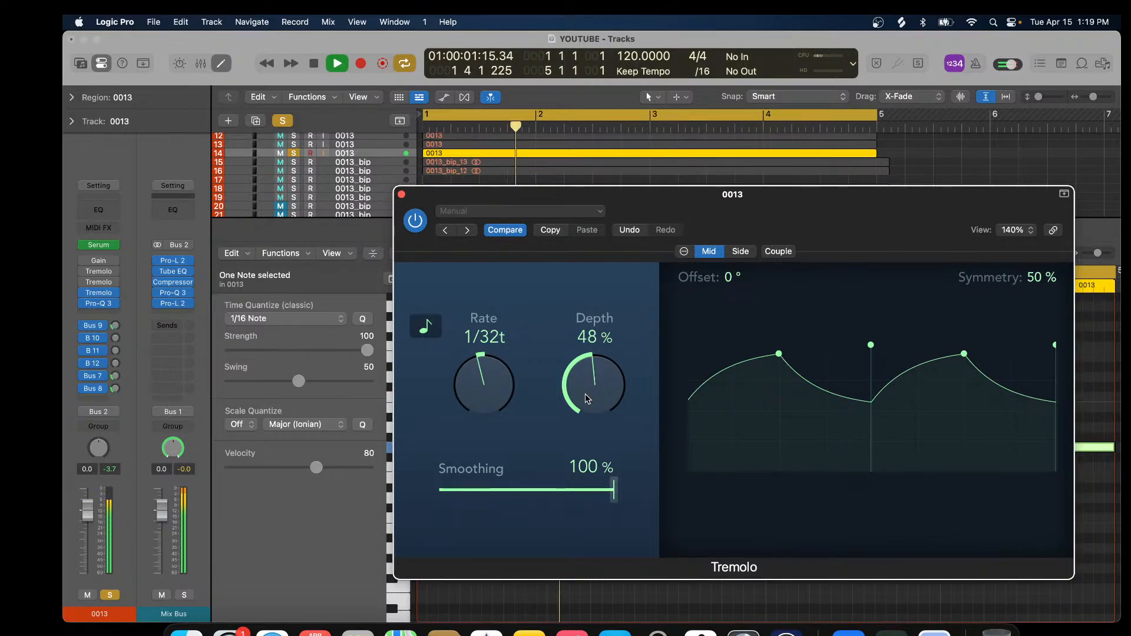
{"action": "left_click_drag", "start_coordinate": [588, 398], "coordinate": [602, 296]}
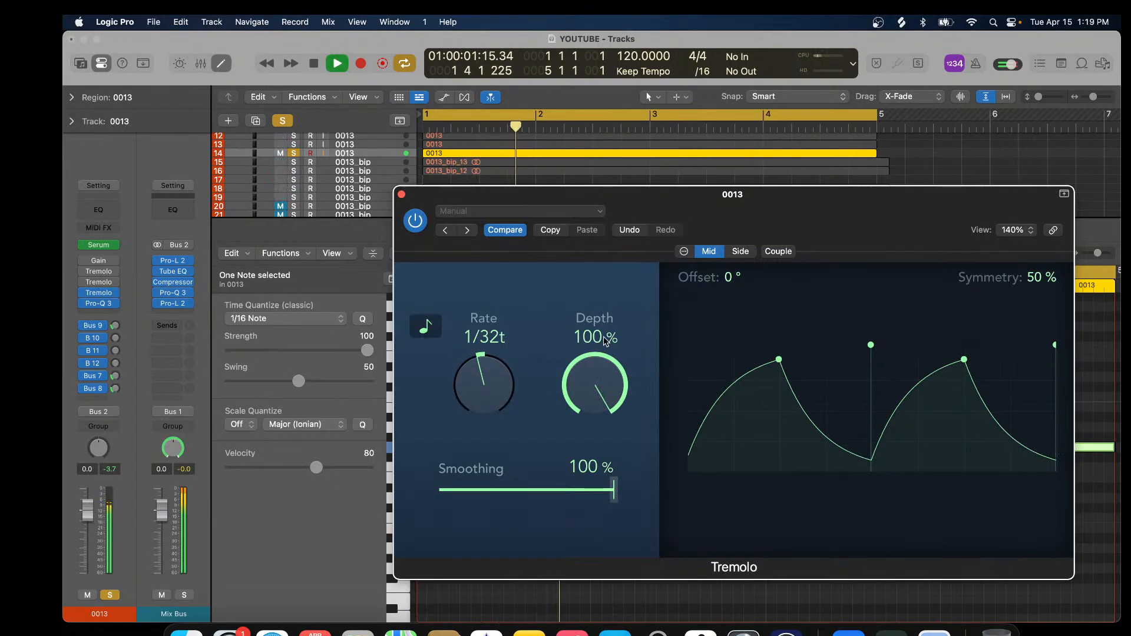
{"action": "mouse_move", "coordinate": [617, 511]}
{"action": "left_mouse_down"}
{"action": "mouse_move", "coordinate": [486, 505]}
{"action": "mouse_move", "coordinate": [616, 504]}
{"action": "left_mouse_up"}
{"action": "left_click", "coordinate": [312, 64]}
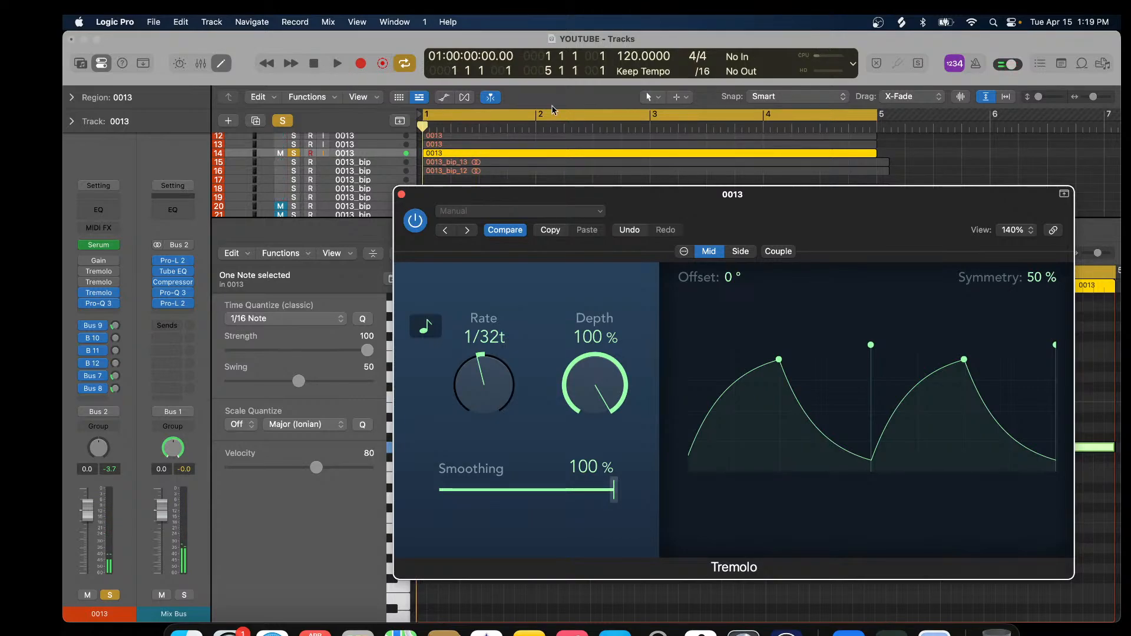
Reduce the Tremolo depth to 49%, restart playback, and lower the depth to 28%.
{"action": "left_click_drag", "start_coordinate": [585, 389], "coordinate": [587, 434]}
{"action": "left_click_drag", "start_coordinate": [587, 476], "coordinate": [587, 475]}
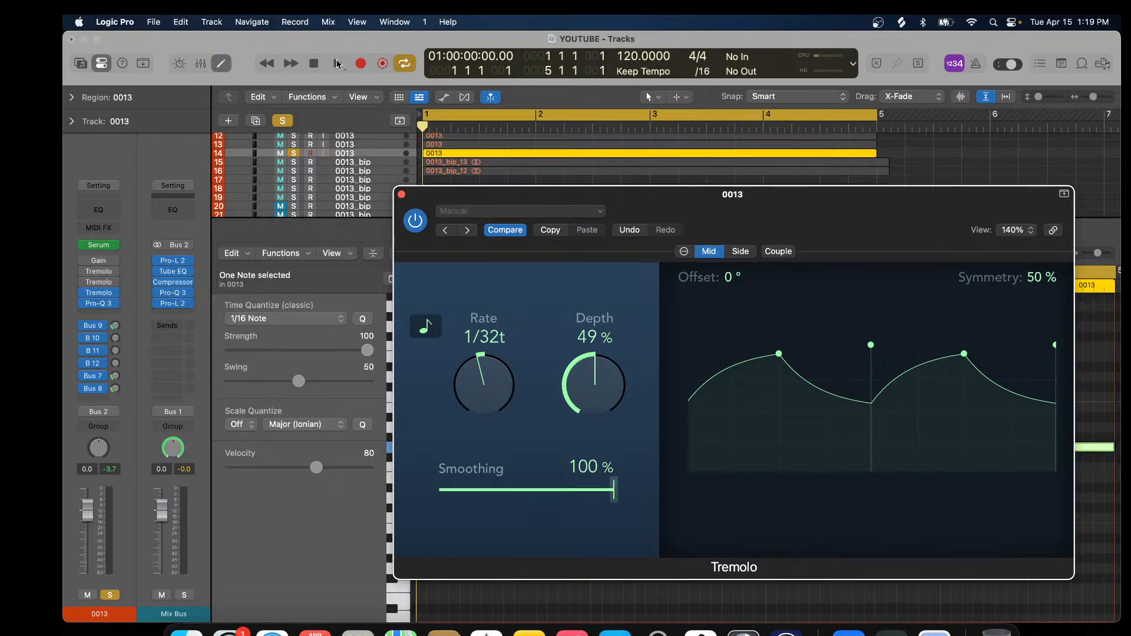
{"action": "left_click", "coordinate": [338, 64]}
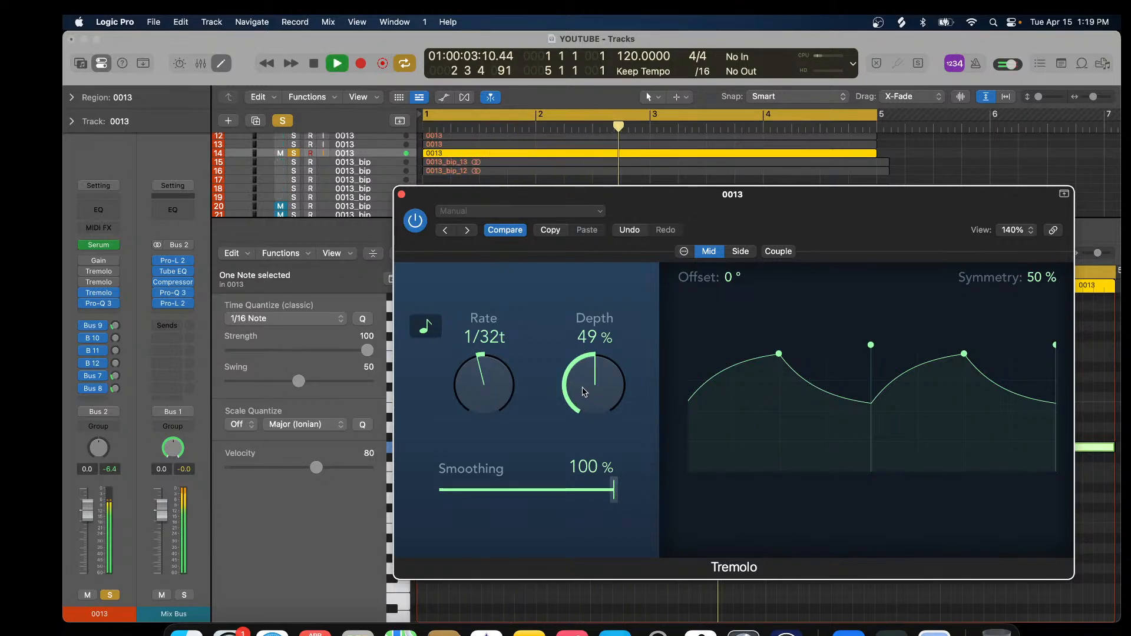
{"action": "left_click_drag", "start_coordinate": [584, 392], "coordinate": [585, 433]}
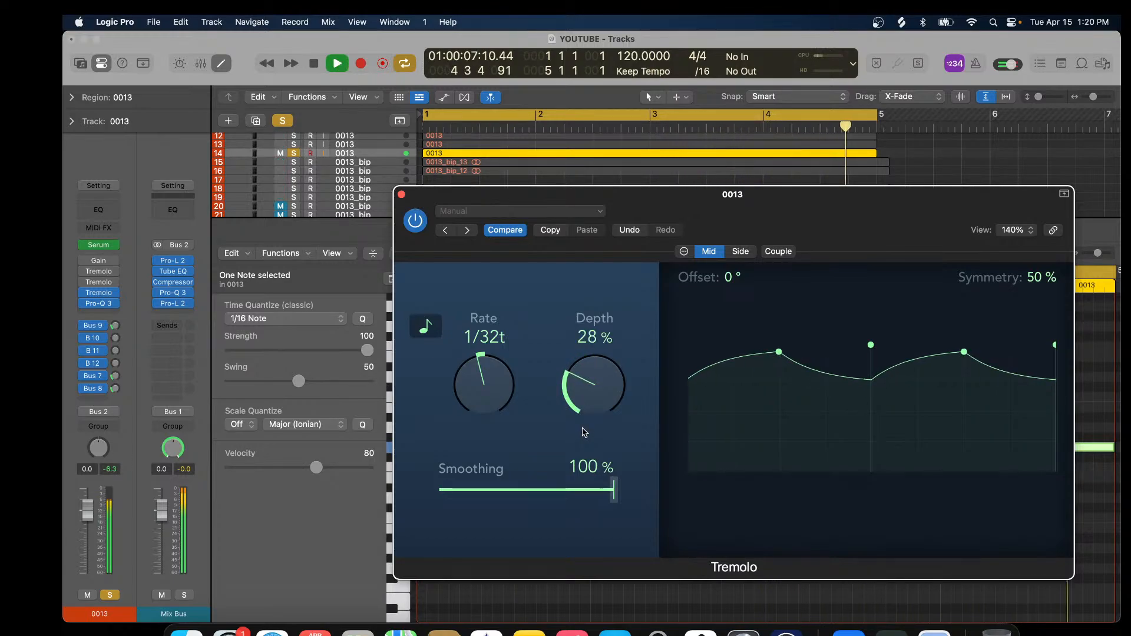
Close the Tremolo plug-in window and audition the loop from the start.
{"action": "left_click", "coordinate": [402, 195]}
{"action": "left_click", "coordinate": [314, 65]}
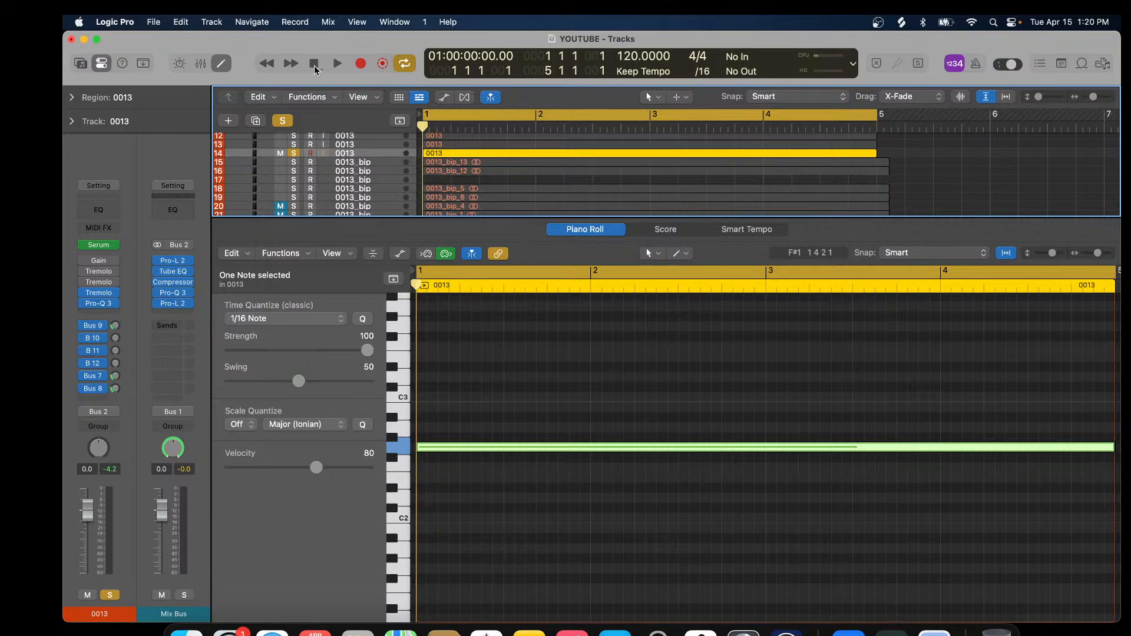
{"action": "left_click", "coordinate": [335, 65]}
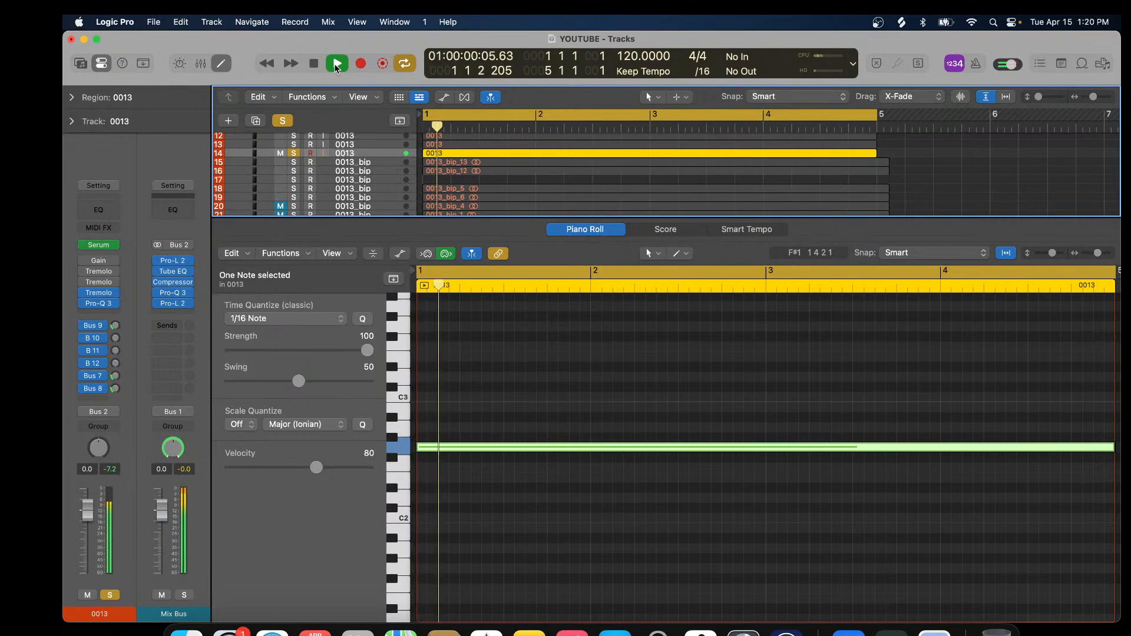
{"action": "left_click", "coordinate": [314, 65]}
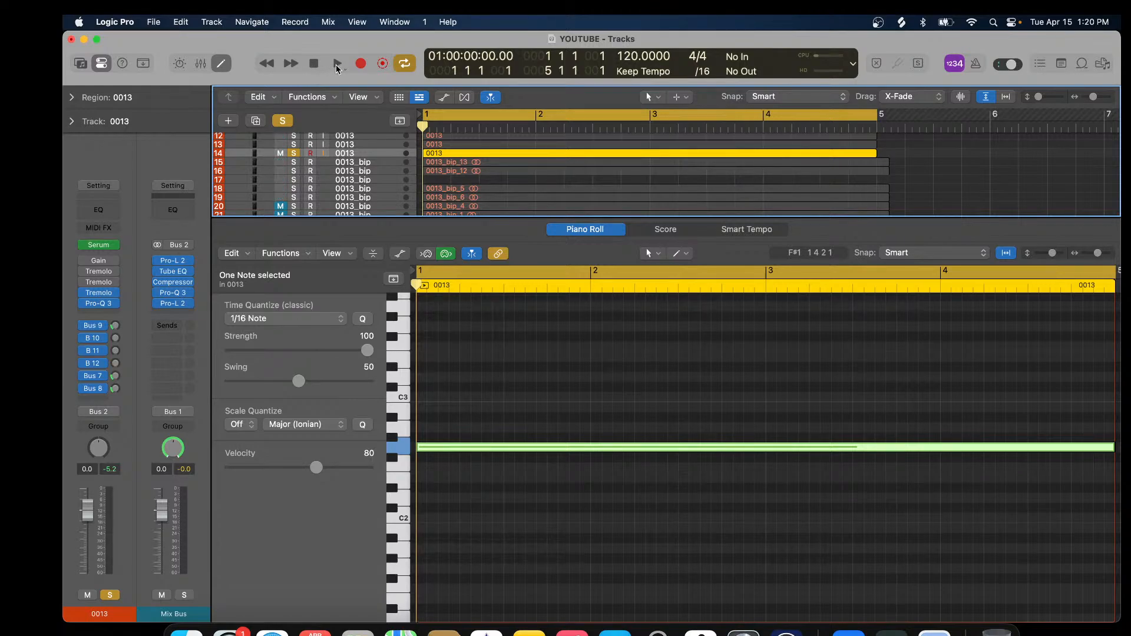
Show the automation lanes in the arrangement and hide the note editor so track 14 has more room.
{"action": "left_click", "coordinate": [448, 99]}
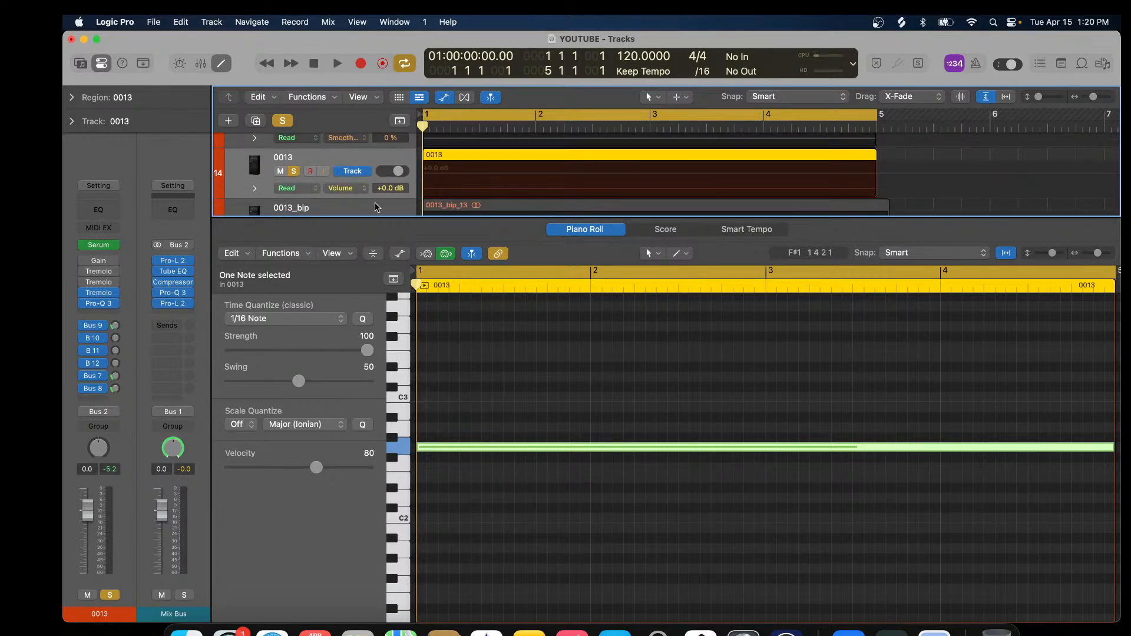
{"action": "left_click_drag", "start_coordinate": [395, 217], "coordinate": [395, 308]}
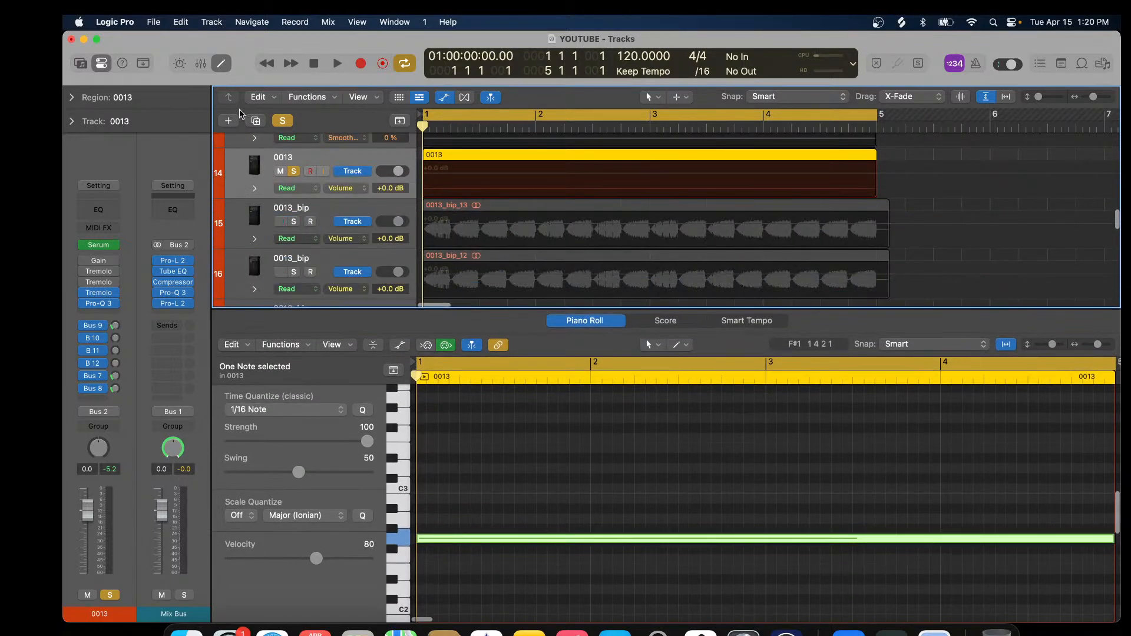
{"action": "left_click", "coordinate": [224, 67]}
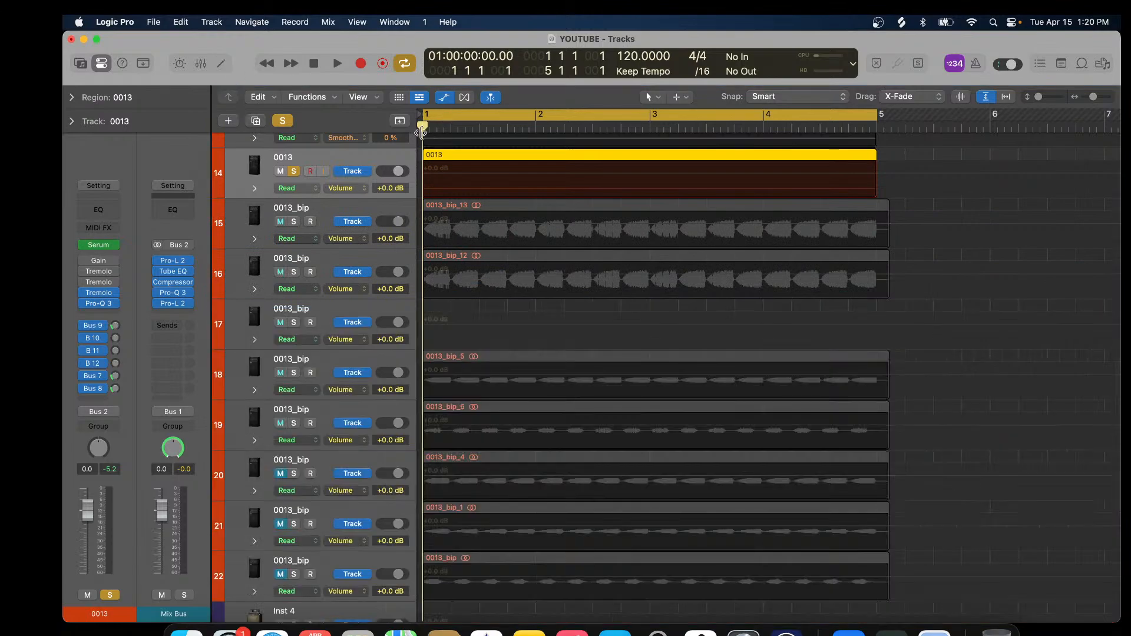
{"action": "scroll", "coordinate": [534, 293], "scroll_direction": "up", "scroll_amount": 3}
{"action": "scroll", "coordinate": [534, 293], "scroll_direction": "up", "scroll_amount": 2}
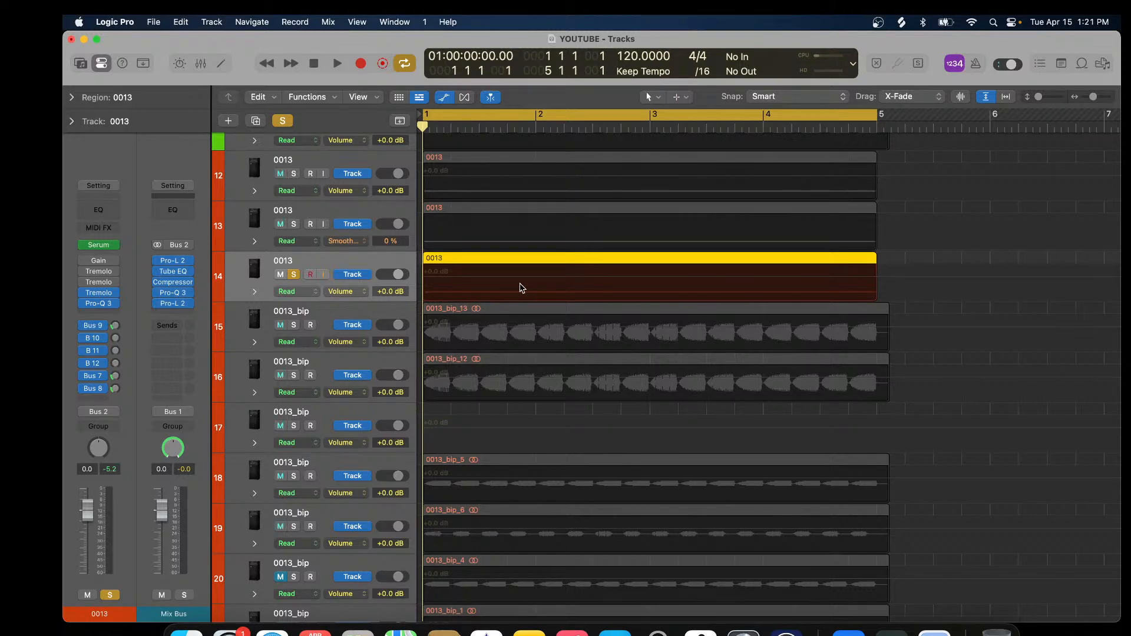
{"action": "left_click", "coordinate": [520, 287]}
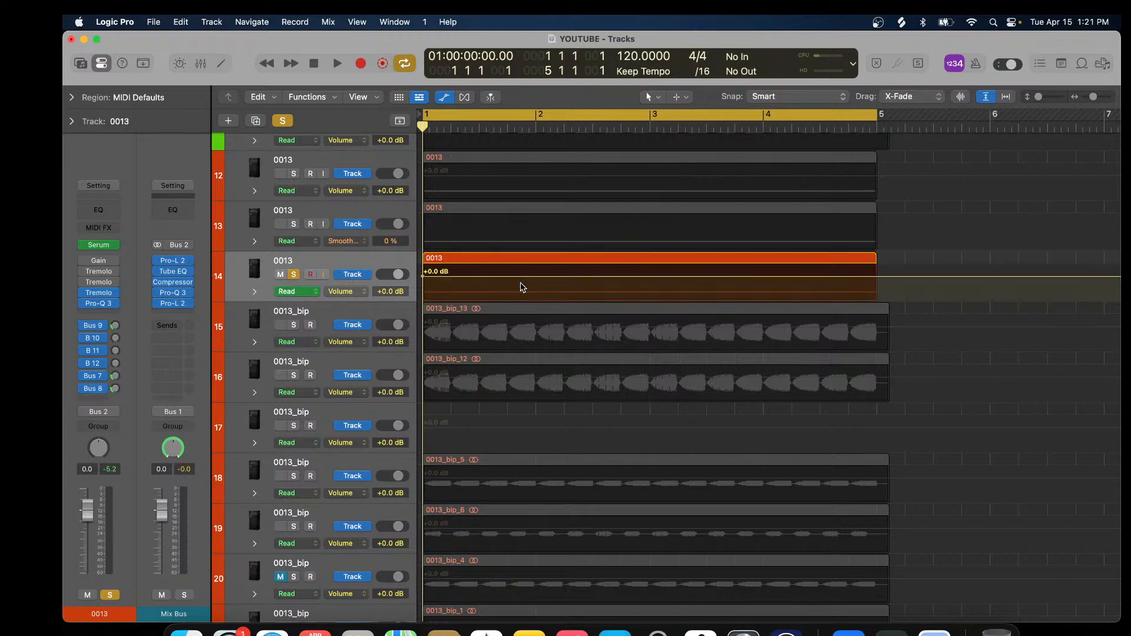
{"action": "right_click", "coordinate": [381, 264]}
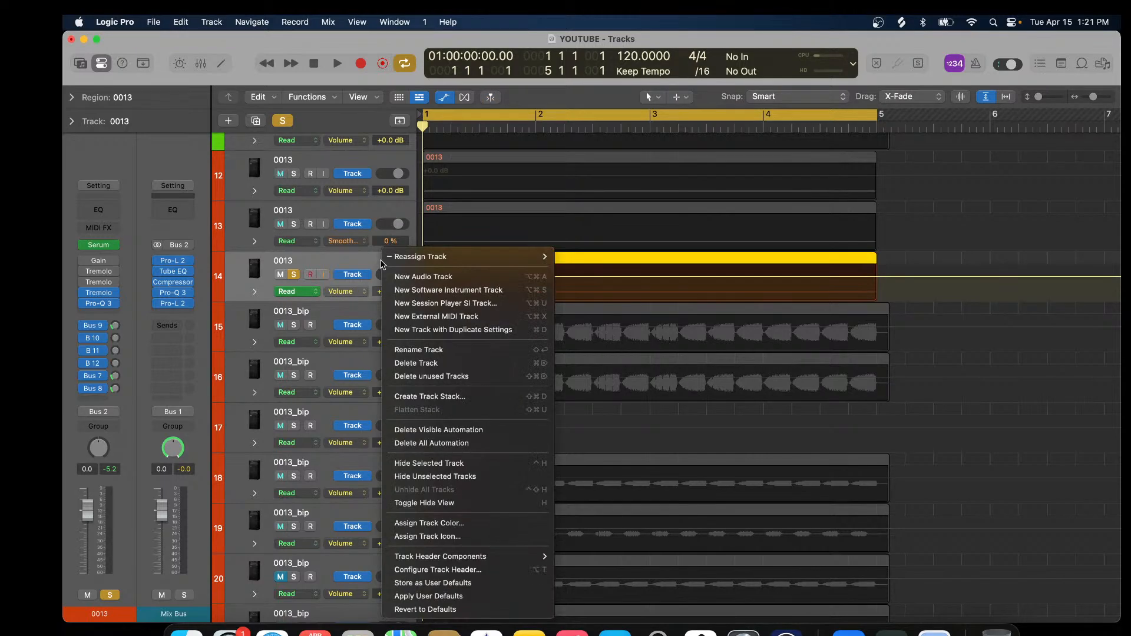
{"action": "left_click", "coordinate": [431, 428]}
Display the Group A Depth automation of the fifth-slot Tremolo on track 14.
{"action": "left_click", "coordinate": [364, 296]}
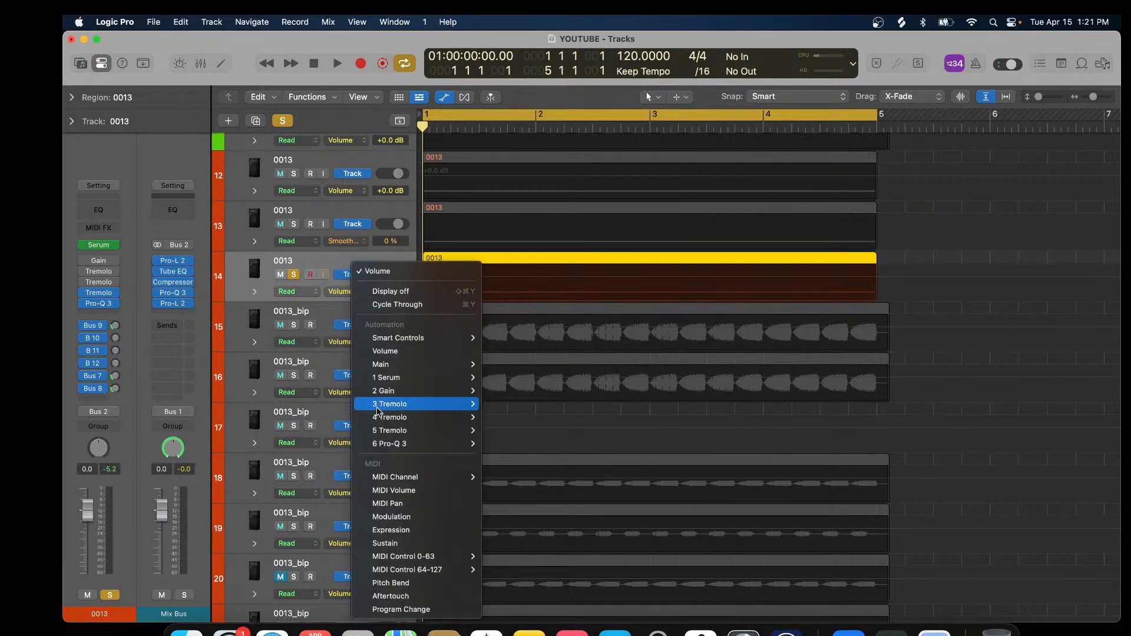
{"action": "mouse_move", "coordinate": [380, 434]}
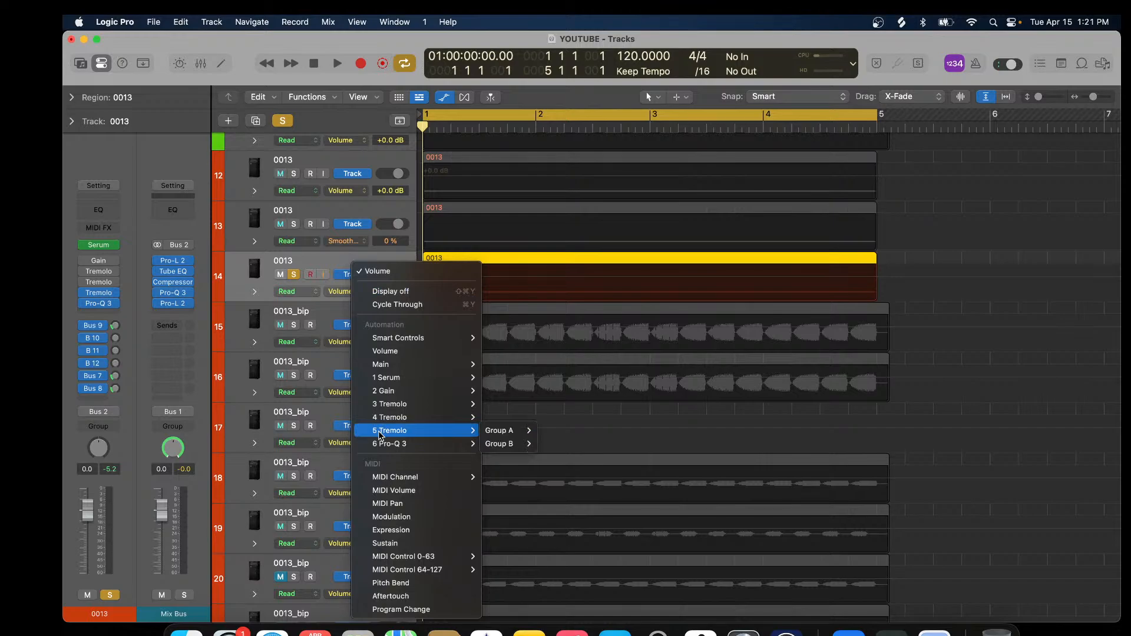
{"action": "mouse_move", "coordinate": [515, 433]}
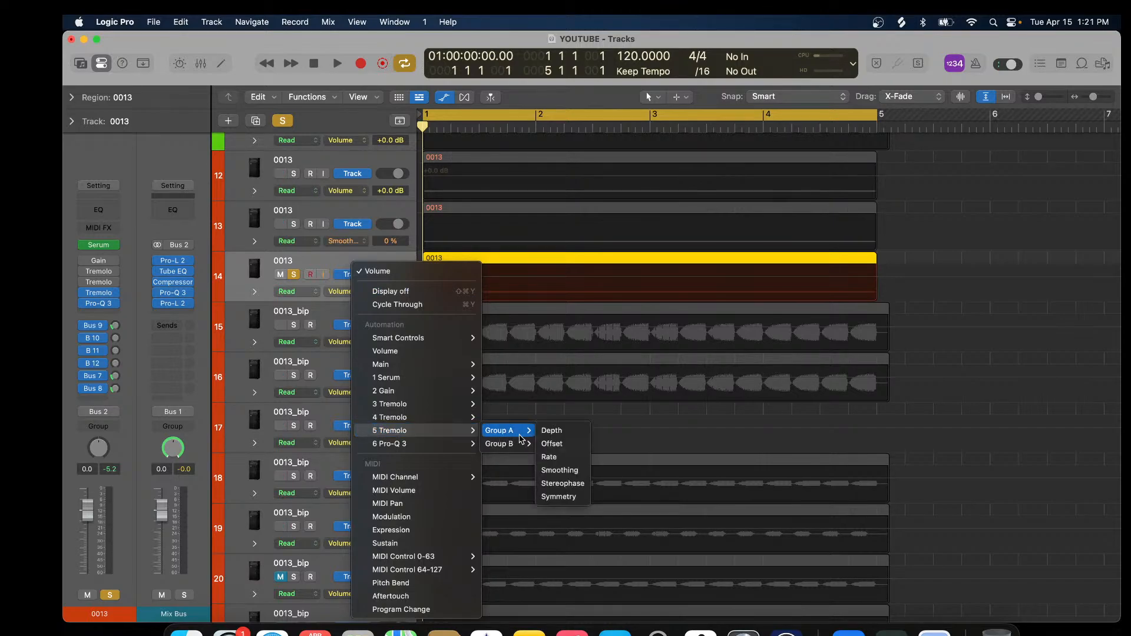
{"action": "left_click", "coordinate": [553, 434]}
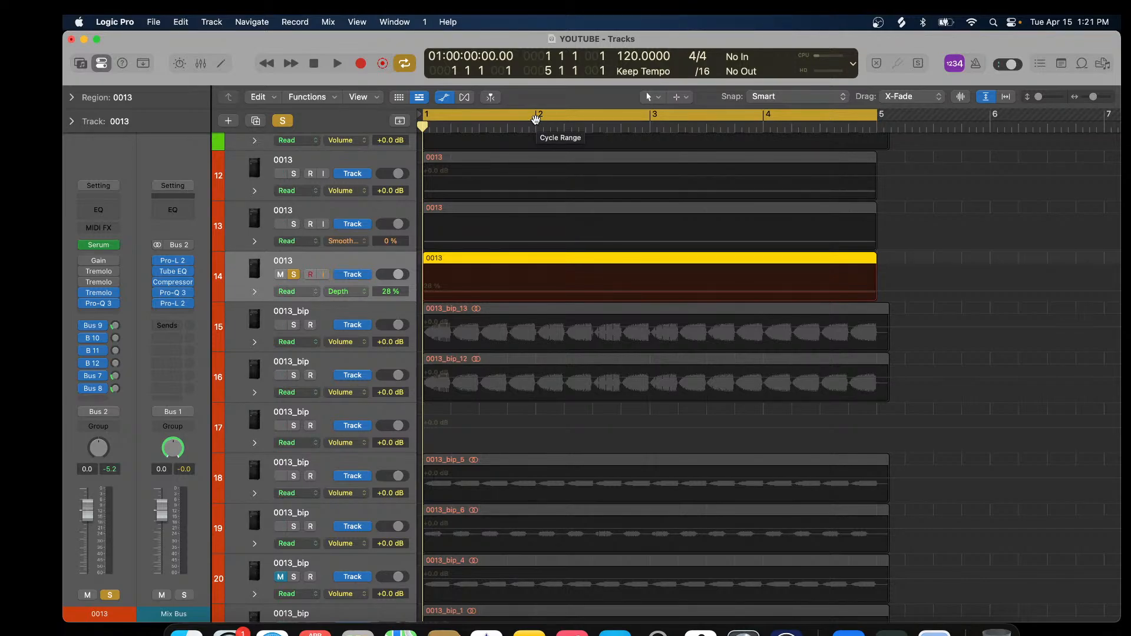
Add Depth automation points on track 14 at the start of bars 2, 3, 4 and 5, keeping them at 28%.
{"action": "left_click", "coordinate": [532, 294]}
{"action": "left_click", "coordinate": [536, 291]}
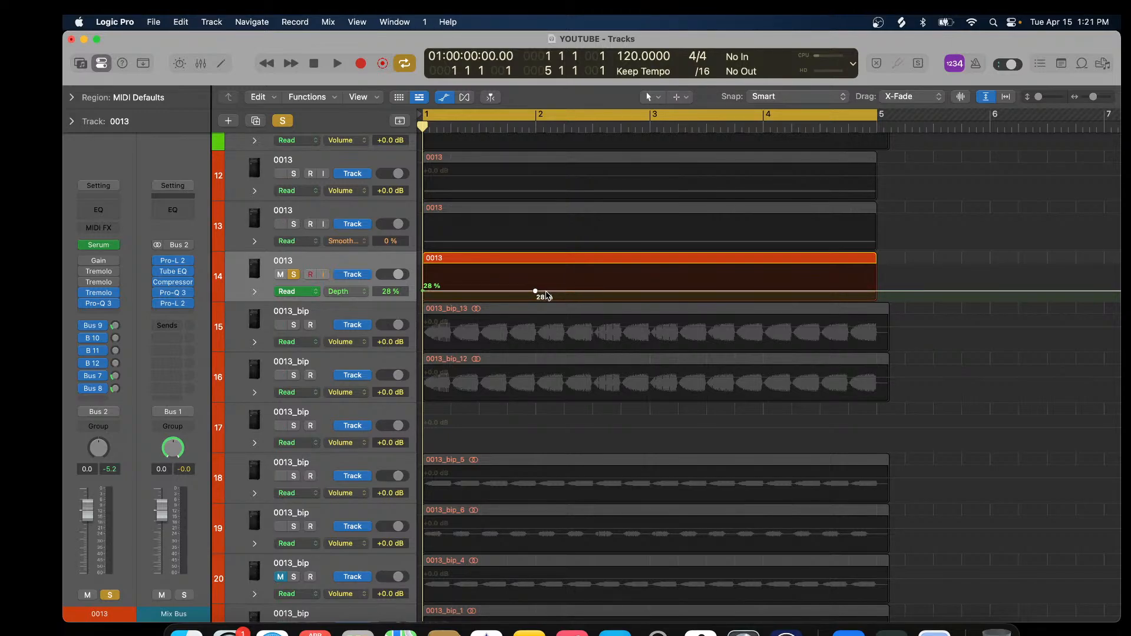
{"action": "left_click", "coordinate": [766, 291]}
{"action": "left_click", "coordinate": [765, 292]}
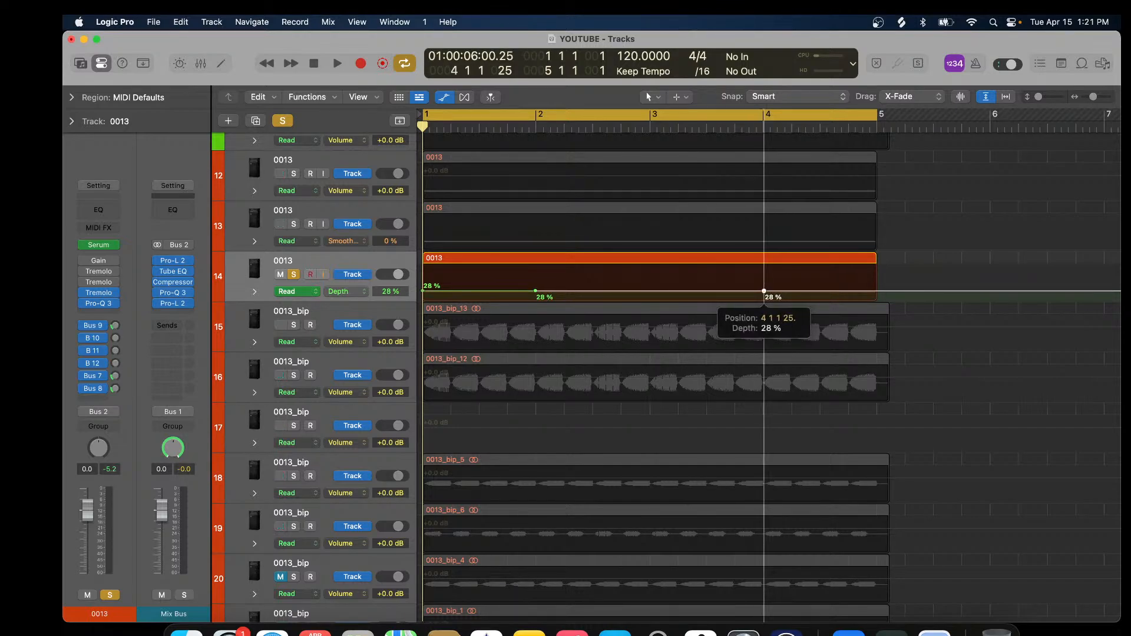
{"action": "left_click", "coordinate": [879, 291]}
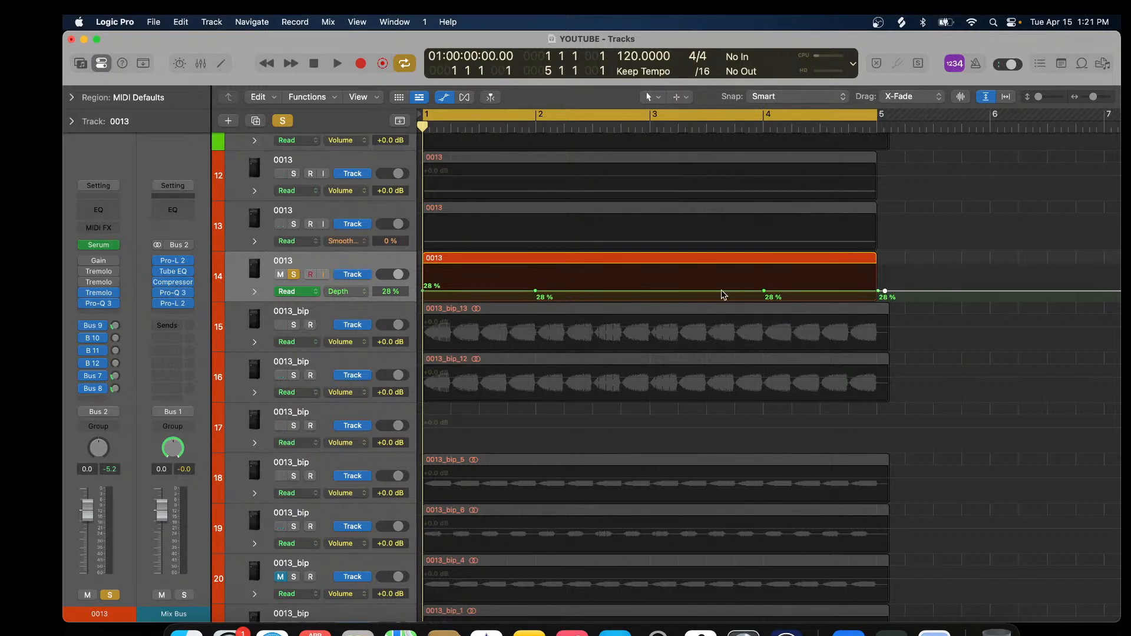
{"action": "left_click", "coordinate": [648, 291]}
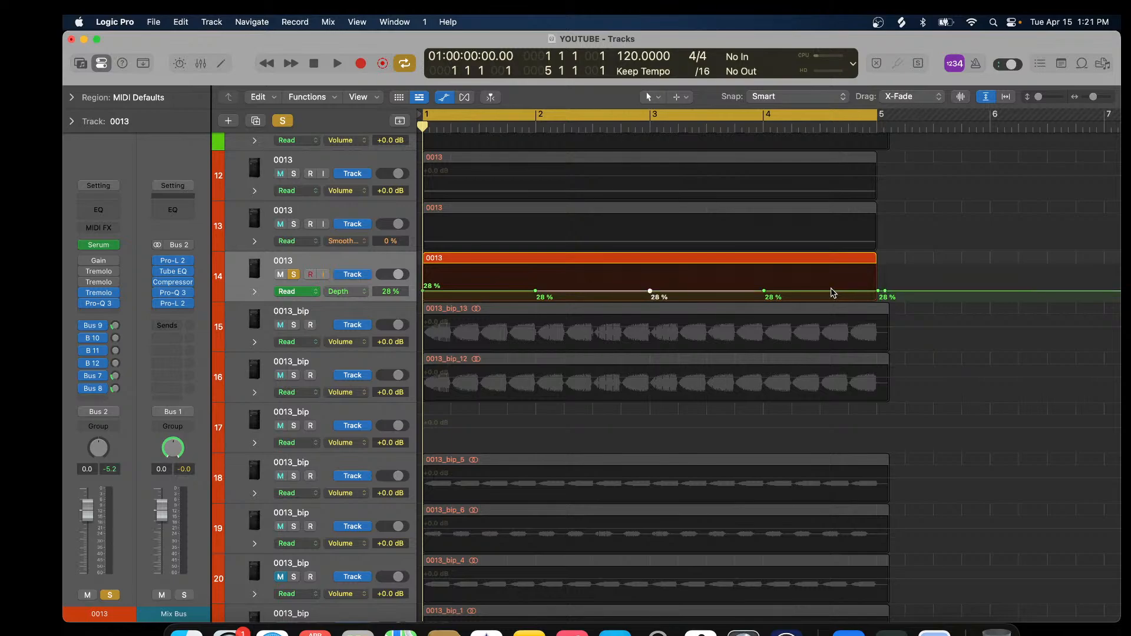
Raise track 14's Depth automation from bar 4 to 5 to 100% and bend the bar 3–4 ramp downward with the Automation Curve Tool.
{"action": "left_click_drag", "start_coordinate": [833, 292], "coordinate": [831, 258]}
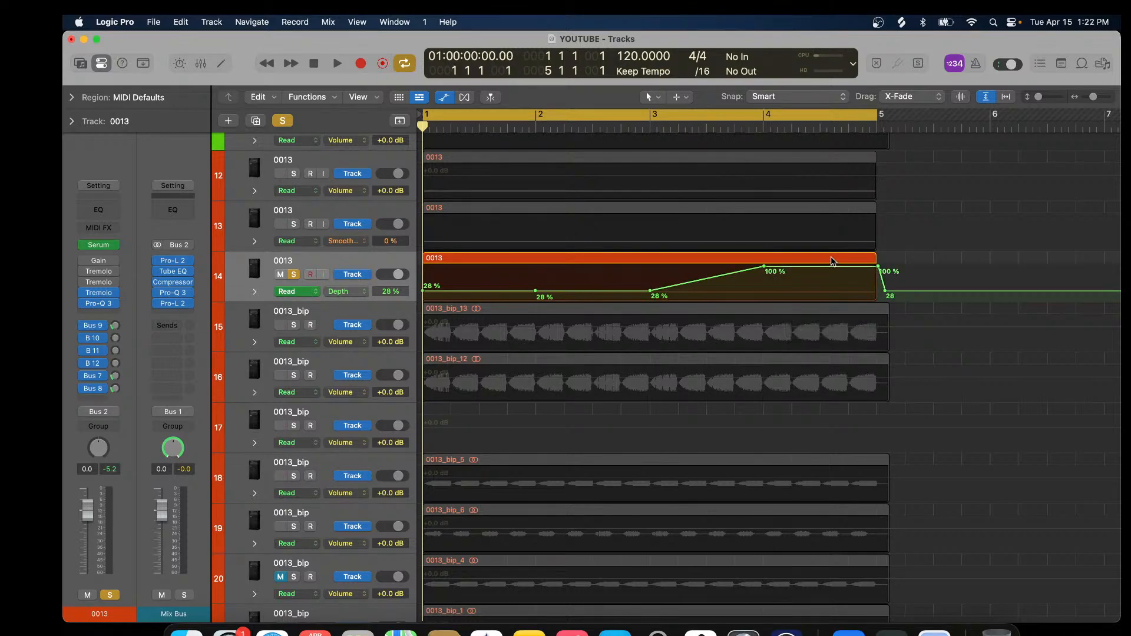
{"action": "left_click", "coordinate": [680, 286], "text": "super"}
{"action": "left_click", "coordinate": [898, 99]}
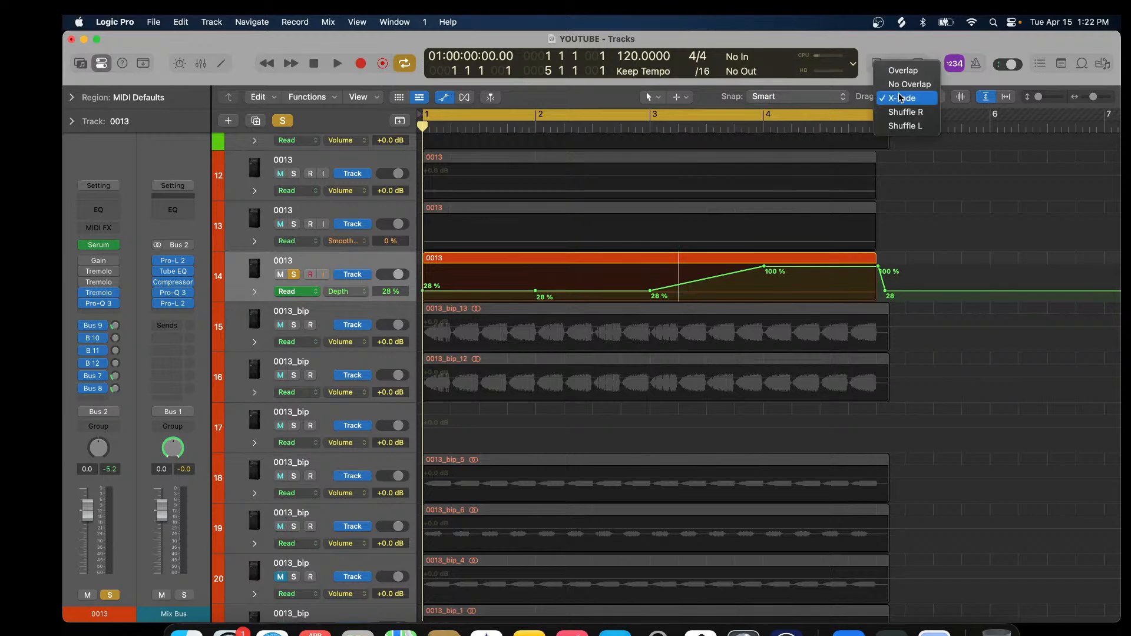
{"action": "left_click", "coordinate": [682, 96]}
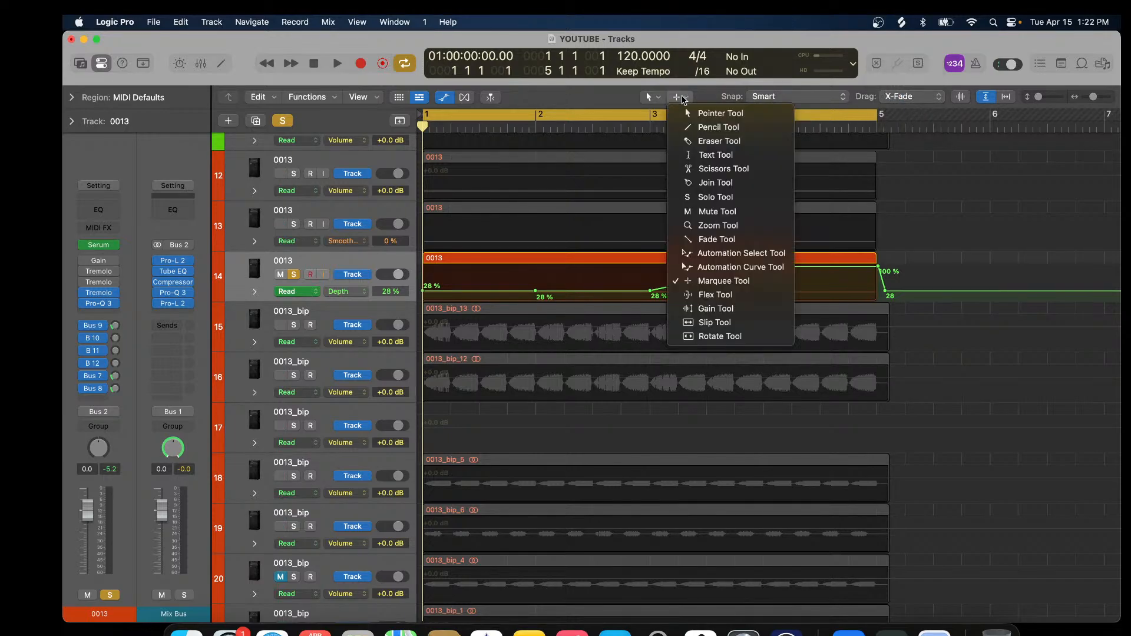
{"action": "left_click", "coordinate": [701, 267]}
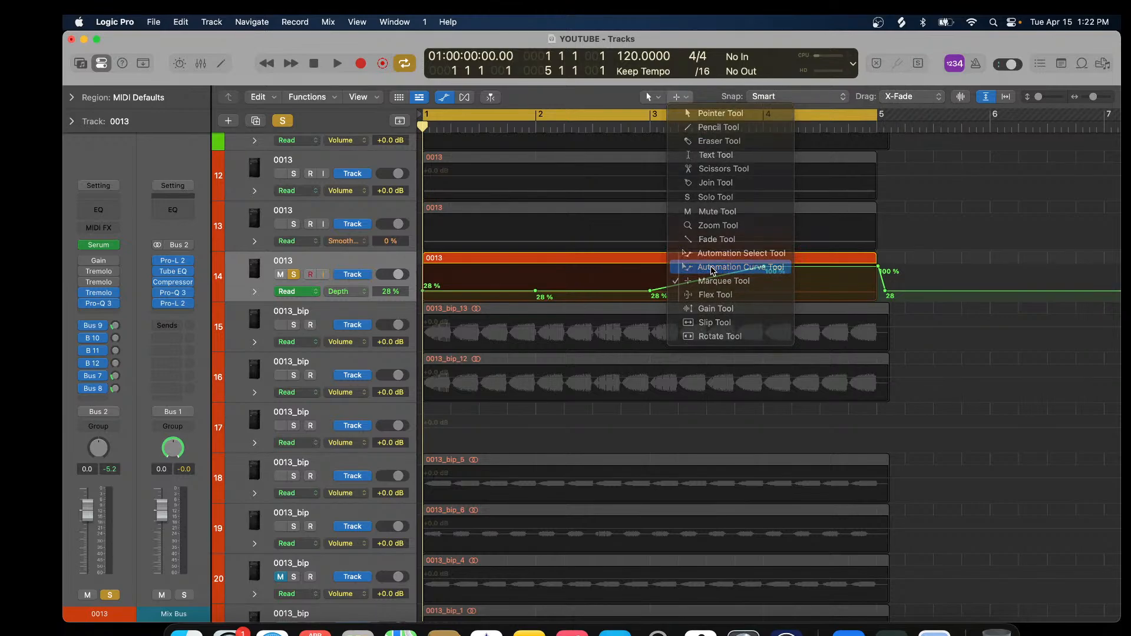
{"action": "left_click_drag", "start_coordinate": [690, 285], "coordinate": [694, 298]}
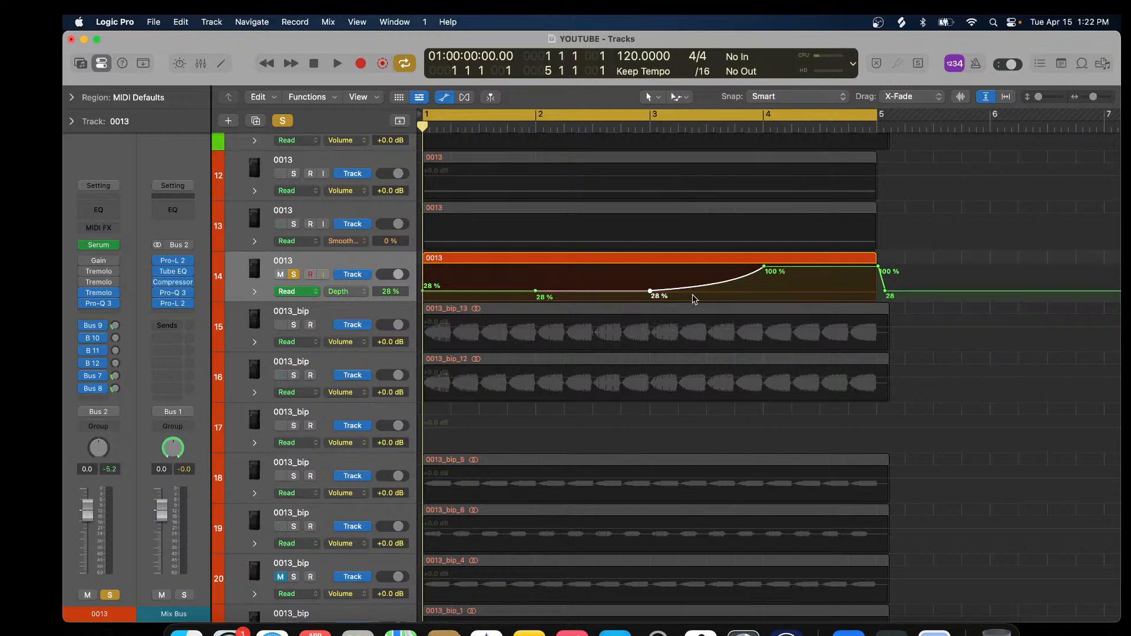
Add three Depth automation points between bars 2 and 3 on track 14, shaping a dip to 0, a 100% peak and another 0.
{"action": "left_click", "coordinate": [591, 291]}
{"action": "left_click", "coordinate": [618, 292]}
{"action": "left_click", "coordinate": [563, 292]}
{"action": "left_click_drag", "start_coordinate": [564, 292], "coordinate": [618, 300]}
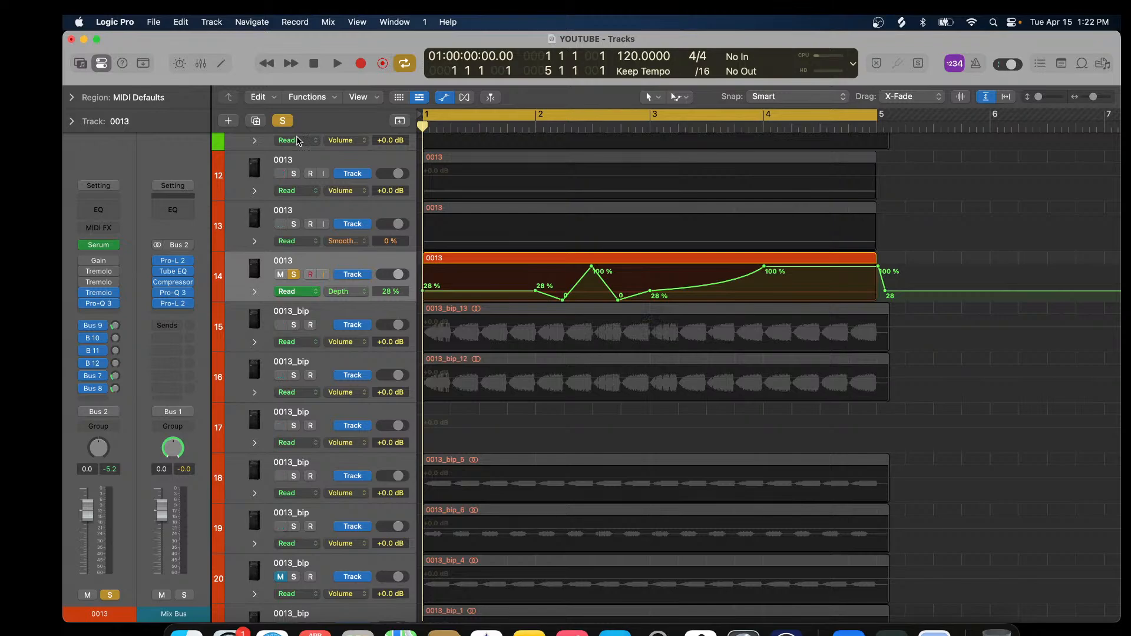
Audition the loop twice from the start to hear the Depth automation on track 14.
{"action": "left_click", "coordinate": [338, 66]}
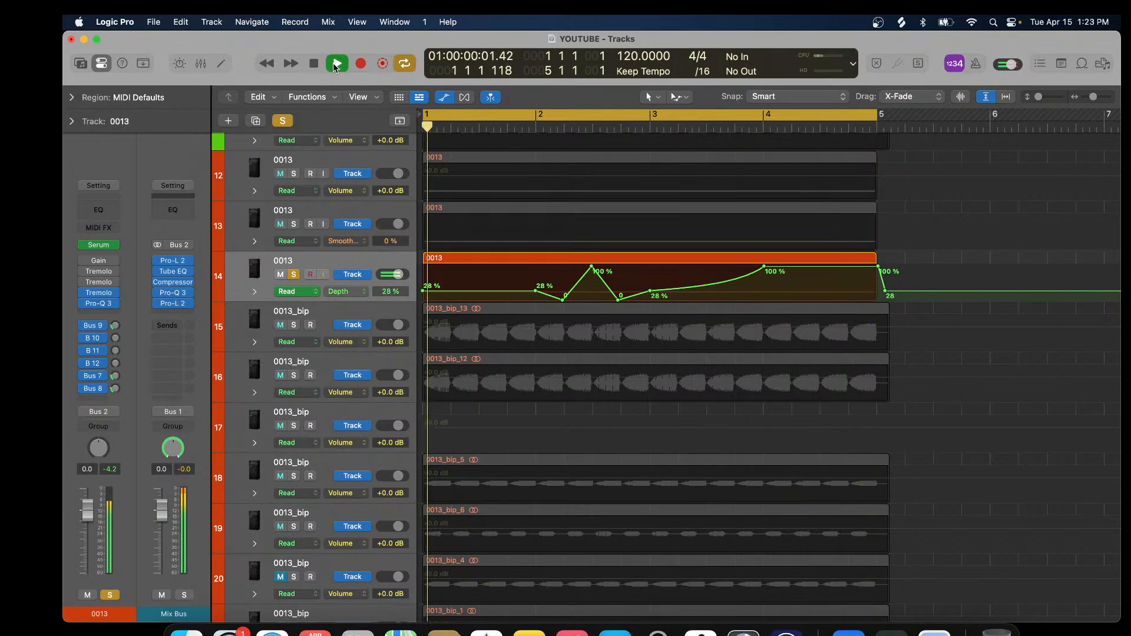
{"action": "left_click", "coordinate": [313, 65]}
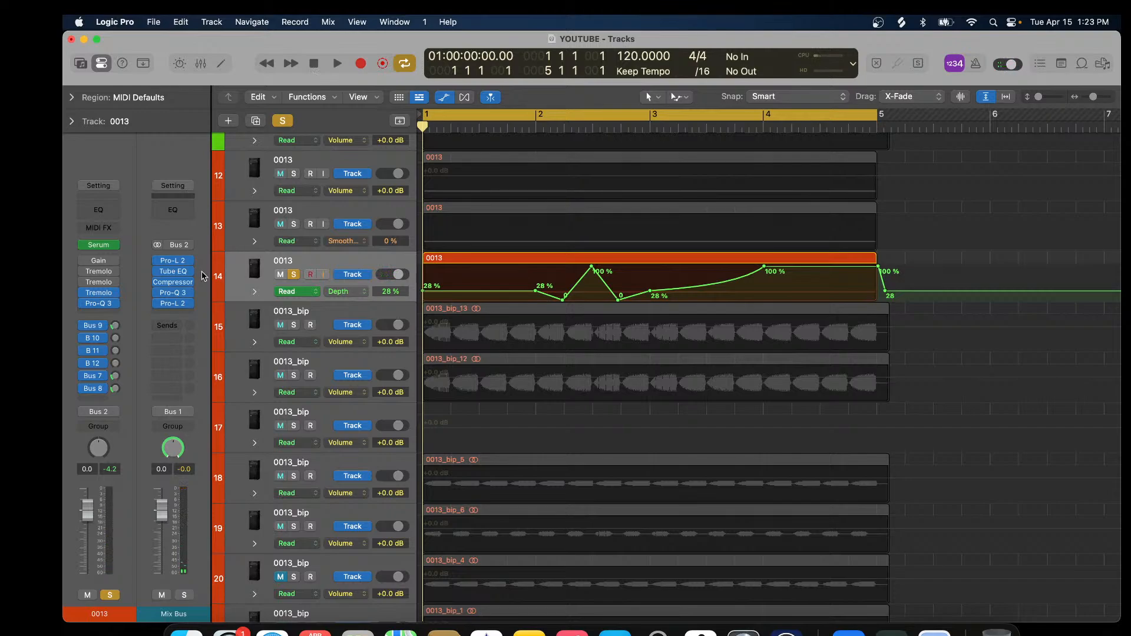
{"action": "left_click", "coordinate": [338, 63]}
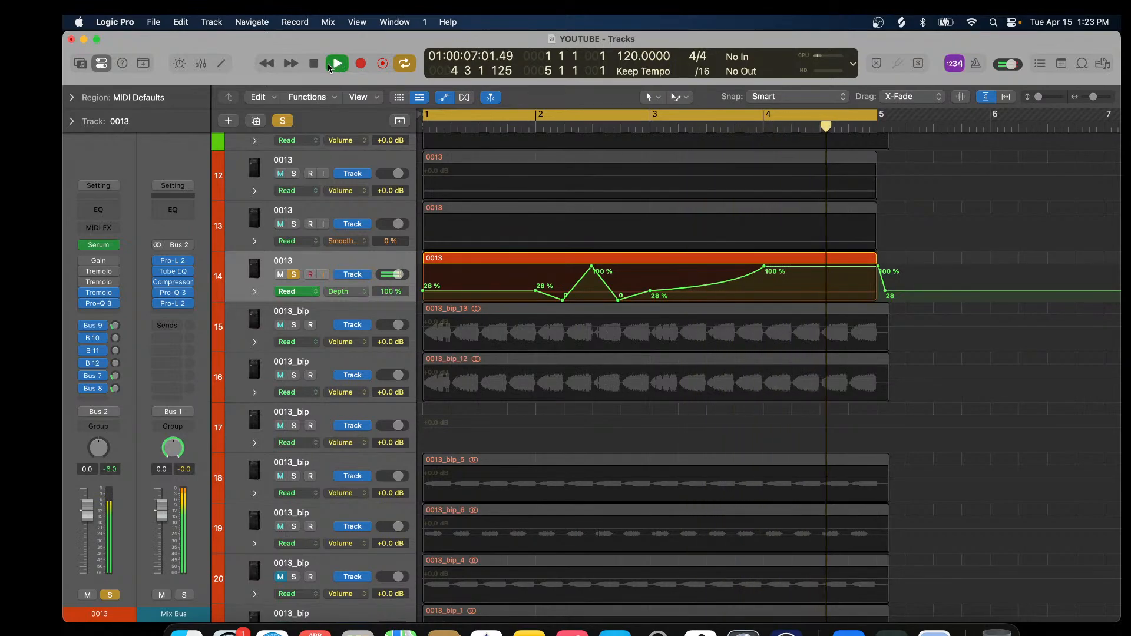
{"action": "left_click", "coordinate": [315, 64]}
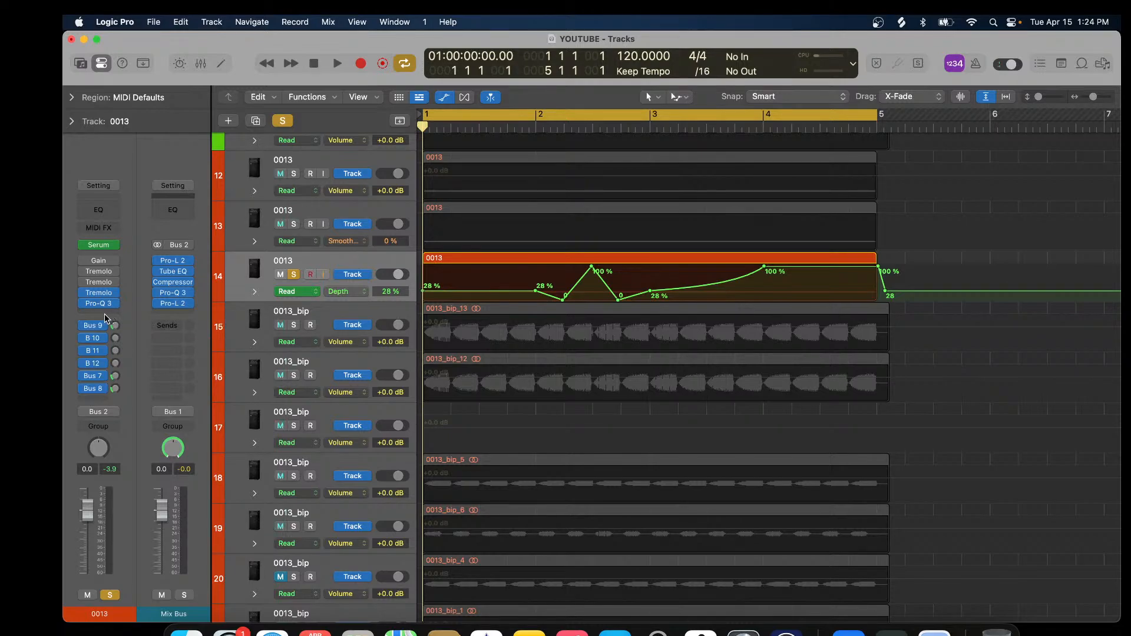
{"action": "left_click", "coordinate": [107, 315]}
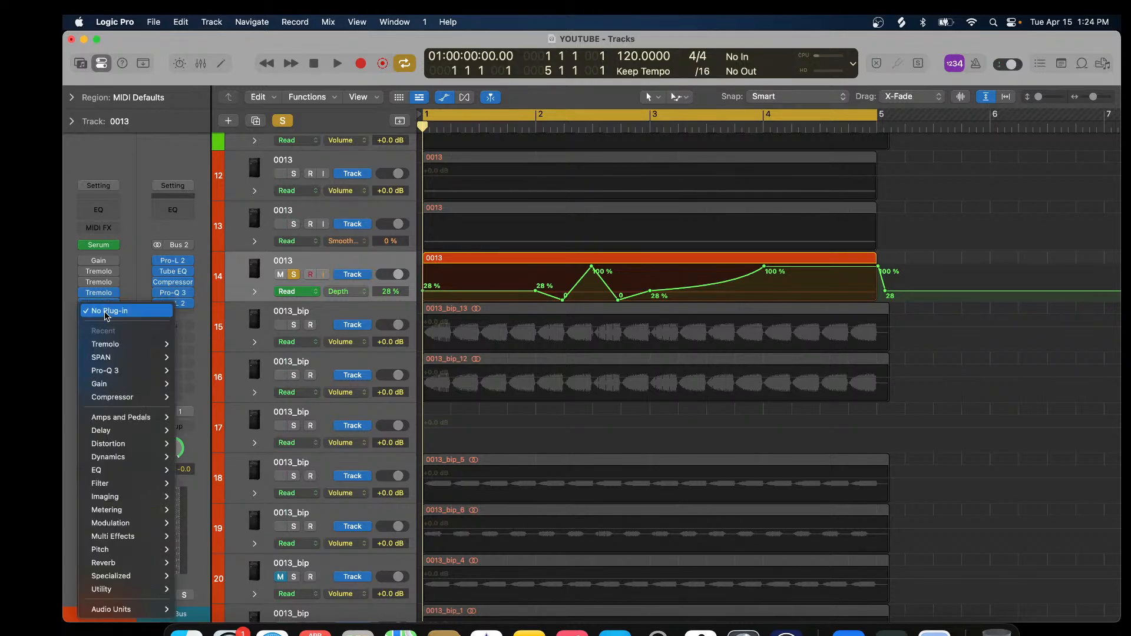
{"action": "mouse_move", "coordinate": [126, 347]}
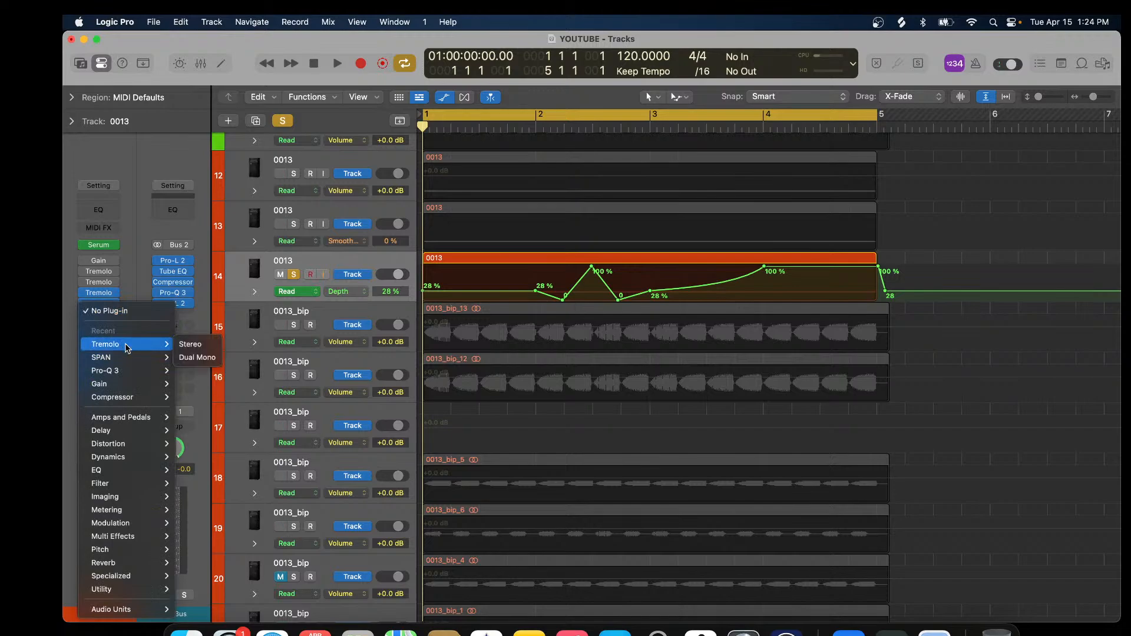
{"action": "left_click", "coordinate": [105, 371]}
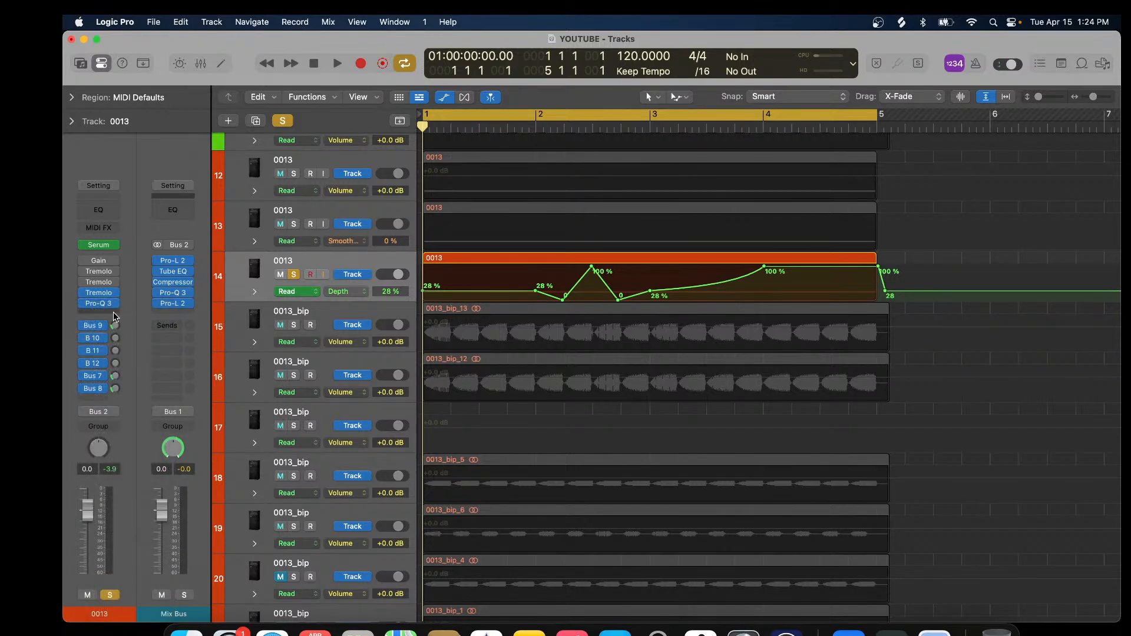
Hide the automation lanes in the arrangement and audition the loop from the start.
{"action": "left_click", "coordinate": [444, 97]}
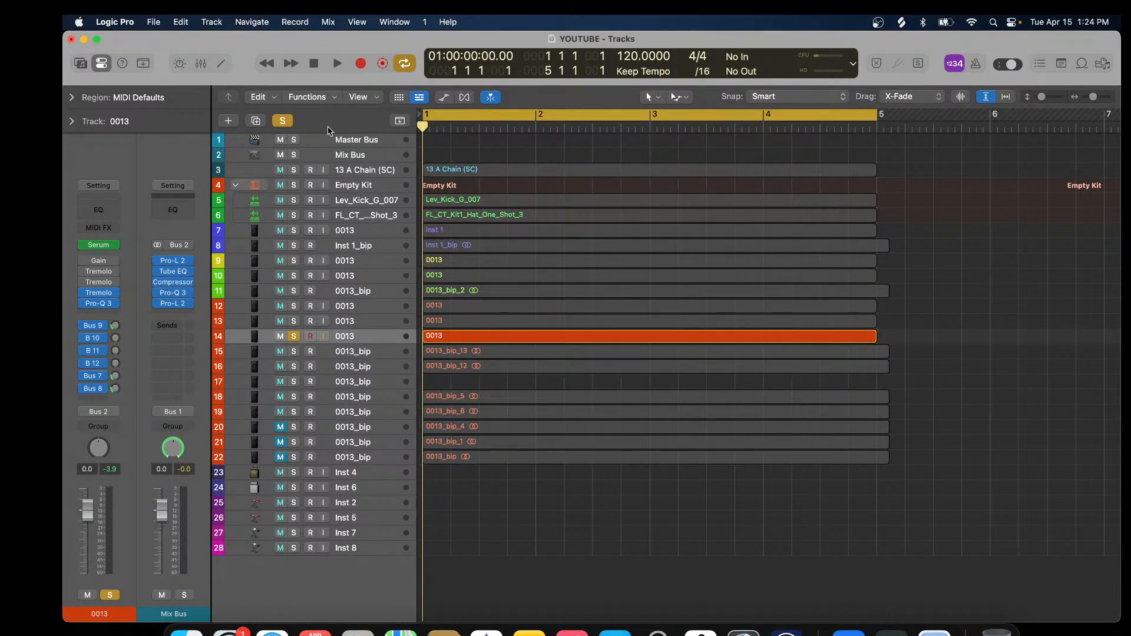
{"action": "left_click", "coordinate": [336, 63]}
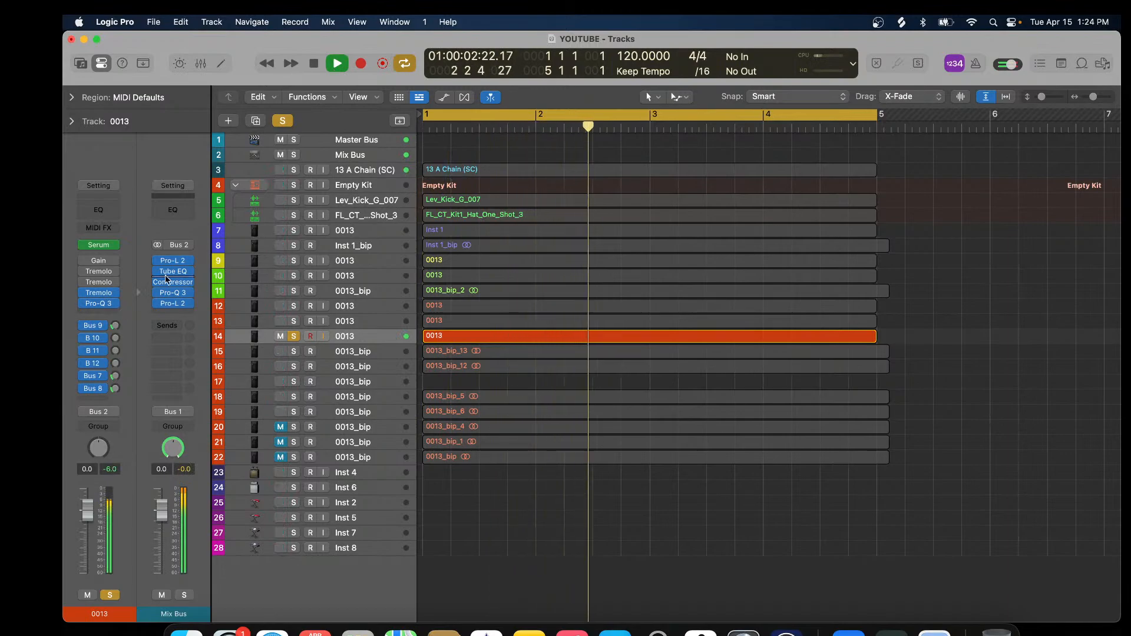
{"action": "key", "text": "space"}
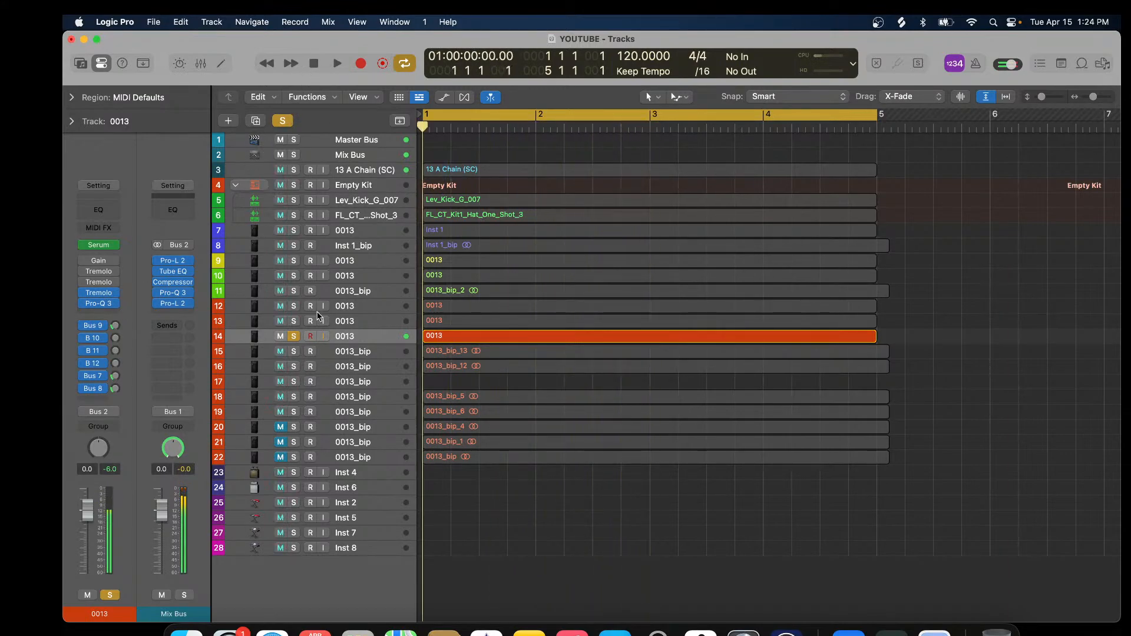
Insert a Dual Mono Tremolo in track 14's empty slot below Pro-Q 3, switch it to Mid/Side processing and show its Mid settings.
{"action": "left_click", "coordinate": [115, 315]}
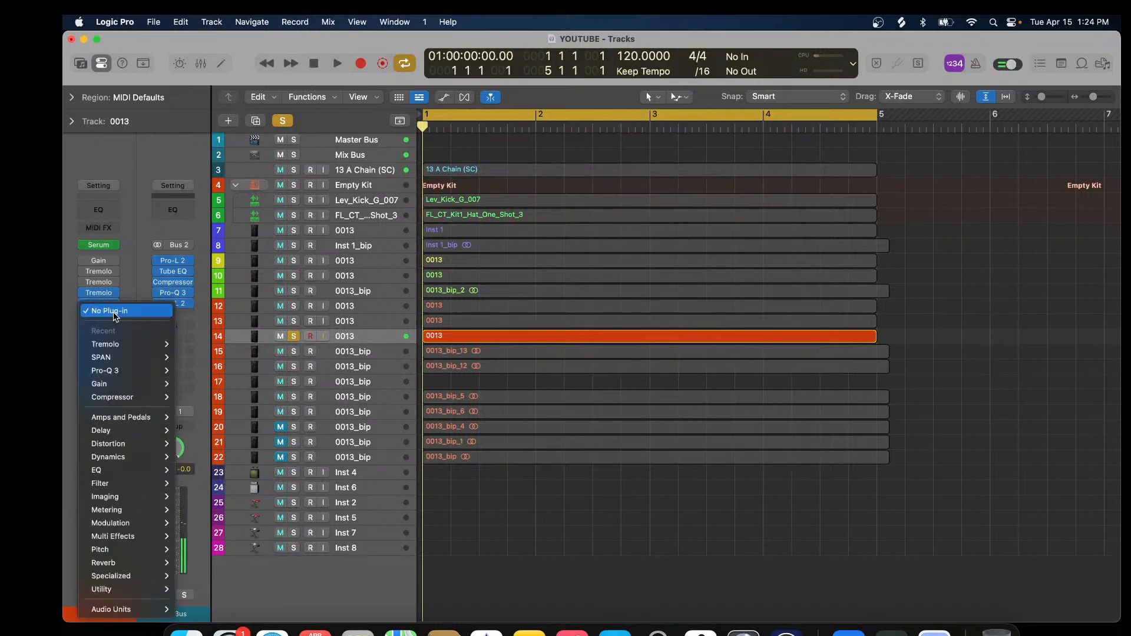
{"action": "mouse_move", "coordinate": [120, 344]}
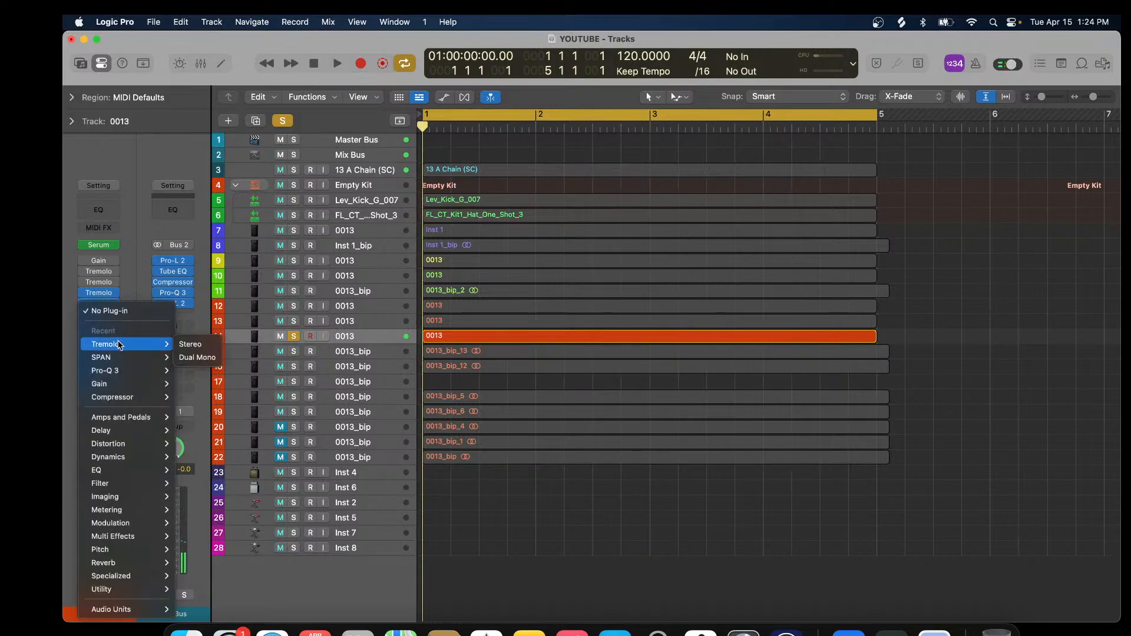
{"action": "left_click", "coordinate": [206, 357]}
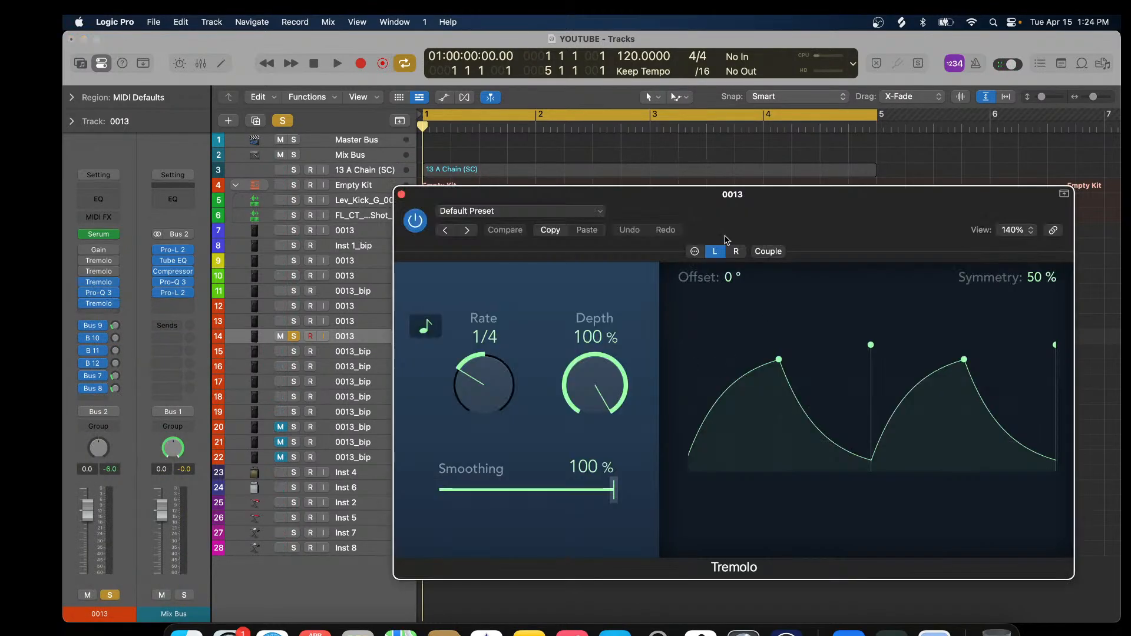
{"action": "left_click", "coordinate": [695, 252]}
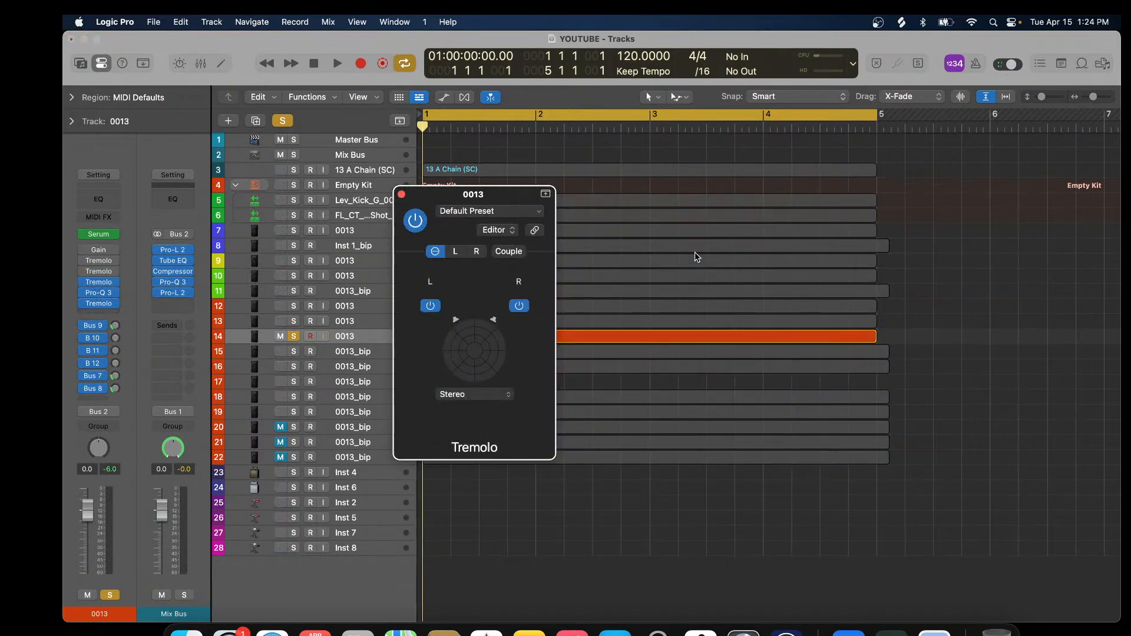
{"action": "left_click", "coordinate": [471, 395]}
{"action": "left_click", "coordinate": [470, 399]}
{"action": "left_click", "coordinate": [450, 251]}
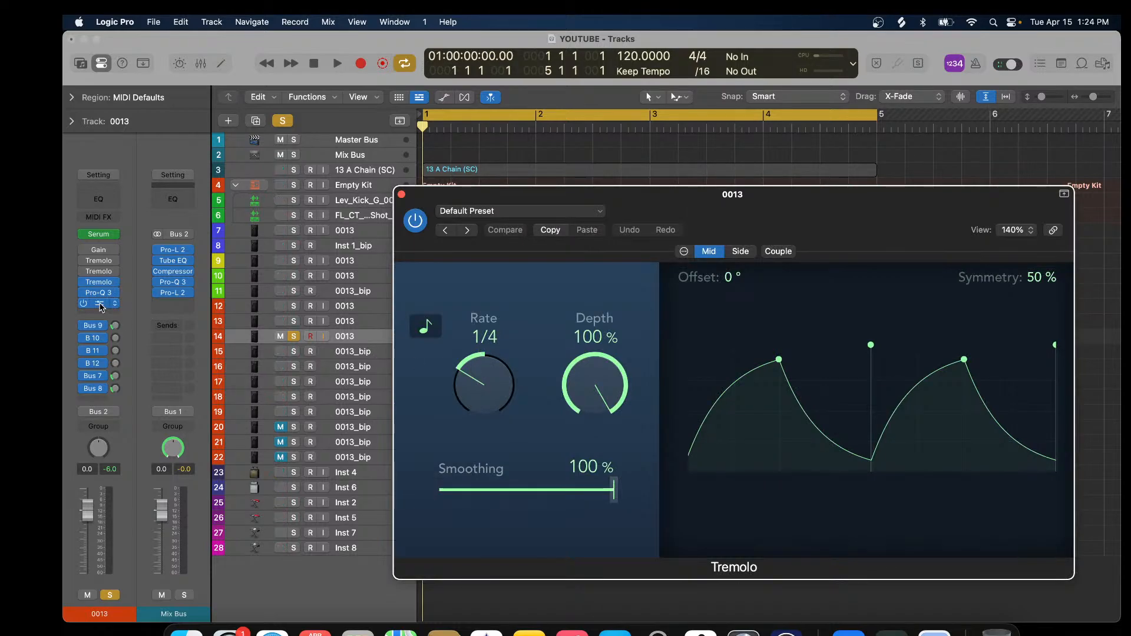
Move the new Tremolo above Pro-Q 3 in track 14's effects chain and audition the loop.
{"action": "left_click_drag", "start_coordinate": [100, 296], "coordinate": [102, 305]}
{"action": "left_click", "coordinate": [336, 65]}
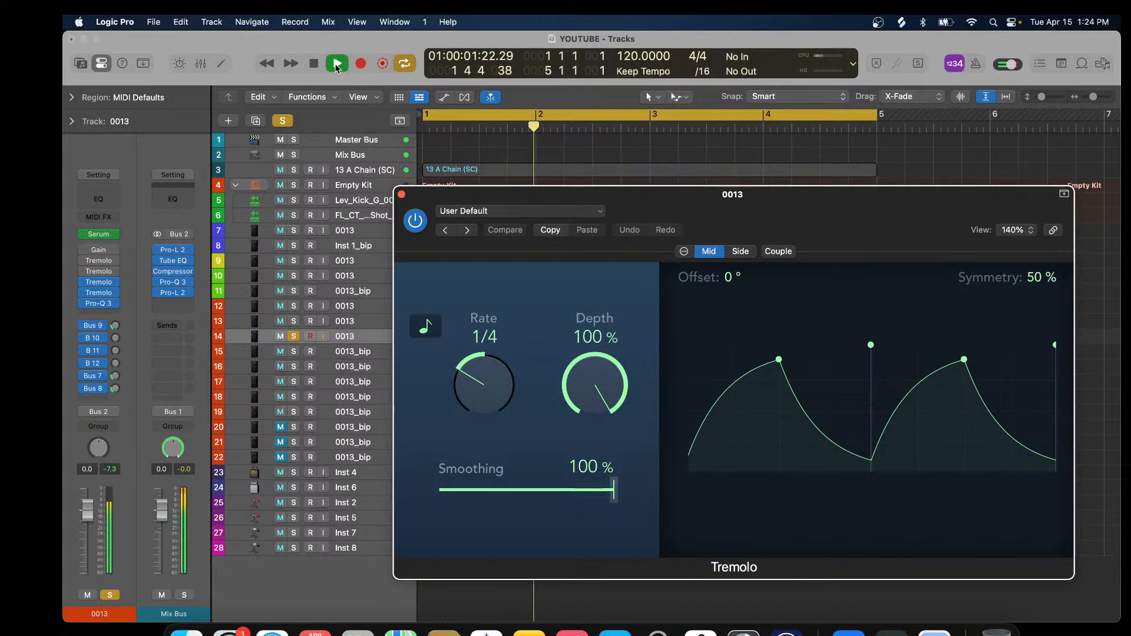
{"action": "left_click", "coordinate": [337, 65]}
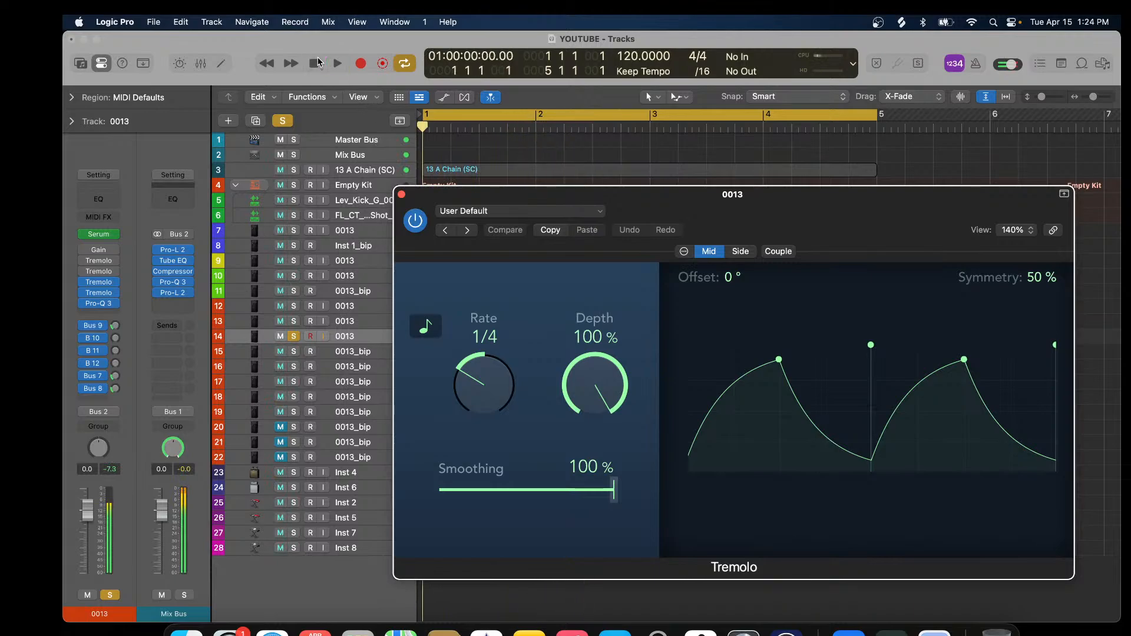
Bypass the new Tremolo, turn on the 1/4 Mid Tremolo with 92% symmetry, and close that plug-in's window.
{"action": "left_click", "coordinate": [82, 294]}
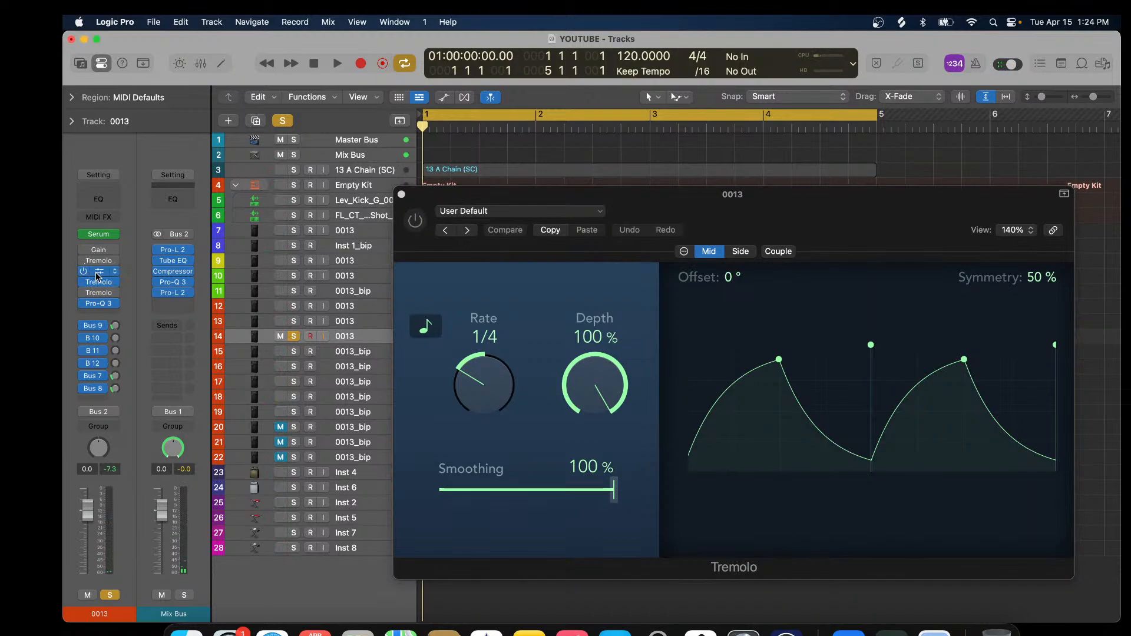
{"action": "left_click", "coordinate": [98, 277]}
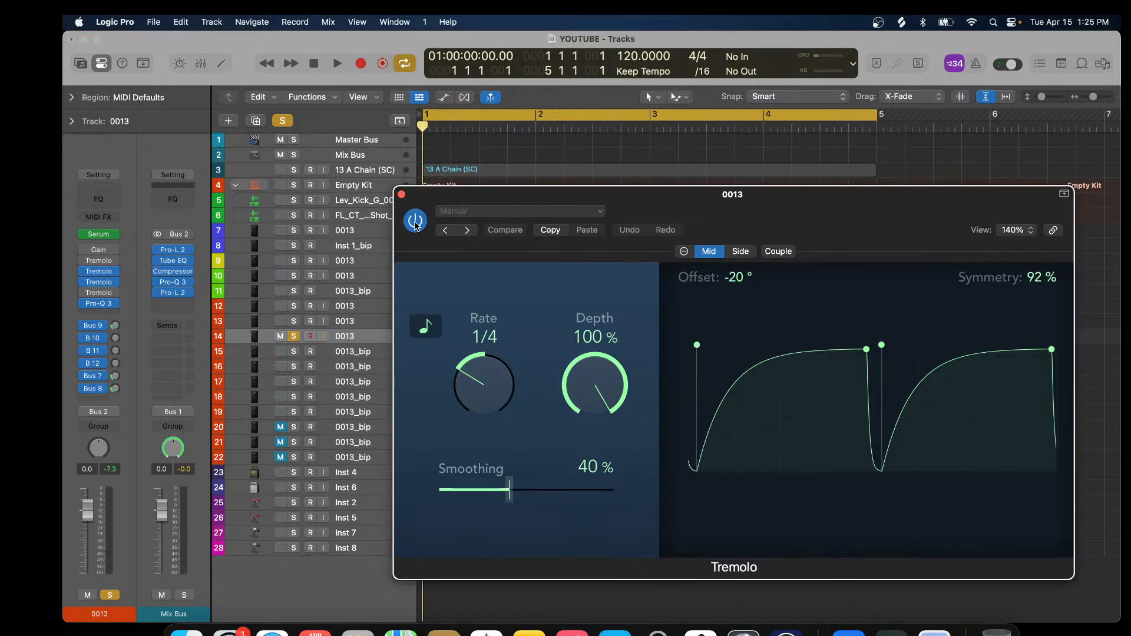
{"action": "left_click", "coordinate": [401, 195]}
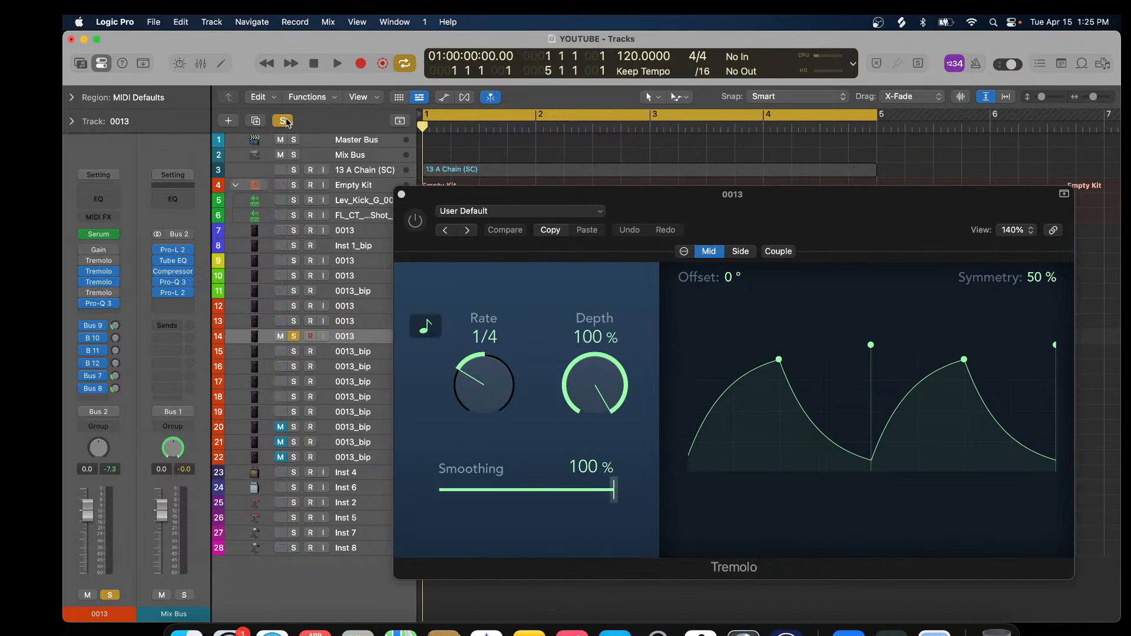
Audition the loop without the new Tremolo, then turn the Tremolo directly above Pro-Q 3 back on.
{"action": "left_click", "coordinate": [337, 65]}
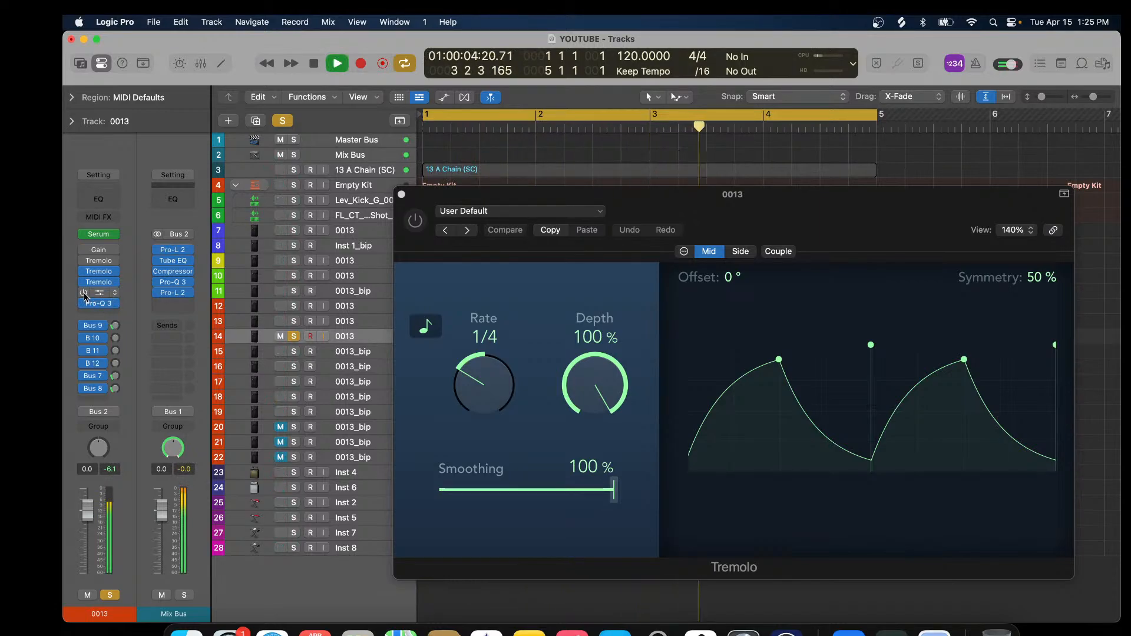
{"action": "key", "text": "space"}
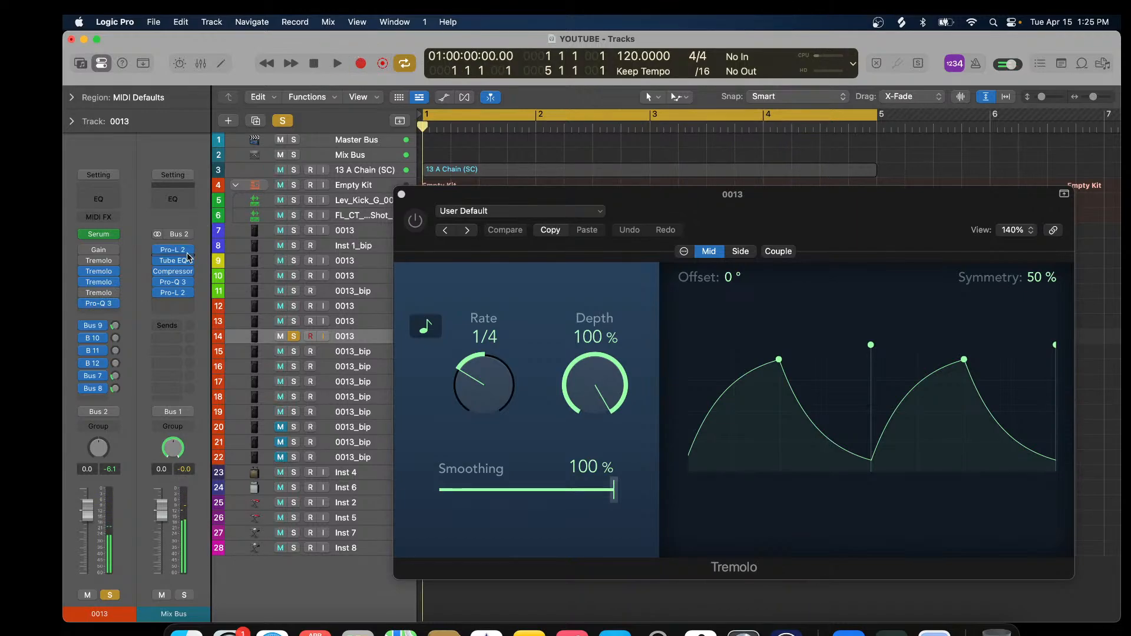
{"action": "left_click", "coordinate": [98, 294]}
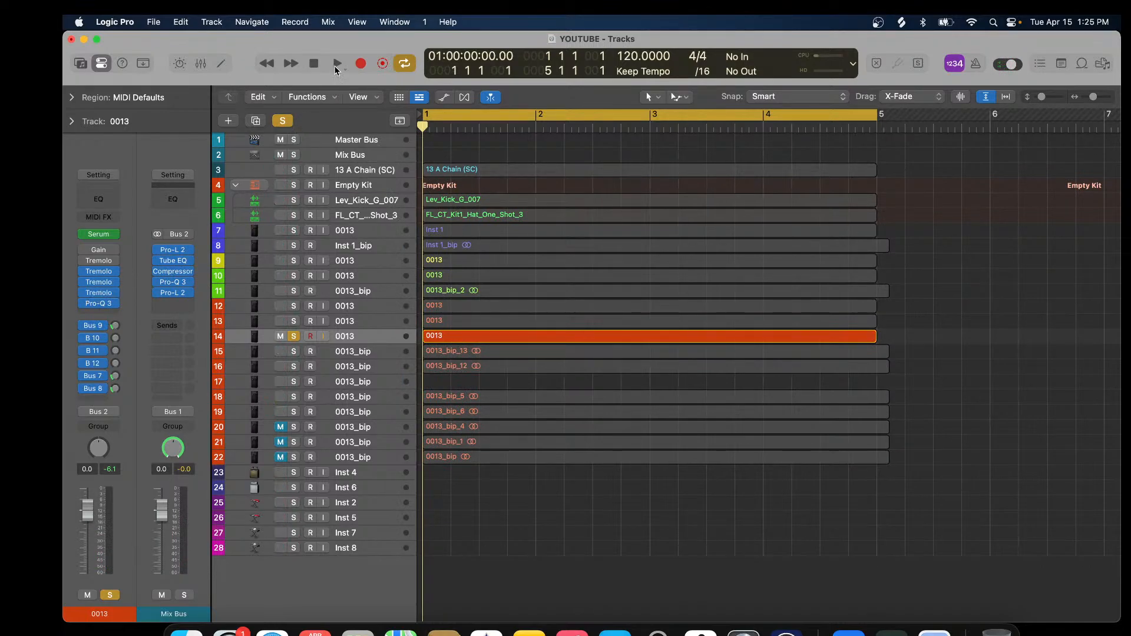
While the loop plays, set the new Mid Tremolo to rate 1/32t, Smoothing 70% and Depth 67%, and compare it with bypass.
{"action": "left_click", "coordinate": [337, 62]}
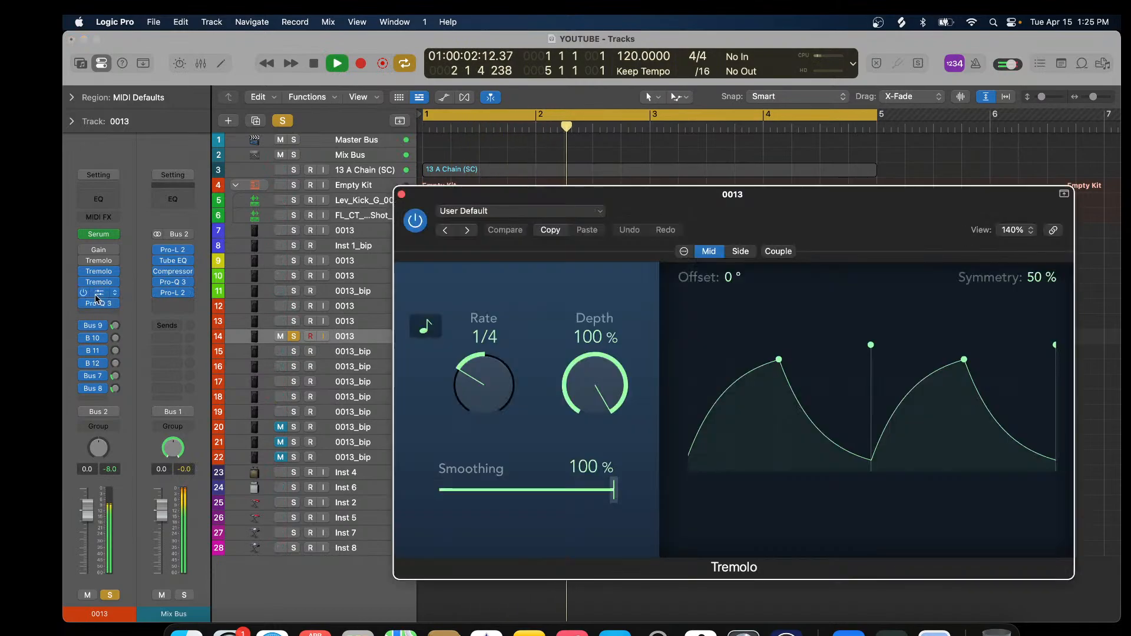
{"action": "left_click", "coordinate": [98, 293]}
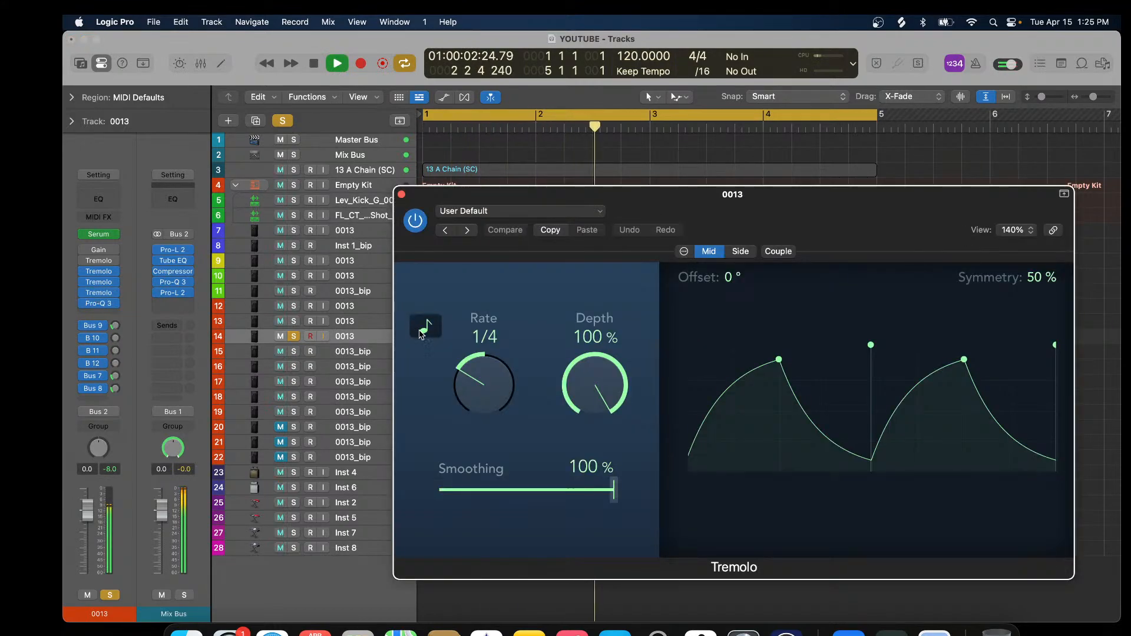
{"action": "left_click_drag", "start_coordinate": [482, 393], "coordinate": [487, 374]}
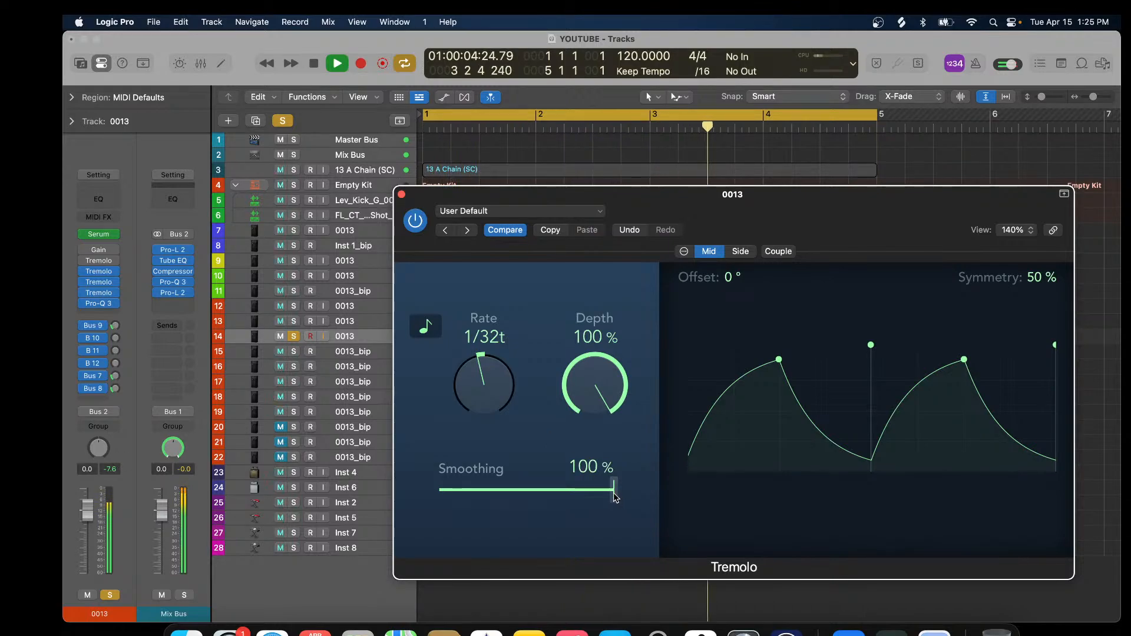
{"action": "left_click_drag", "start_coordinate": [613, 496], "coordinate": [562, 499]}
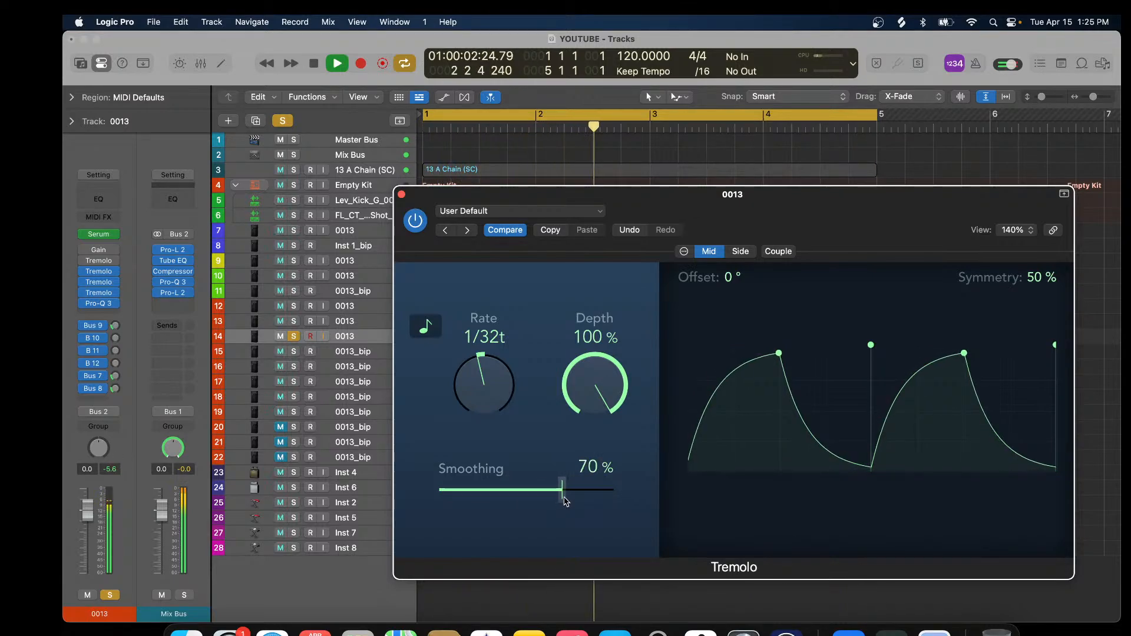
{"action": "left_click_drag", "start_coordinate": [587, 407], "coordinate": [586, 453]}
{"action": "left_click", "coordinate": [415, 221]}
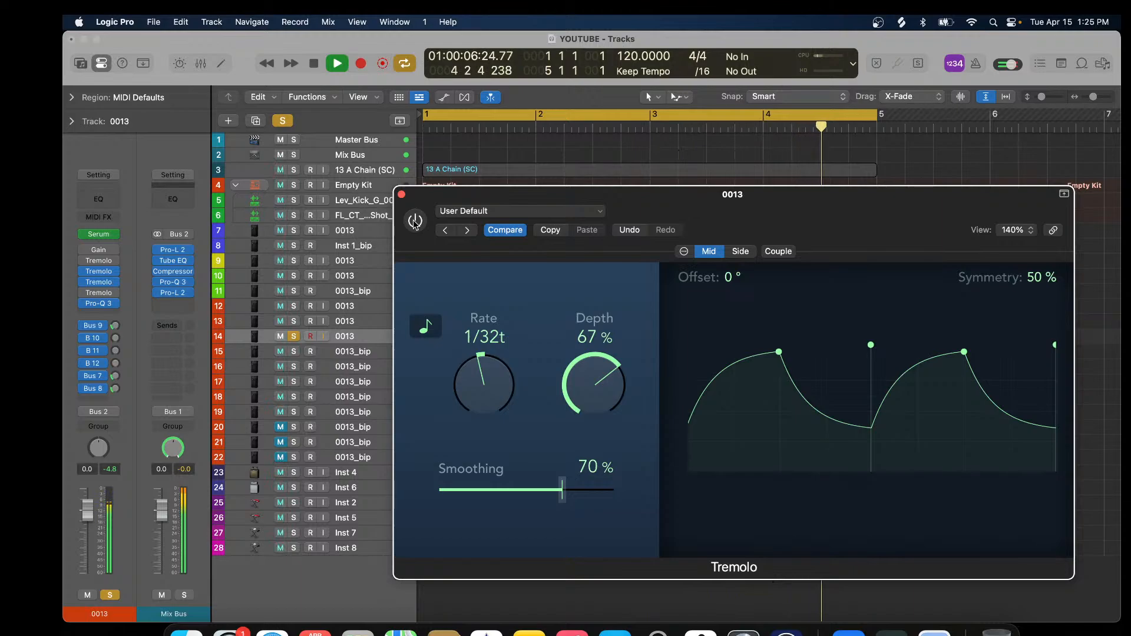
{"action": "left_click", "coordinate": [415, 222]}
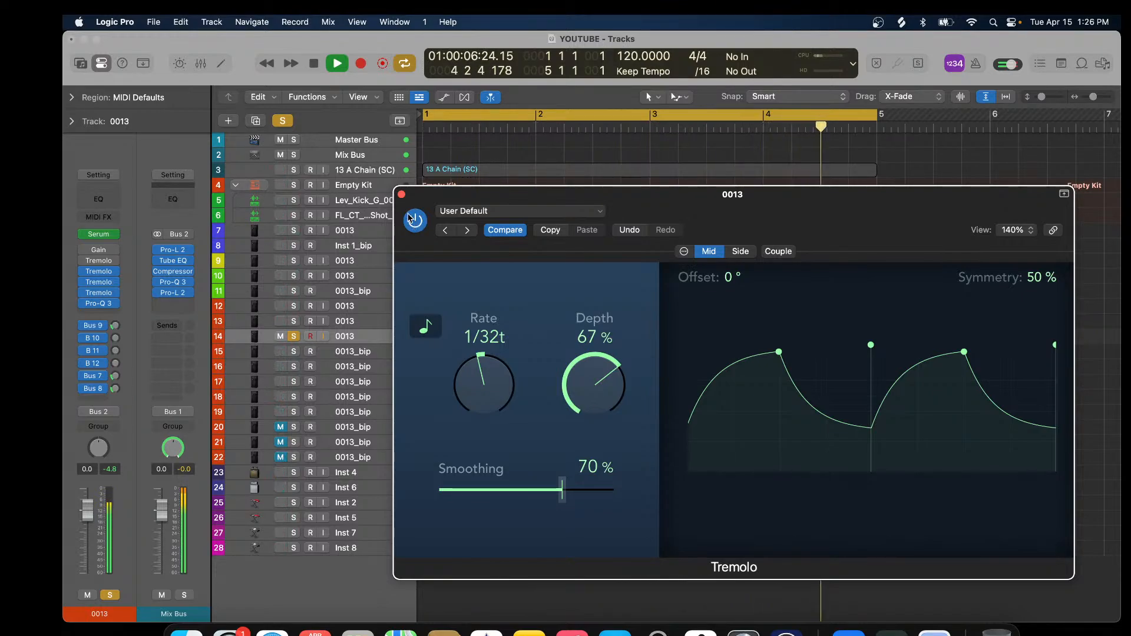
Stop the loop, set the Mid Tremolo's rate to 1/32d and close its plug-in window.
{"action": "left_click", "coordinate": [313, 64]}
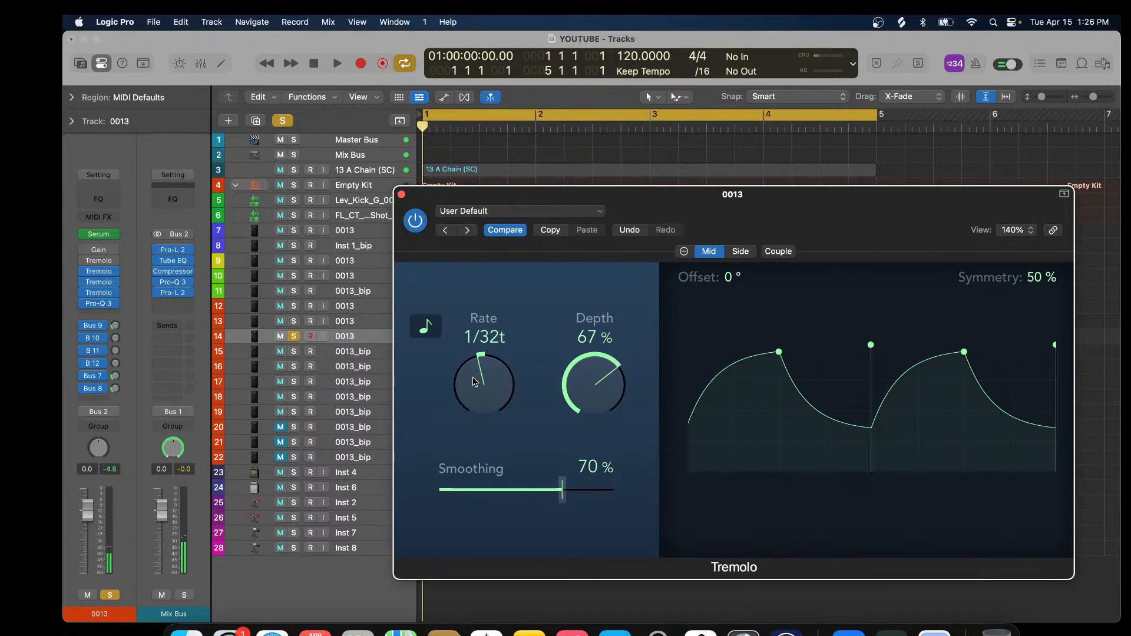
{"action": "left_click_drag", "start_coordinate": [474, 382], "coordinate": [475, 388]}
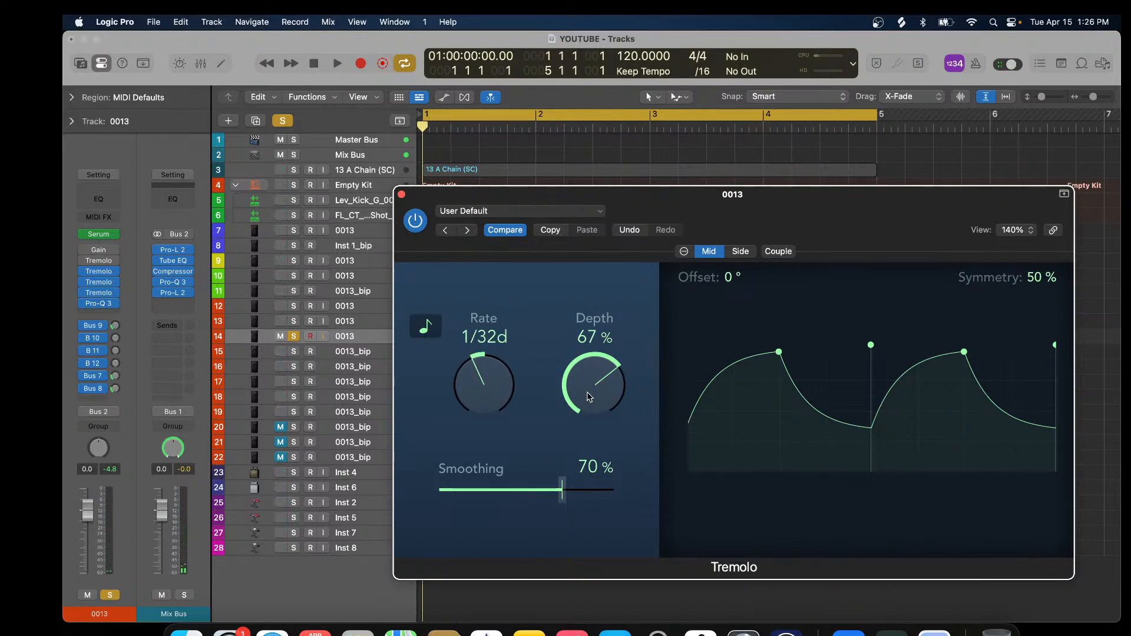
{"action": "left_click", "coordinate": [401, 195]}
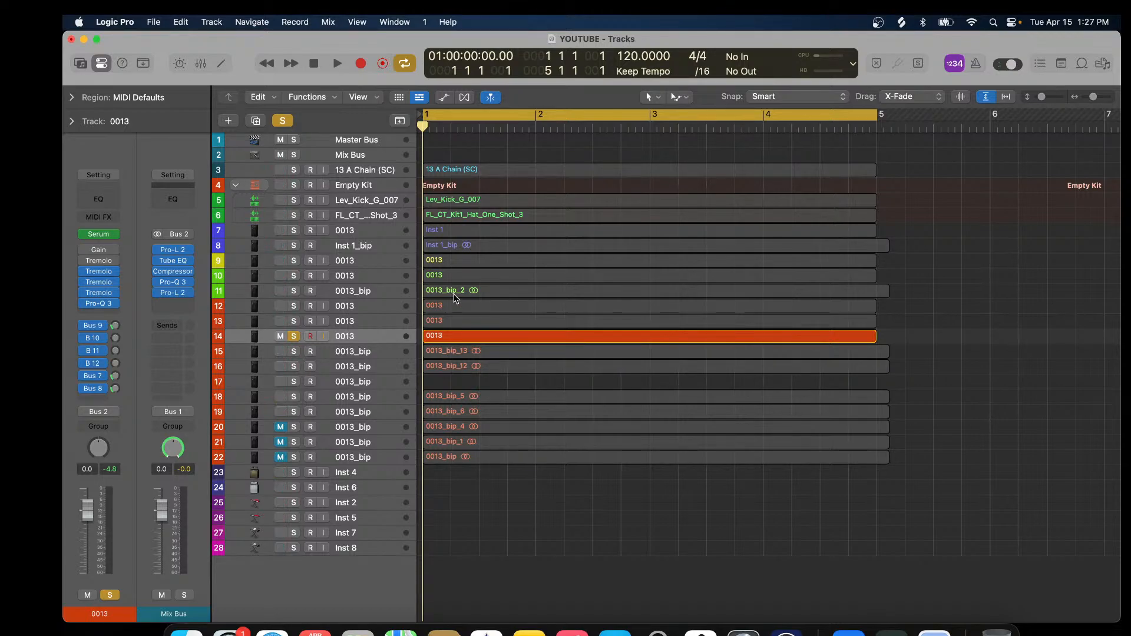
Solo the kick alongside track 14's bass, play the loop, and bypass track 14's Tremolo directly above Pro-Q 3.
{"action": "left_click", "coordinate": [376, 217]}
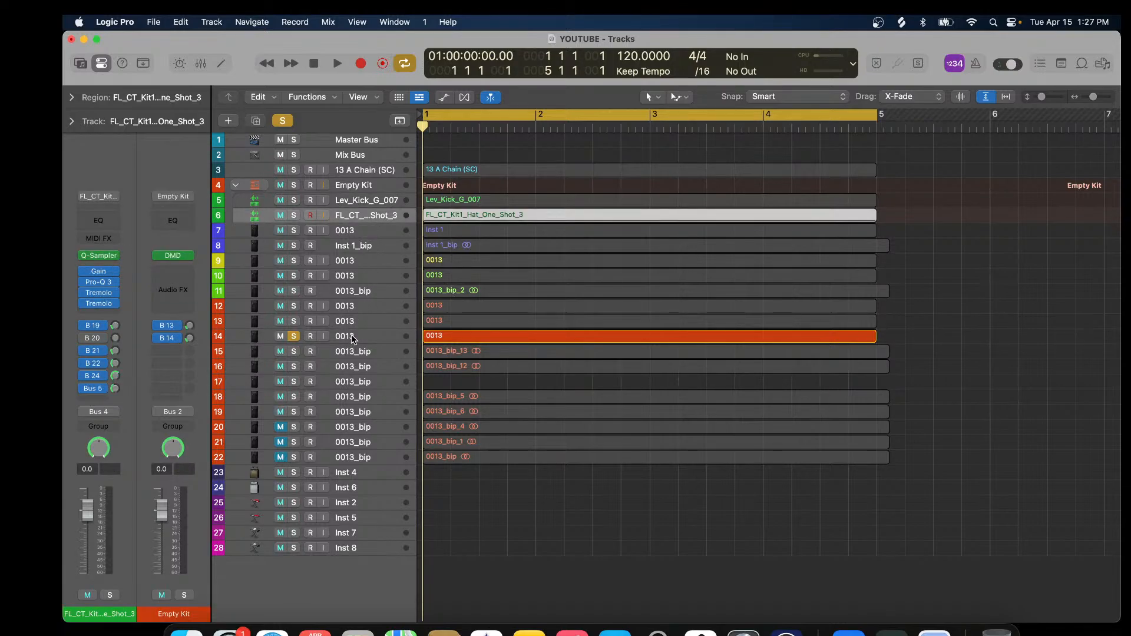
{"action": "left_click", "coordinate": [294, 200]}
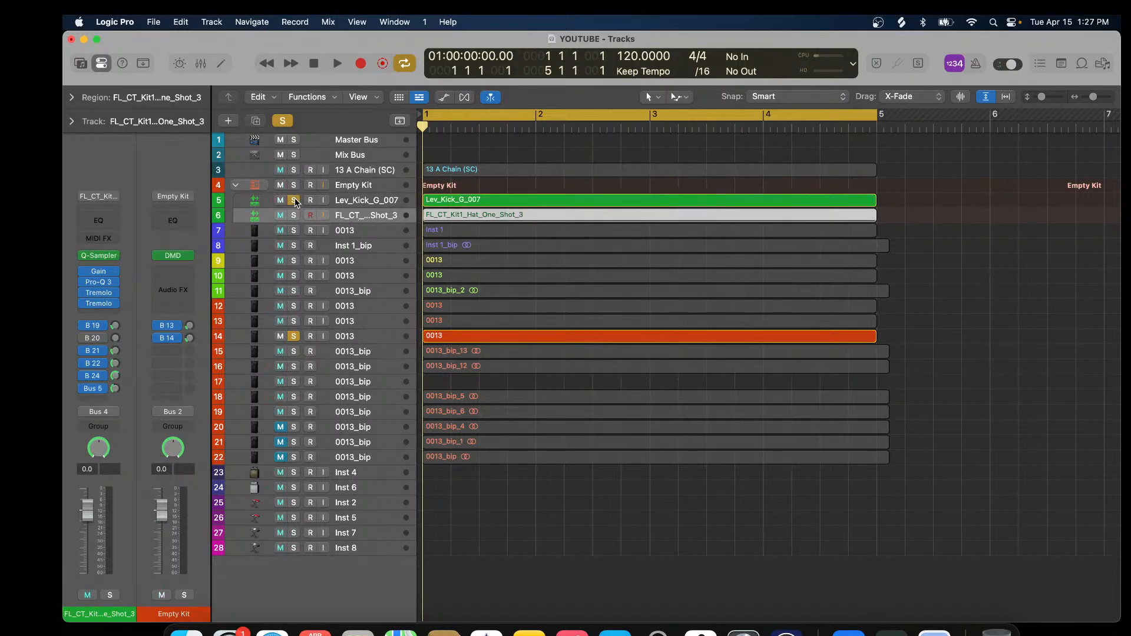
{"action": "left_click", "coordinate": [337, 65]}
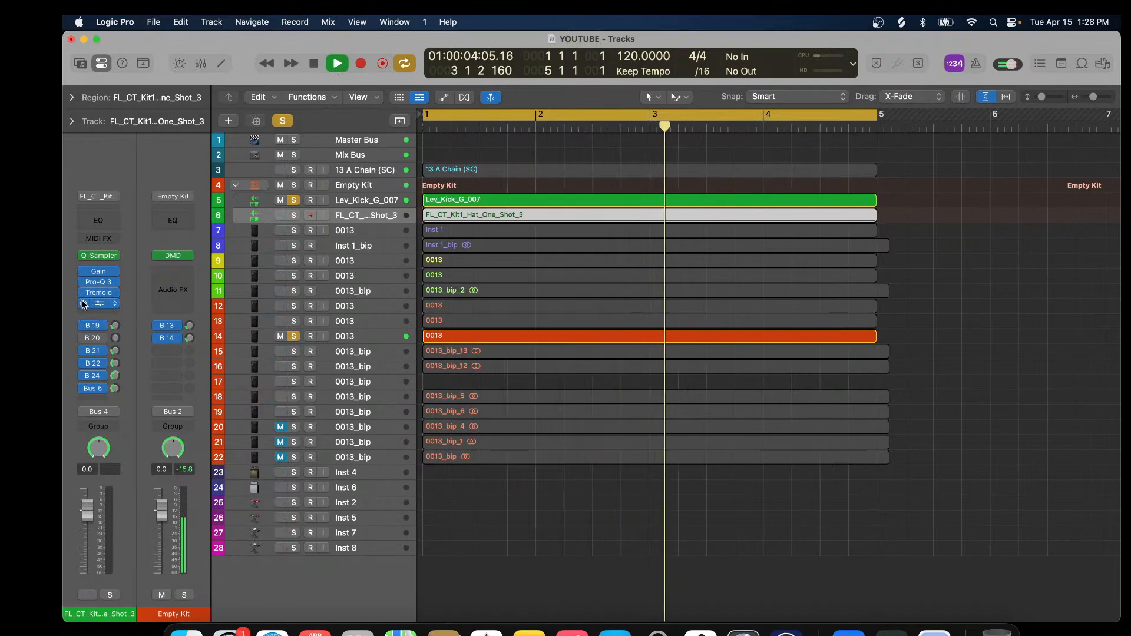
{"action": "left_click", "coordinate": [377, 336]}
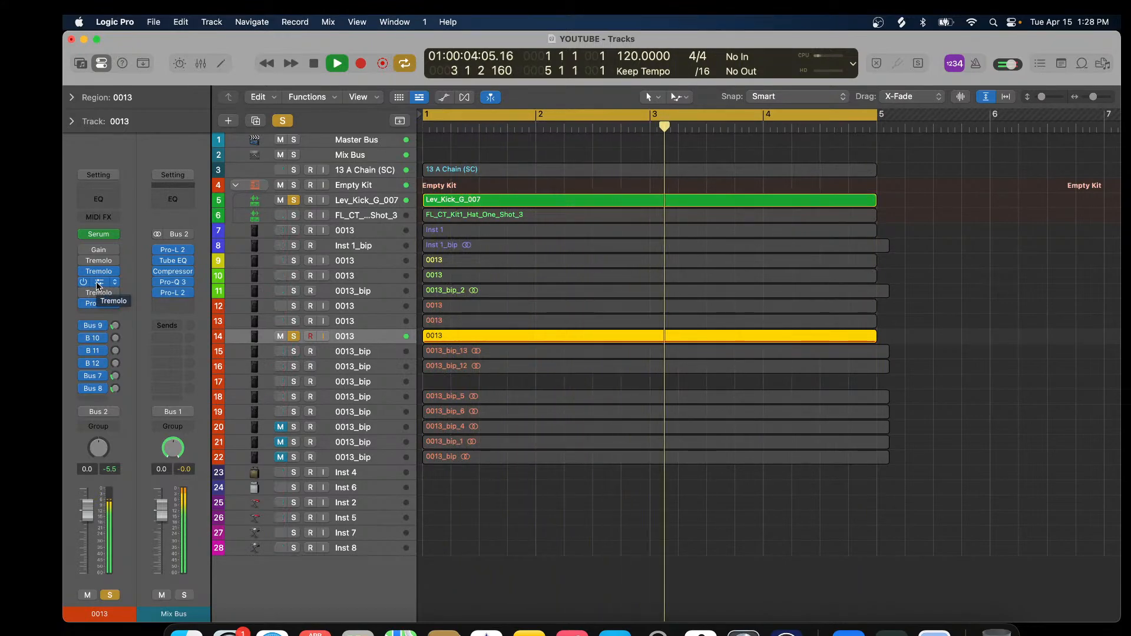
Bypass both Tremolos on the hat track, lower its Gain plug-in to -14.0 dB, and close that plug-in.
{"action": "left_click", "coordinate": [361, 215]}
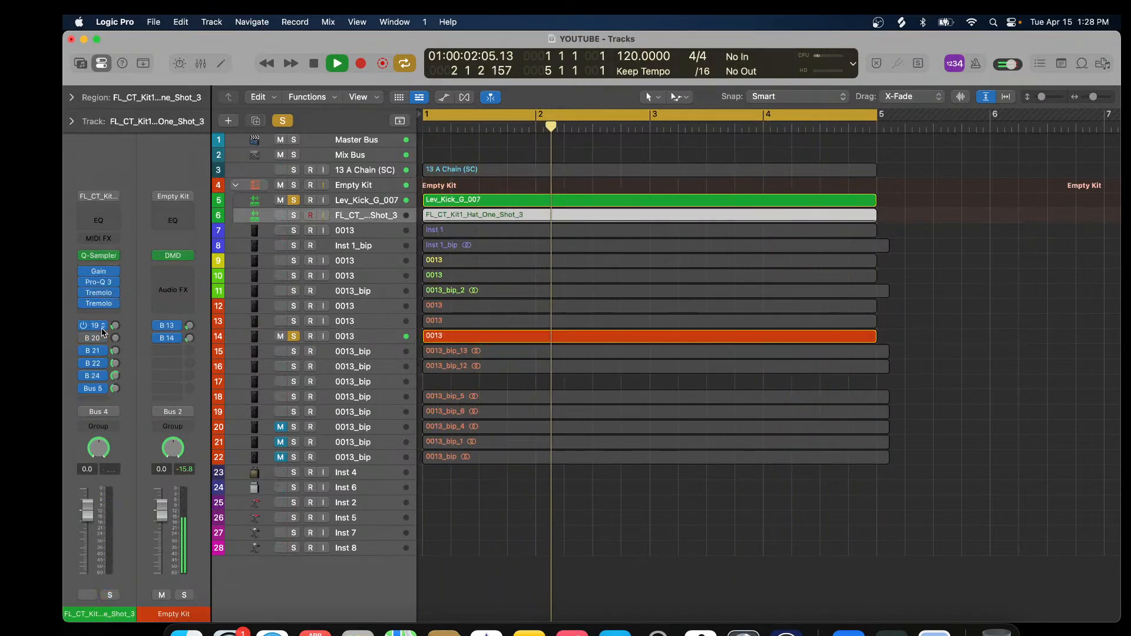
{"action": "mouse_move", "coordinate": [81, 297]}
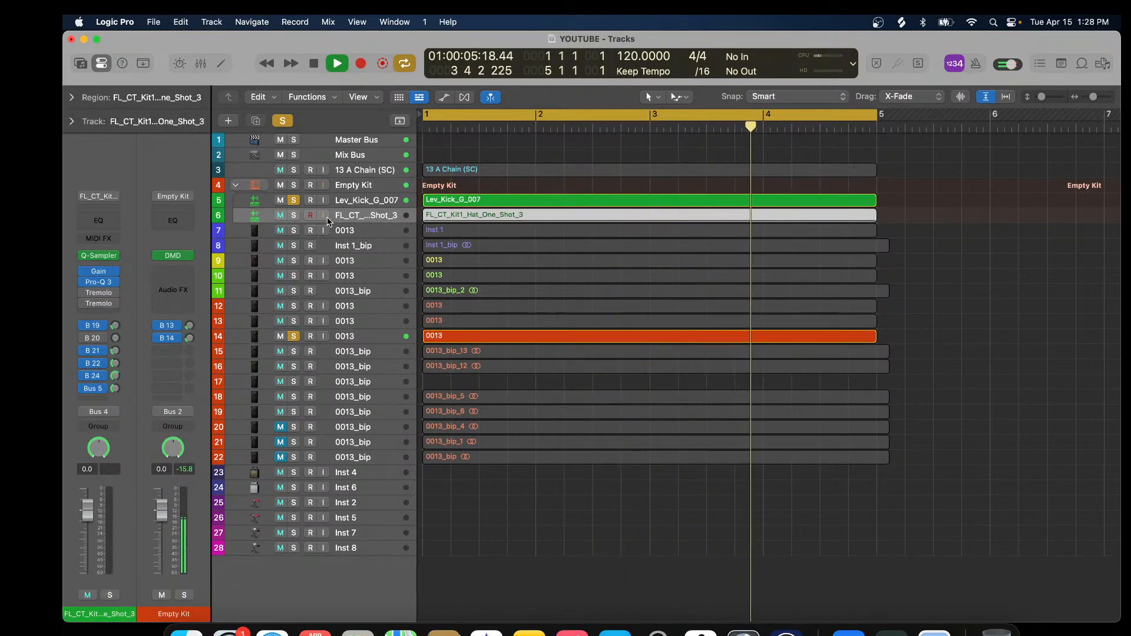
{"action": "left_click", "coordinate": [97, 271]}
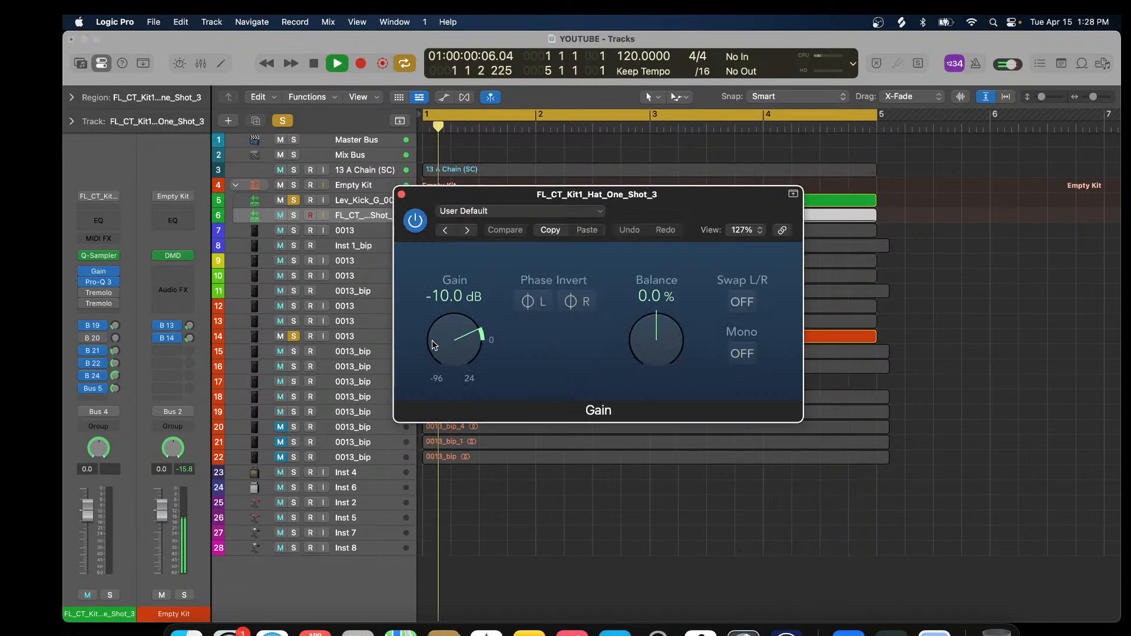
{"action": "scroll", "coordinate": [433, 352], "scroll_direction": "down", "scroll_amount": 5}
{"action": "scroll", "coordinate": [433, 352], "scroll_direction": "up", "scroll_amount": 3}
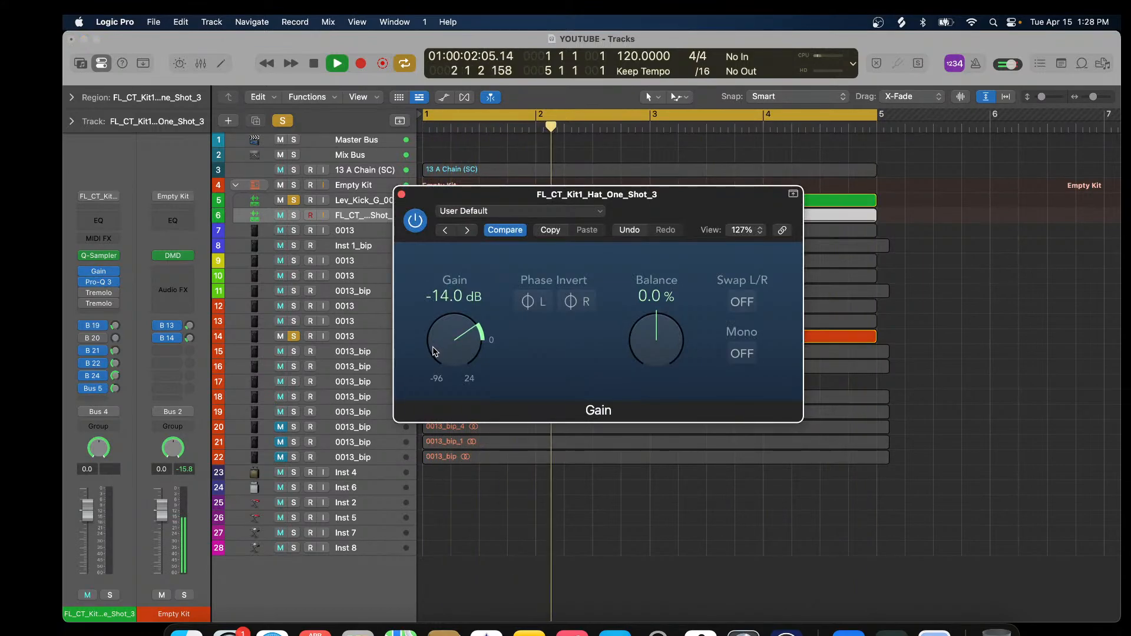
{"action": "left_click", "coordinate": [402, 195]}
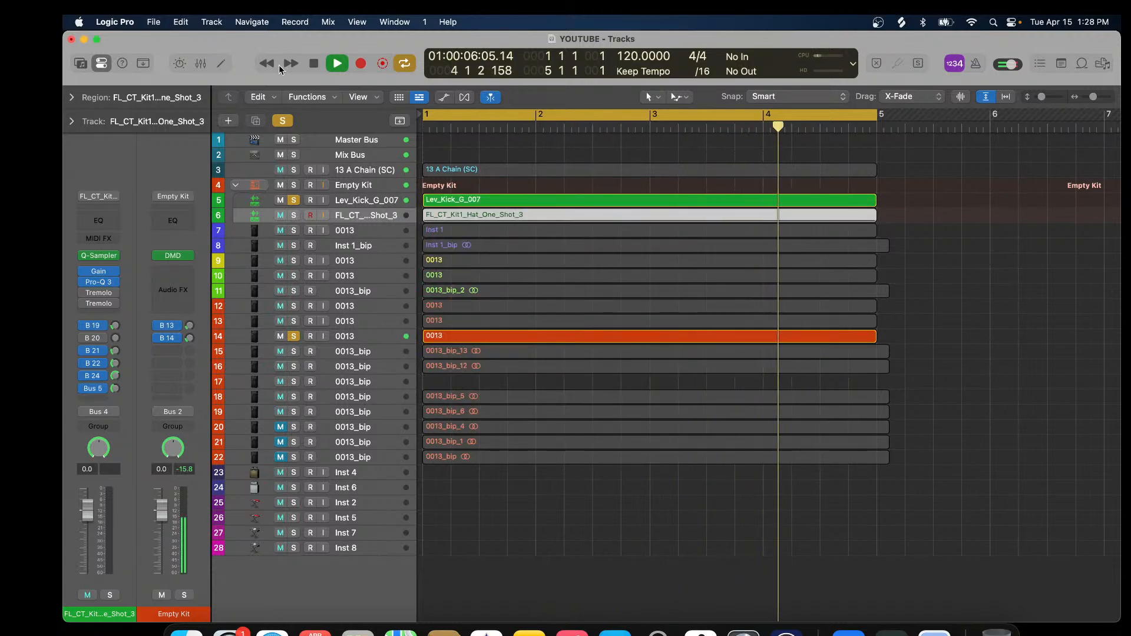
Stop the loop, add the hat to the soloed kick and bass, and play all three together.
{"action": "left_click", "coordinate": [318, 65]}
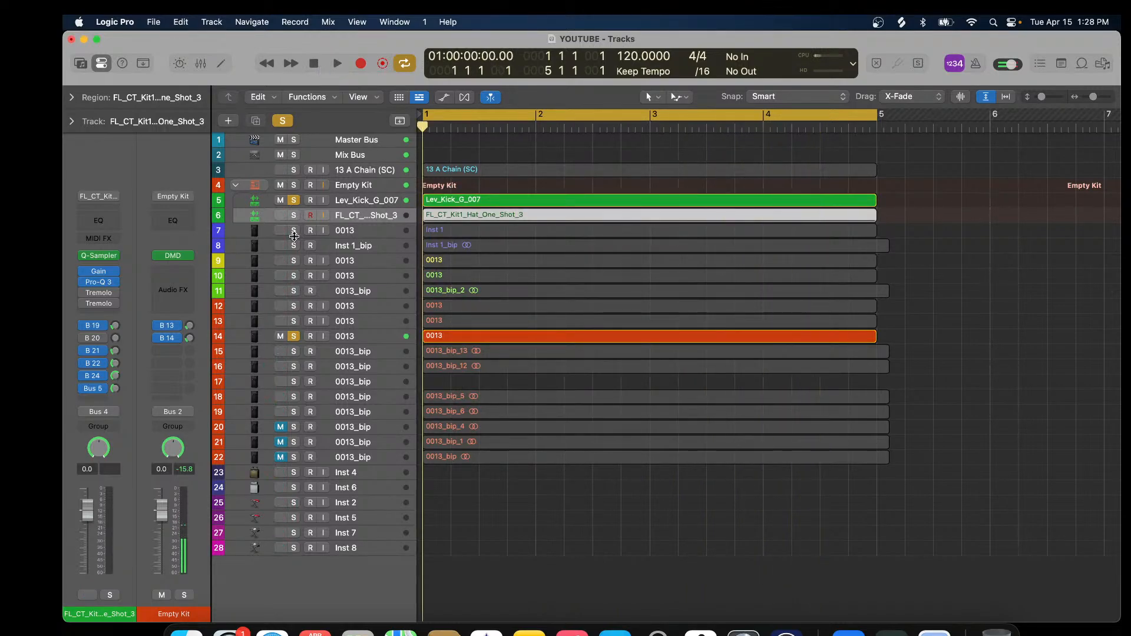
{"action": "left_click", "coordinate": [293, 216]}
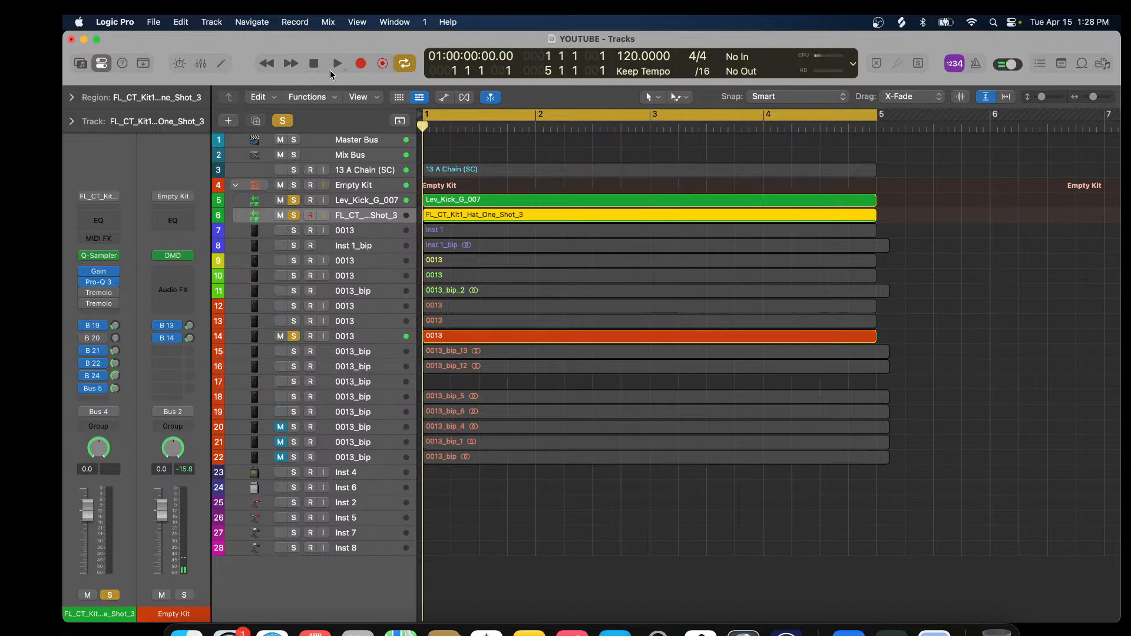
{"action": "left_click", "coordinate": [337, 63]}
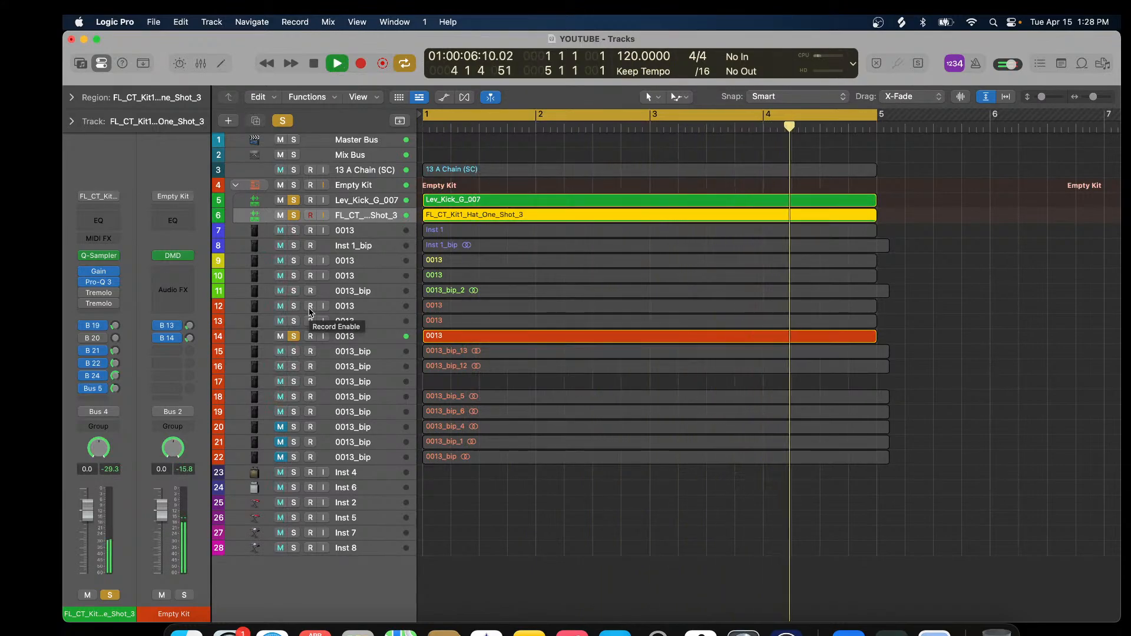
Bypass the third Tremolo in track 14's effects chain and audition the bass with the kick and hat.
{"action": "left_click", "coordinate": [343, 337]}
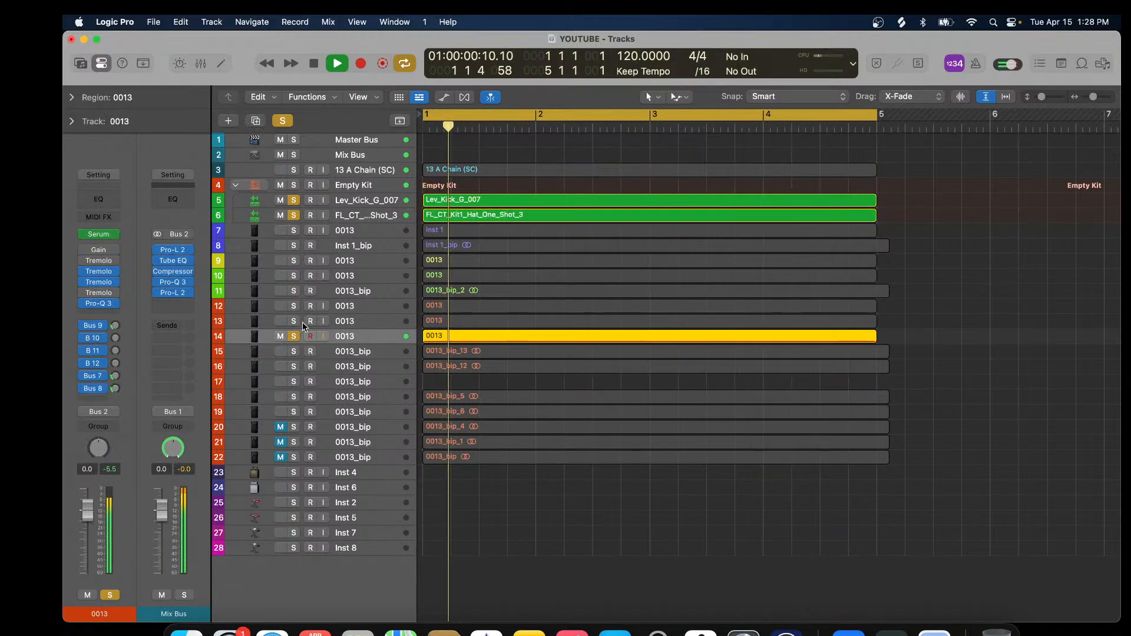
{"action": "left_click", "coordinate": [81, 283]}
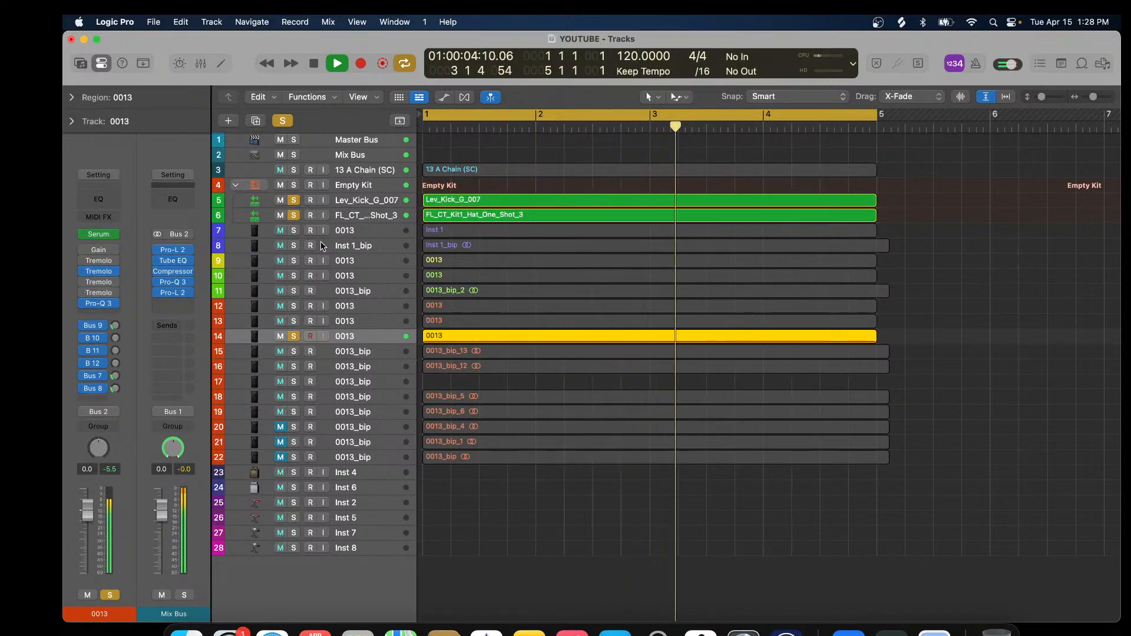
{"action": "left_click", "coordinate": [362, 201]}
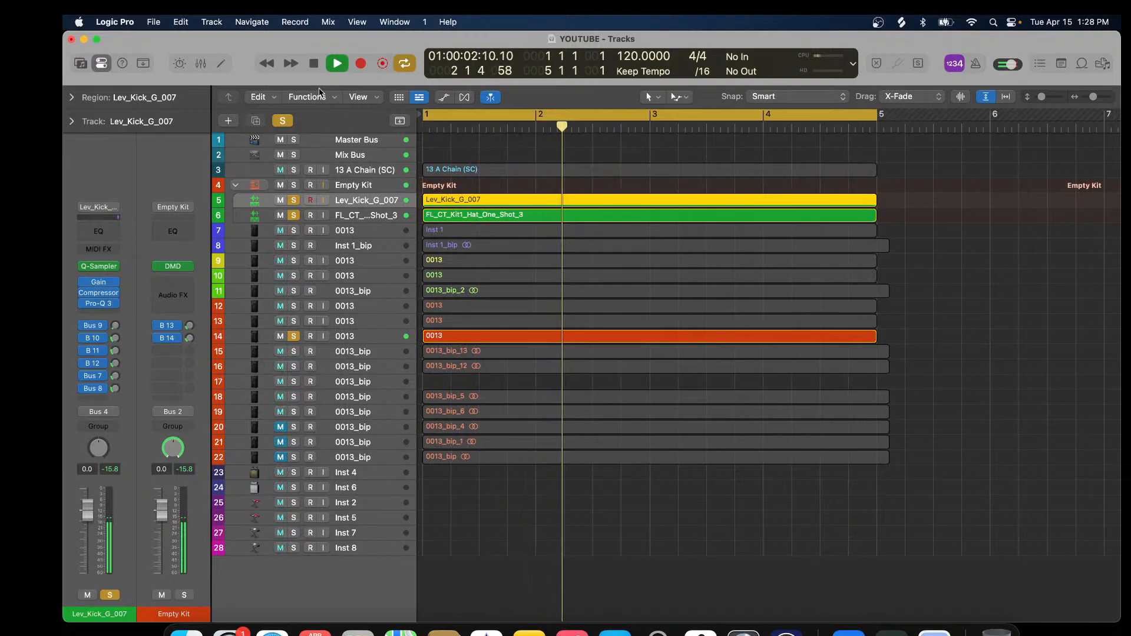
{"action": "left_click", "coordinate": [314, 65]}
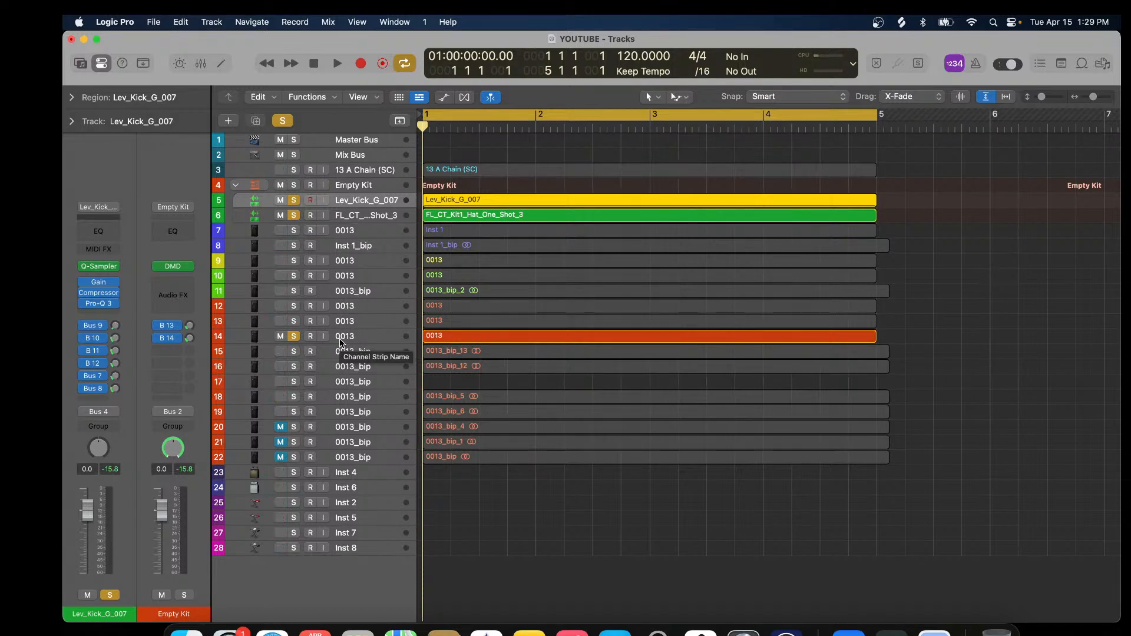
{"action": "left_click", "coordinate": [337, 65]}
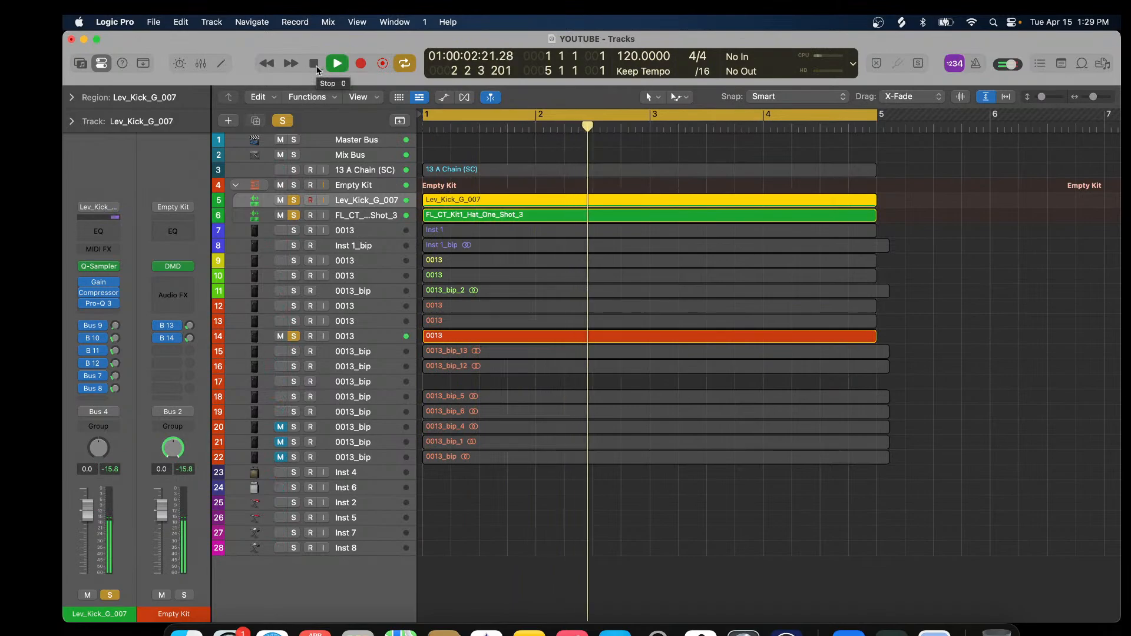
{"action": "left_click", "coordinate": [316, 65]}
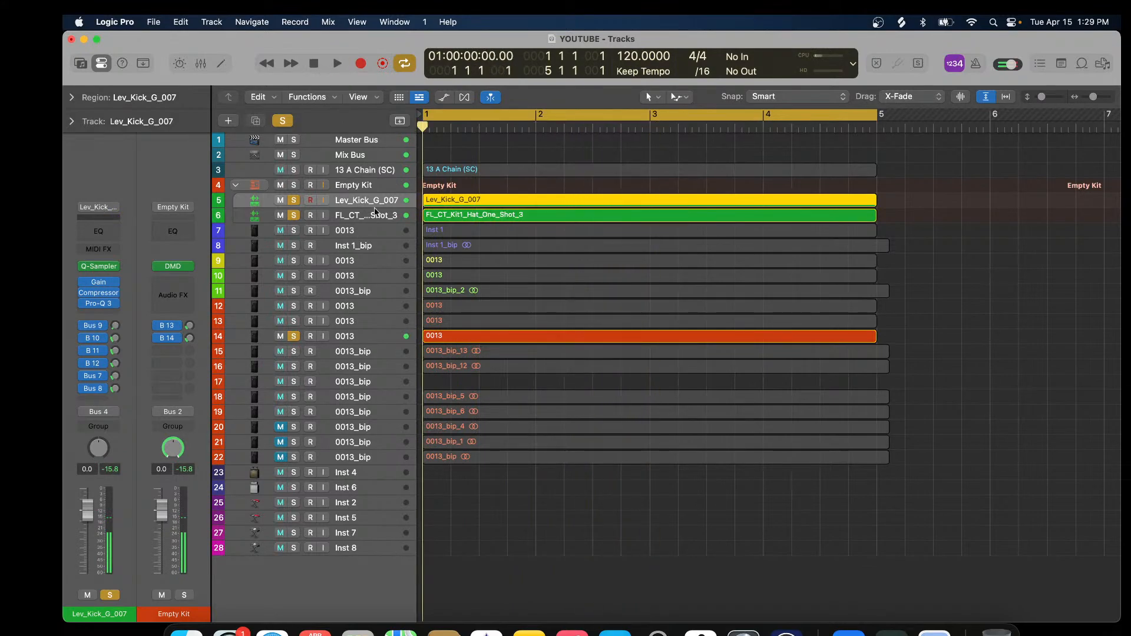
Open the hat track's 1/8d Tremolo, leave only the hat soloed, and play the loop with its Tremolos bypassed.
{"action": "left_click", "coordinate": [357, 218]}
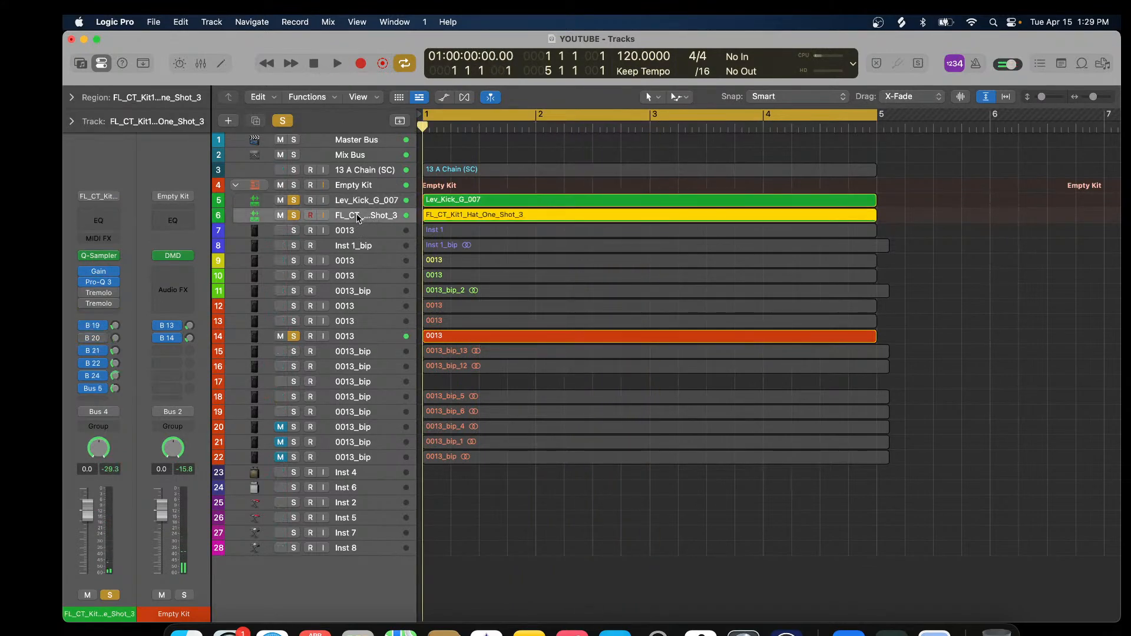
{"action": "left_click", "coordinate": [99, 297]}
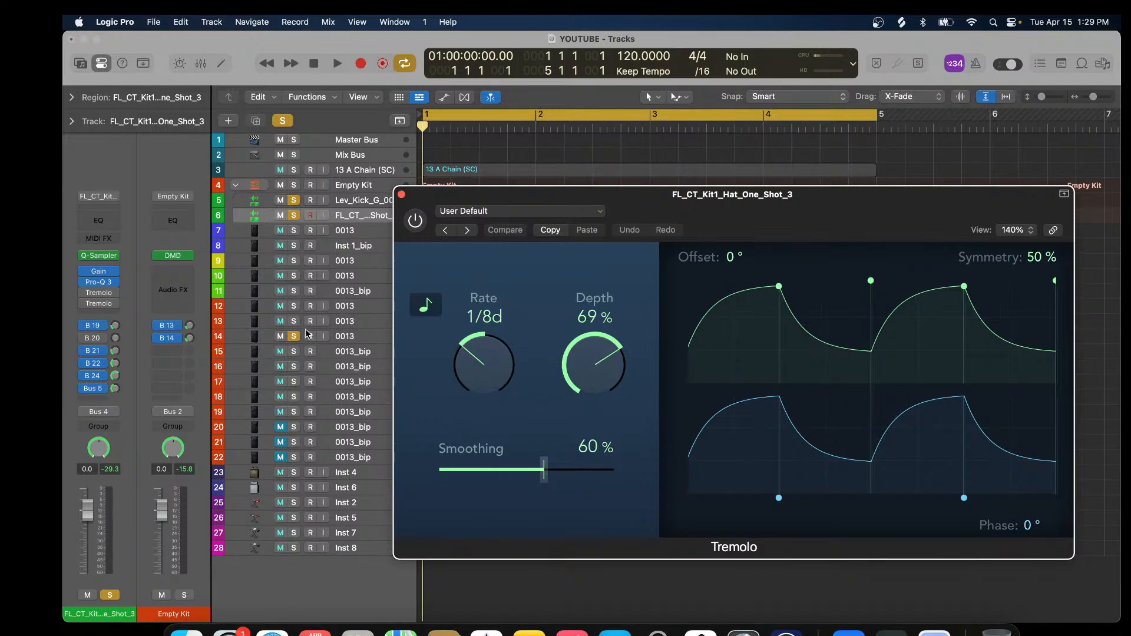
{"action": "left_click", "coordinate": [84, 294]}
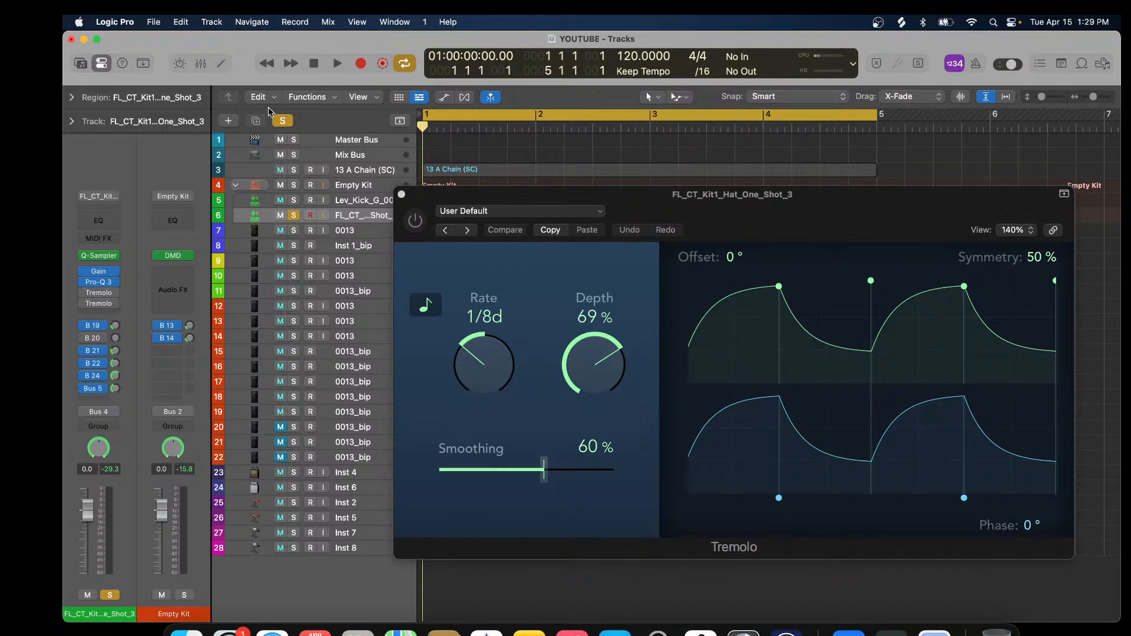
{"action": "left_click", "coordinate": [336, 65]}
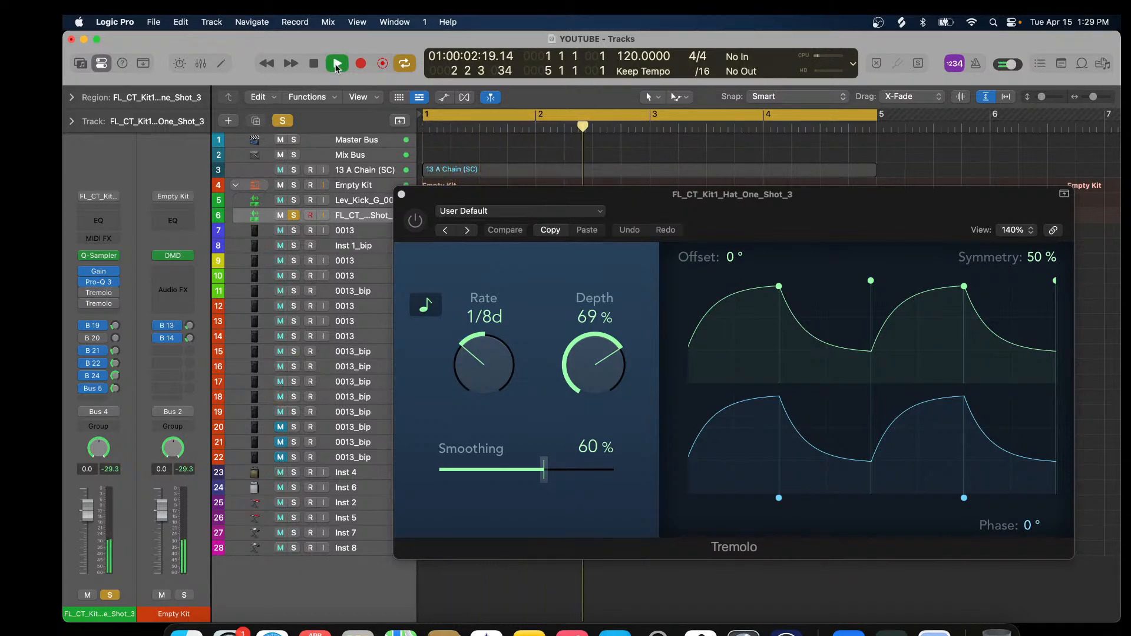
Turn on the hat's 1/8d Tremolo, review the 1/4 Tremolo's settings, and turn that one on too.
{"action": "left_click", "coordinate": [83, 293]}
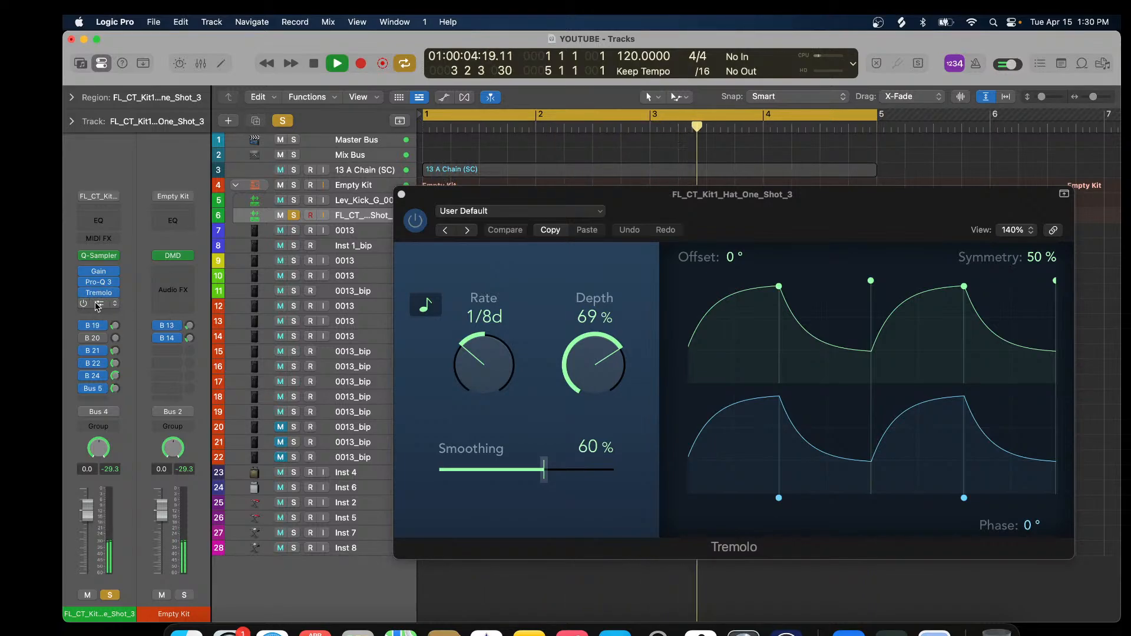
{"action": "left_click", "coordinate": [98, 304]}
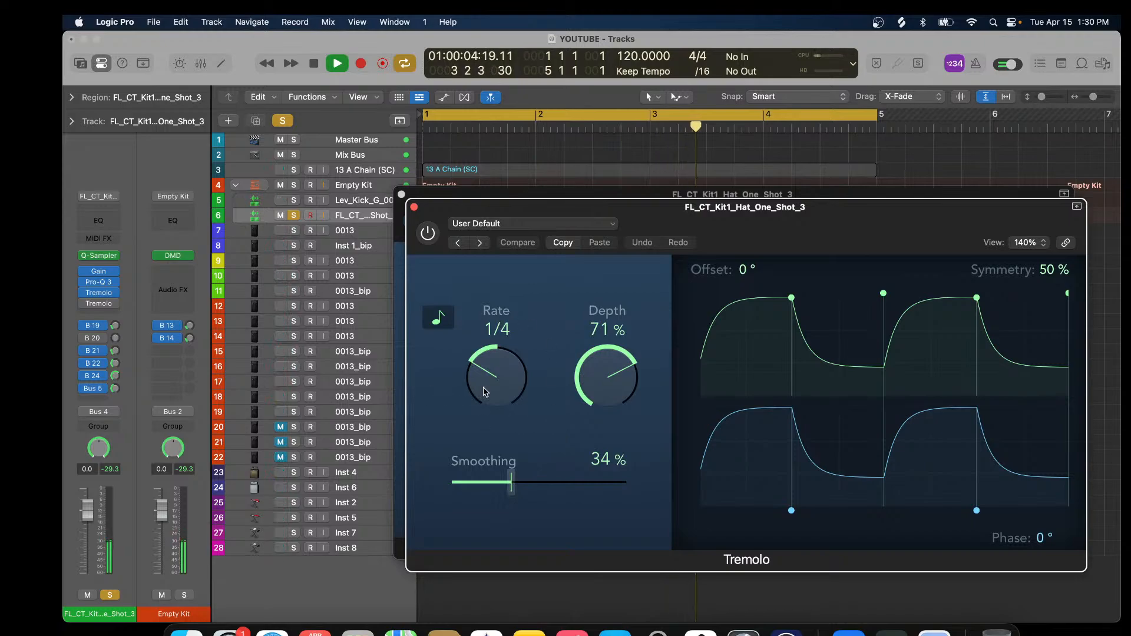
{"action": "left_click", "coordinate": [414, 207]}
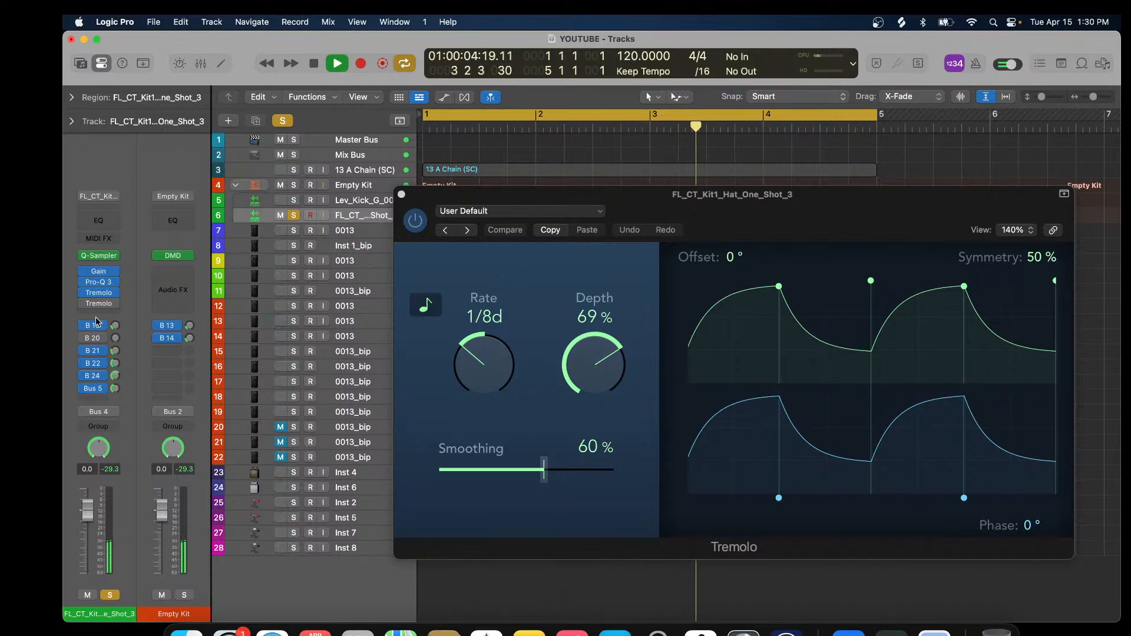
{"action": "mouse_move", "coordinate": [85, 307]}
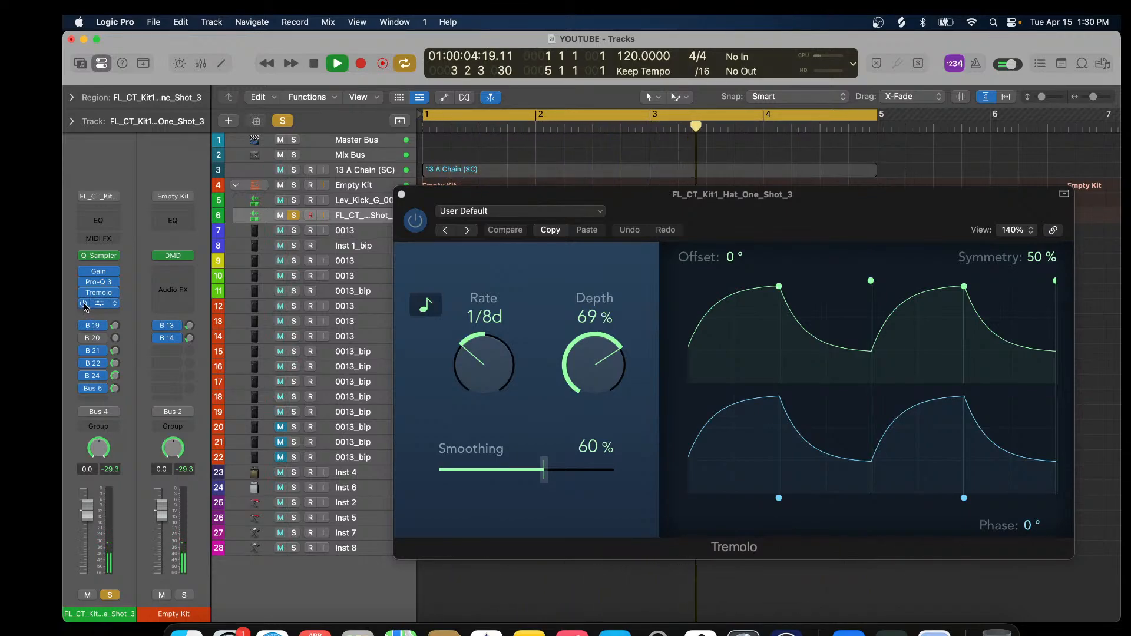
Raise the hat track's Gain plug-in to -10.0 dB while the loop plays, and close that plug-in.
{"action": "left_click", "coordinate": [101, 274]}
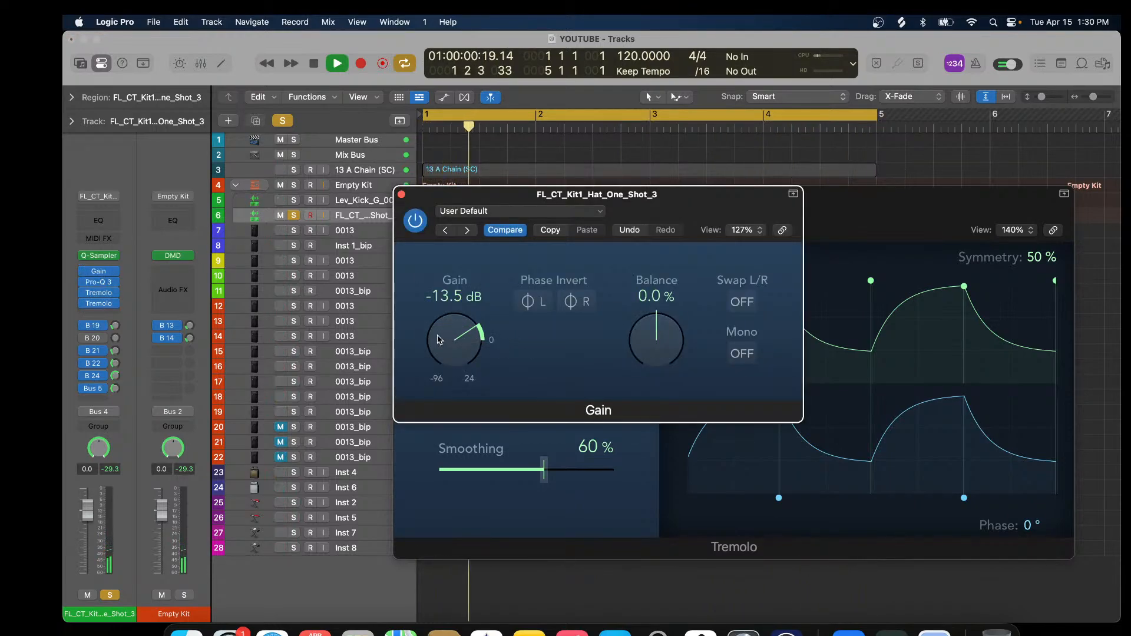
{"action": "left_click_drag", "start_coordinate": [437, 337], "coordinate": [438, 337]}
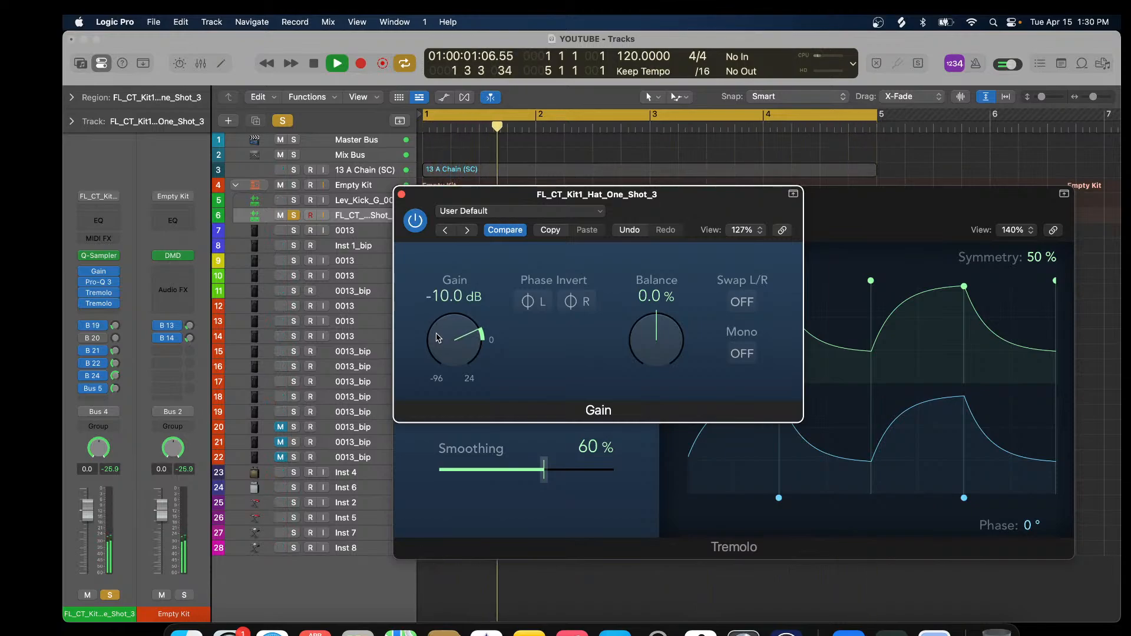
{"action": "left_click", "coordinate": [402, 195]}
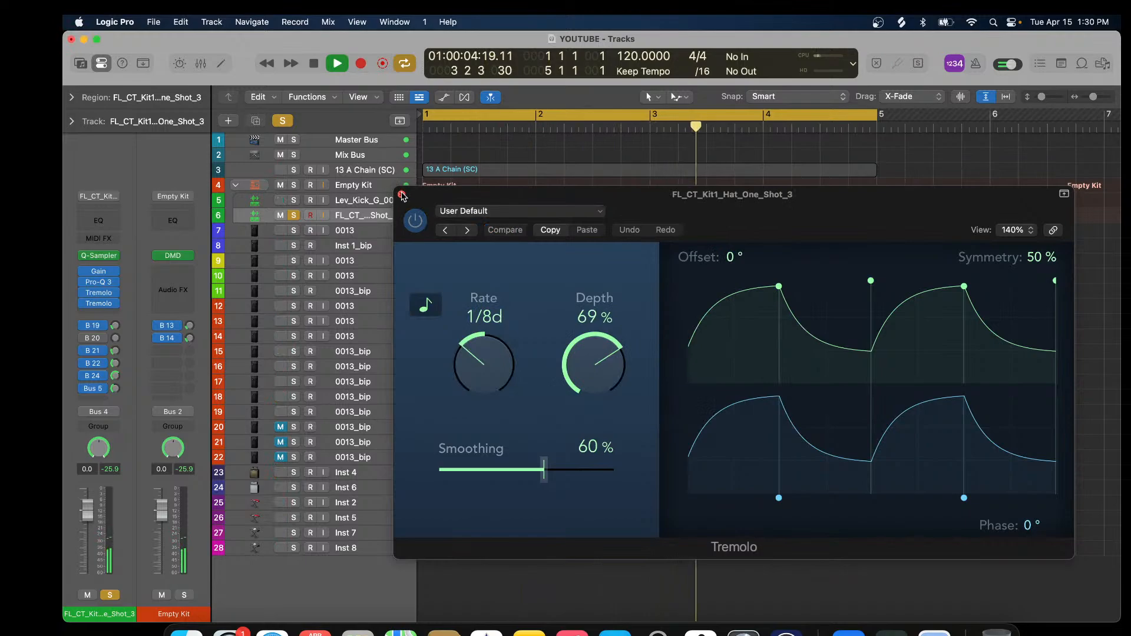
Add a send from the hat track to Bus 6 (Drum Machine Designer-Delay), raise its send level, and close the Tremolo plug-in.
{"action": "left_click", "coordinate": [102, 402]}
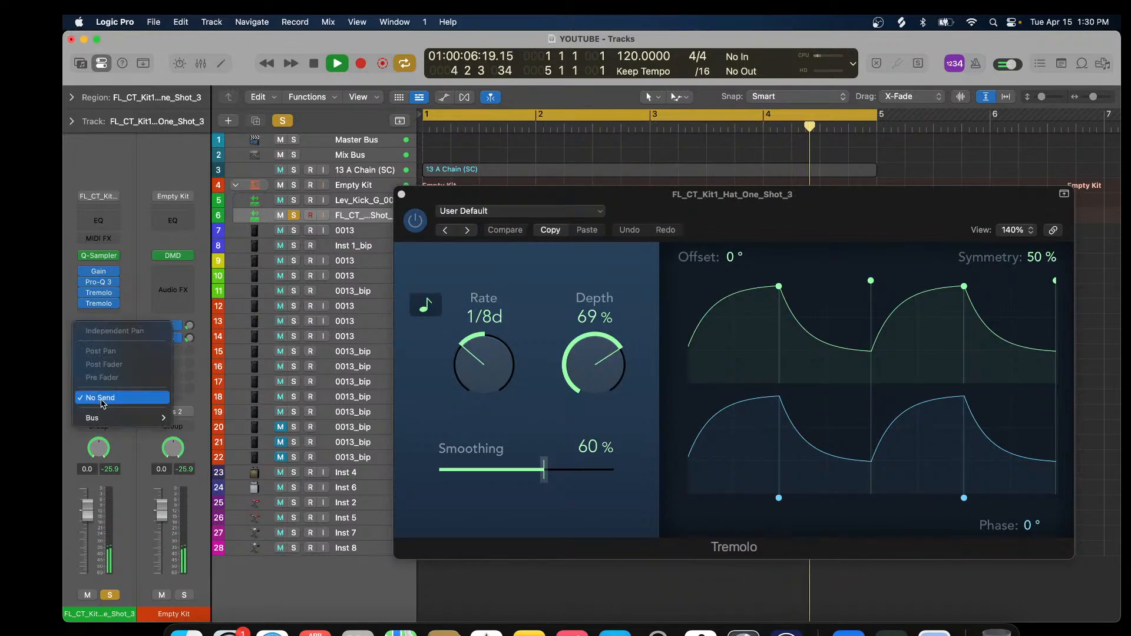
{"action": "mouse_move", "coordinate": [118, 418]}
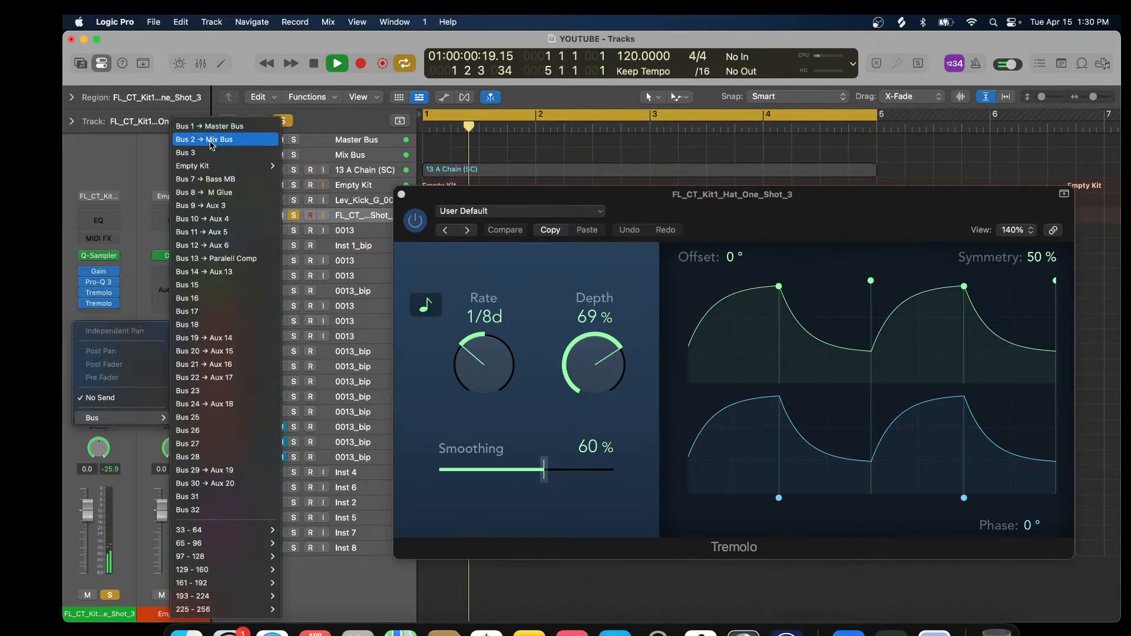
{"action": "mouse_move", "coordinate": [236, 166]}
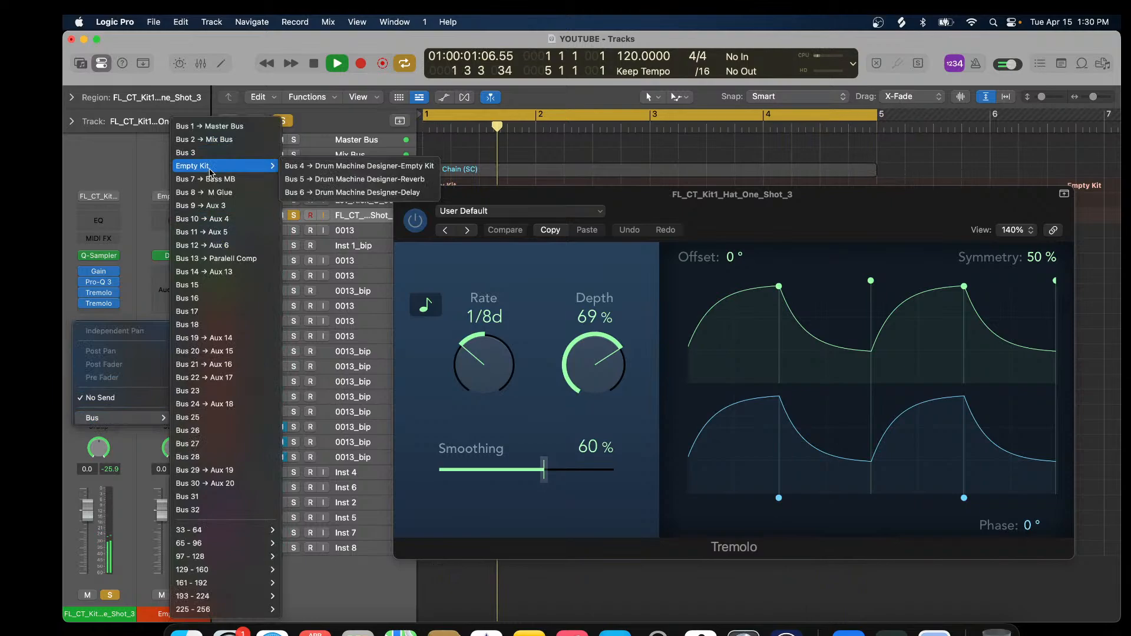
{"action": "left_click", "coordinate": [345, 193]}
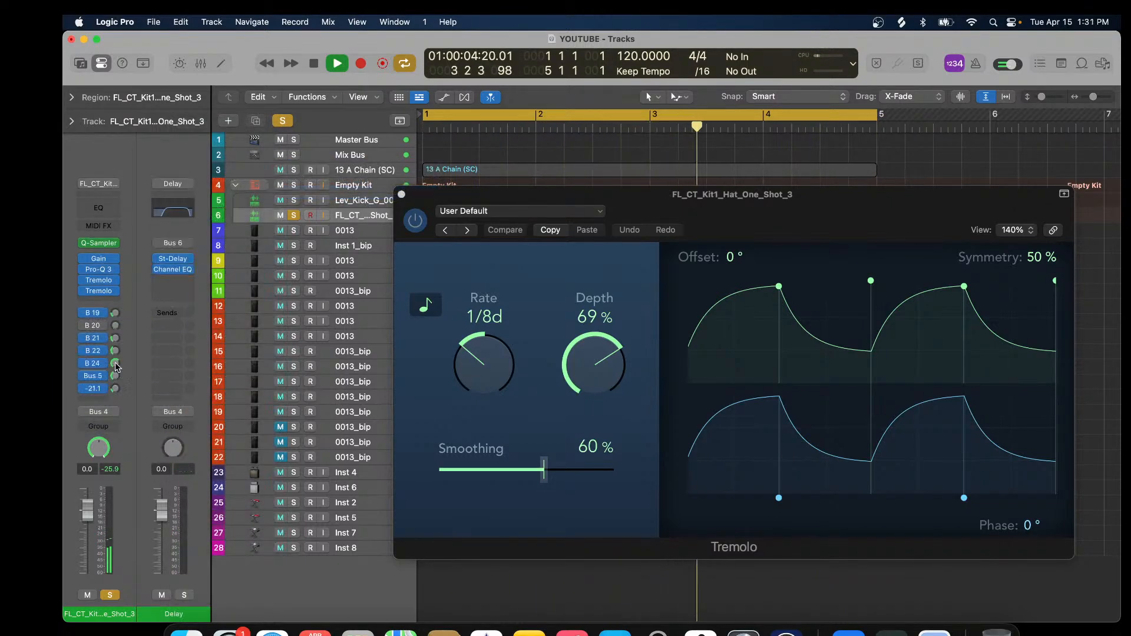
{"action": "left_click_drag", "start_coordinate": [117, 367], "coordinate": [119, 335]}
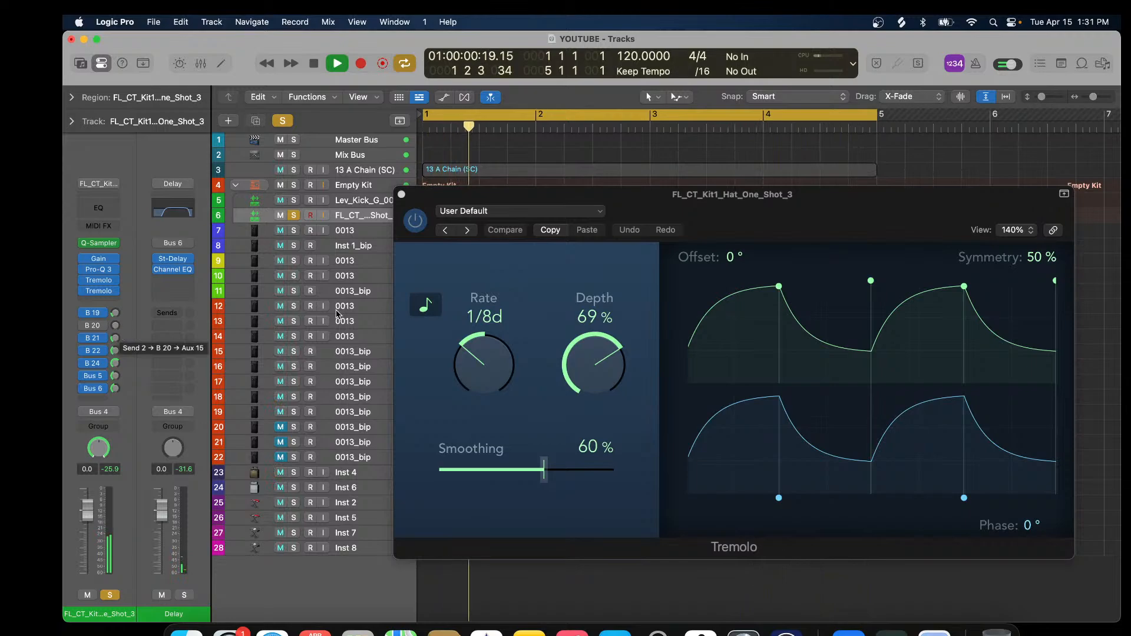
{"action": "left_click", "coordinate": [401, 195]}
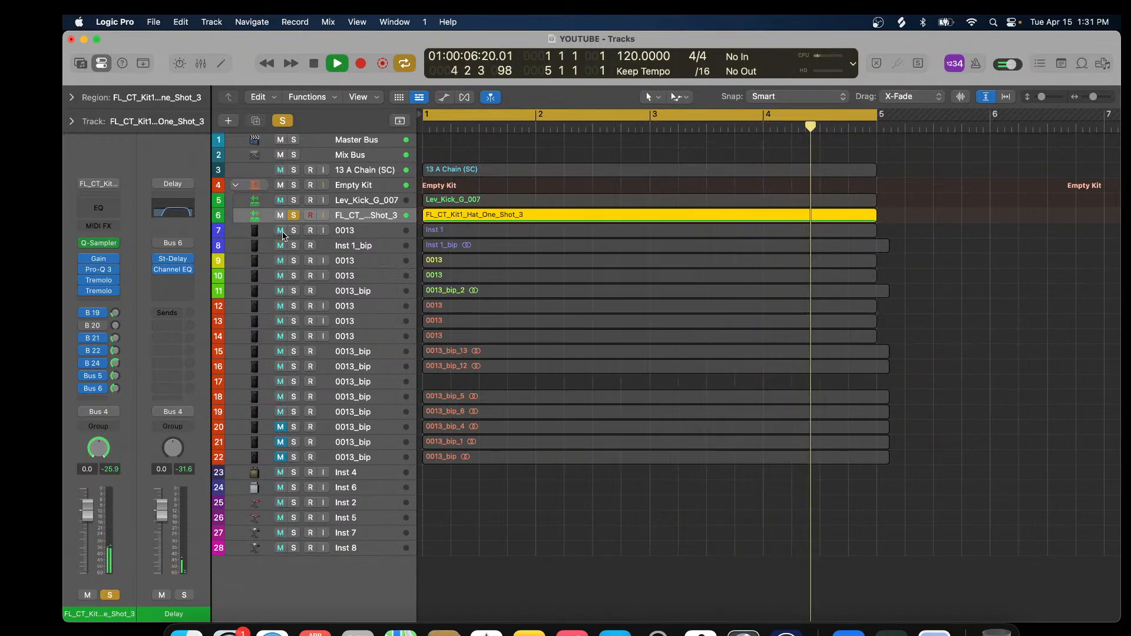
Bypass both hat Tremolos, solo the kick and track 12 alongside the hat, and turn the Tremolos back on to compare during playback.
{"action": "mouse_move", "coordinate": [84, 286]}
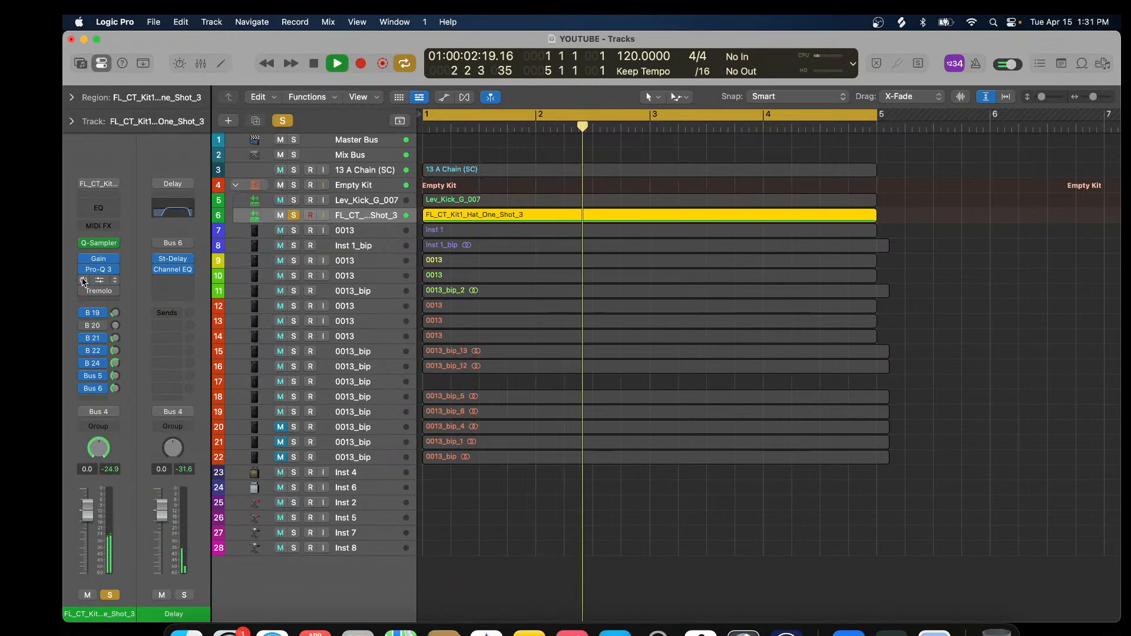
{"action": "left_click", "coordinate": [293, 200]}
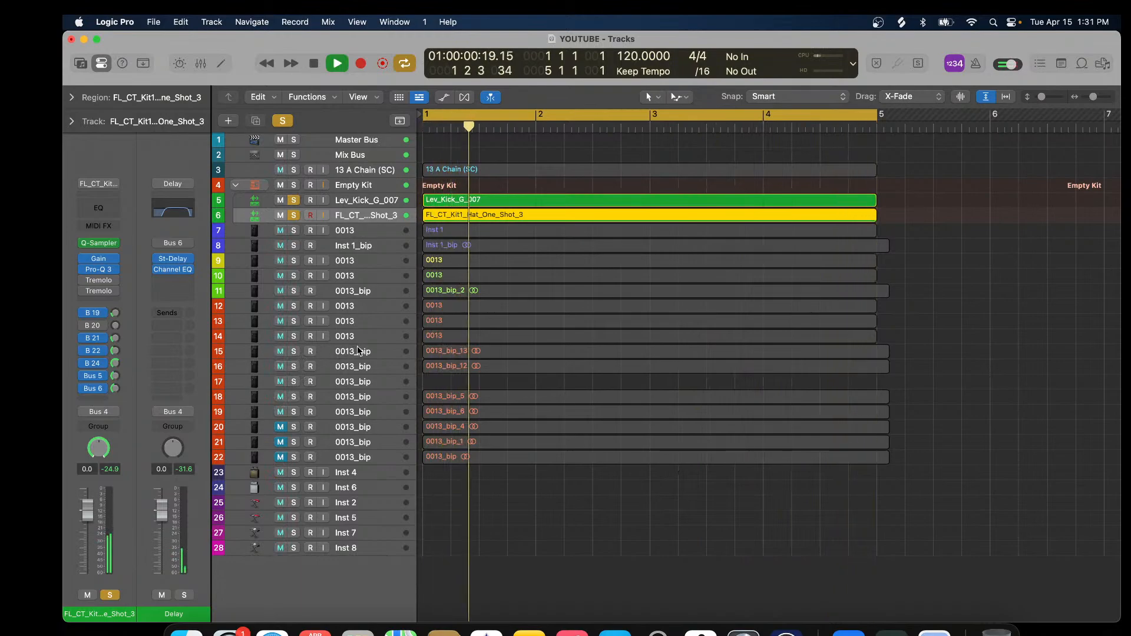
{"action": "left_click", "coordinate": [294, 307]}
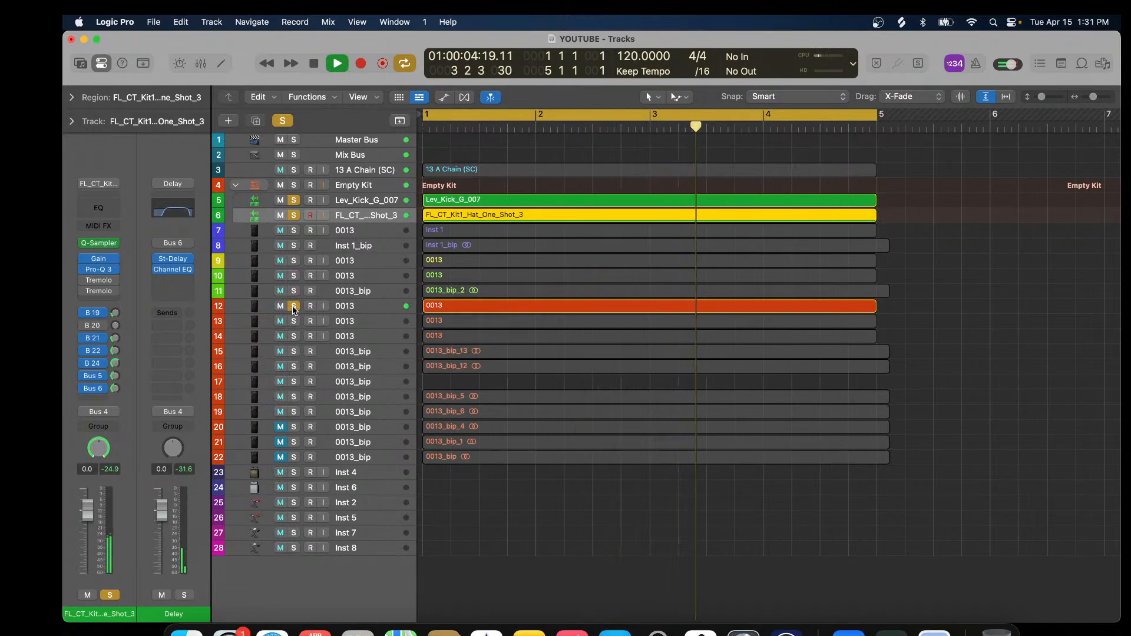
{"action": "left_click", "coordinate": [84, 282]}
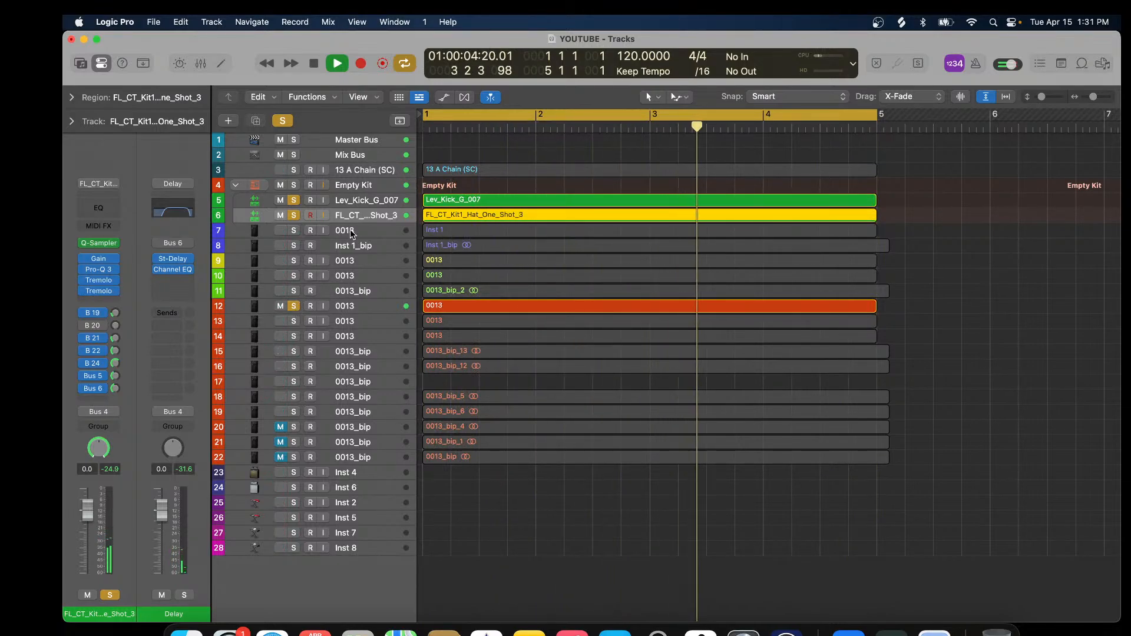
Insert the Xfer Records OTT in stereo on the hat track, close it, and place it between Gain and Pro-Q 3.
{"action": "left_click", "coordinate": [99, 301]}
{"action": "mouse_move", "coordinate": [112, 603]}
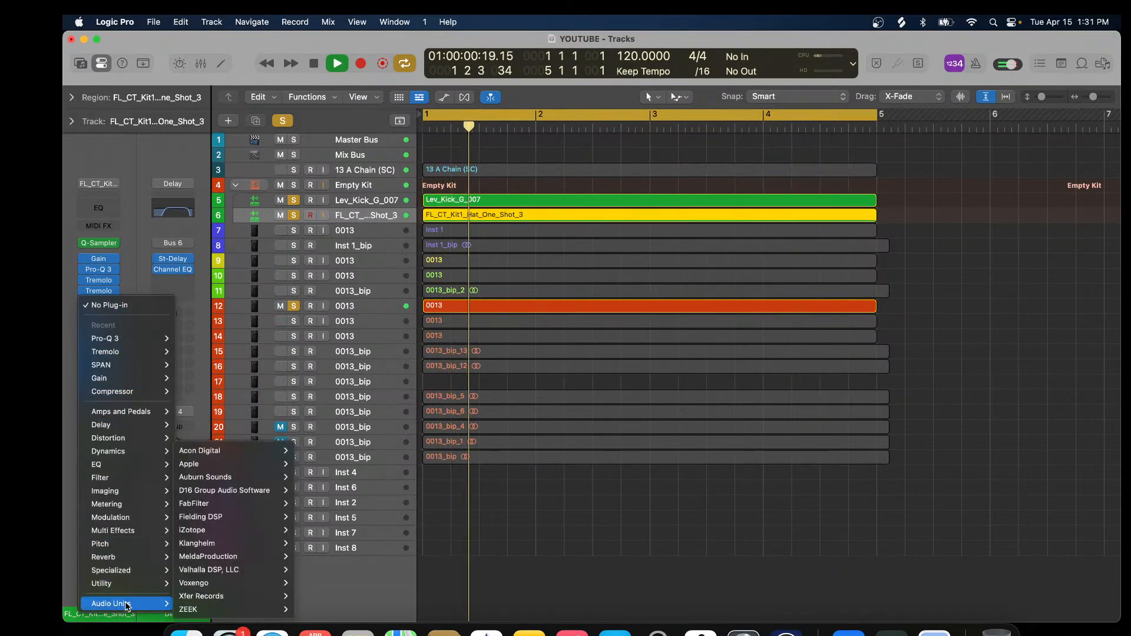
{"action": "mouse_move", "coordinate": [203, 596]}
{"action": "mouse_move", "coordinate": [322, 595]}
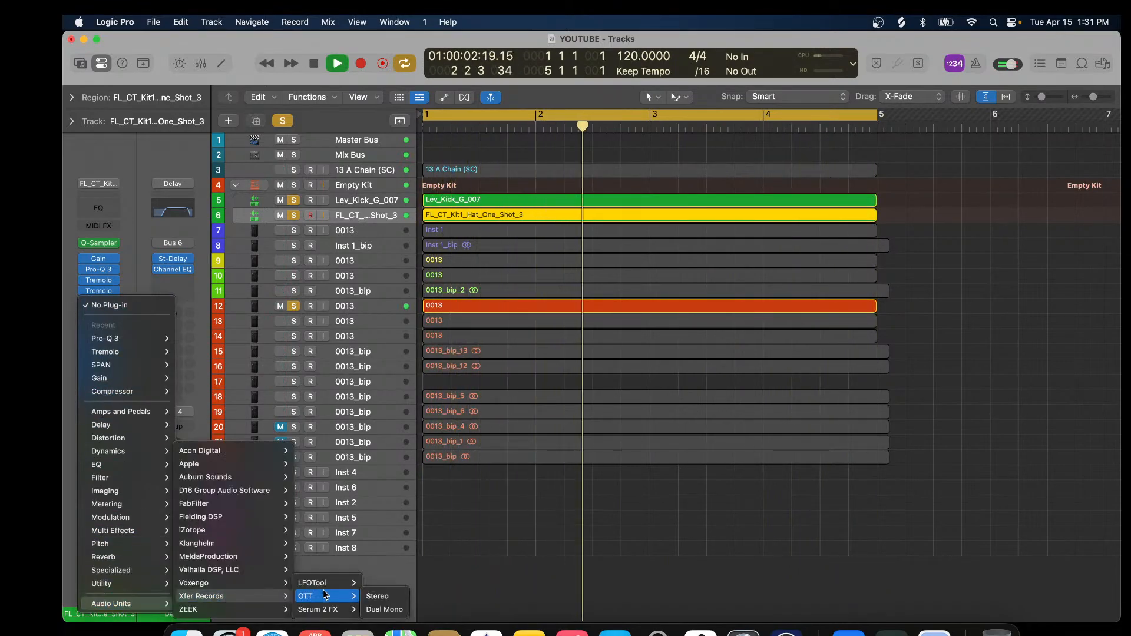
{"action": "left_click", "coordinate": [386, 595]}
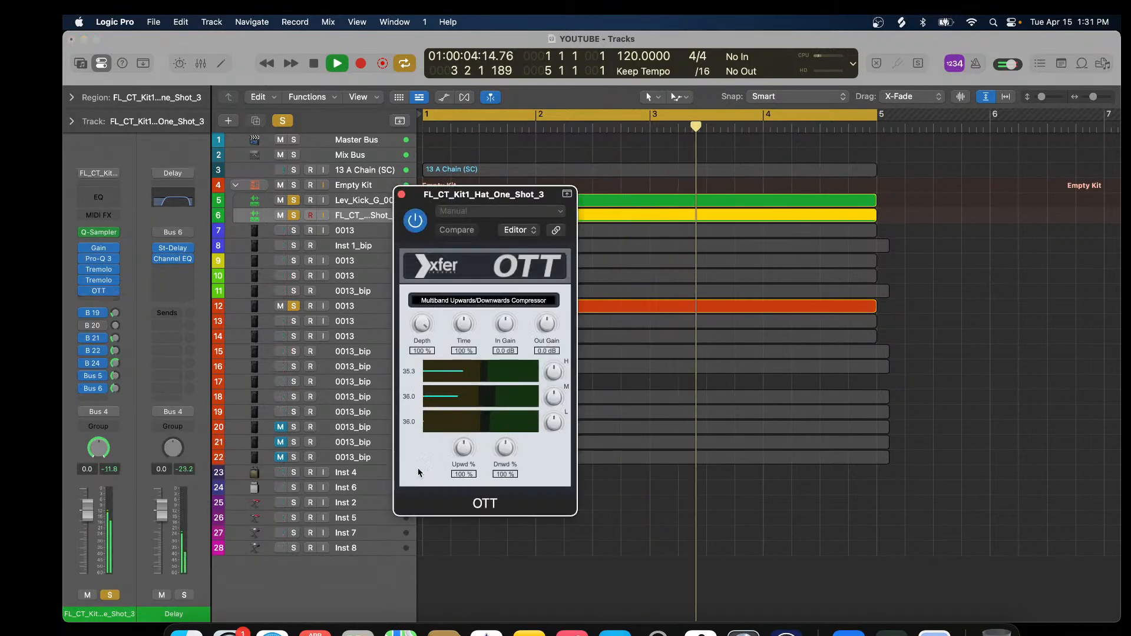
{"action": "left_click", "coordinate": [401, 195]}
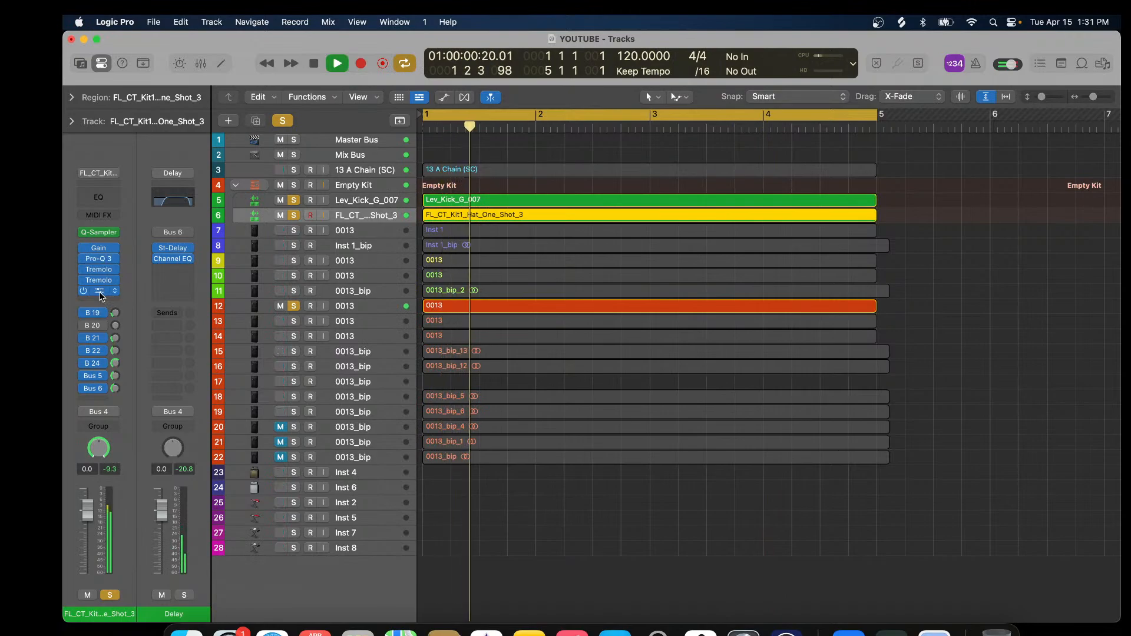
{"action": "left_click_drag", "start_coordinate": [100, 293], "coordinate": [99, 256]}
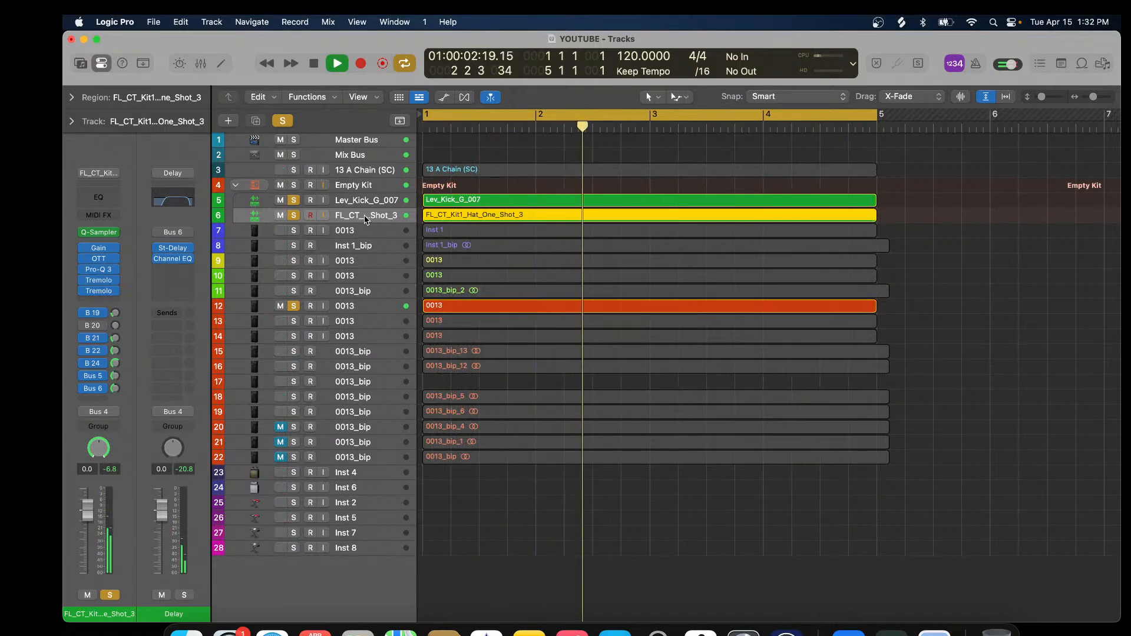
Show track automation and display the Depth parameter of 5 Tremolo on the hat track.
{"action": "left_click", "coordinate": [443, 98]}
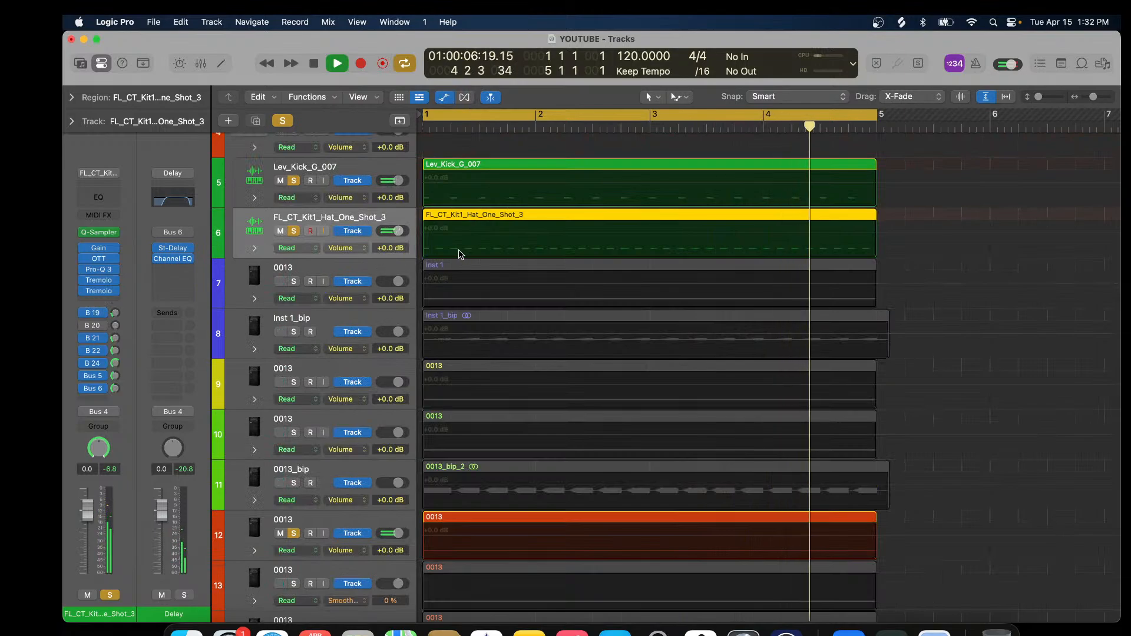
{"action": "left_click", "coordinate": [360, 250]}
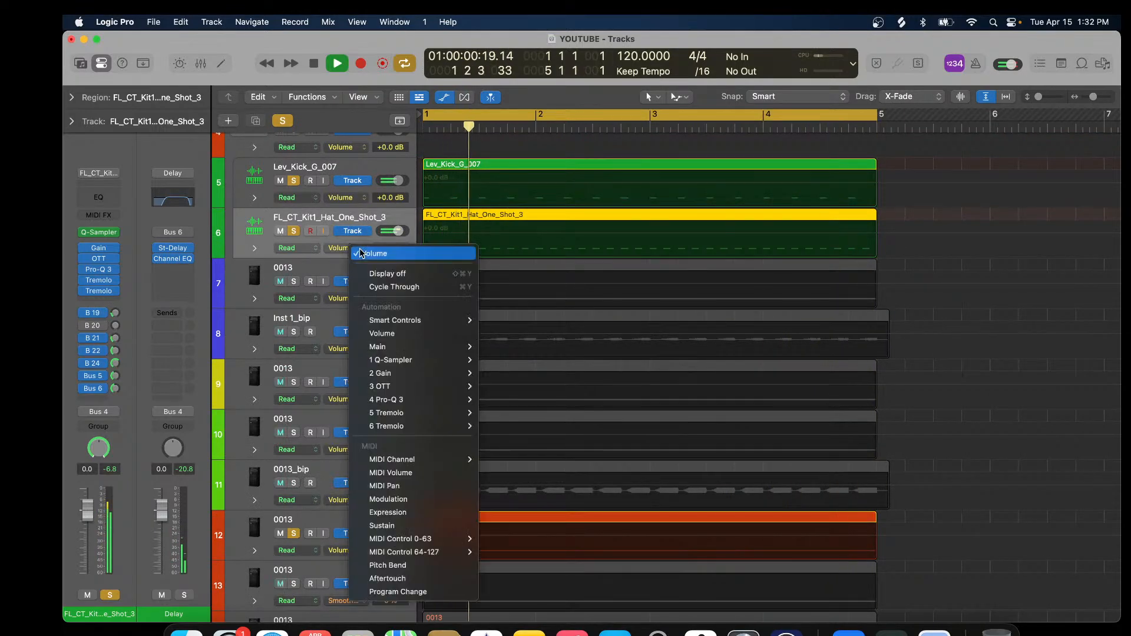
{"action": "mouse_move", "coordinate": [448, 413]}
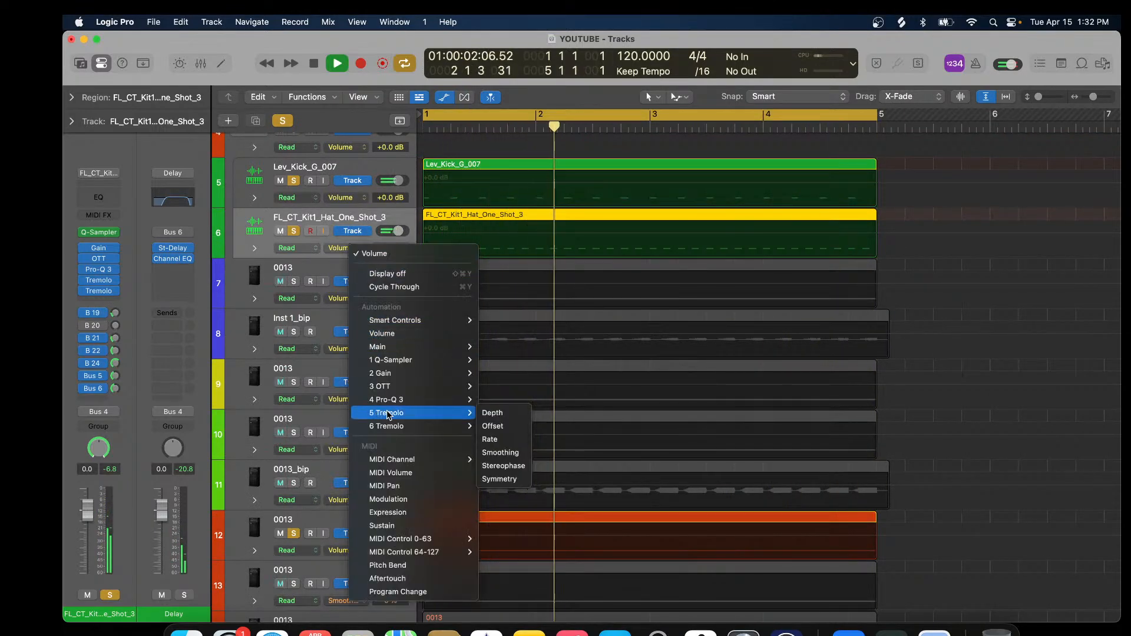
{"action": "left_click", "coordinate": [503, 414]}
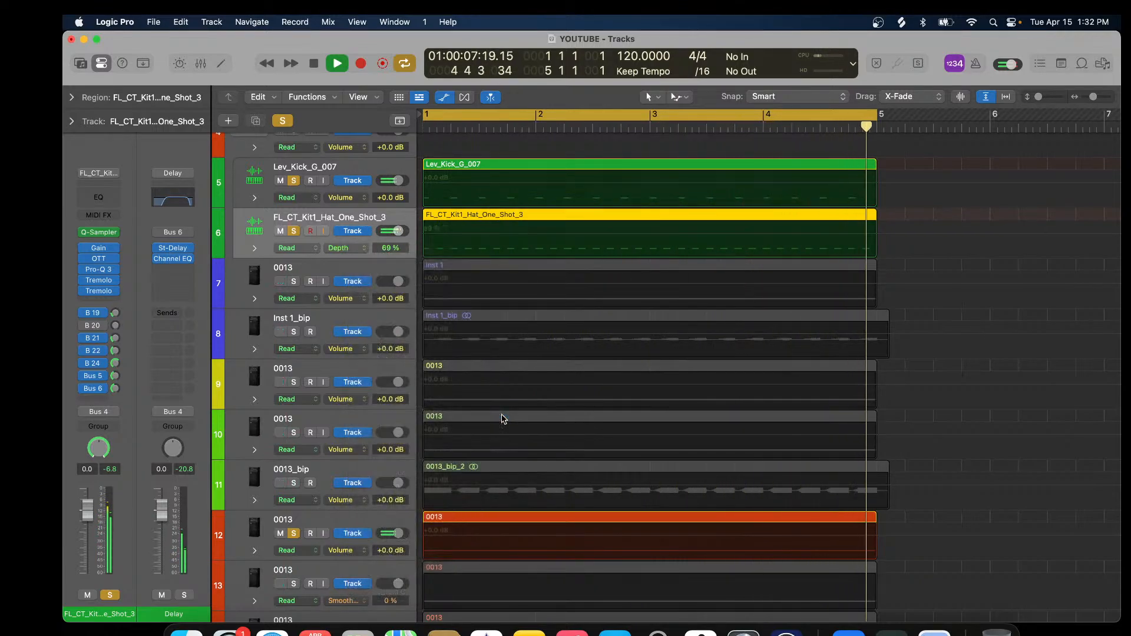
Draw hat Depth automation rising from 0% at bar 1 to 100% at about bar 4.5, returning to 69% just after bar 5.
{"action": "left_click", "coordinate": [431, 237]}
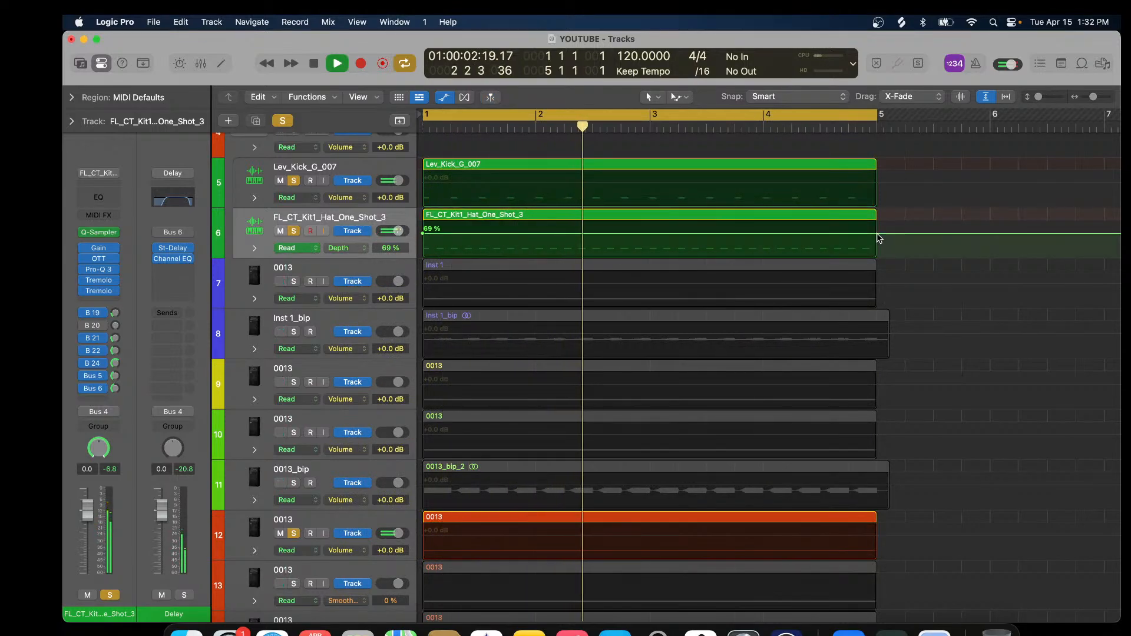
{"action": "left_click", "coordinate": [880, 235]}
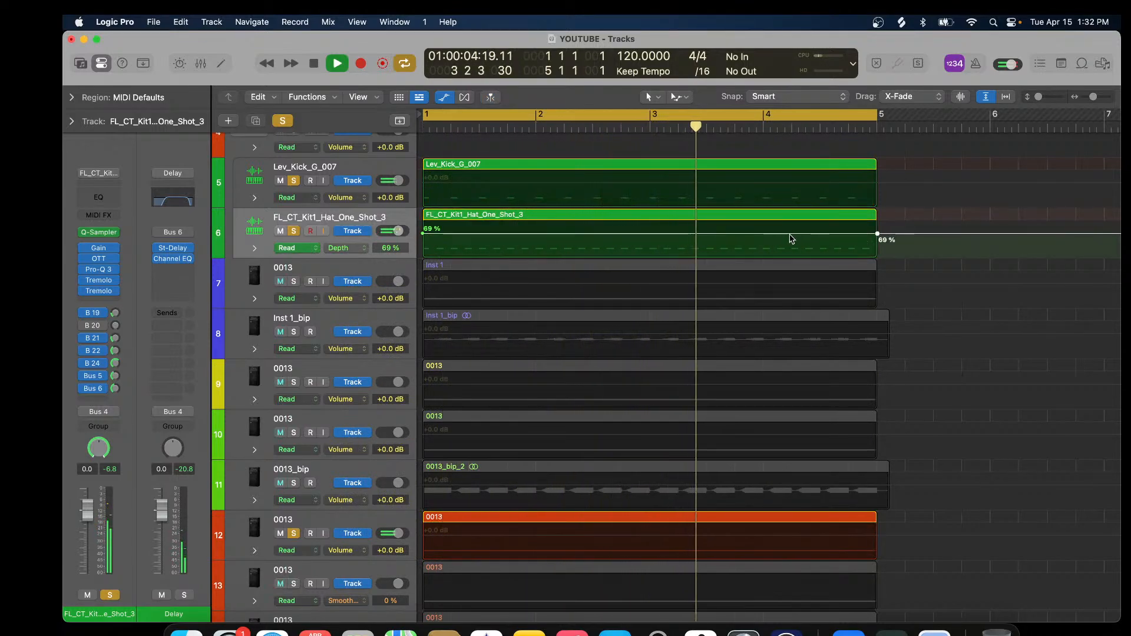
{"action": "left_click_drag", "start_coordinate": [808, 233], "coordinate": [858, 226]}
{"action": "left_click", "coordinate": [887, 234]}
{"action": "left_click_drag", "start_coordinate": [423, 238], "coordinate": [427, 290]}
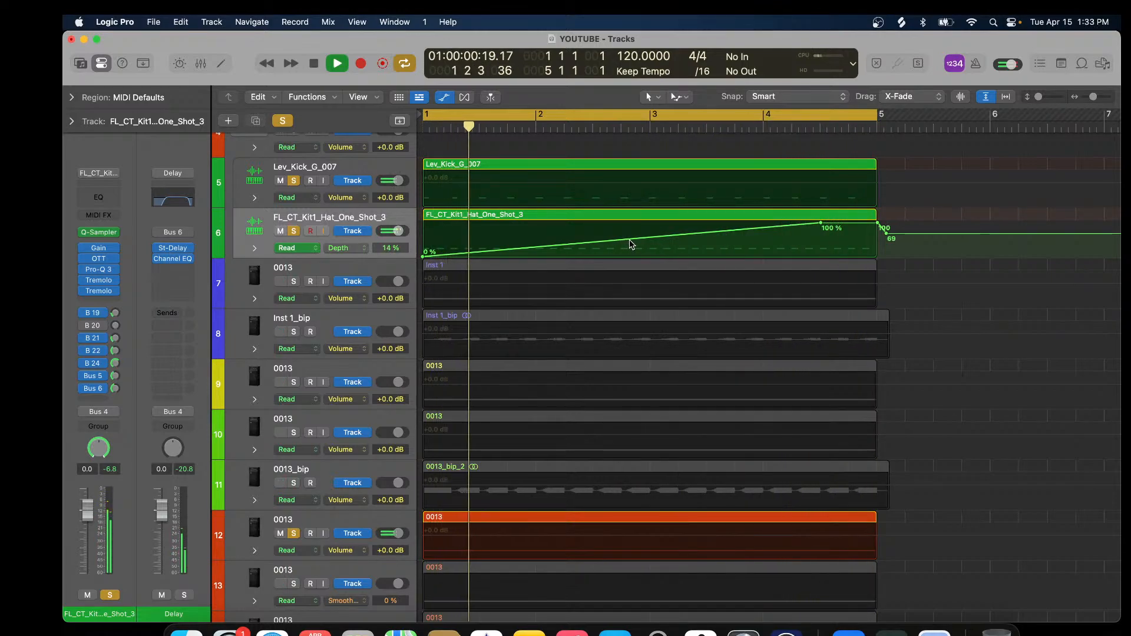
Hold the hat's Depth automation at 0% until about bar 3.5, and bend its rise to 100% into an upward-bulging curve.
{"action": "left_click_drag", "start_coordinate": [630, 240], "coordinate": [650, 257]}
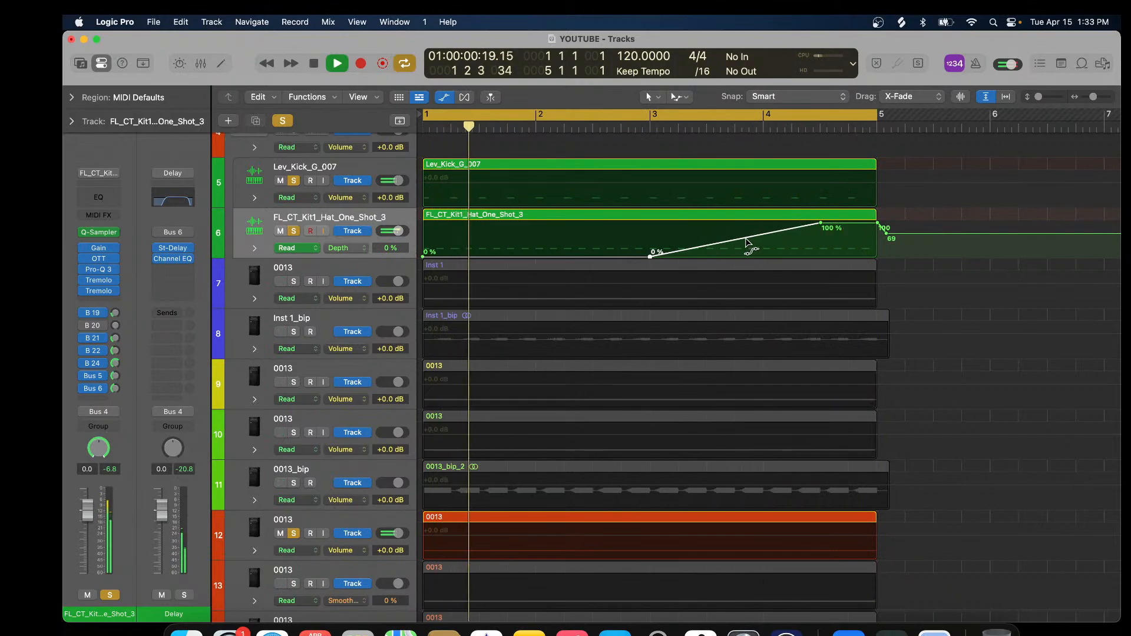
{"action": "left_click_drag", "start_coordinate": [745, 241], "coordinate": [743, 233]}
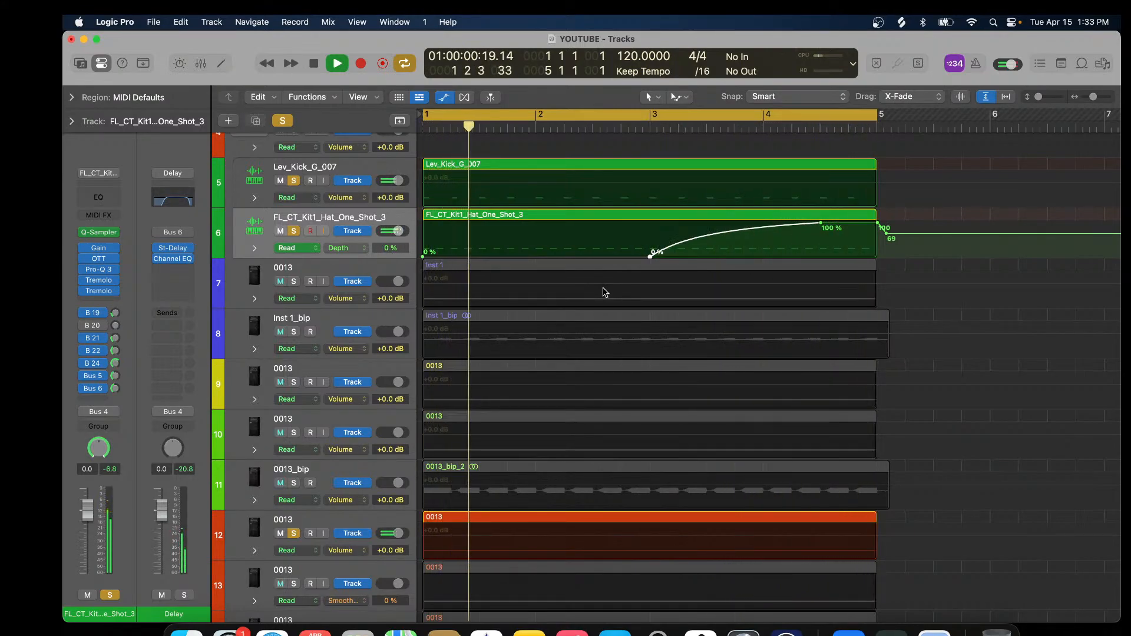
{"action": "left_click_drag", "start_coordinate": [650, 258], "coordinate": [736, 257]}
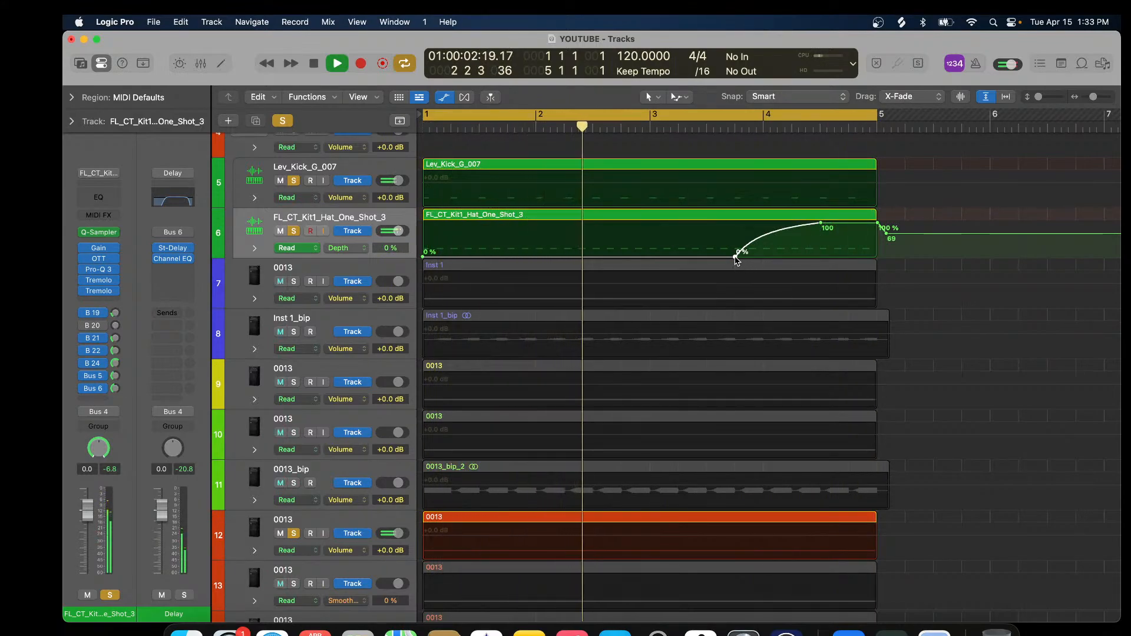
{"action": "left_click_drag", "start_coordinate": [735, 257], "coordinate": [709, 257]}
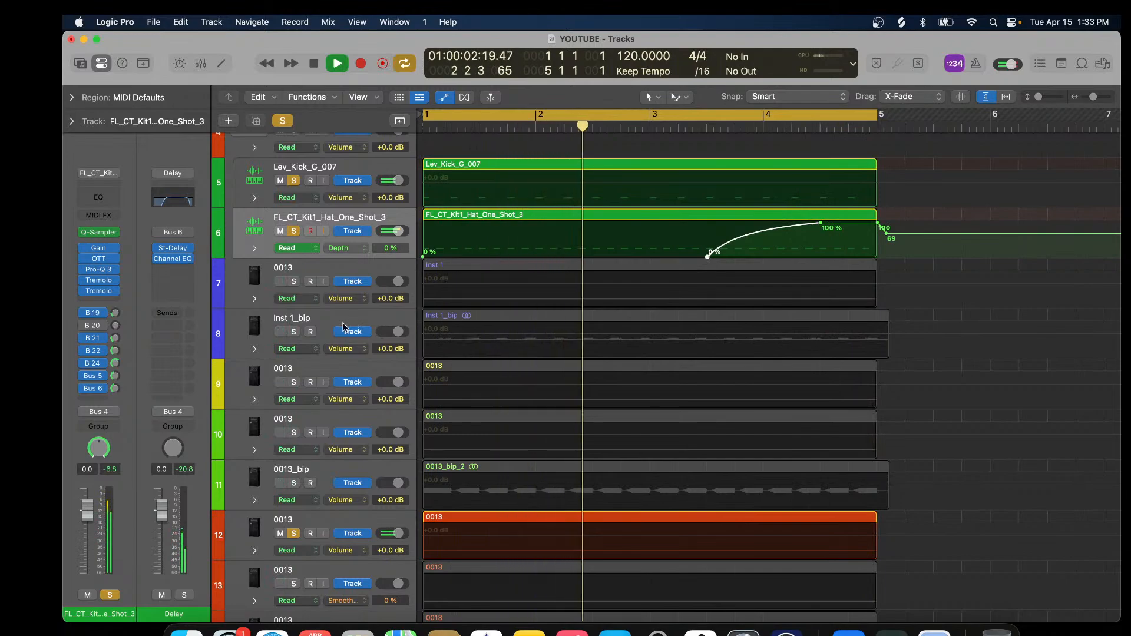
Add a third Tremolo at the end of the hat's effects chain with rate 1/32, depth 43% and smoothing 100%.
{"action": "left_click", "coordinate": [114, 302]}
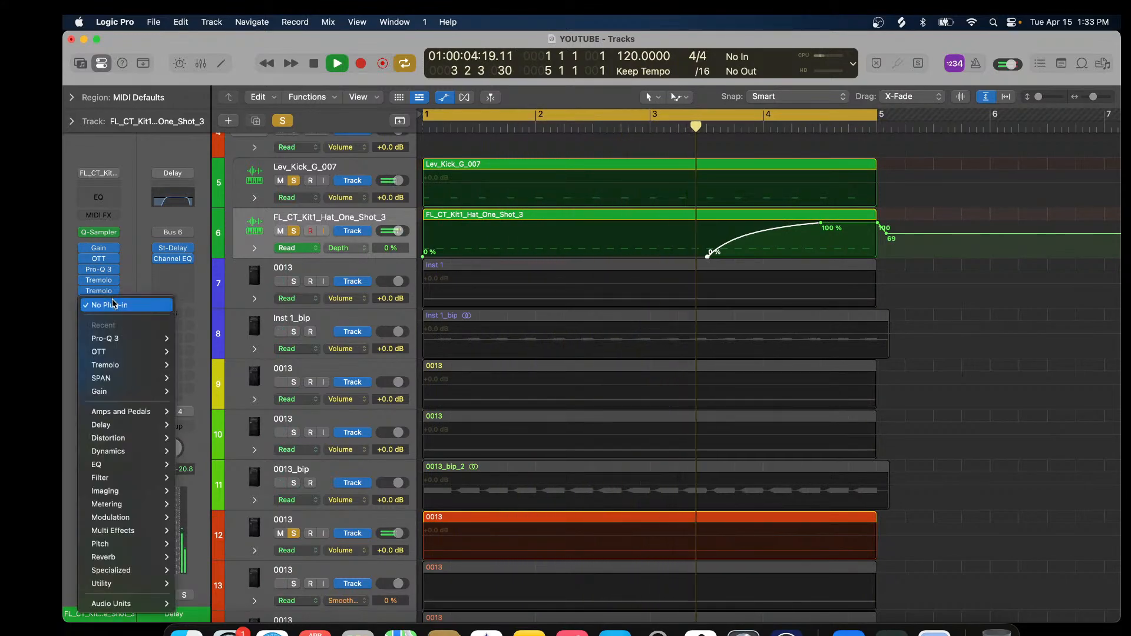
{"action": "left_click", "coordinate": [202, 366]}
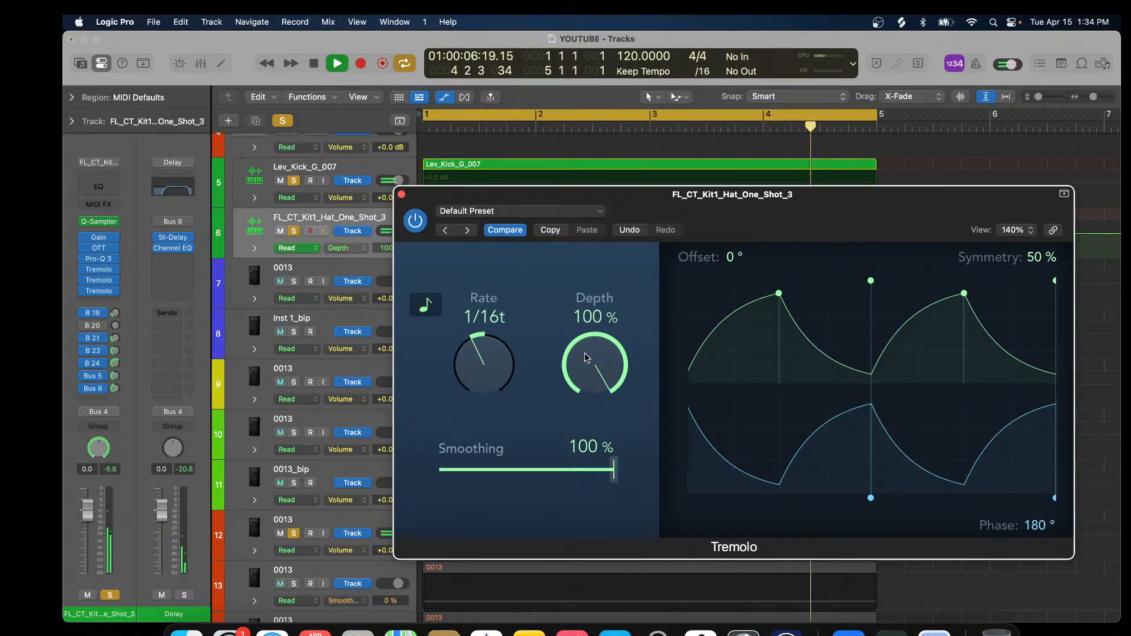
{"action": "left_click_drag", "start_coordinate": [586, 359], "coordinate": [583, 414]}
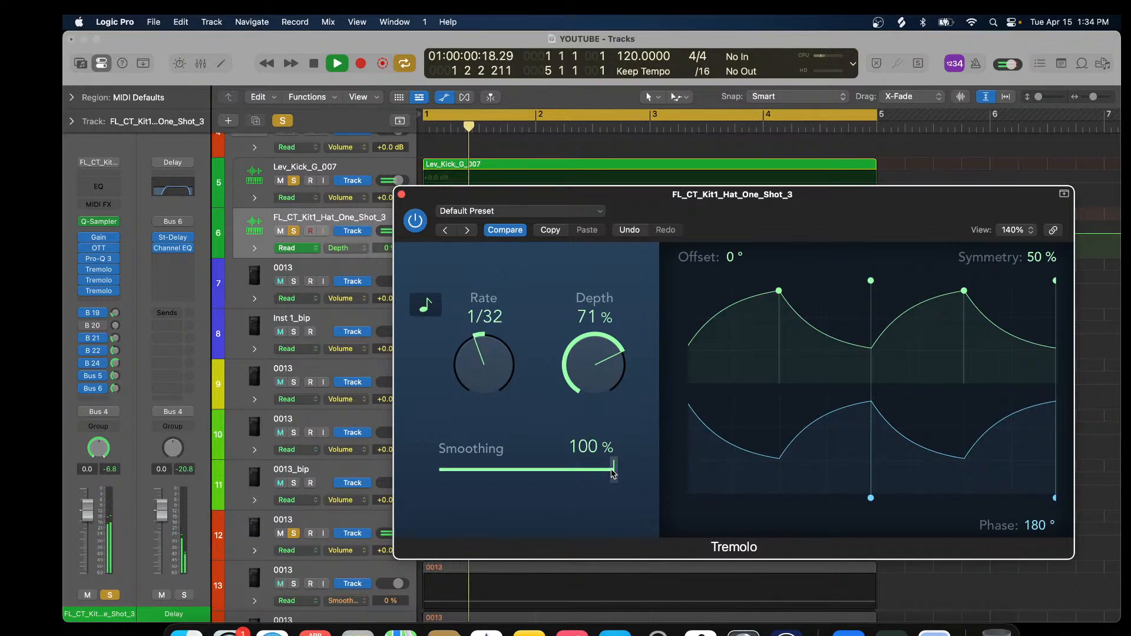
{"action": "mouse_move", "coordinate": [613, 470]}
{"action": "left_mouse_down"}
{"action": "mouse_move", "coordinate": [523, 470]}
{"action": "mouse_move", "coordinate": [624, 467]}
{"action": "left_mouse_up"}
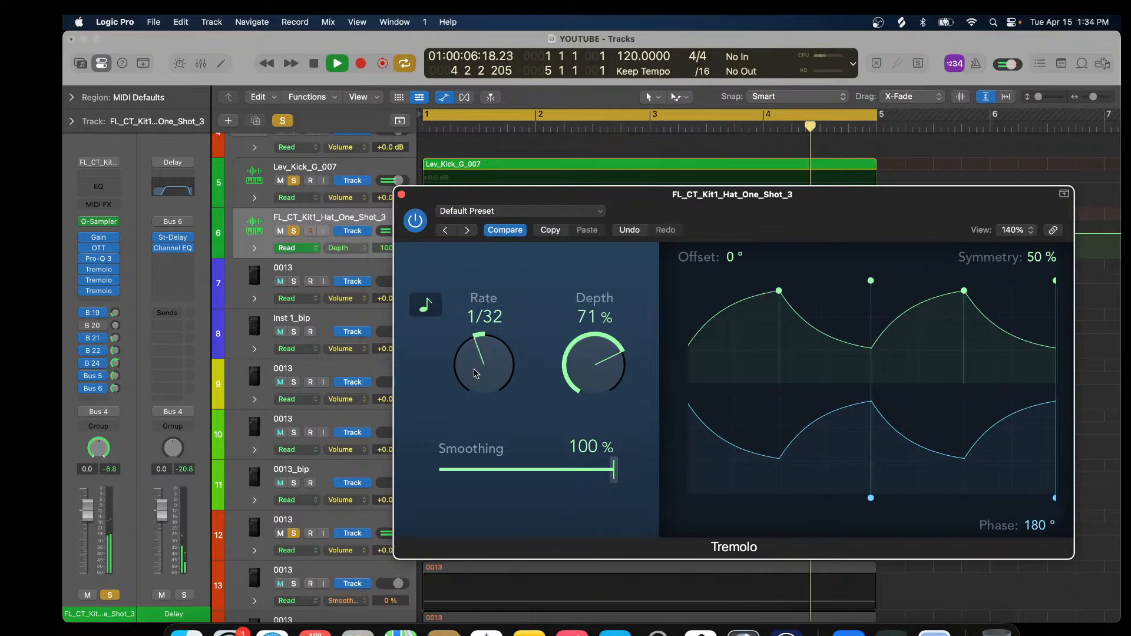
{"action": "left_click_drag", "start_coordinate": [586, 354], "coordinate": [582, 431]}
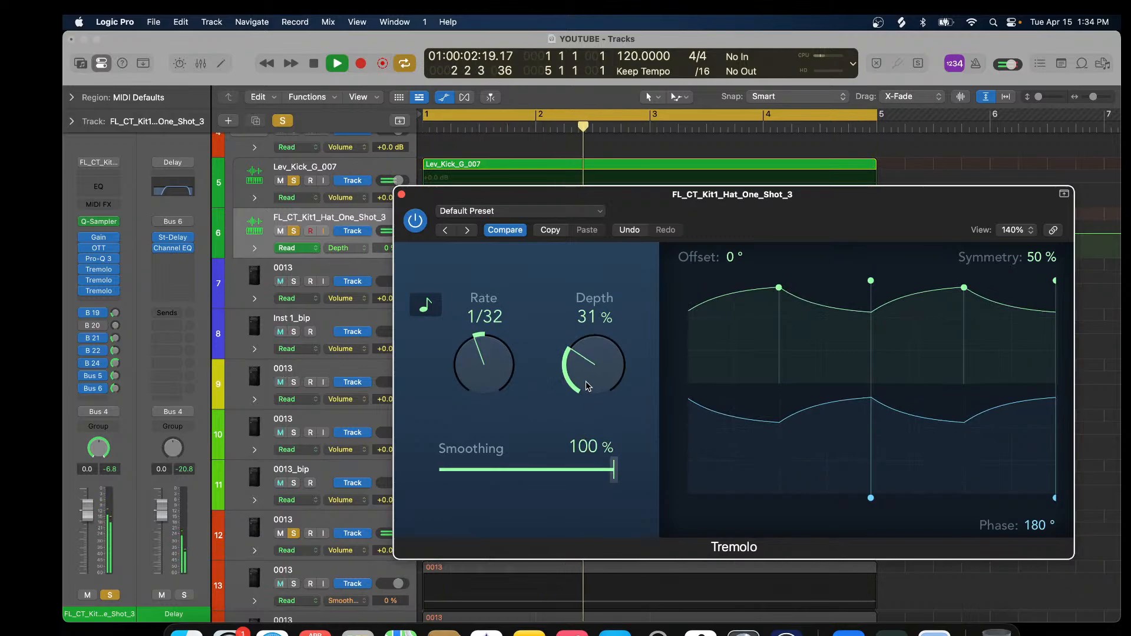
{"action": "left_click_drag", "start_coordinate": [585, 378], "coordinate": [586, 356]}
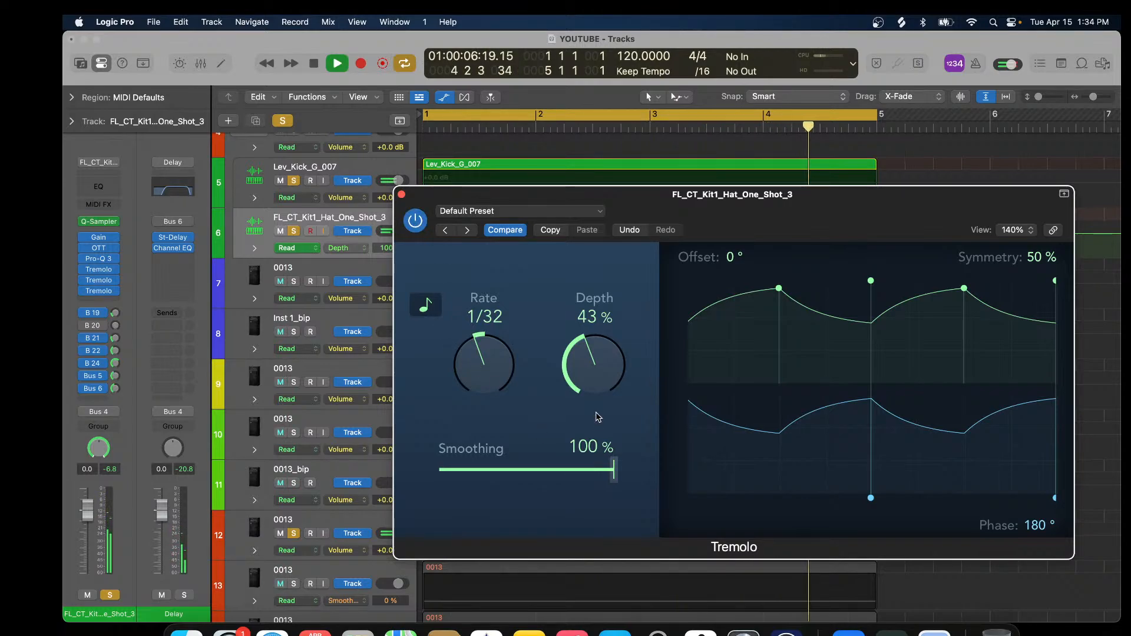
Set the third hat Tremolo's rate to 1/4t and its depth to 70%, and close the plug-in.
{"action": "left_click_drag", "start_coordinate": [592, 389], "coordinate": [617, 267]}
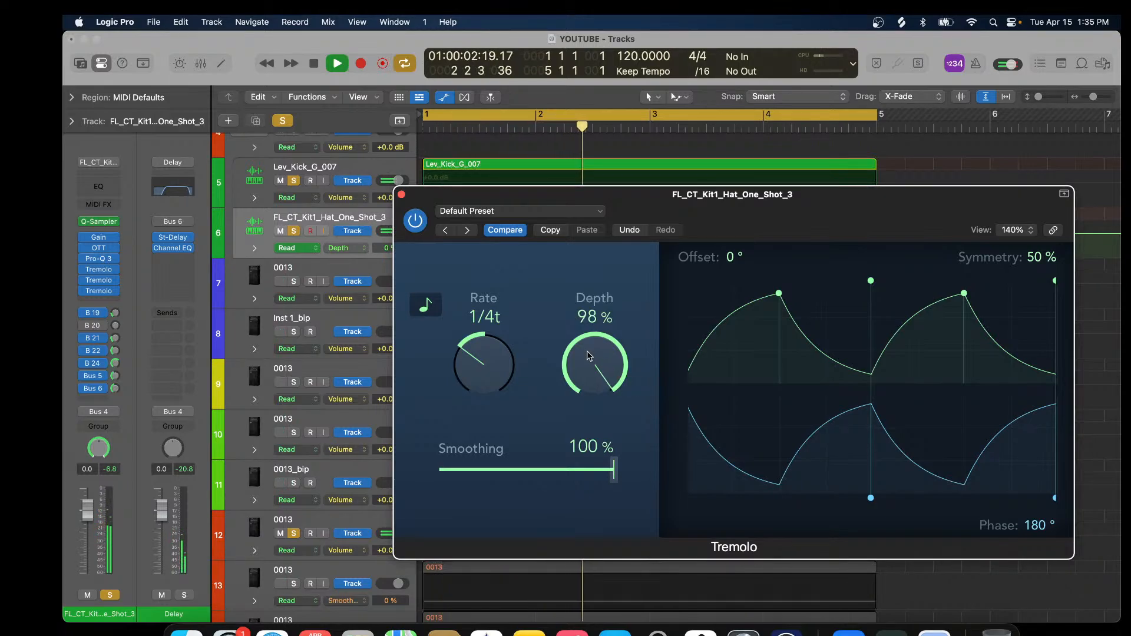
{"action": "left_click_drag", "start_coordinate": [588, 356], "coordinate": [591, 411]}
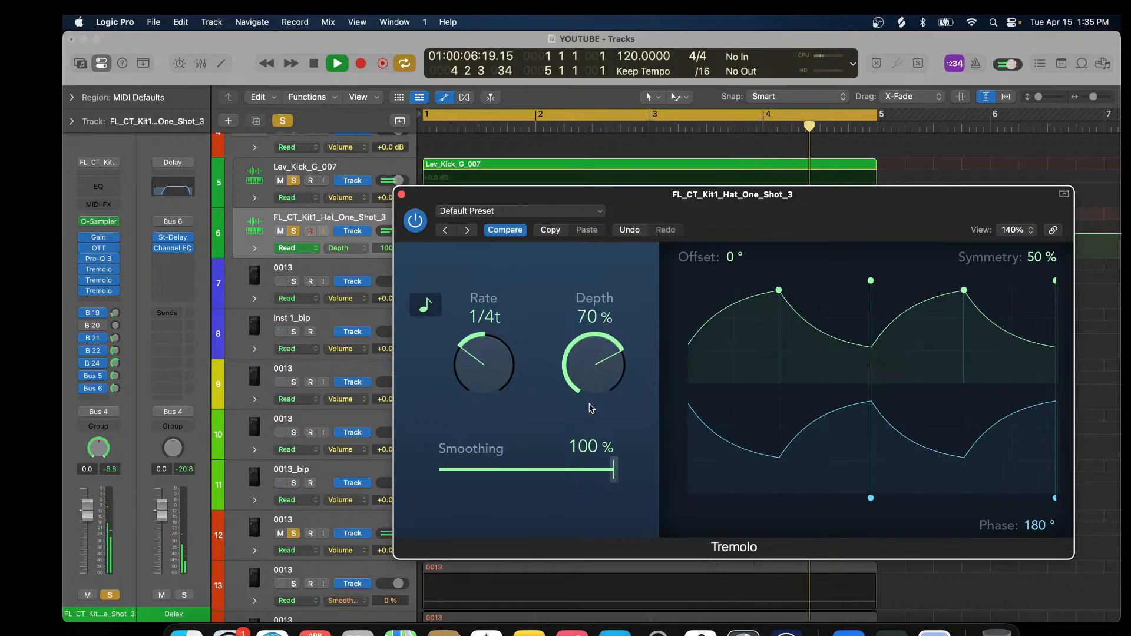
{"action": "left_click", "coordinate": [402, 195]}
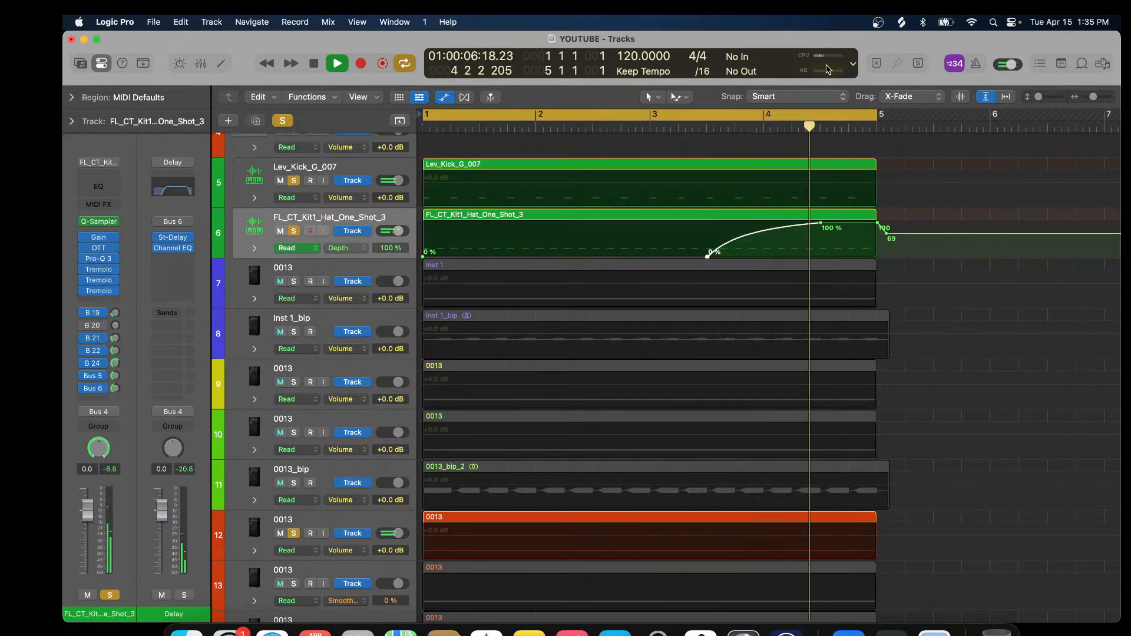
Remove the third Tremolo from the hat's effects chain, and switch the hat's automation lane to Smoothing of the slot 5 Tremolo.
{"action": "left_click", "coordinate": [117, 293]}
{"action": "left_click", "coordinate": [145, 310]}
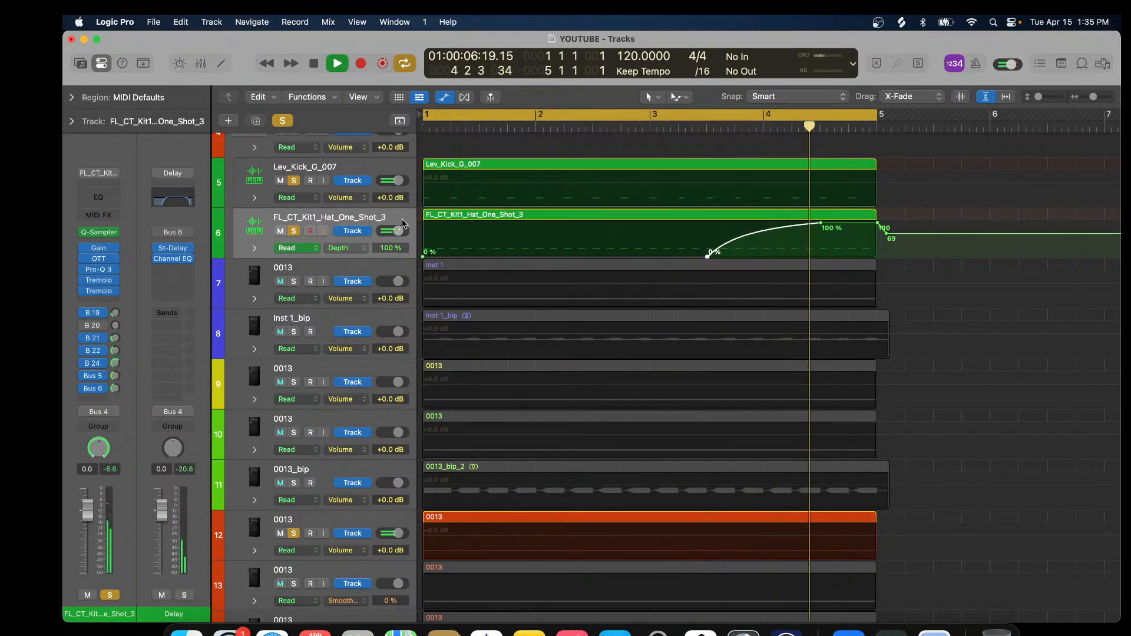
{"action": "left_click", "coordinate": [363, 249]}
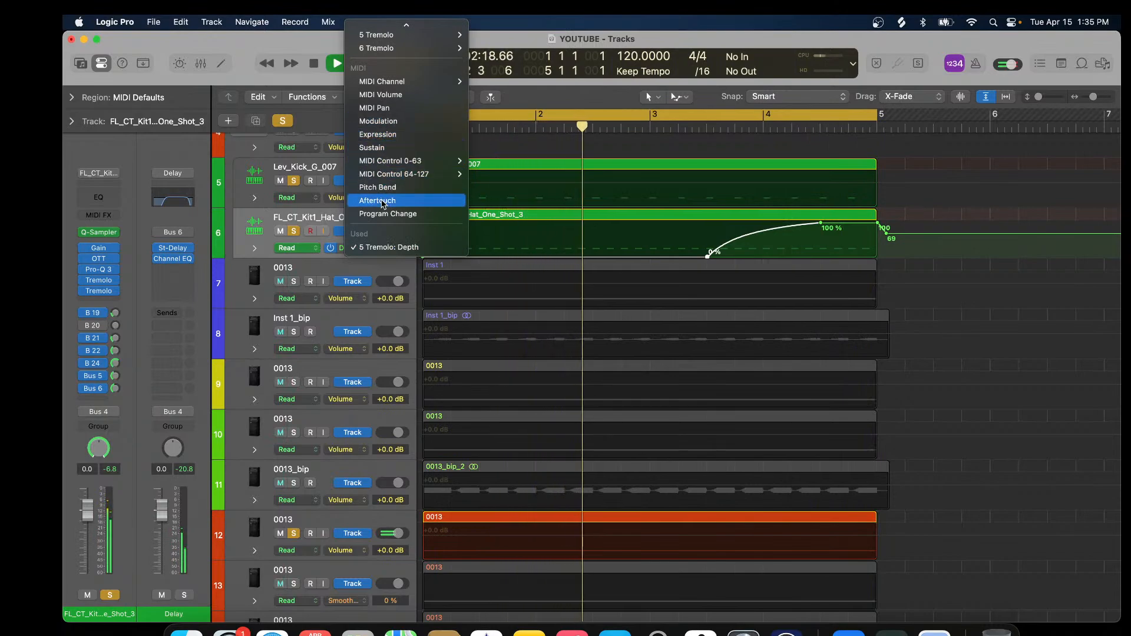
{"action": "scroll", "coordinate": [392, 130], "scroll_direction": "up", "scroll_amount": 3}
{"action": "mouse_move", "coordinate": [399, 144]}
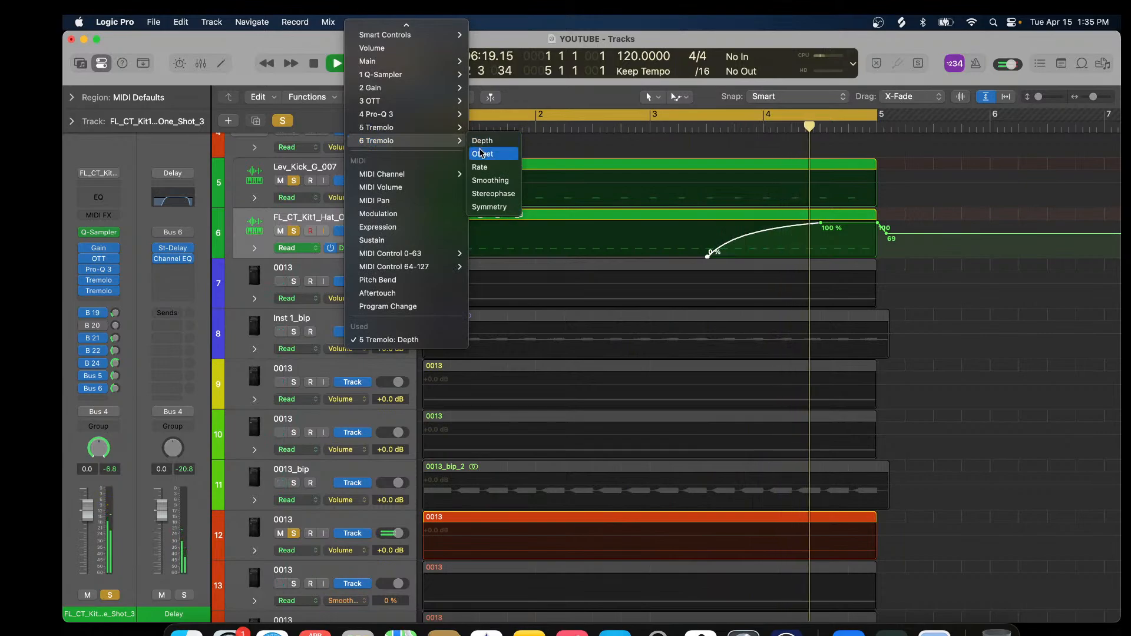
{"action": "mouse_move", "coordinate": [457, 128]}
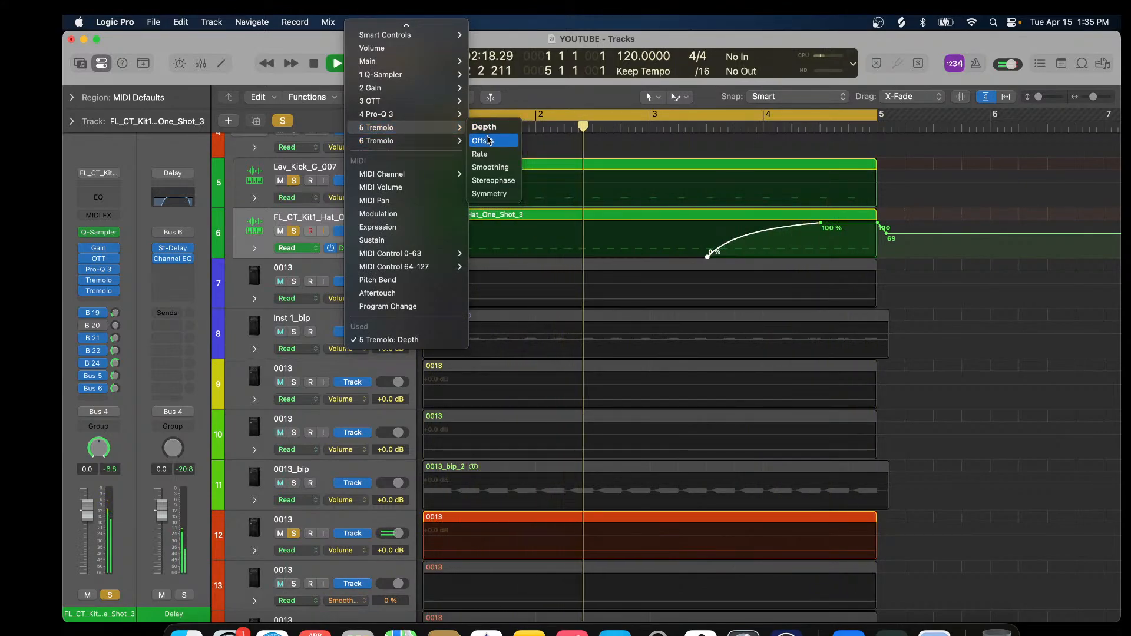
{"action": "left_click", "coordinate": [493, 168]}
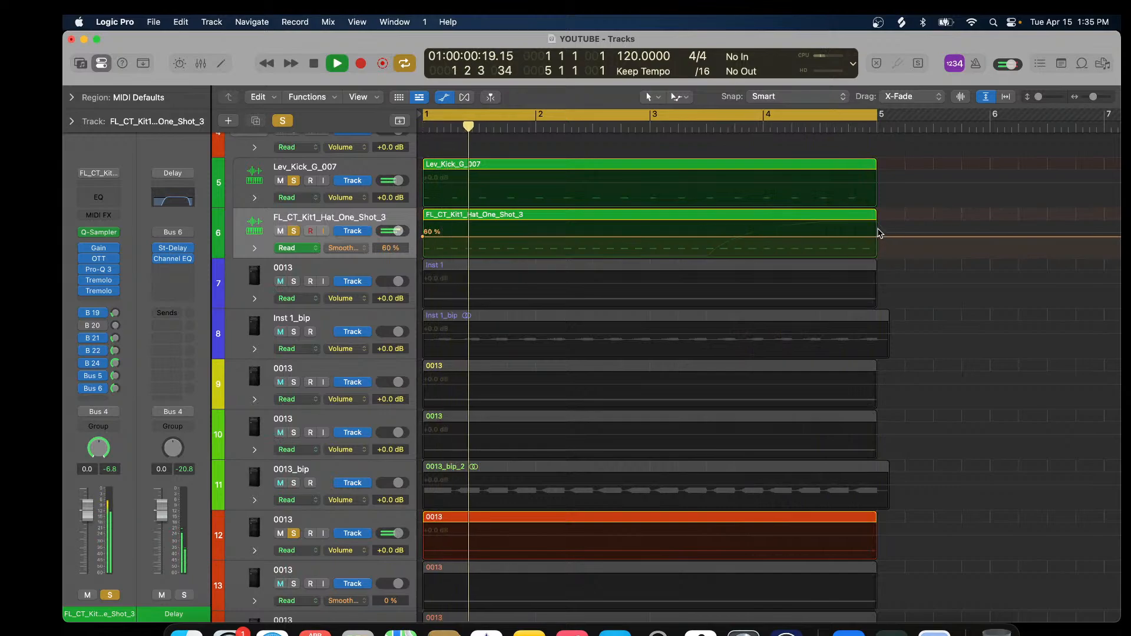
Draw hat Smoothing automation falling from 100% at bar 1 to 0% at about bar 4.5, and hide the automation with playback stopped.
{"action": "left_click", "coordinate": [820, 237]}
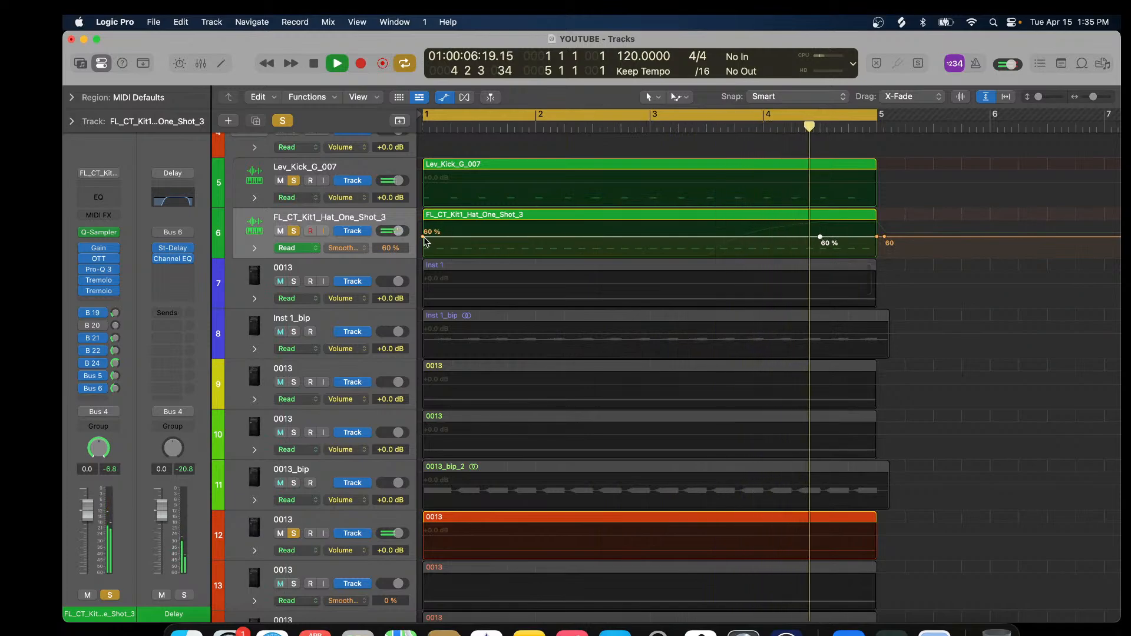
{"action": "left_click_drag", "start_coordinate": [423, 238], "coordinate": [422, 223]}
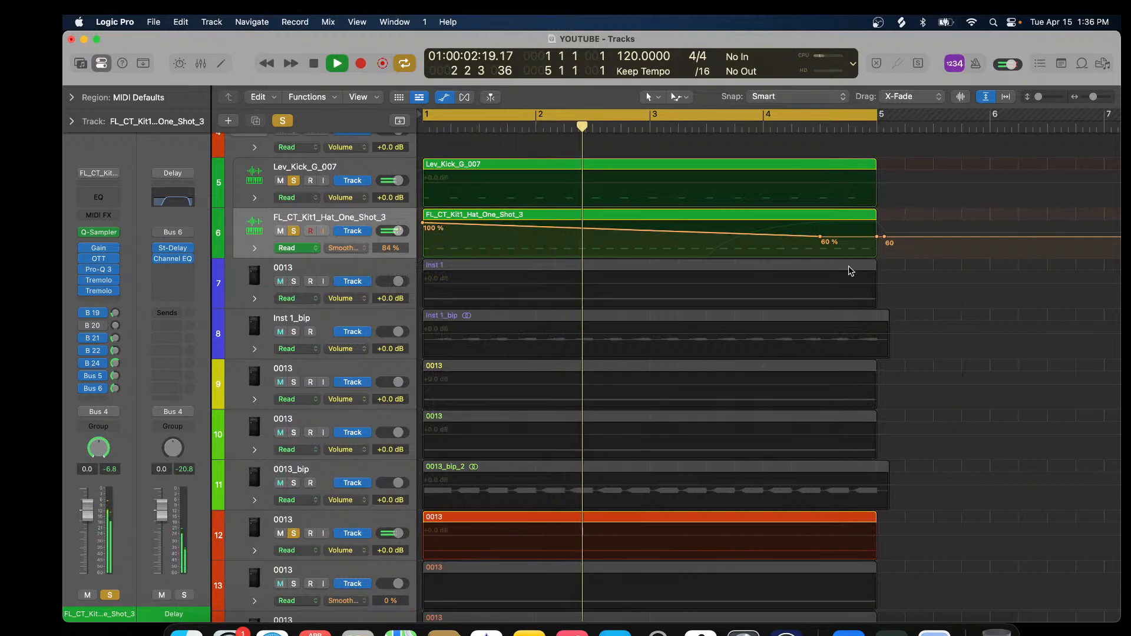
{"action": "left_click_drag", "start_coordinate": [820, 237], "coordinate": [862, 294]}
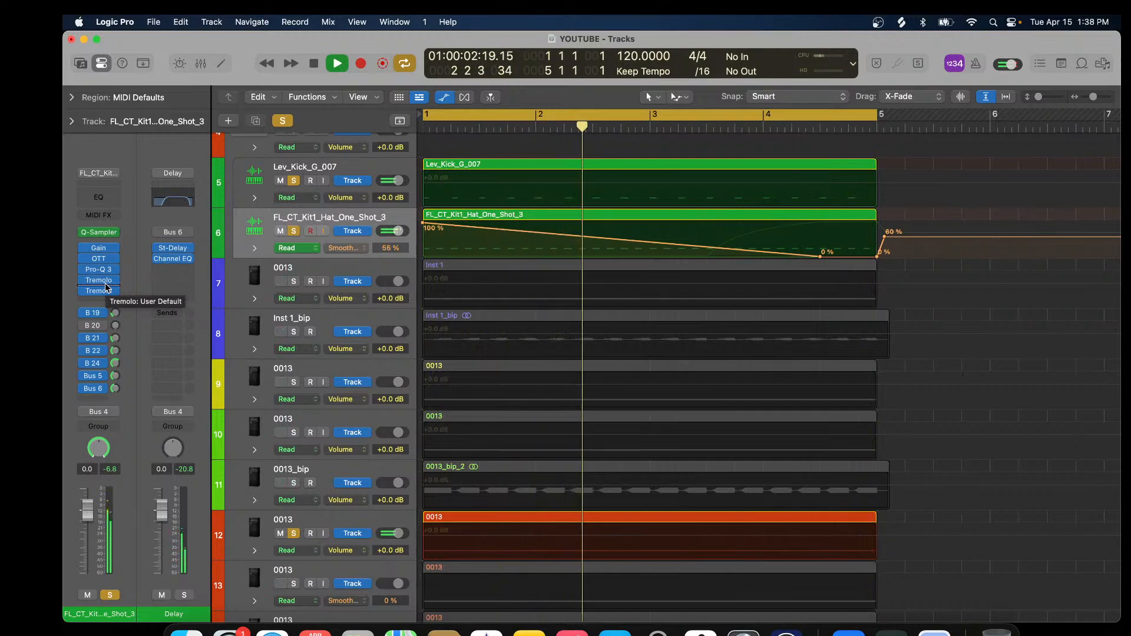
{"action": "left_click", "coordinate": [313, 63]}
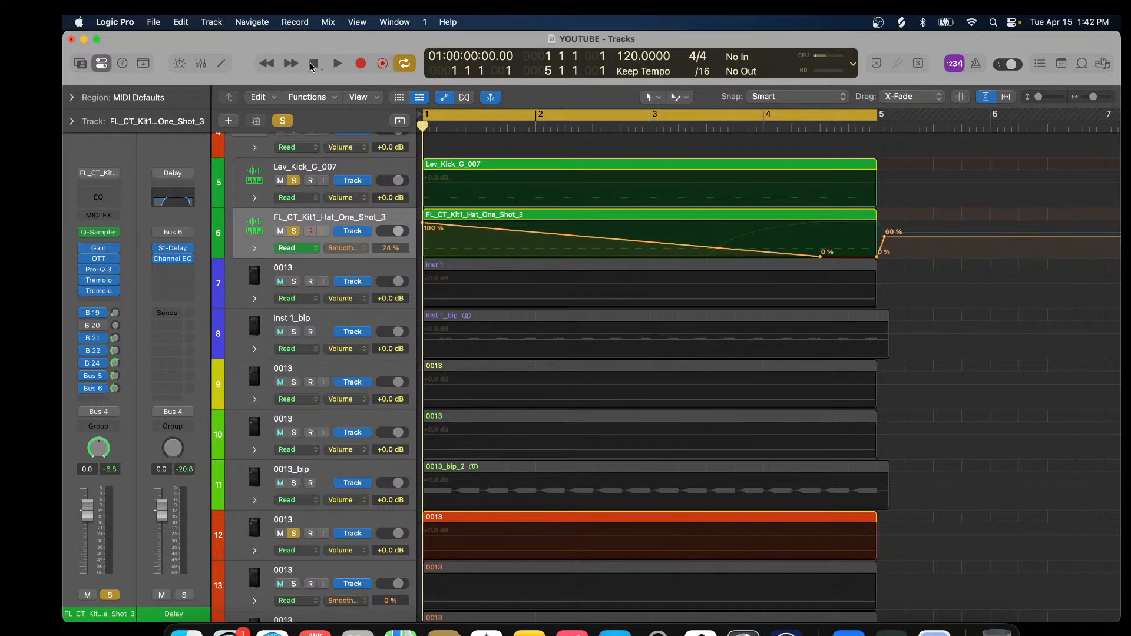
{"action": "left_click", "coordinate": [445, 98]}
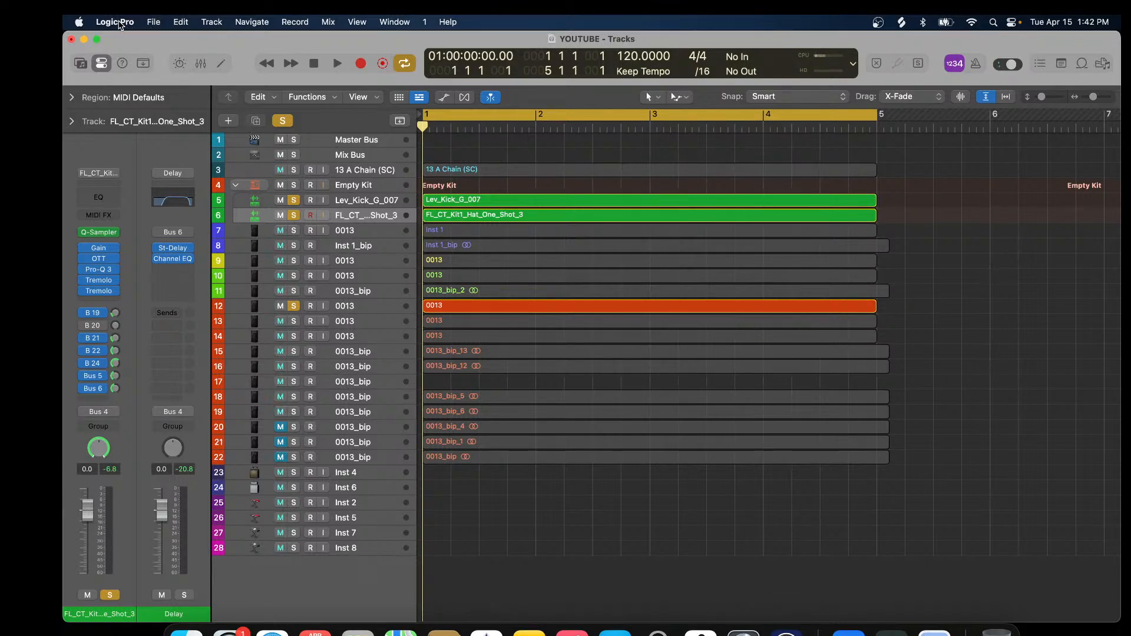
Open the recent project Ritual without closing the YOUTUBE project, and minimize the YOUTUBE window.
{"action": "left_click", "coordinate": [119, 24]}
{"action": "mouse_move", "coordinate": [130, 89]}
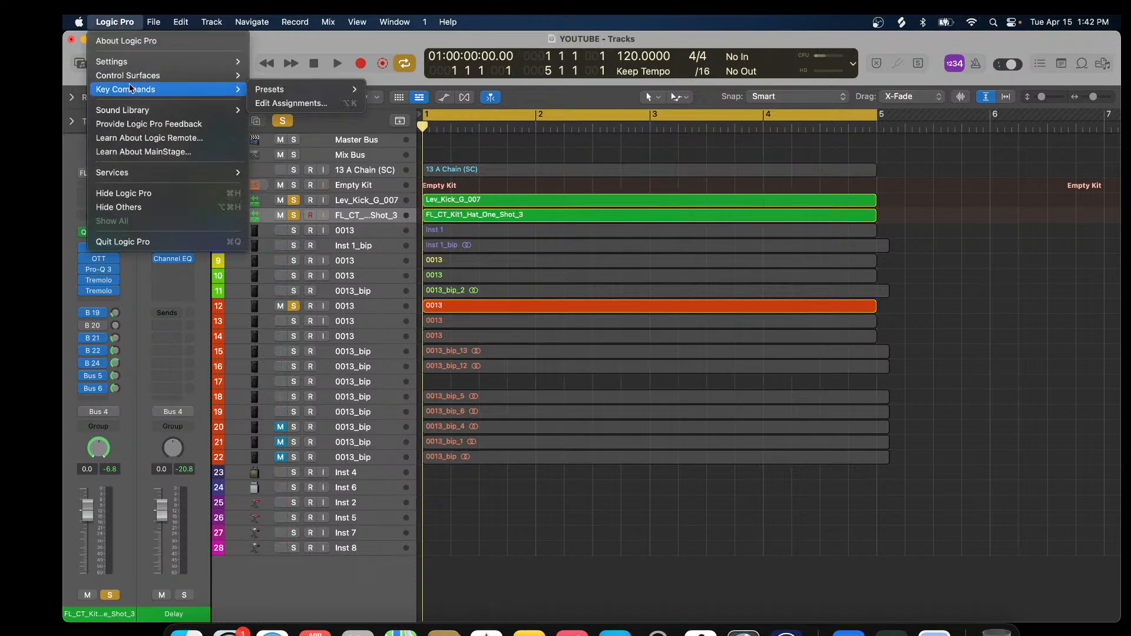
{"action": "mouse_move", "coordinate": [155, 23]}
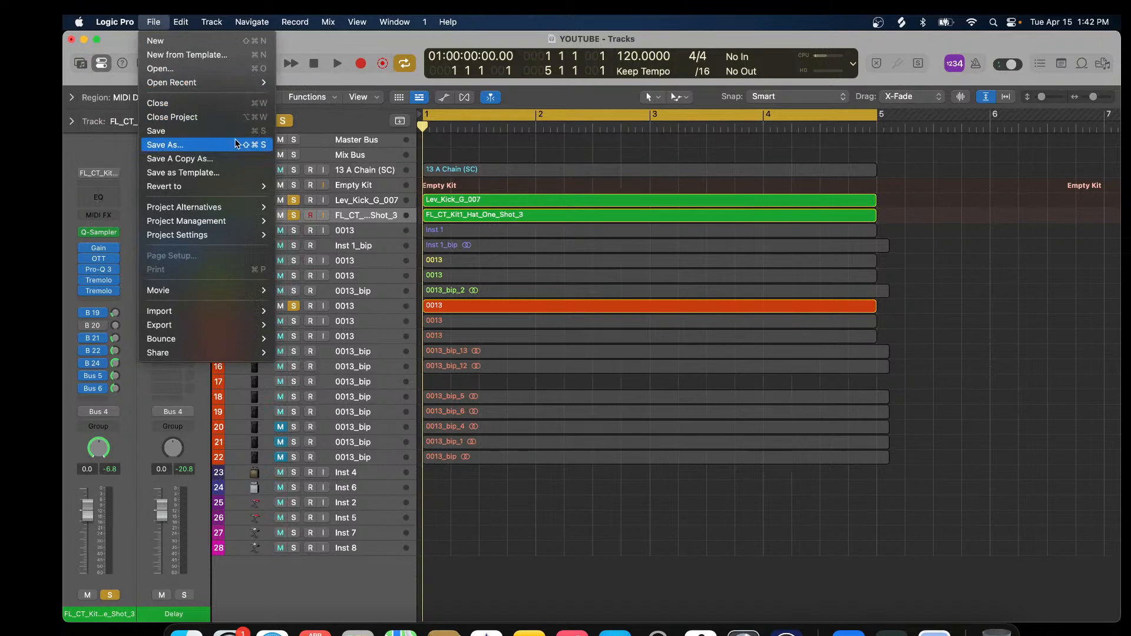
{"action": "mouse_move", "coordinate": [204, 83]}
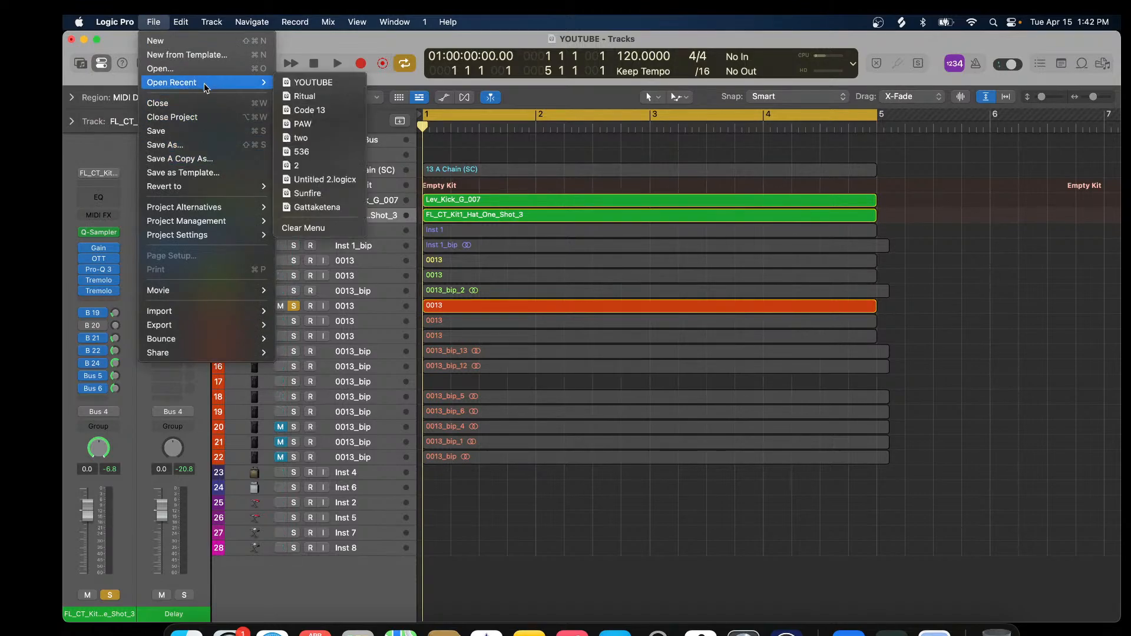
{"action": "left_click", "coordinate": [316, 96]}
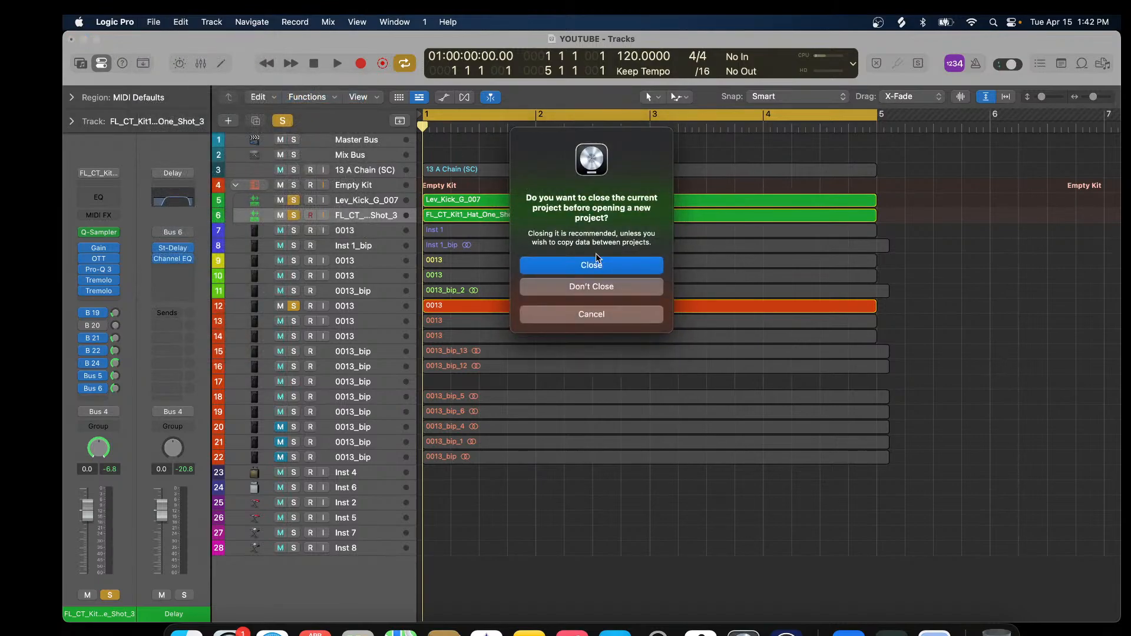
{"action": "left_click", "coordinate": [592, 286]}
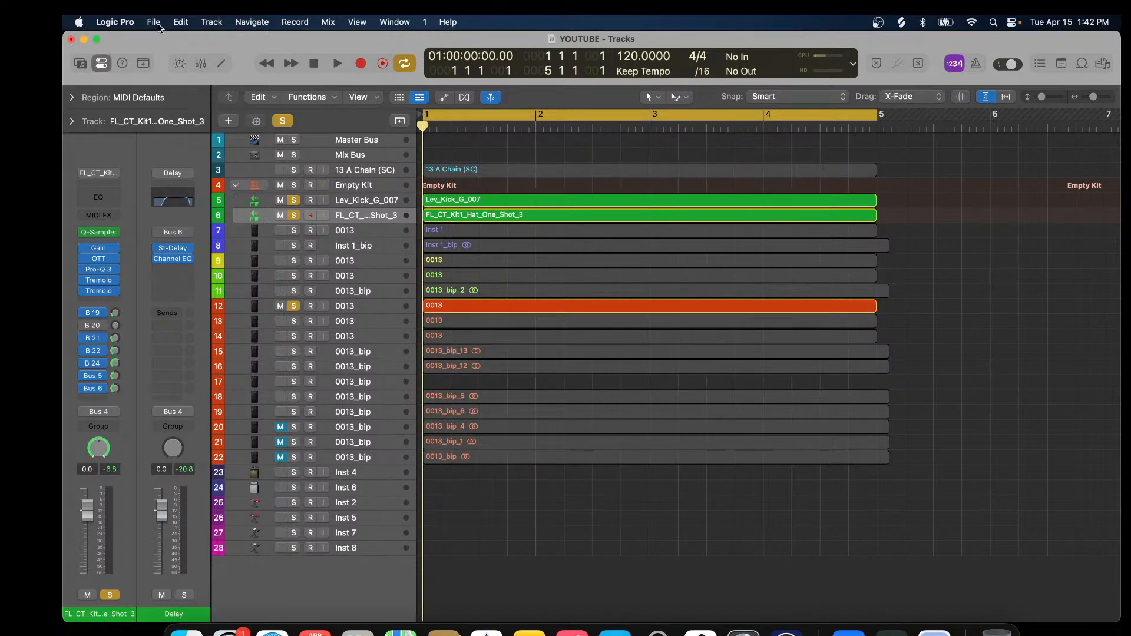
{"action": "left_click", "coordinate": [153, 22]}
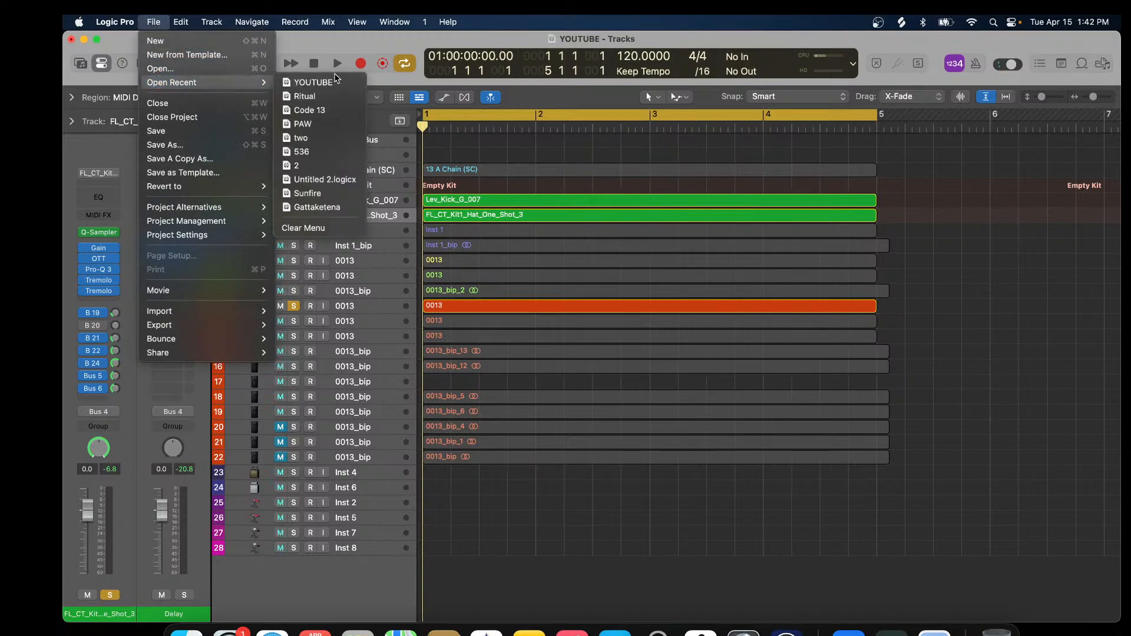
{"action": "left_click", "coordinate": [330, 99]}
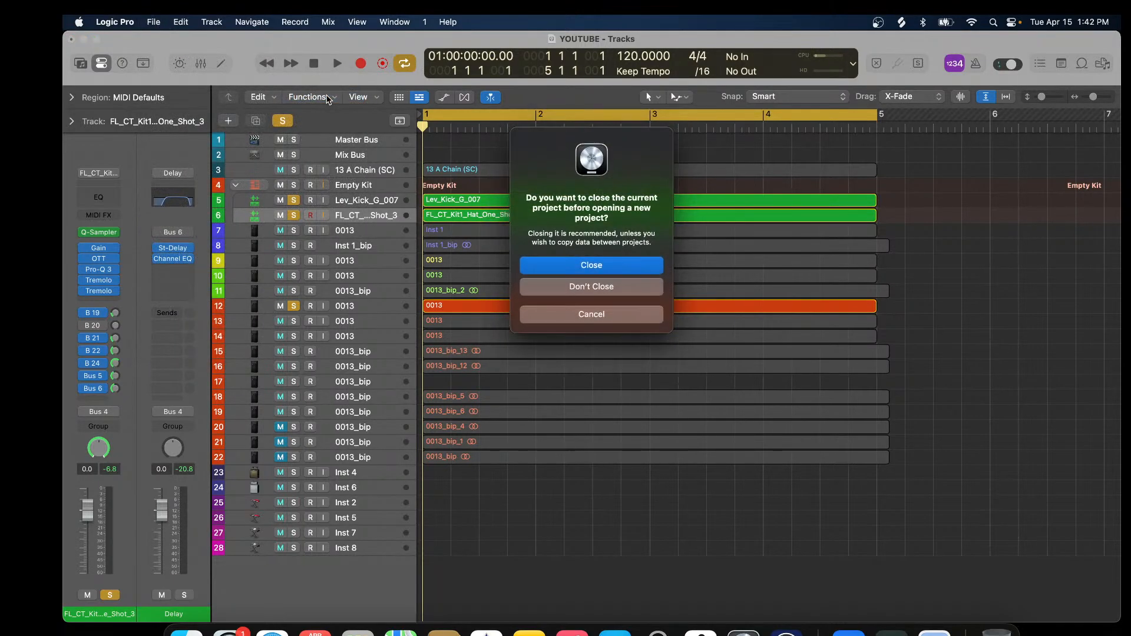
{"action": "left_click", "coordinate": [607, 286]}
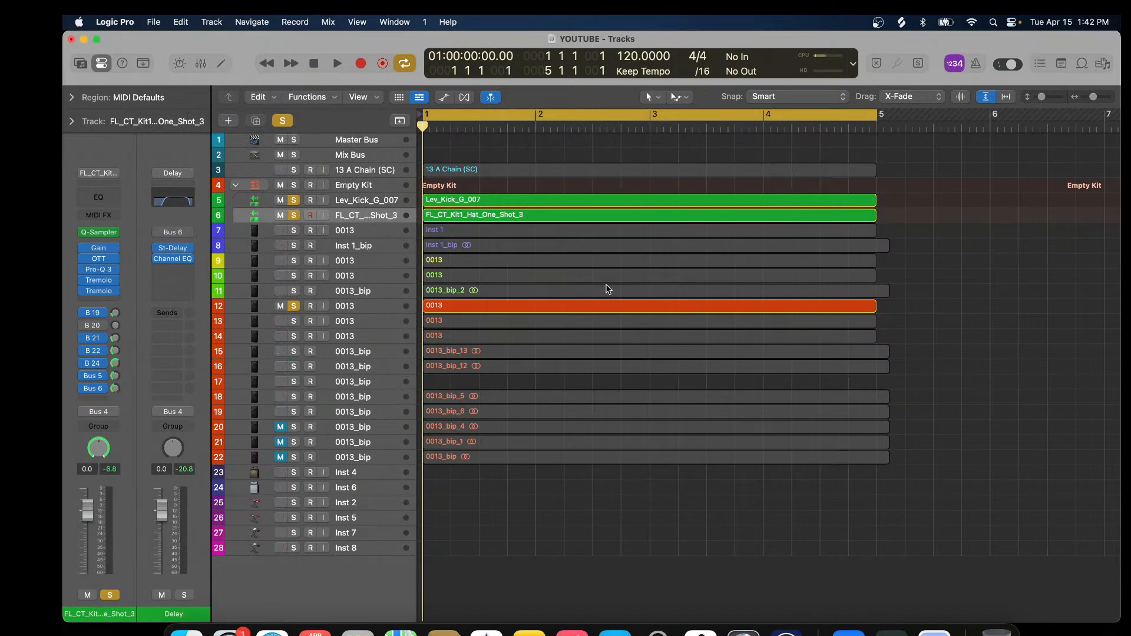
{"action": "left_click", "coordinate": [84, 39]}
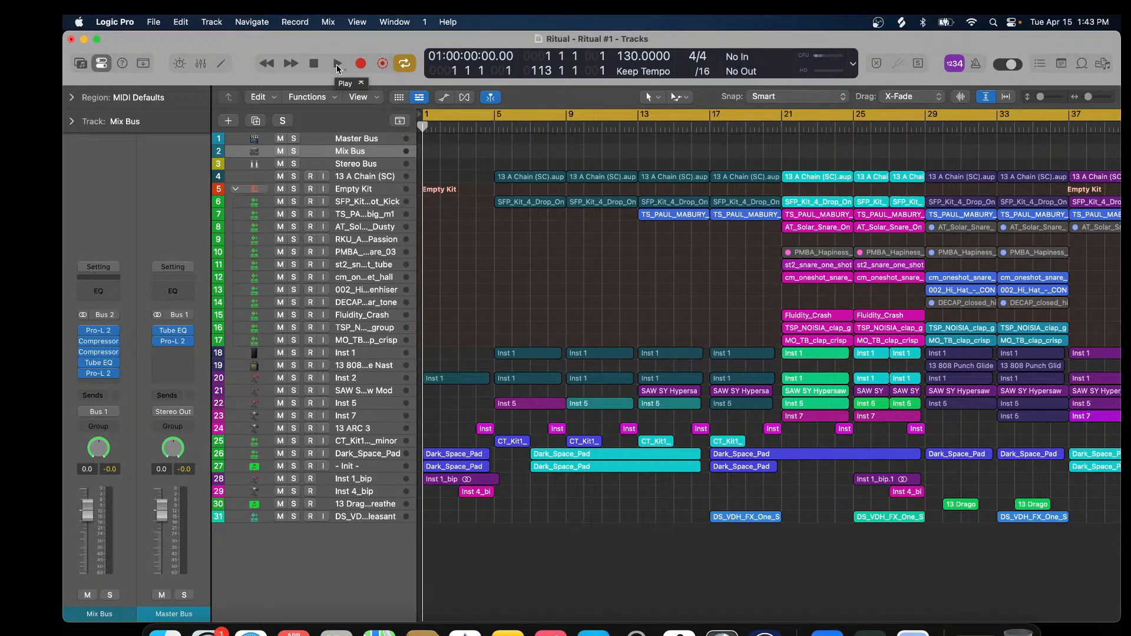
Start playback of the Ritual project, raise the macOS Screen Capture level slightly in OBS, and return to Logic Pro.
{"action": "left_click", "coordinate": [337, 65]}
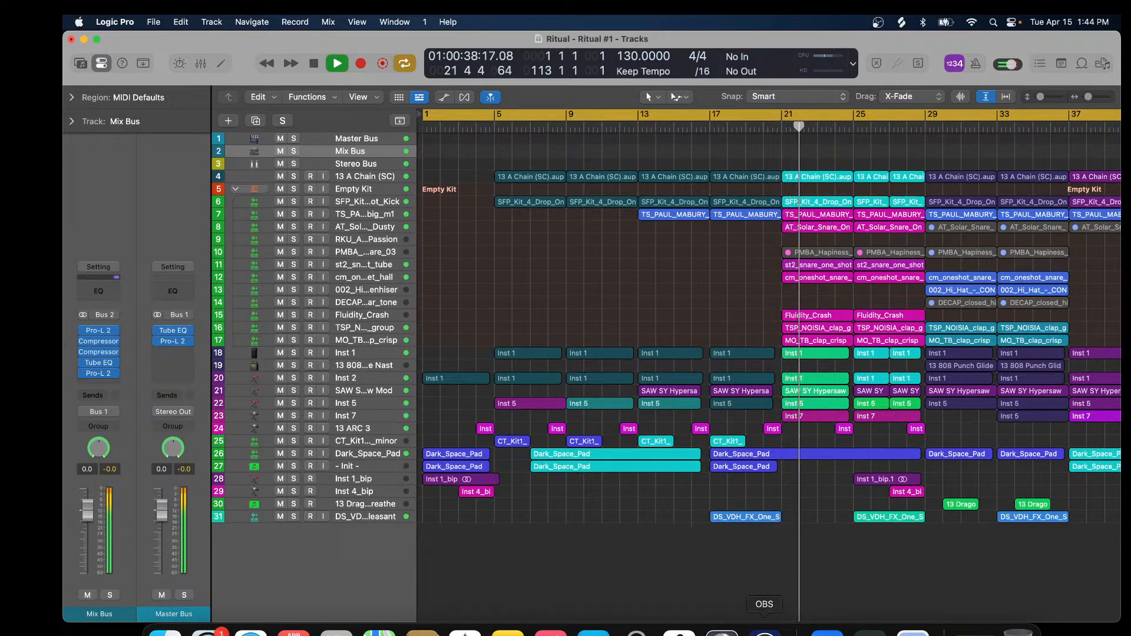
{"action": "left_click", "coordinate": [764, 629]}
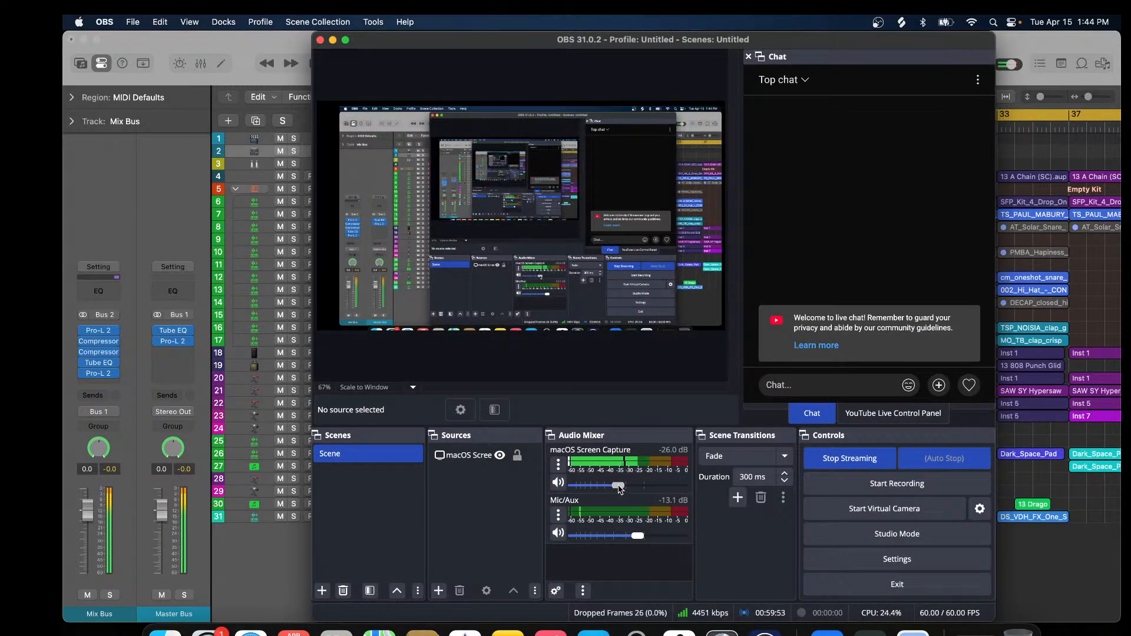
{"action": "left_click_drag", "start_coordinate": [619, 487], "coordinate": [630, 487]}
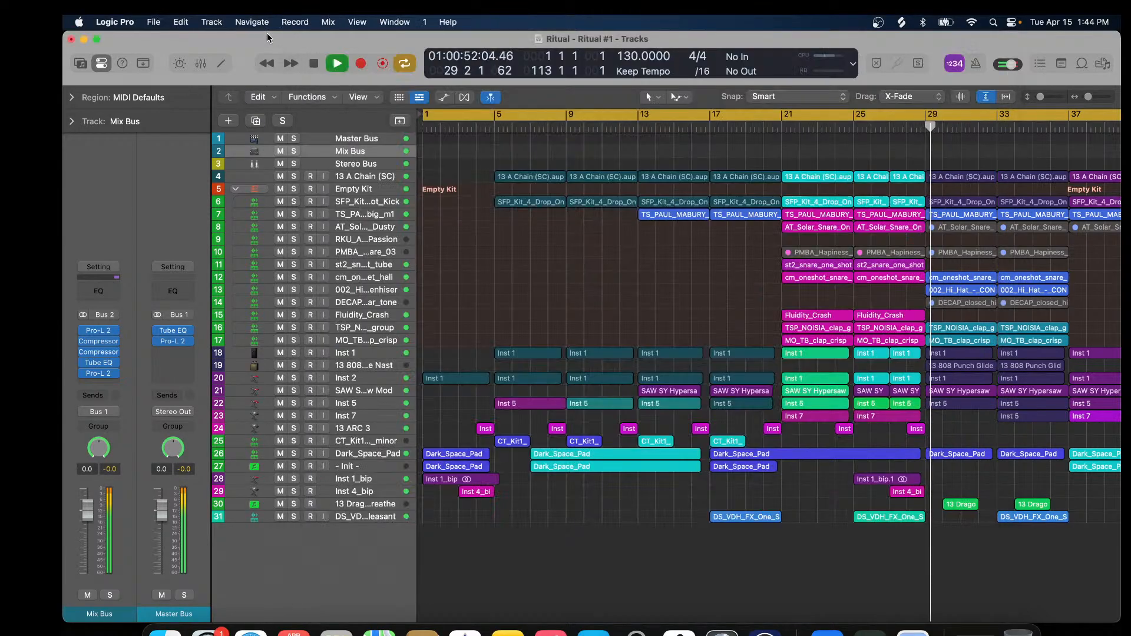
{"action": "left_click", "coordinate": [268, 38]}
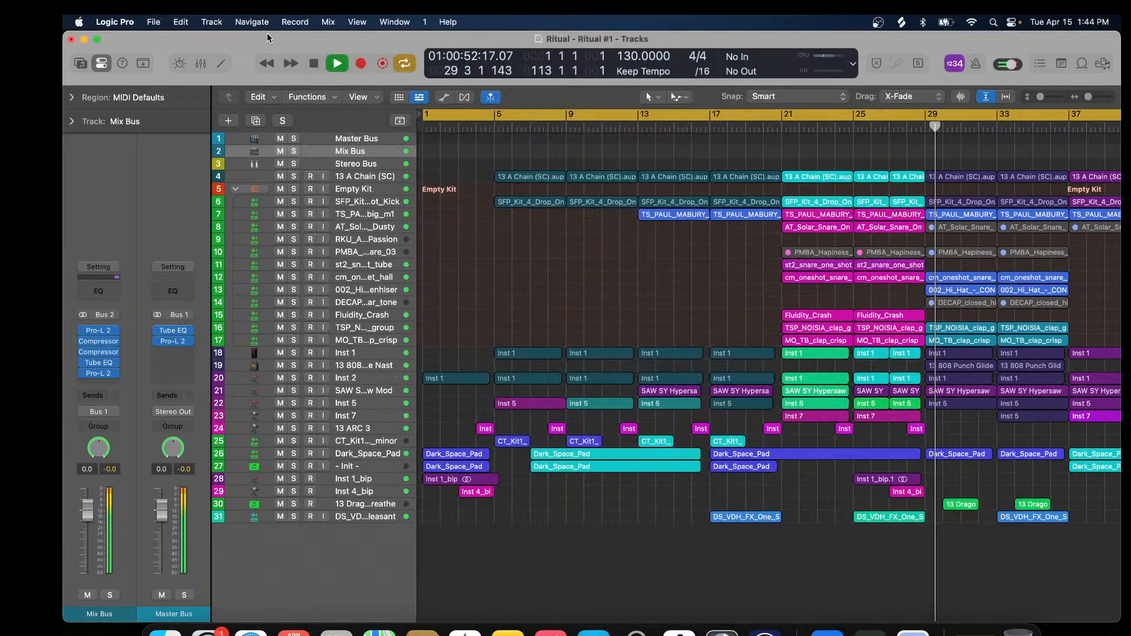
Fit the whole Ritual arrangement in view and examine the gain and limiting of the Mix Bus's first Pro-L 2.
{"action": "key", "text": "z"}
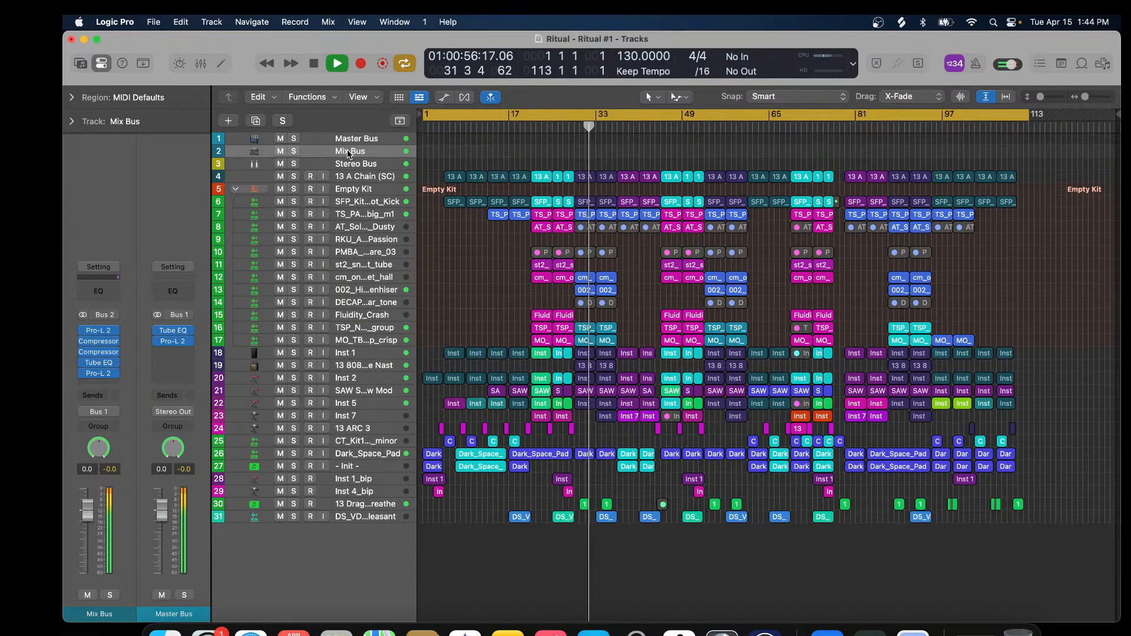
{"action": "left_click", "coordinate": [99, 332]}
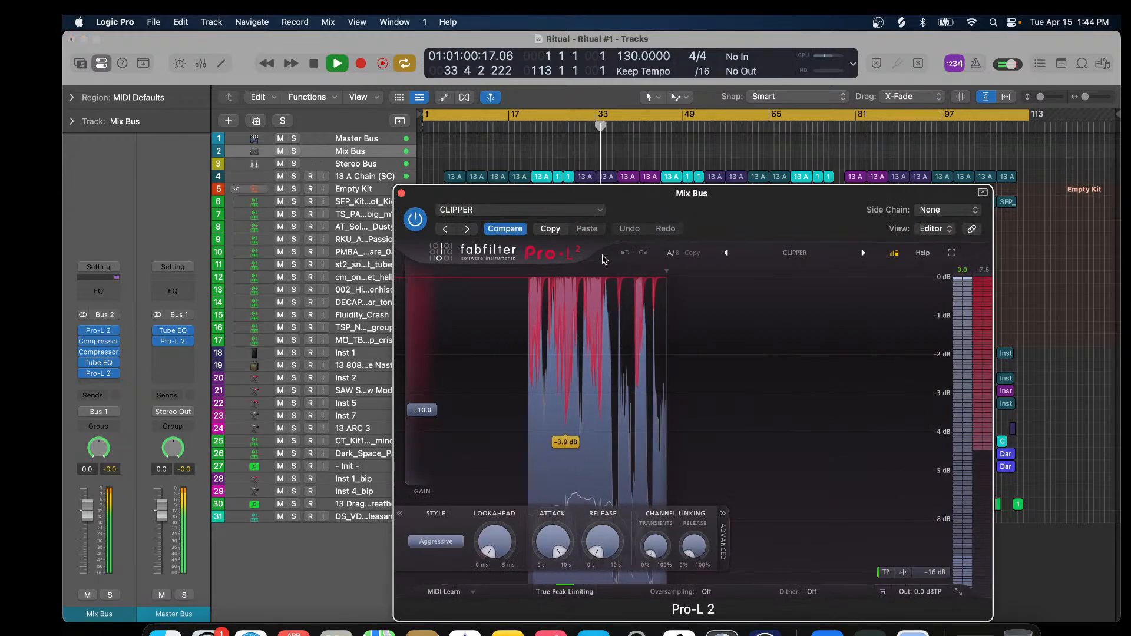
{"action": "left_click_drag", "start_coordinate": [667, 200], "coordinate": [517, 121]}
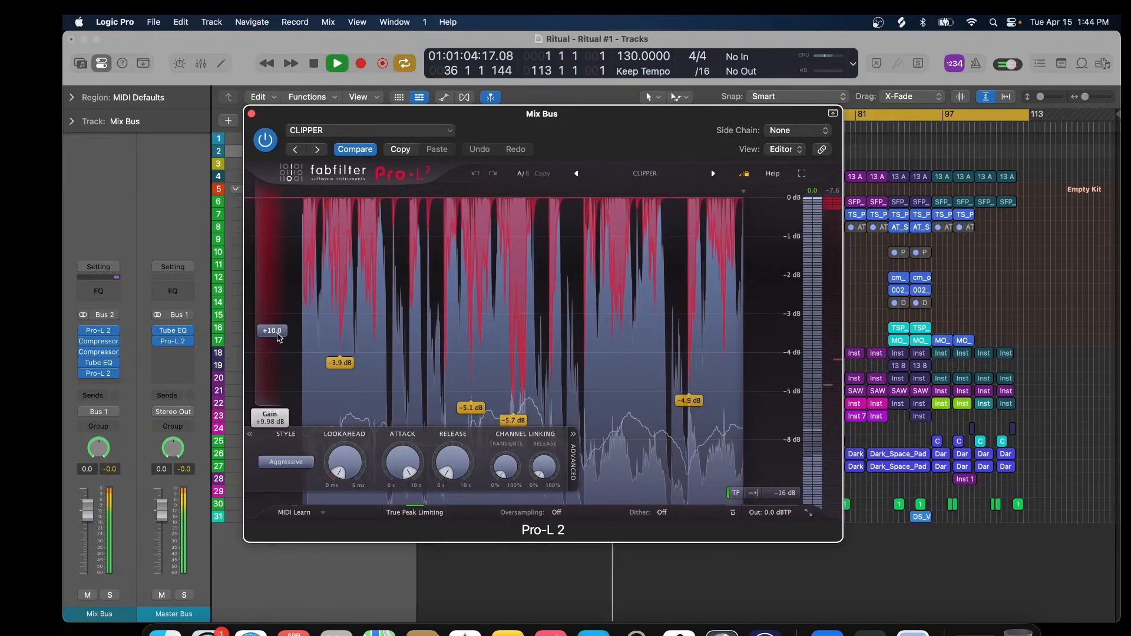
{"action": "left_click", "coordinate": [251, 114]}
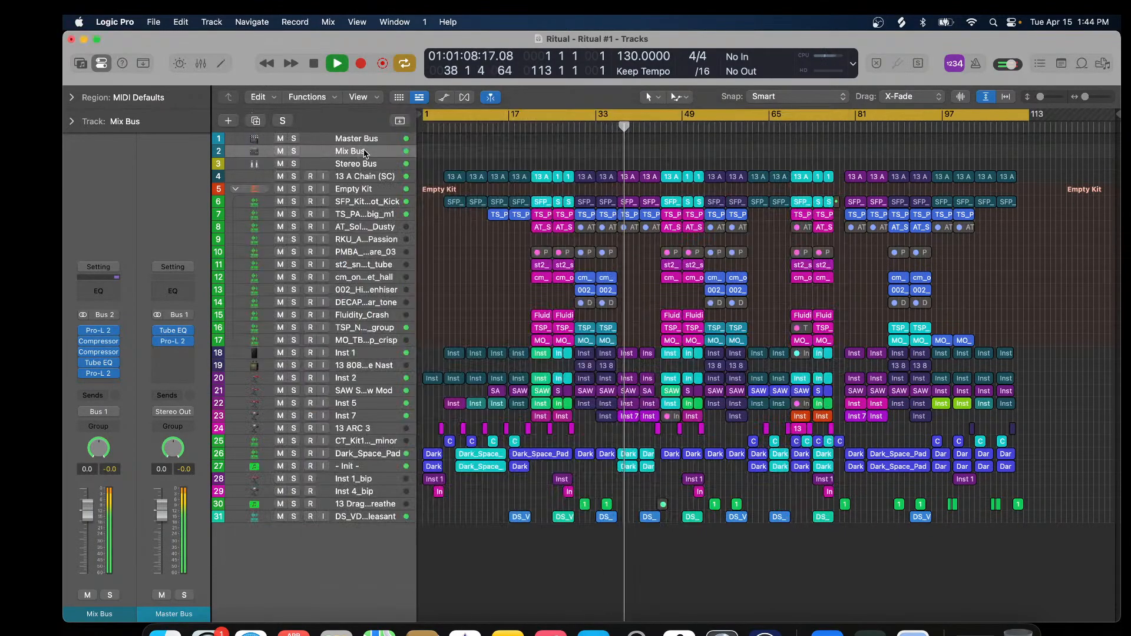
Examine the Mix Bus's Vintage VCA Compressor, and nudge the ratio of its Studio VCA Compressor.
{"action": "left_click", "coordinate": [96, 343]}
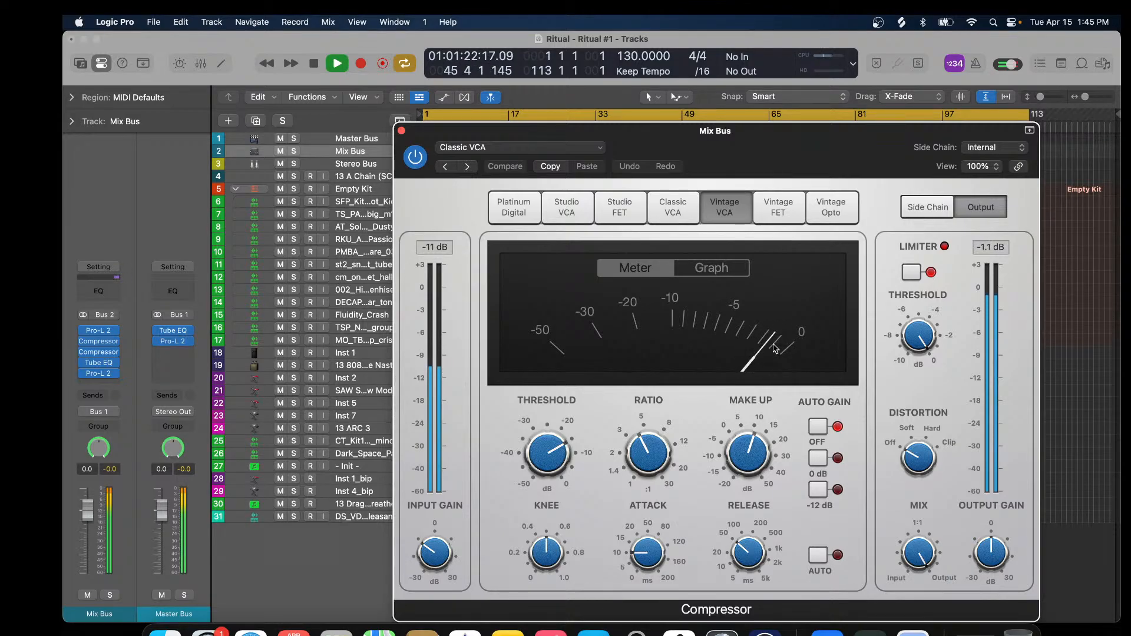
{"action": "left_click", "coordinate": [402, 130]}
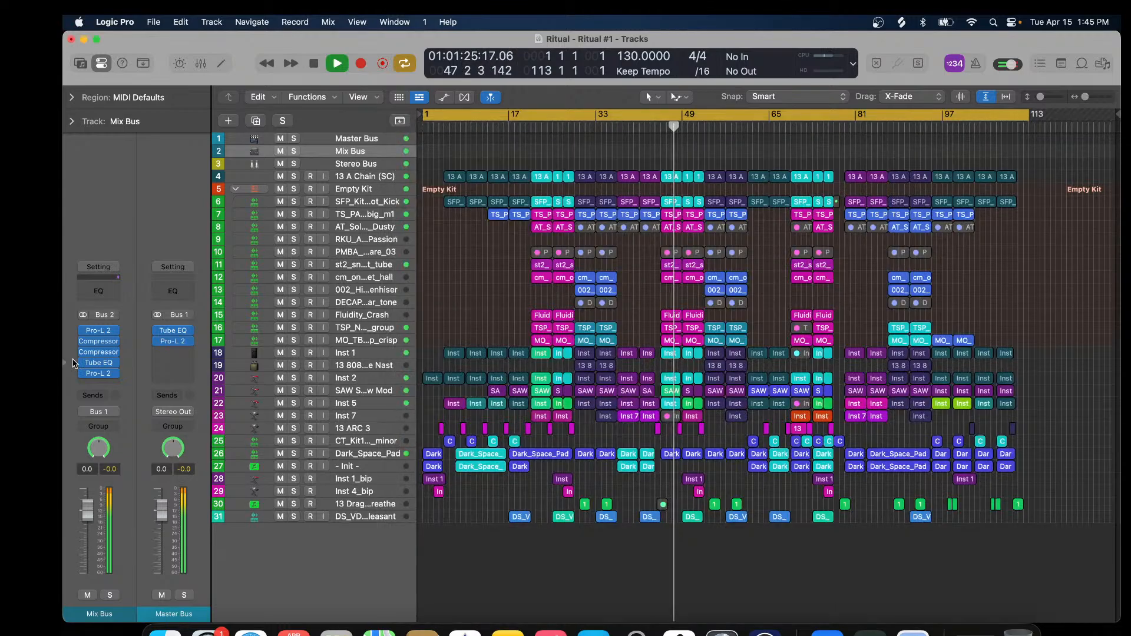
{"action": "left_click", "coordinate": [101, 355]}
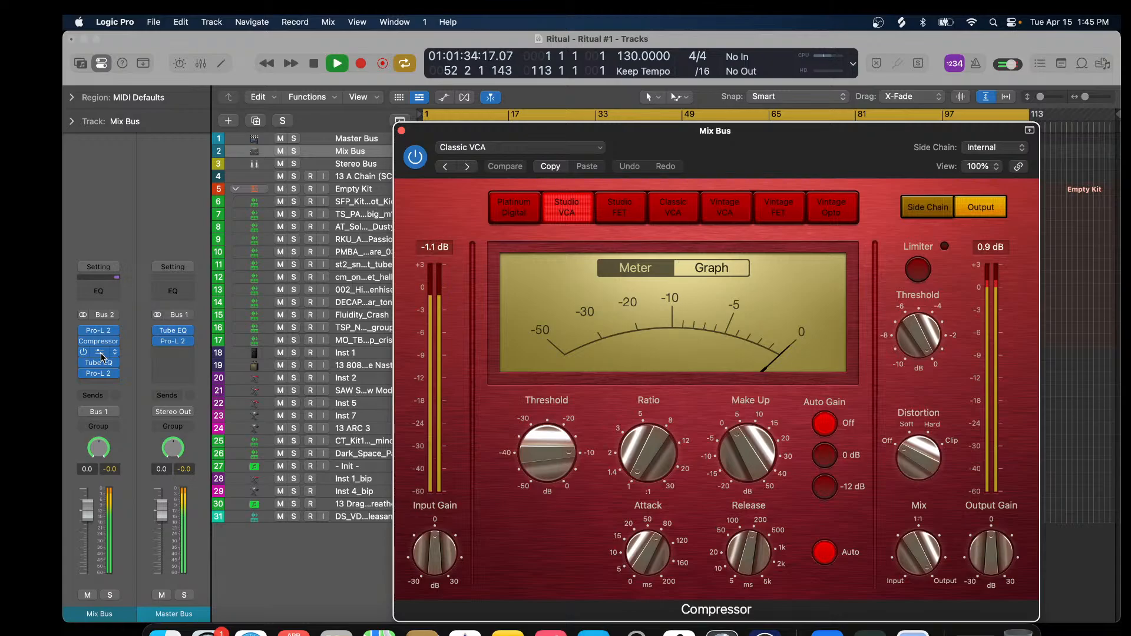
{"action": "mouse_move", "coordinate": [644, 472]}
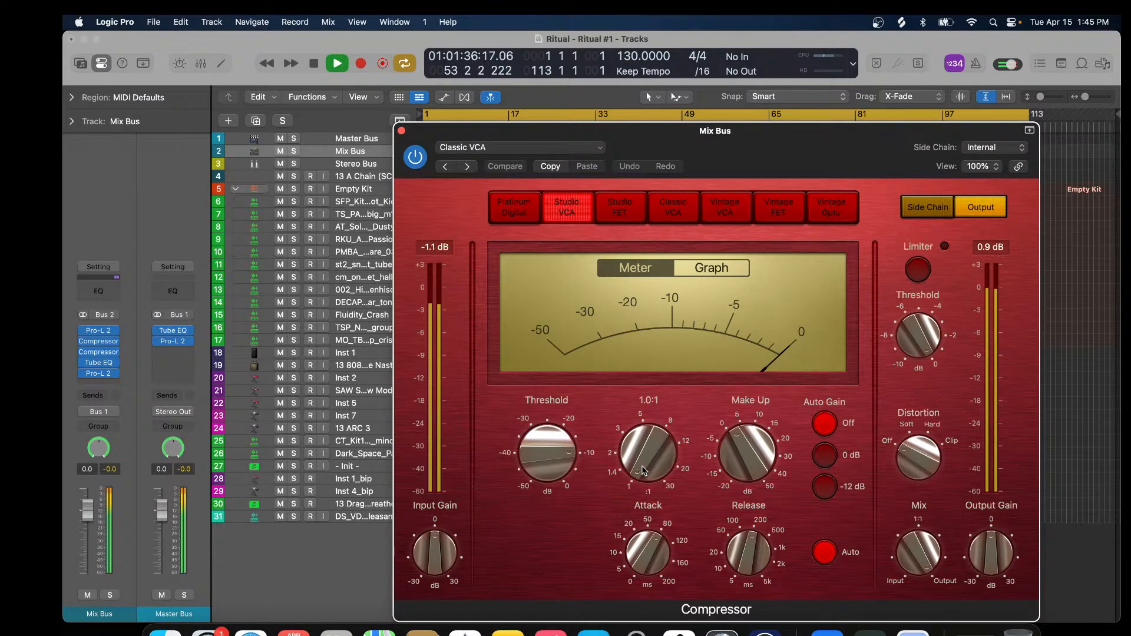
{"action": "mouse_move", "coordinate": [643, 472]}
{"action": "left_mouse_down"}
{"action": "mouse_move", "coordinate": [649, 407]}
{"action": "mouse_move", "coordinate": [646, 469]}
{"action": "left_mouse_up"}
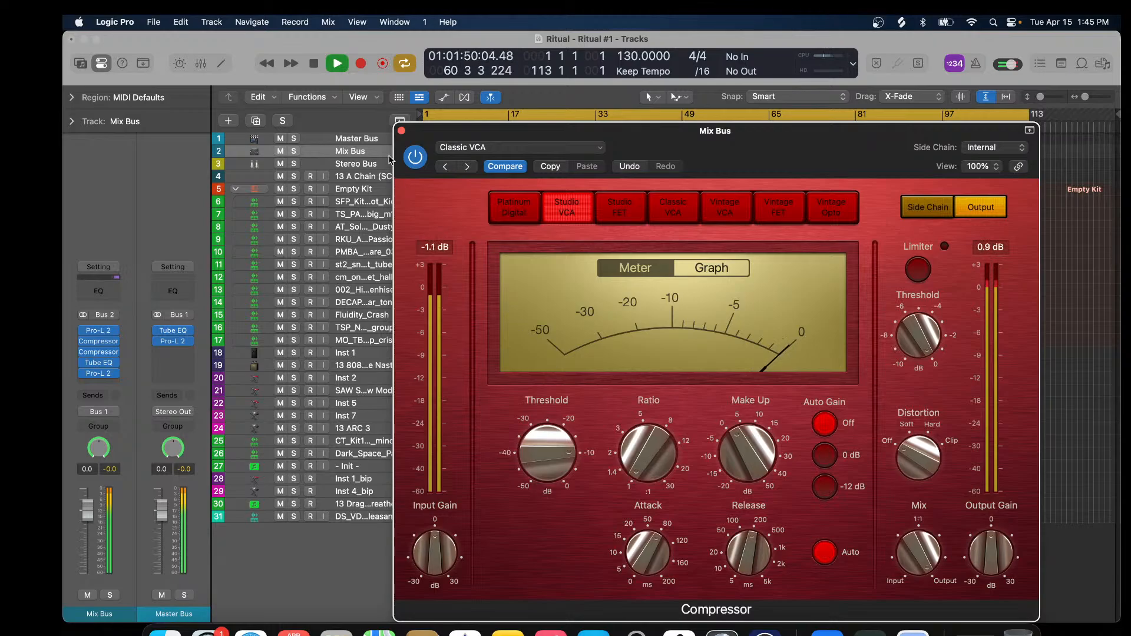
{"action": "left_click", "coordinate": [401, 130]}
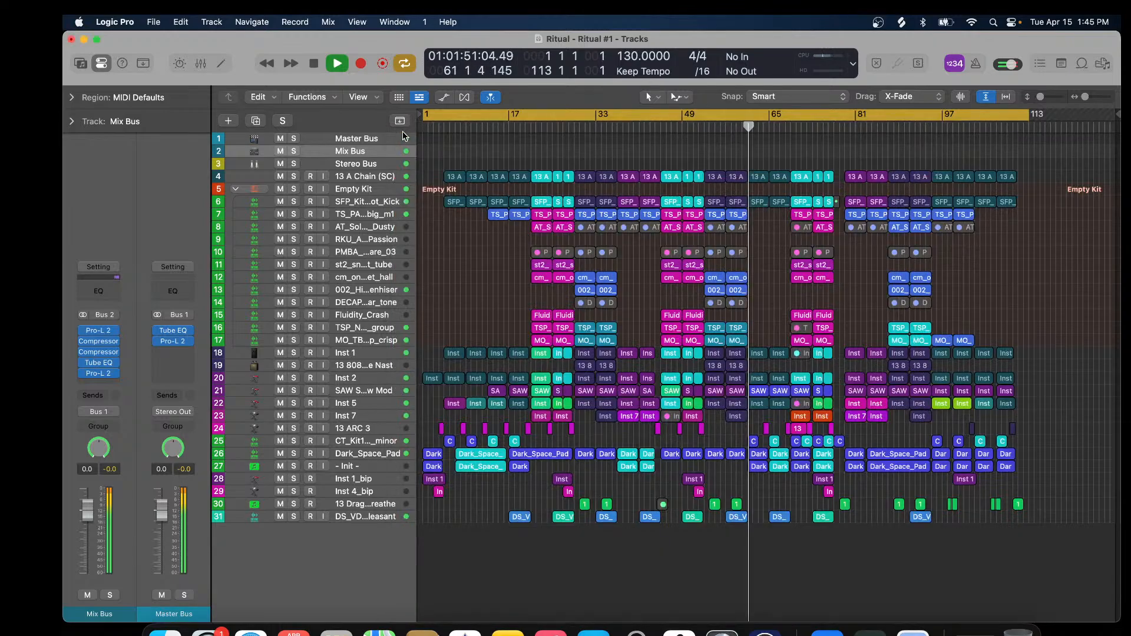
Examine the Mix Bus's Vintage Tube EQ and nudge its High Boost to about 4.1.
{"action": "left_click", "coordinate": [99, 363]}
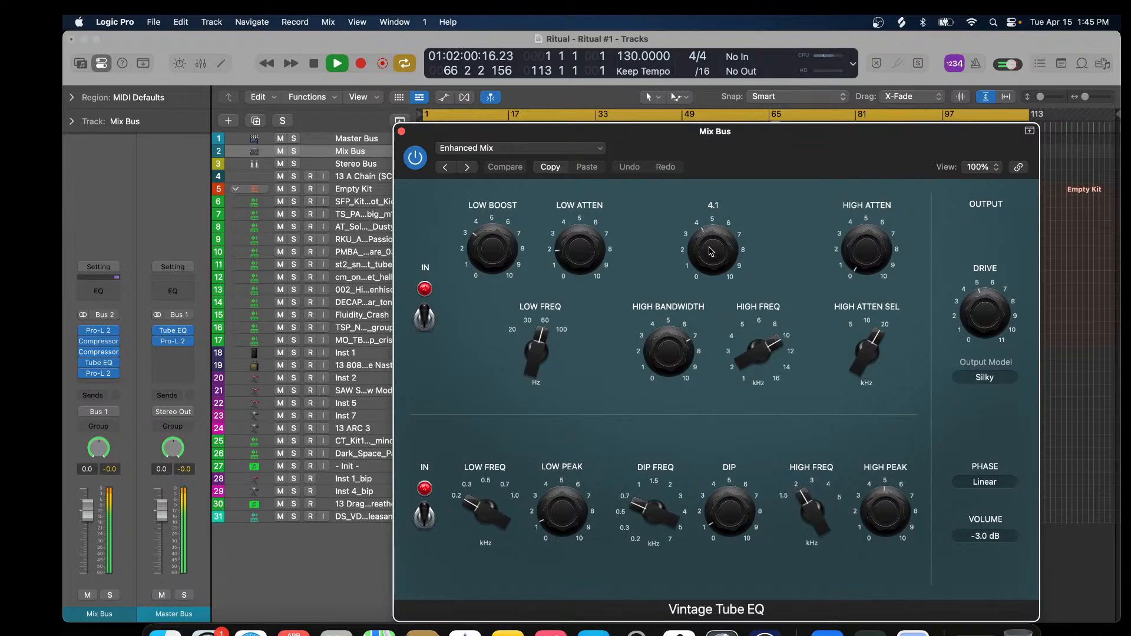
{"action": "left_click_drag", "start_coordinate": [711, 252], "coordinate": [711, 249]}
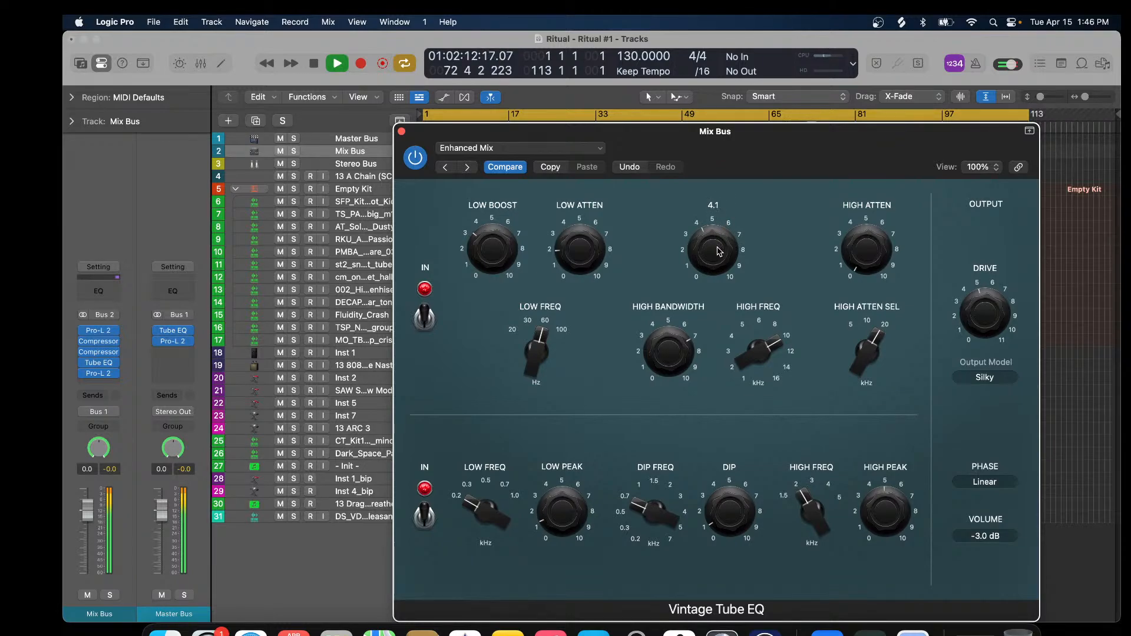
{"action": "left_click", "coordinate": [401, 132]}
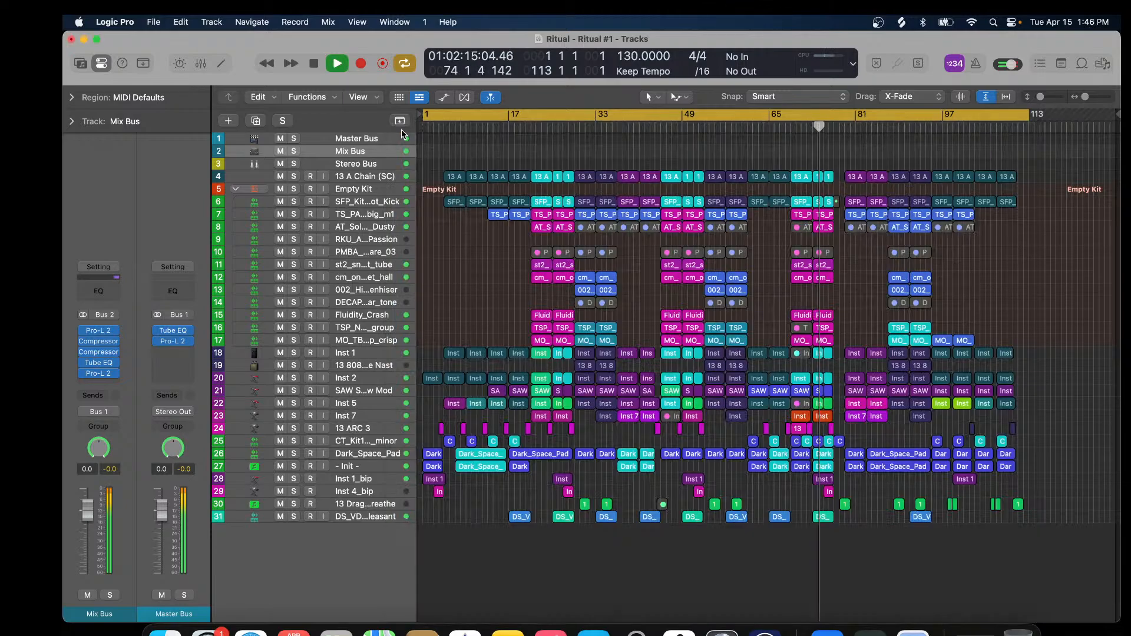
Examine the limiting and gain of the second Pro-L 2, at the end of the Mix Bus chain.
{"action": "left_click", "coordinate": [98, 375]}
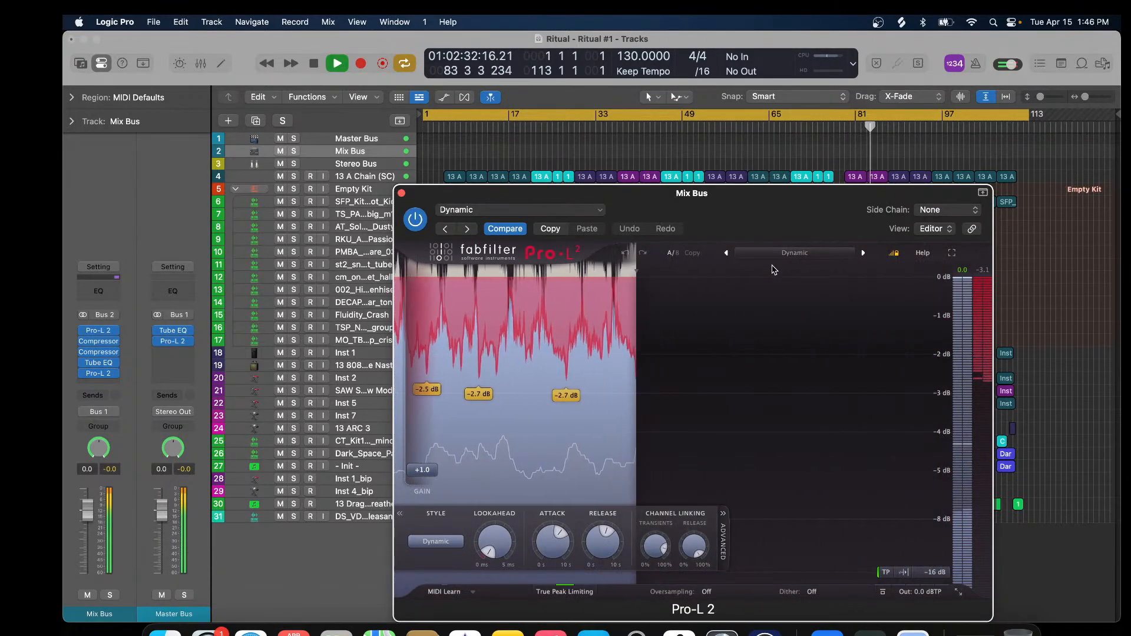
{"action": "mouse_move", "coordinate": [438, 476]}
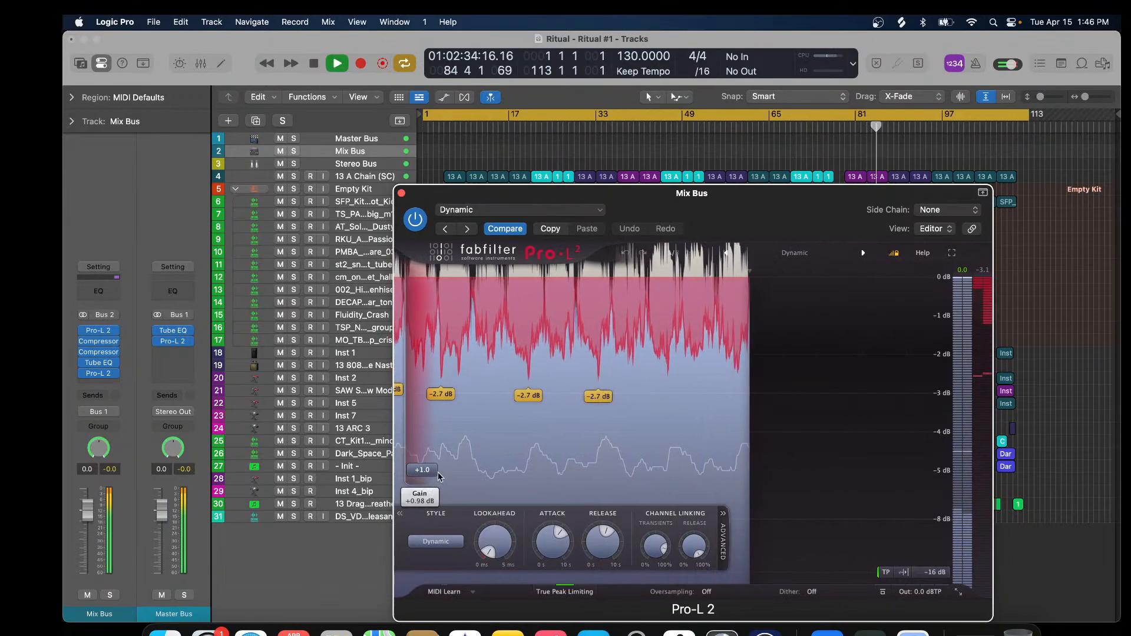
{"action": "left_click", "coordinate": [401, 193]}
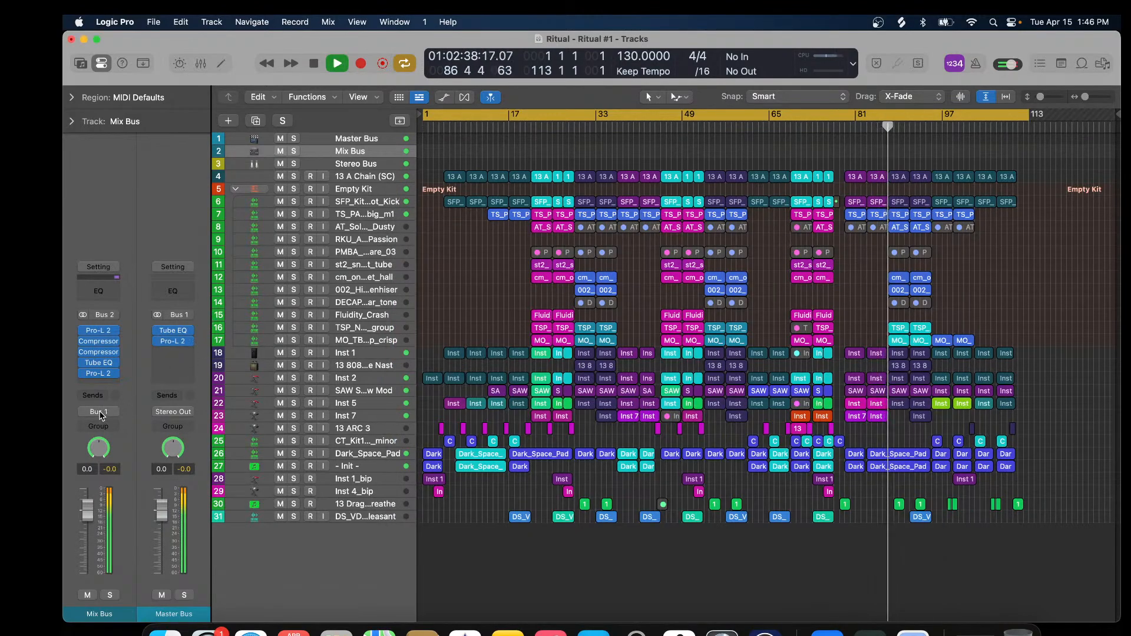
Examine the Master Bus's Vintage Tube EQ settings and its Pro-L 2 limiter.
{"action": "left_click", "coordinate": [173, 332]}
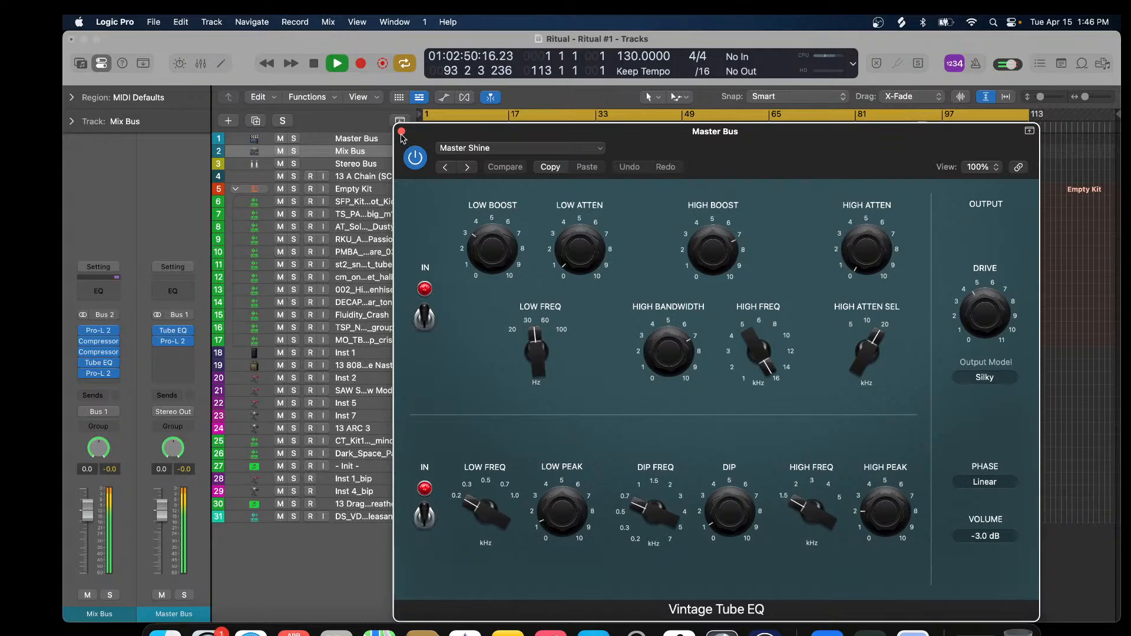
{"action": "left_click", "coordinate": [401, 132]}
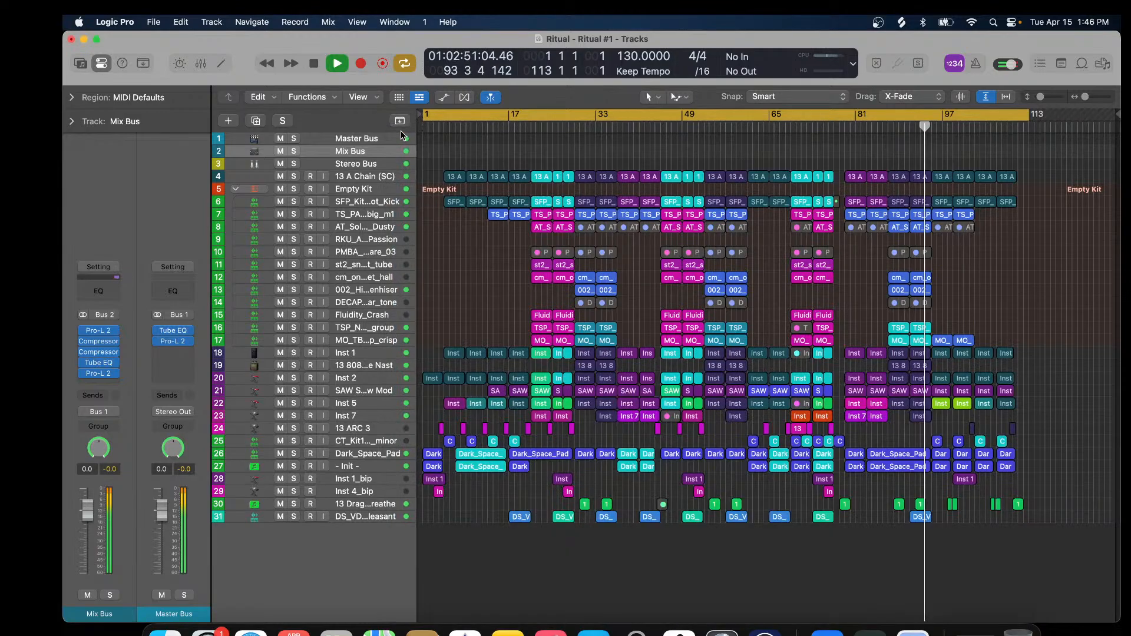
{"action": "left_click", "coordinate": [173, 343]}
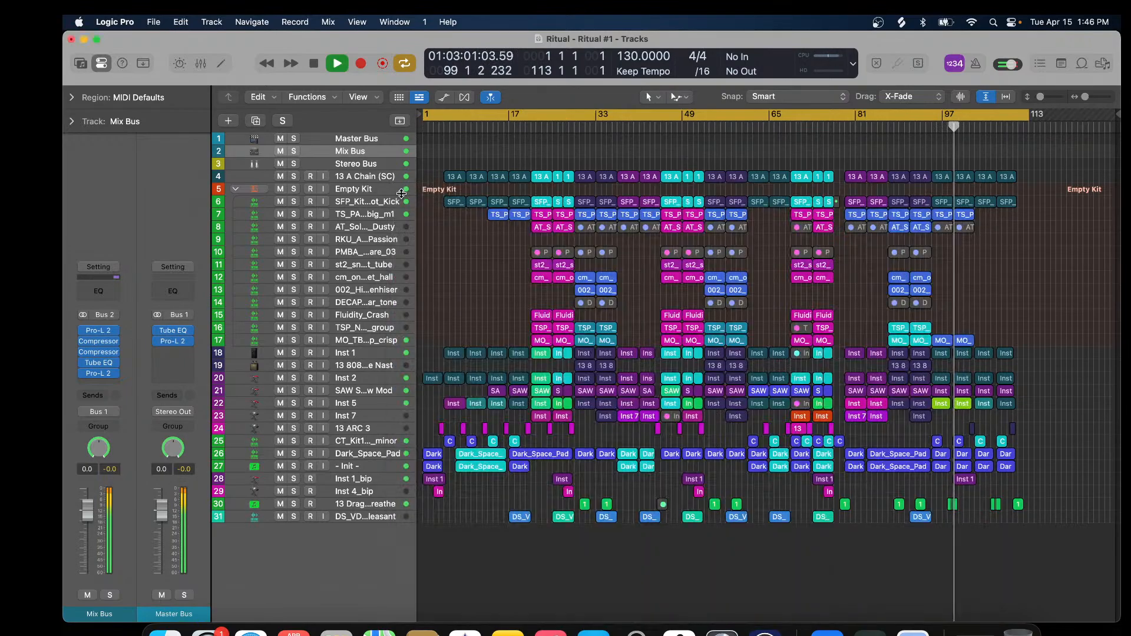
{"action": "left_click", "coordinate": [401, 194]}
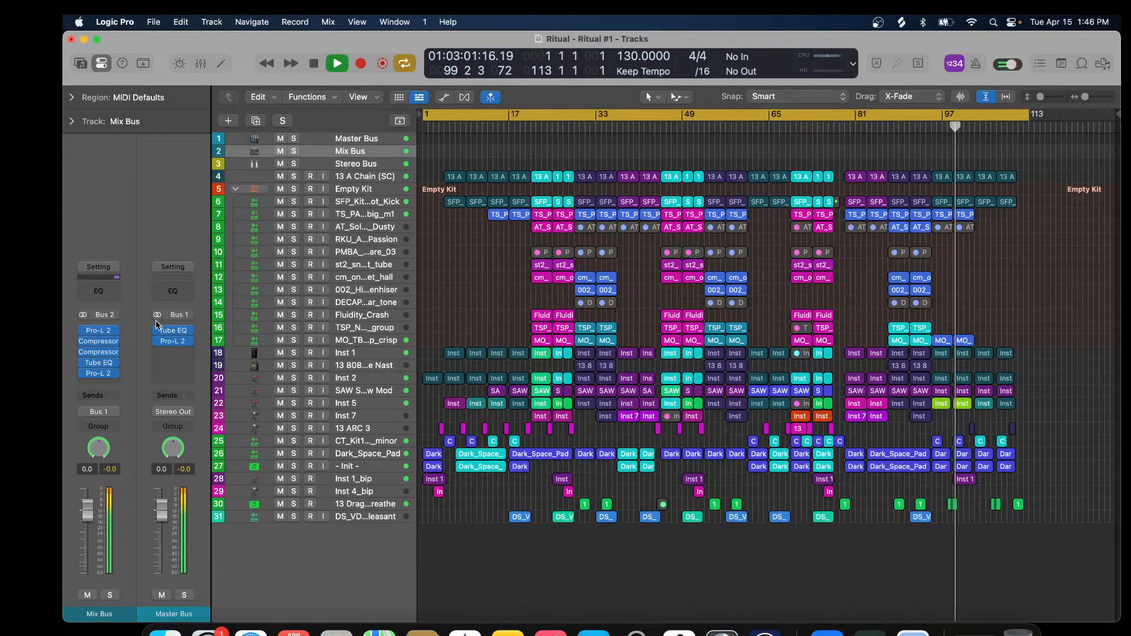
Review the CLIPPER preset in the preset list of the Mix Bus's first Pro-L 2, keeping it loaded.
{"action": "left_click", "coordinate": [100, 333]}
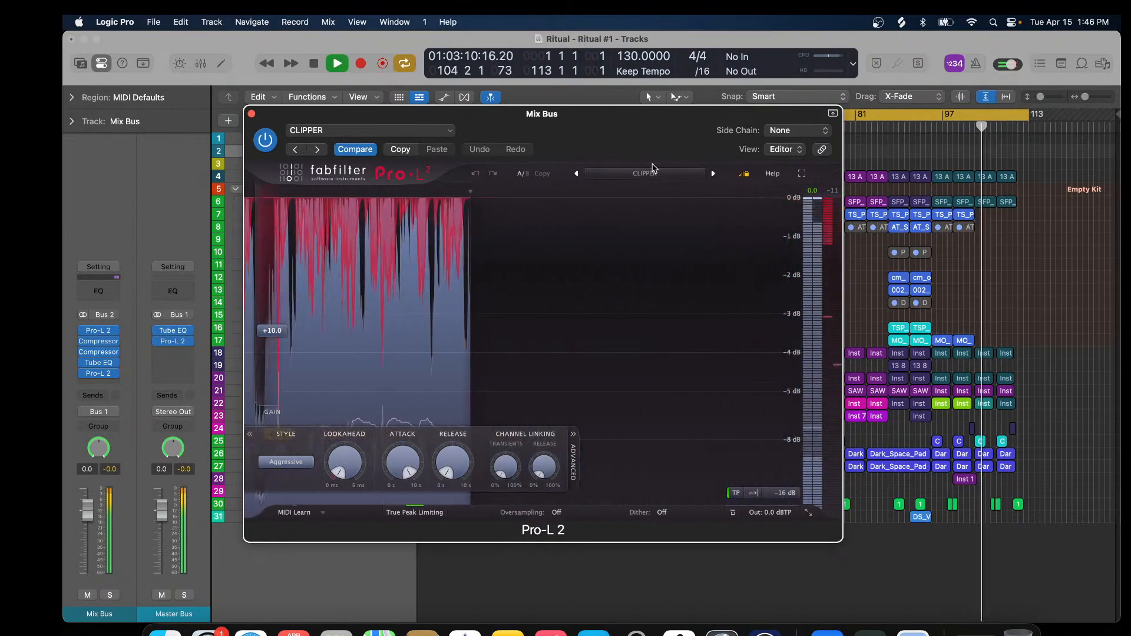
{"action": "left_click", "coordinate": [651, 173]}
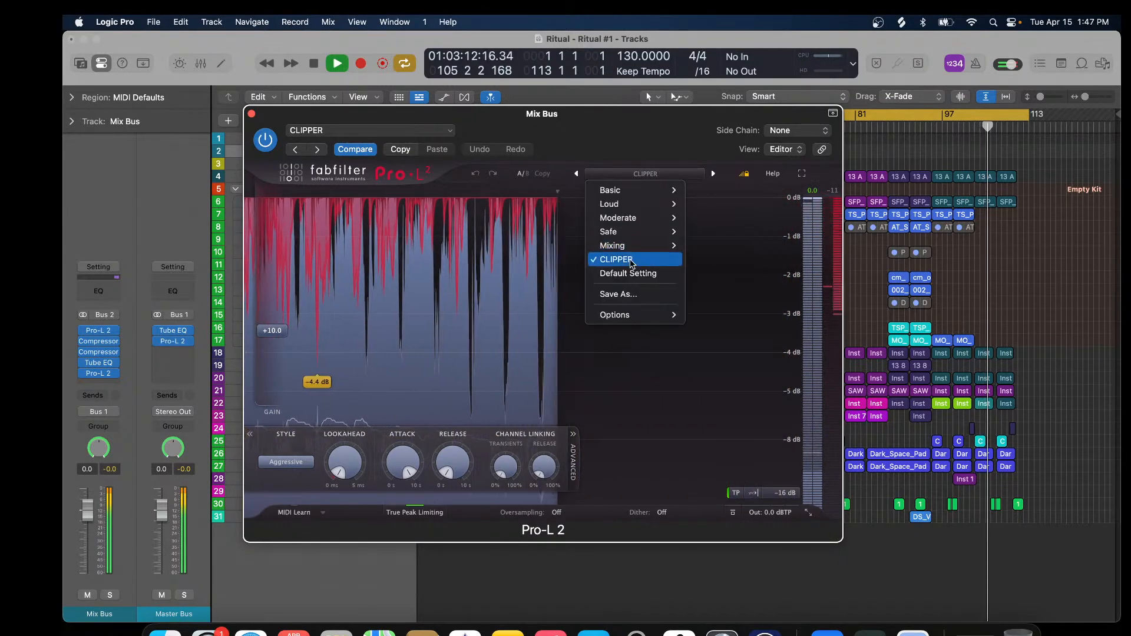
{"action": "left_click", "coordinate": [619, 146]}
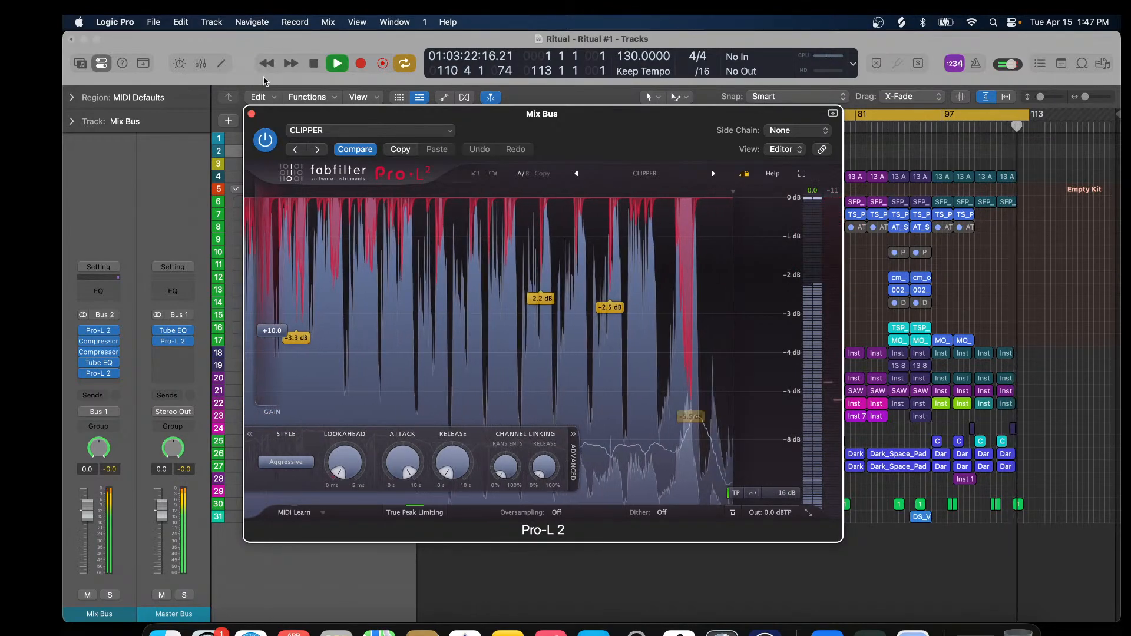
{"action": "left_click", "coordinate": [251, 114]}
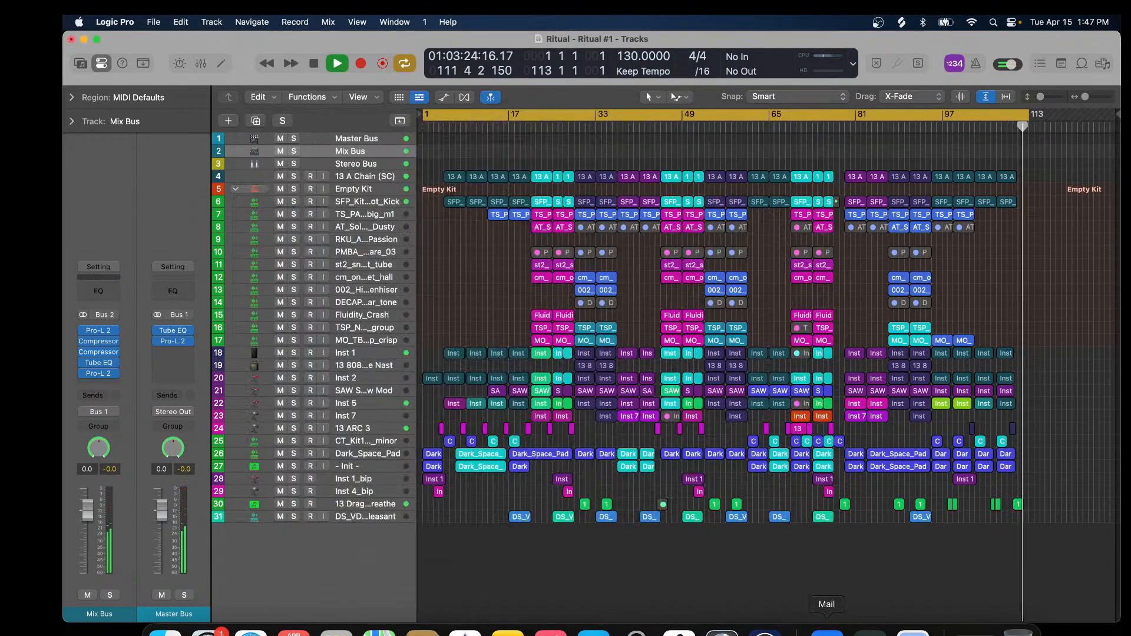